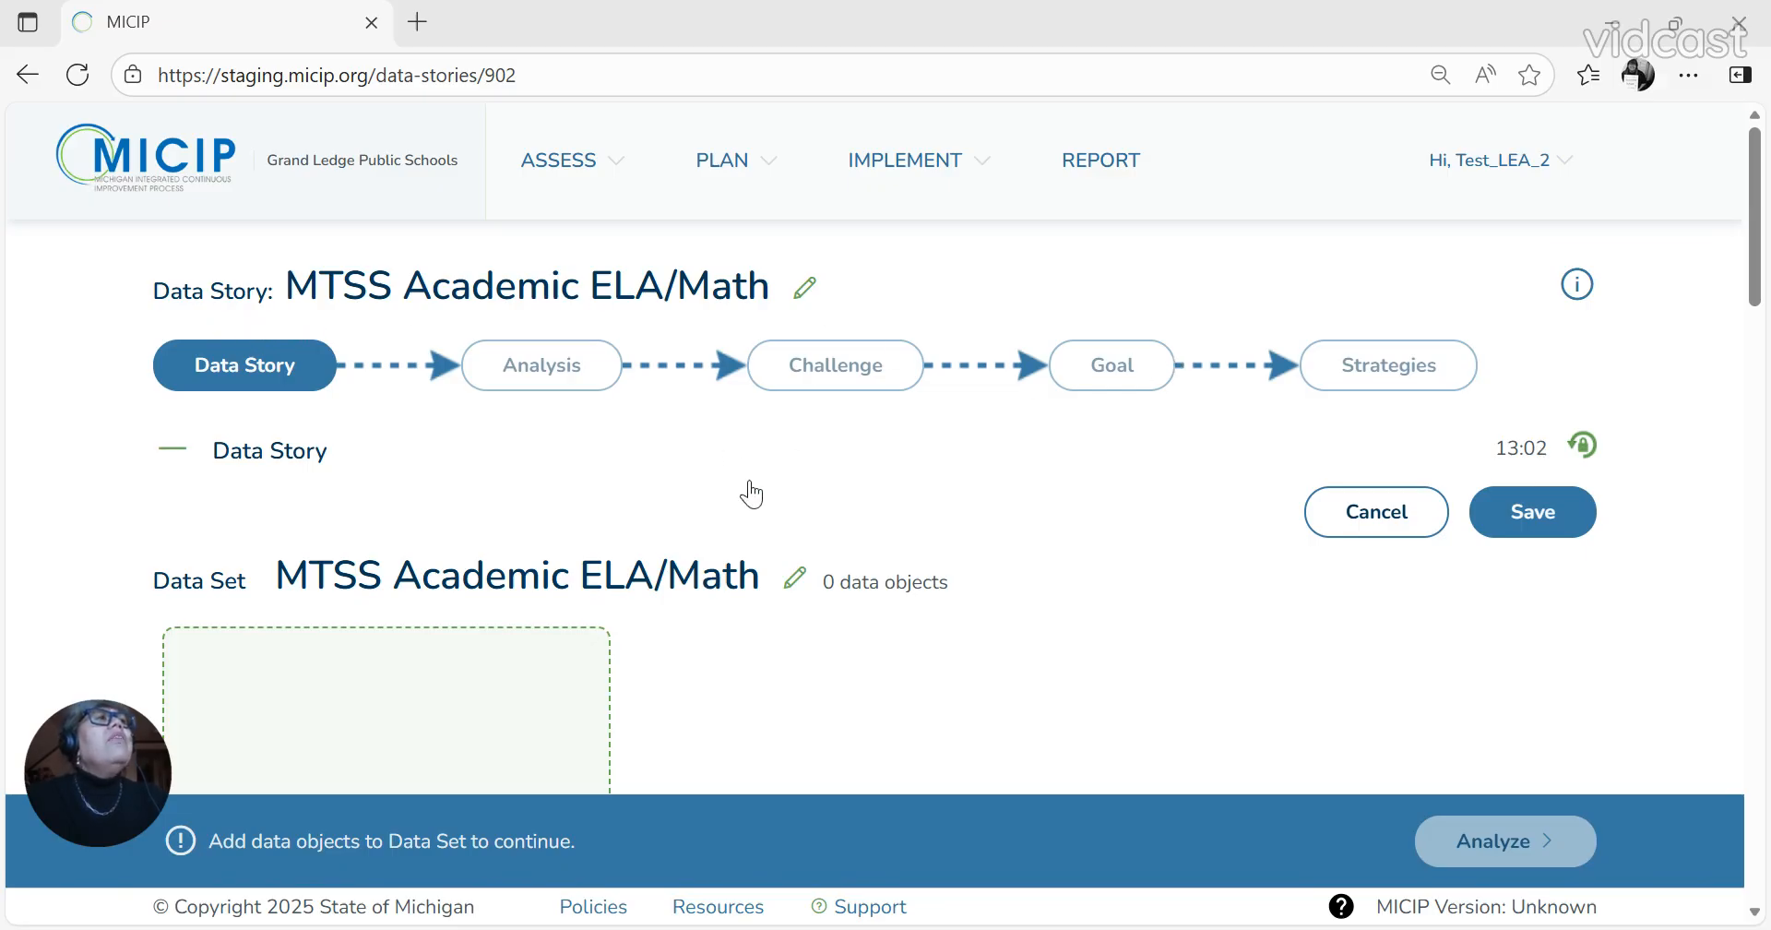
# Step: Start adding data to the MTSS Academic ELA/Math data set with MI School Data as the source
pyautogui.scroll(-1, 703, 617)
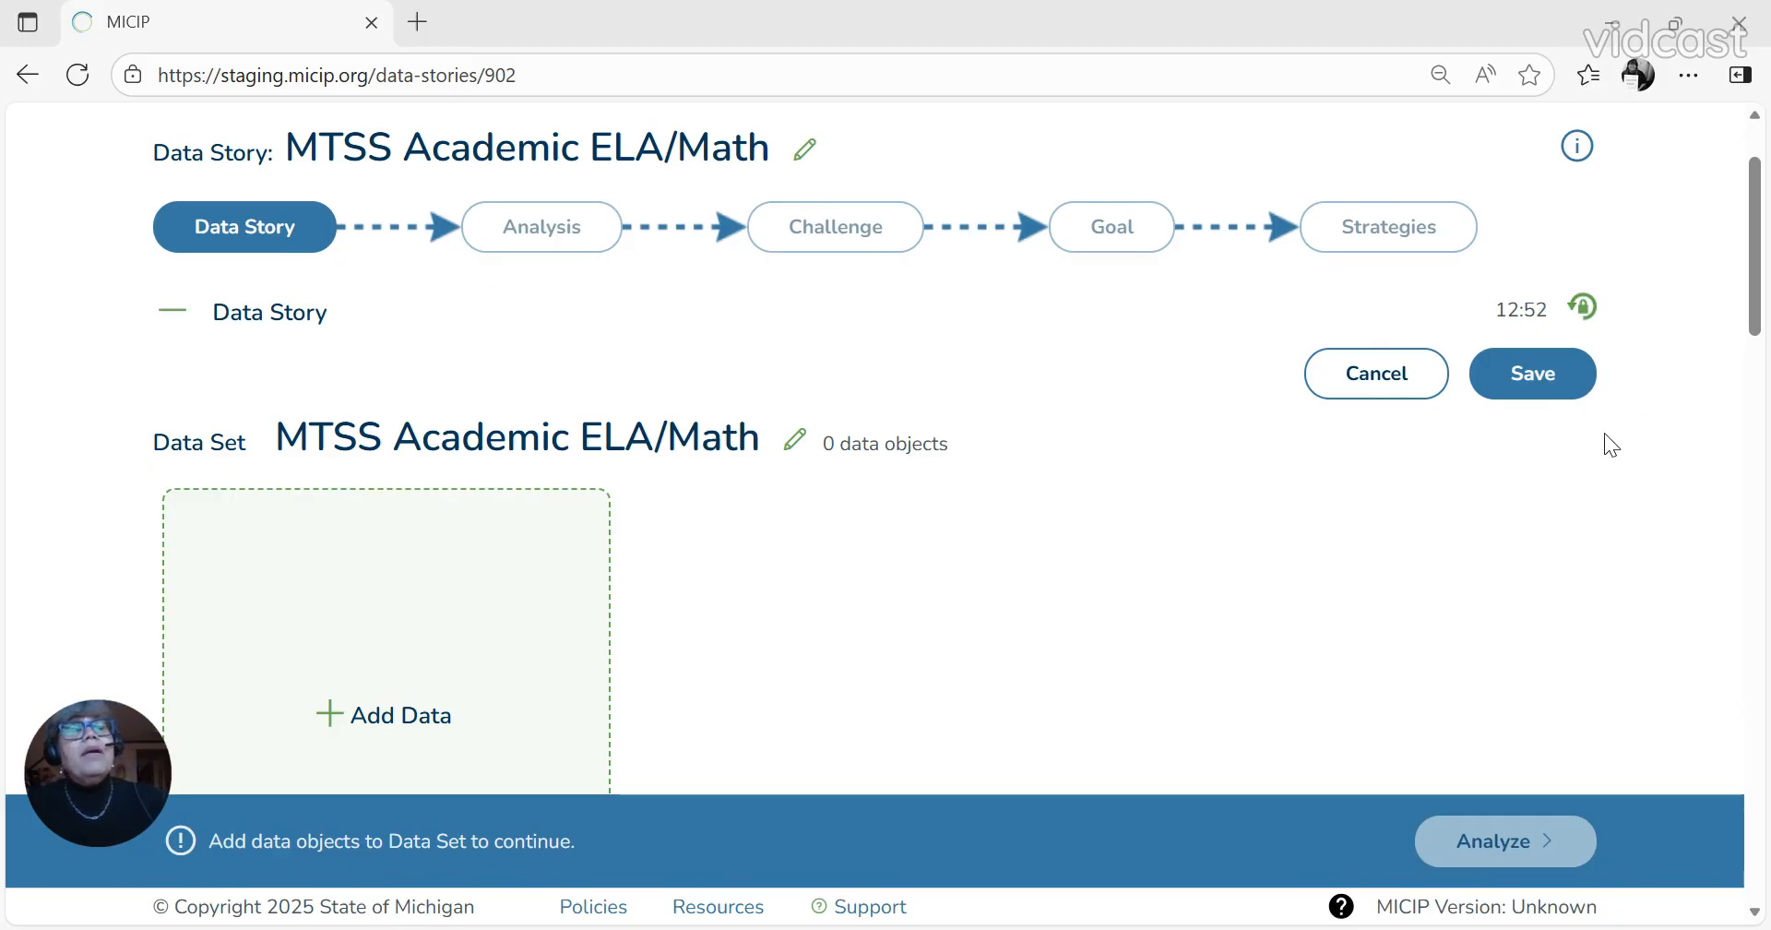
pyautogui.scroll(-2, 1584, 496)
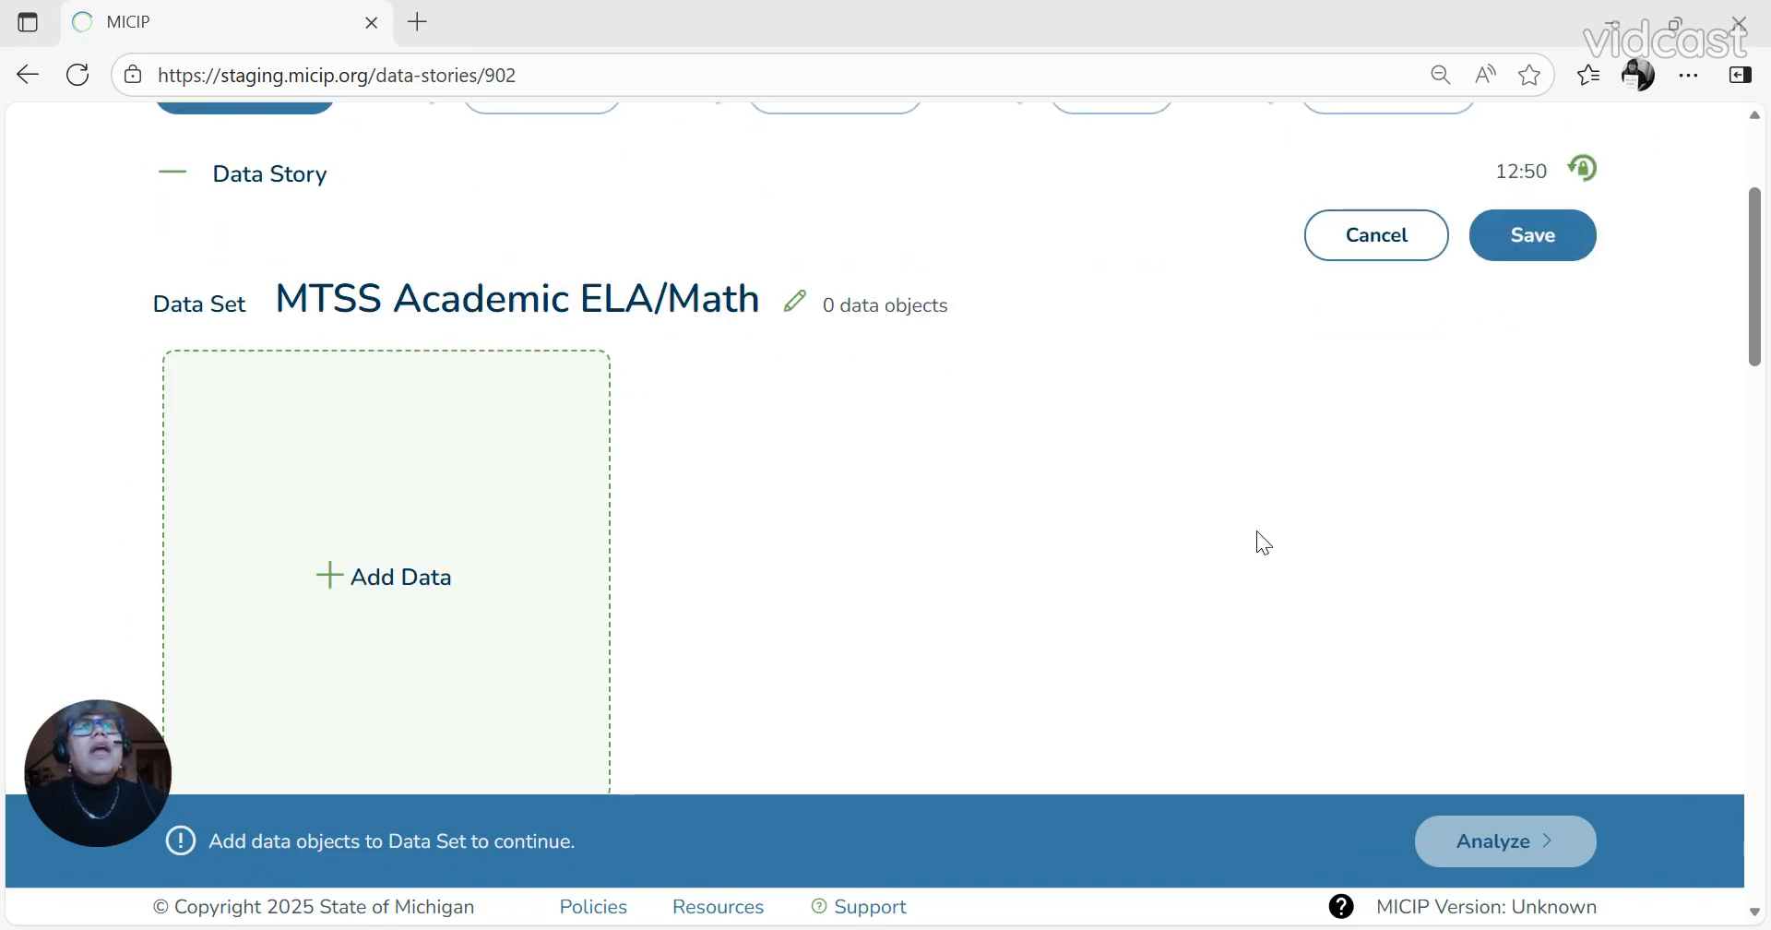
pyautogui.click(383, 597)
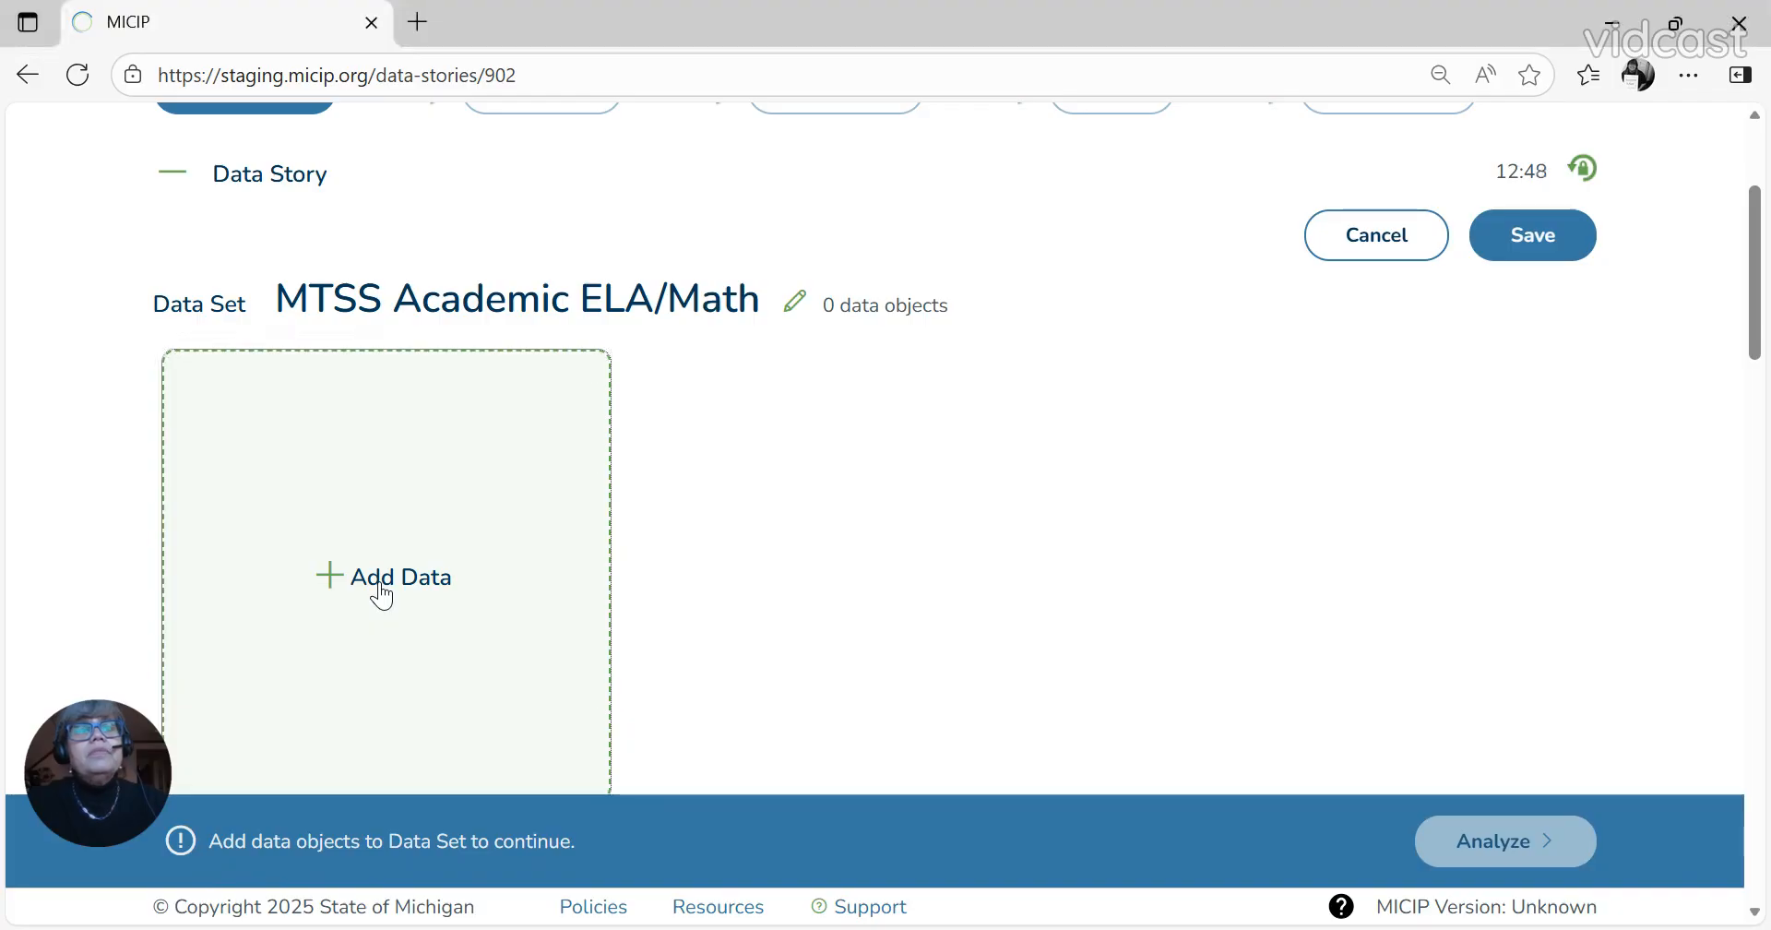
pyautogui.click(376, 591)
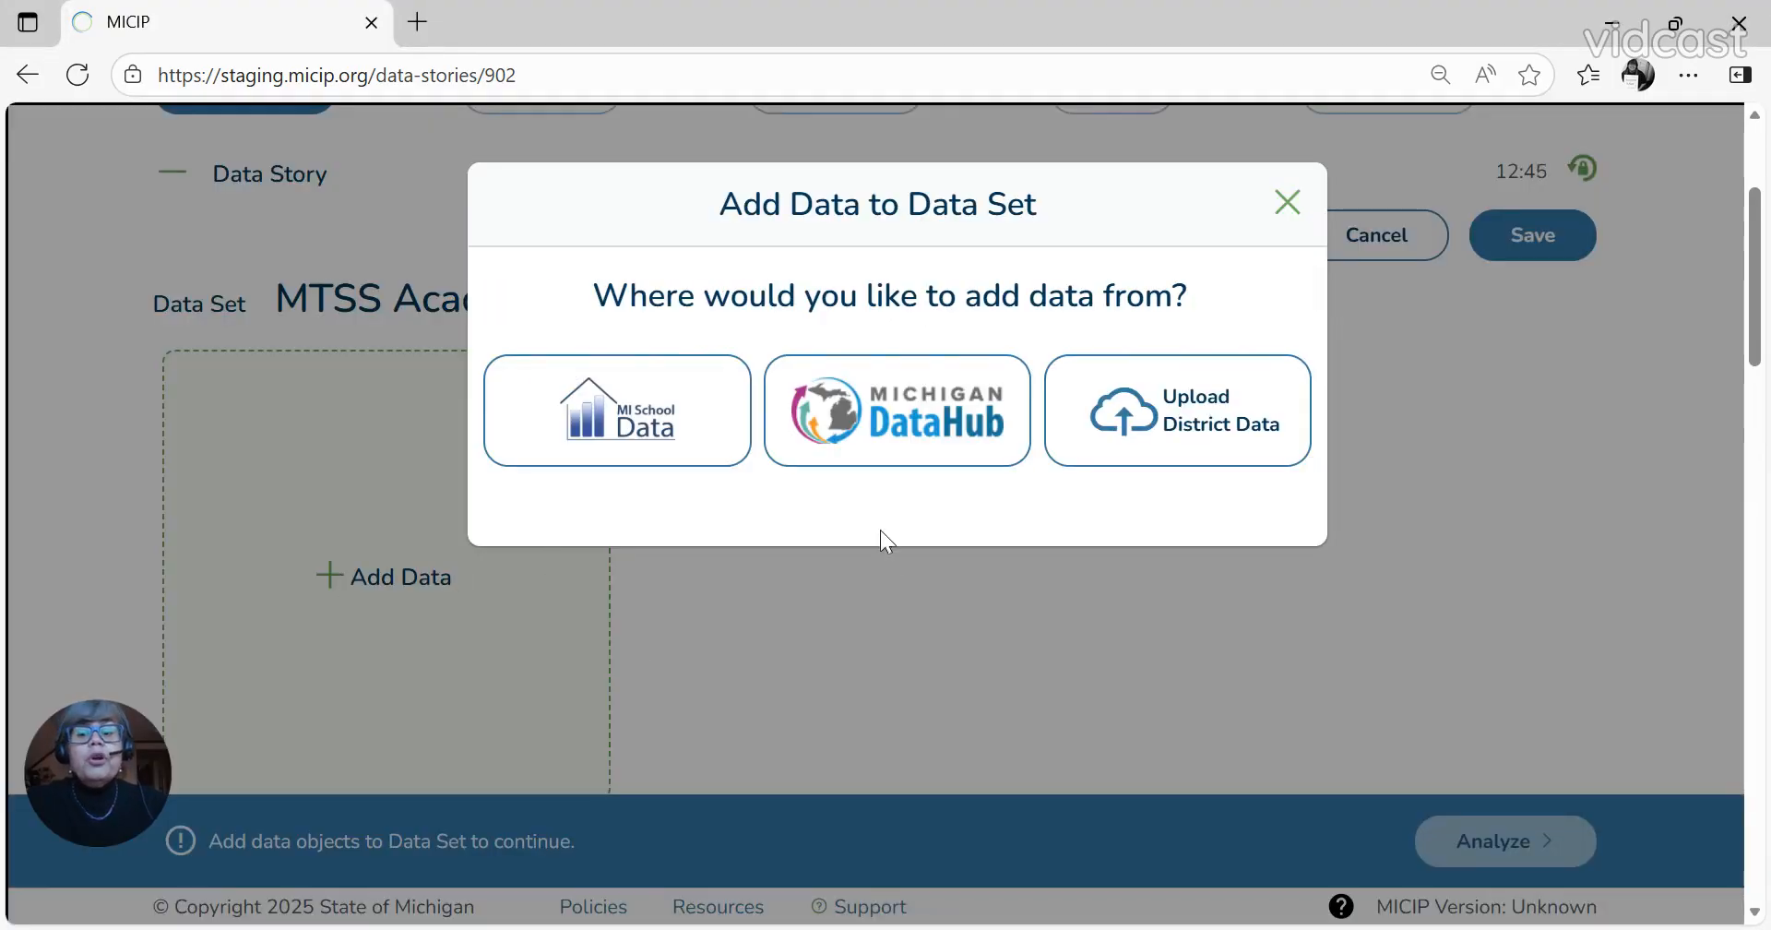
pyautogui.click(564, 406)
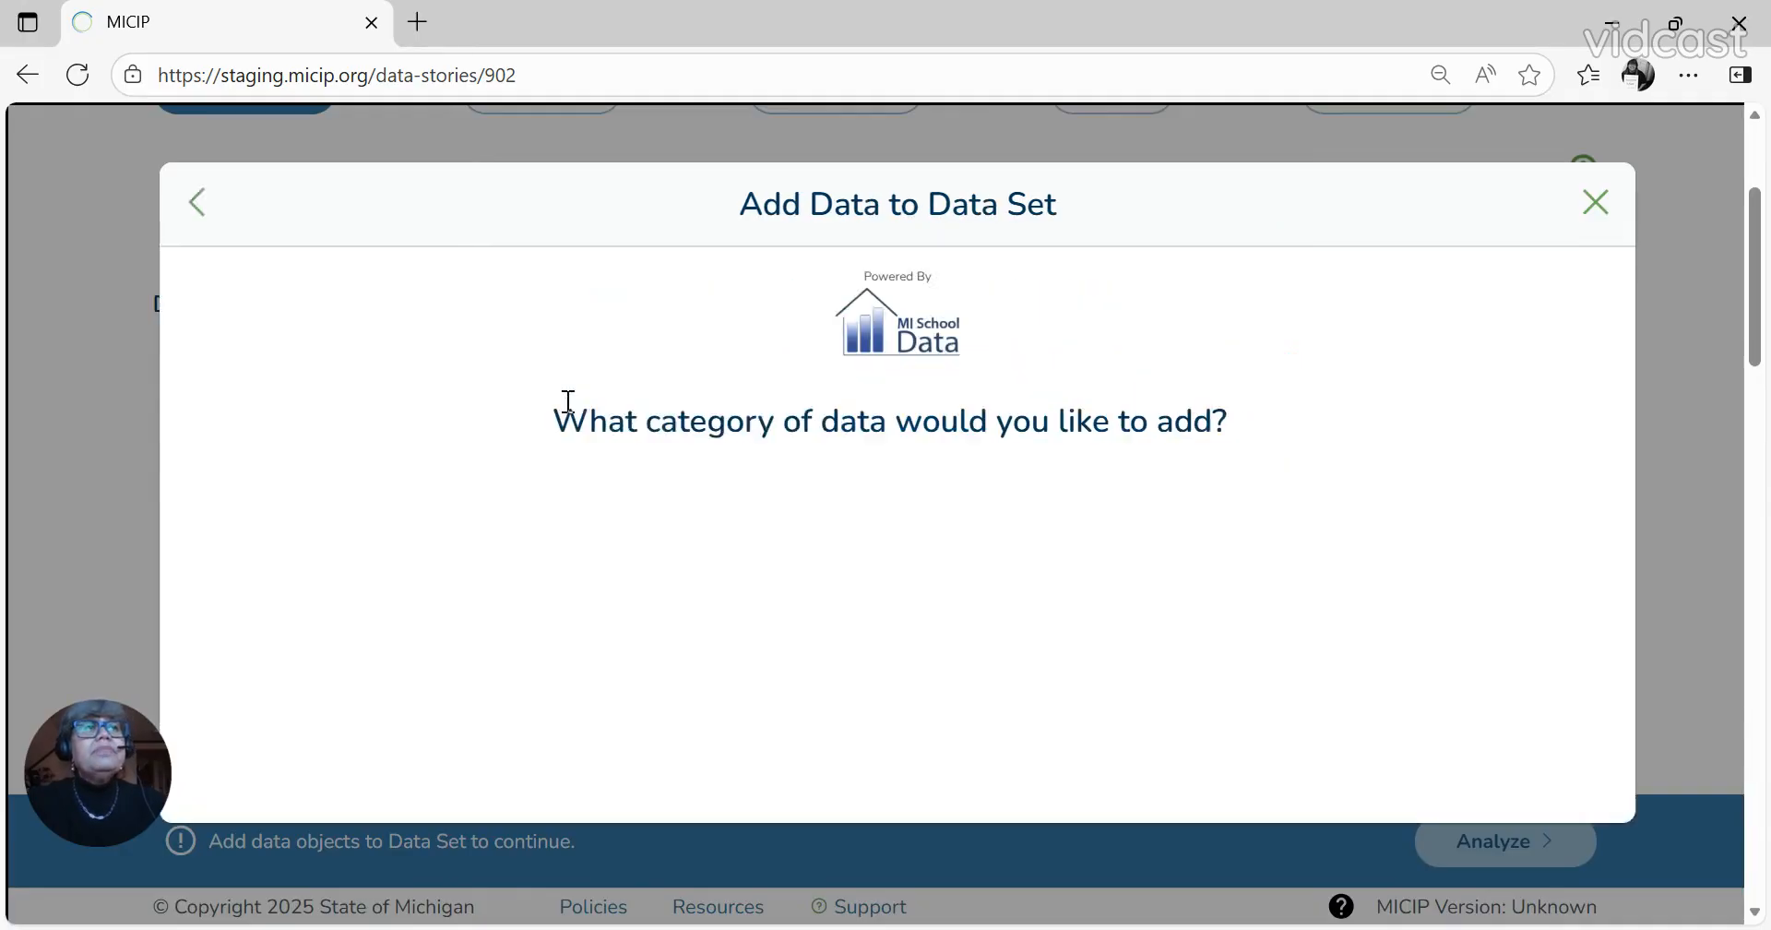
# Step: Open the School Index Proficiency report from the School Index topic of the K-12th Grade category
pyautogui.click(301, 742)
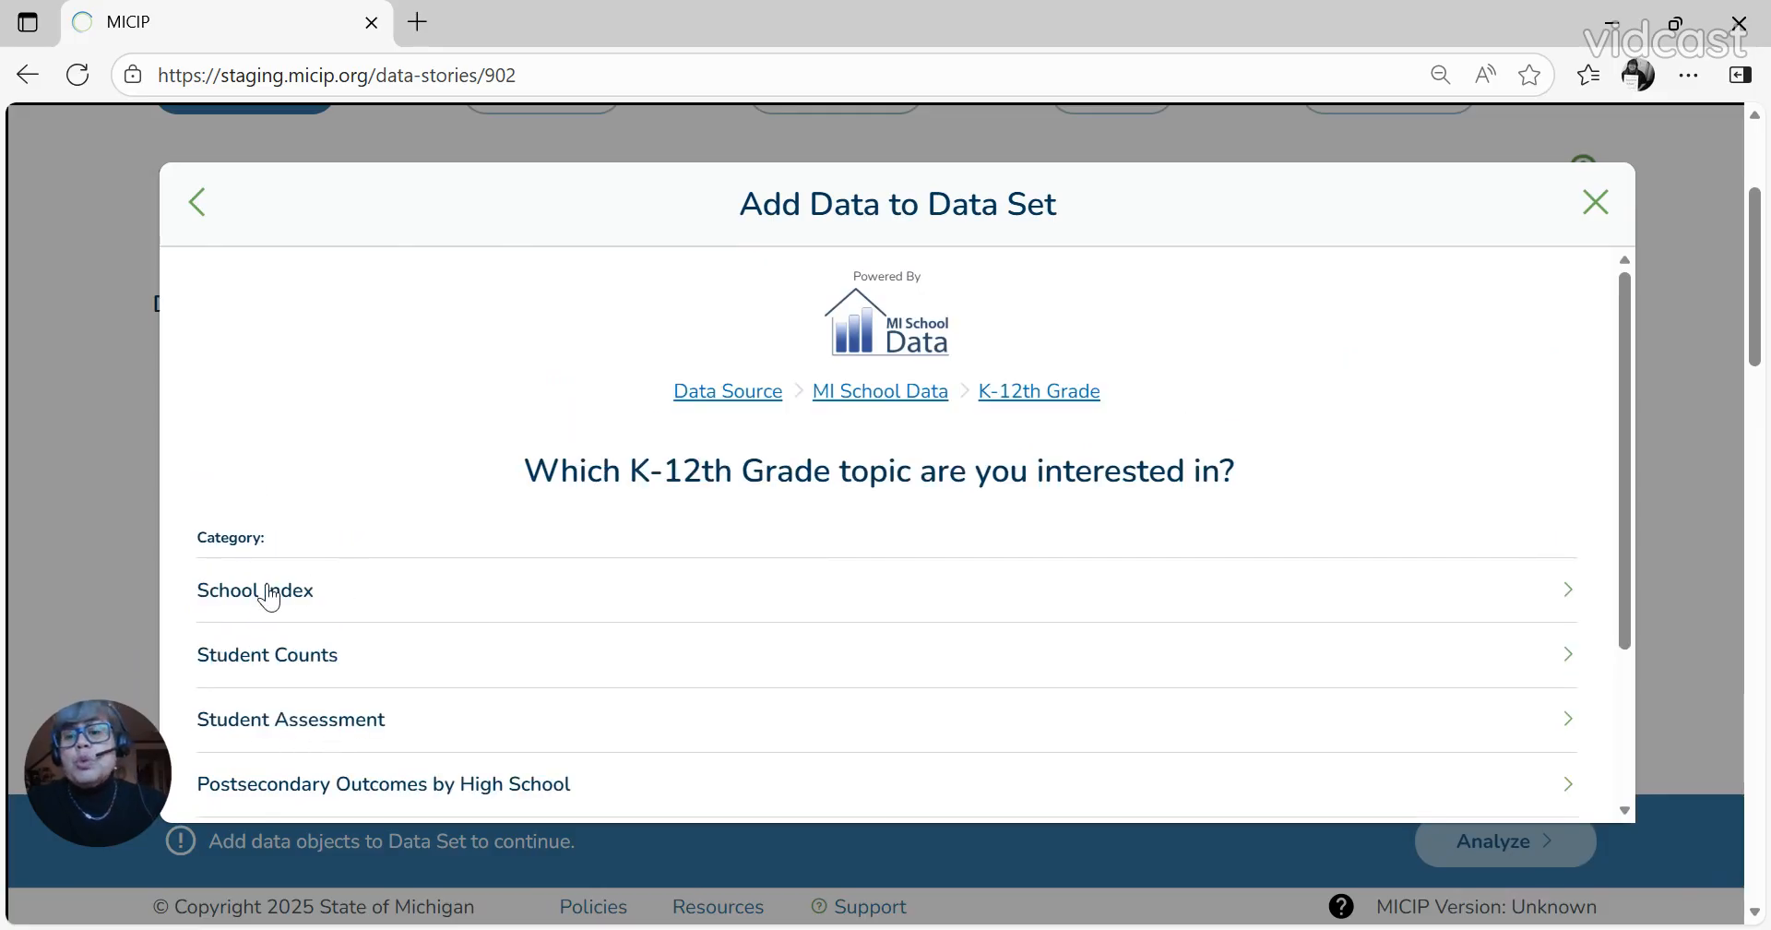
pyautogui.click(270, 600)
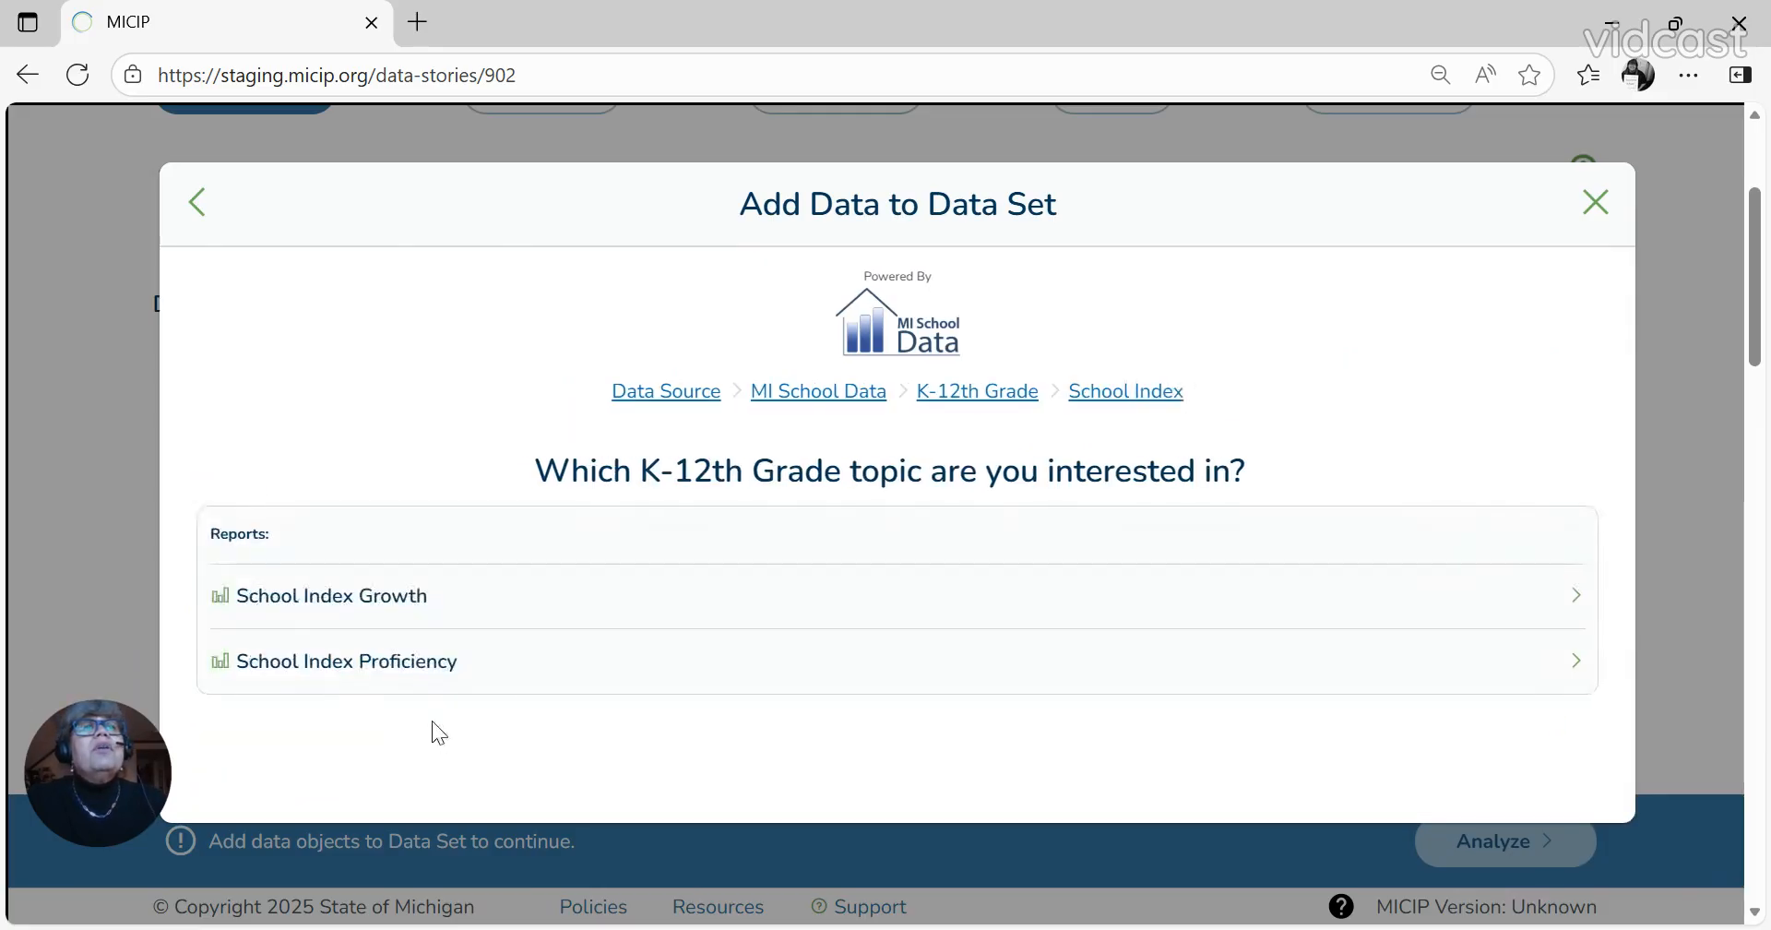
pyautogui.click(410, 676)
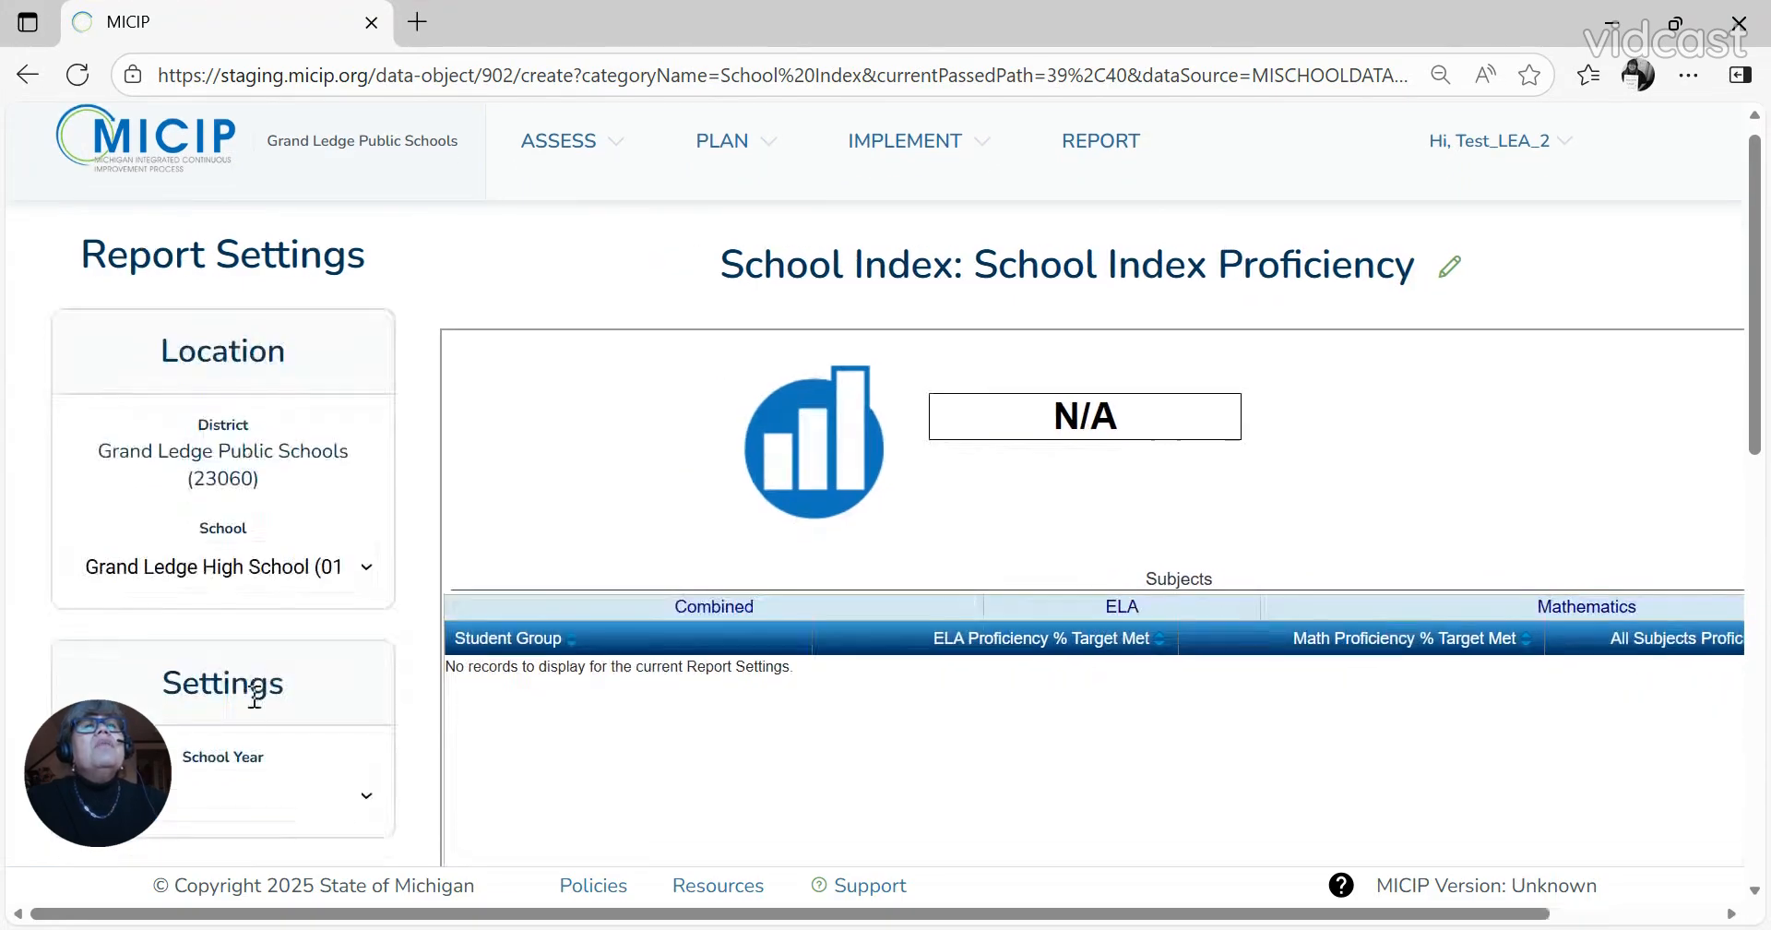
# Step: Replace the report title with the suggested entry "CSI- Happy Elementary_Grades 3-8 Assessments: Proficiency"
pyautogui.scroll(-3, 341, 604)
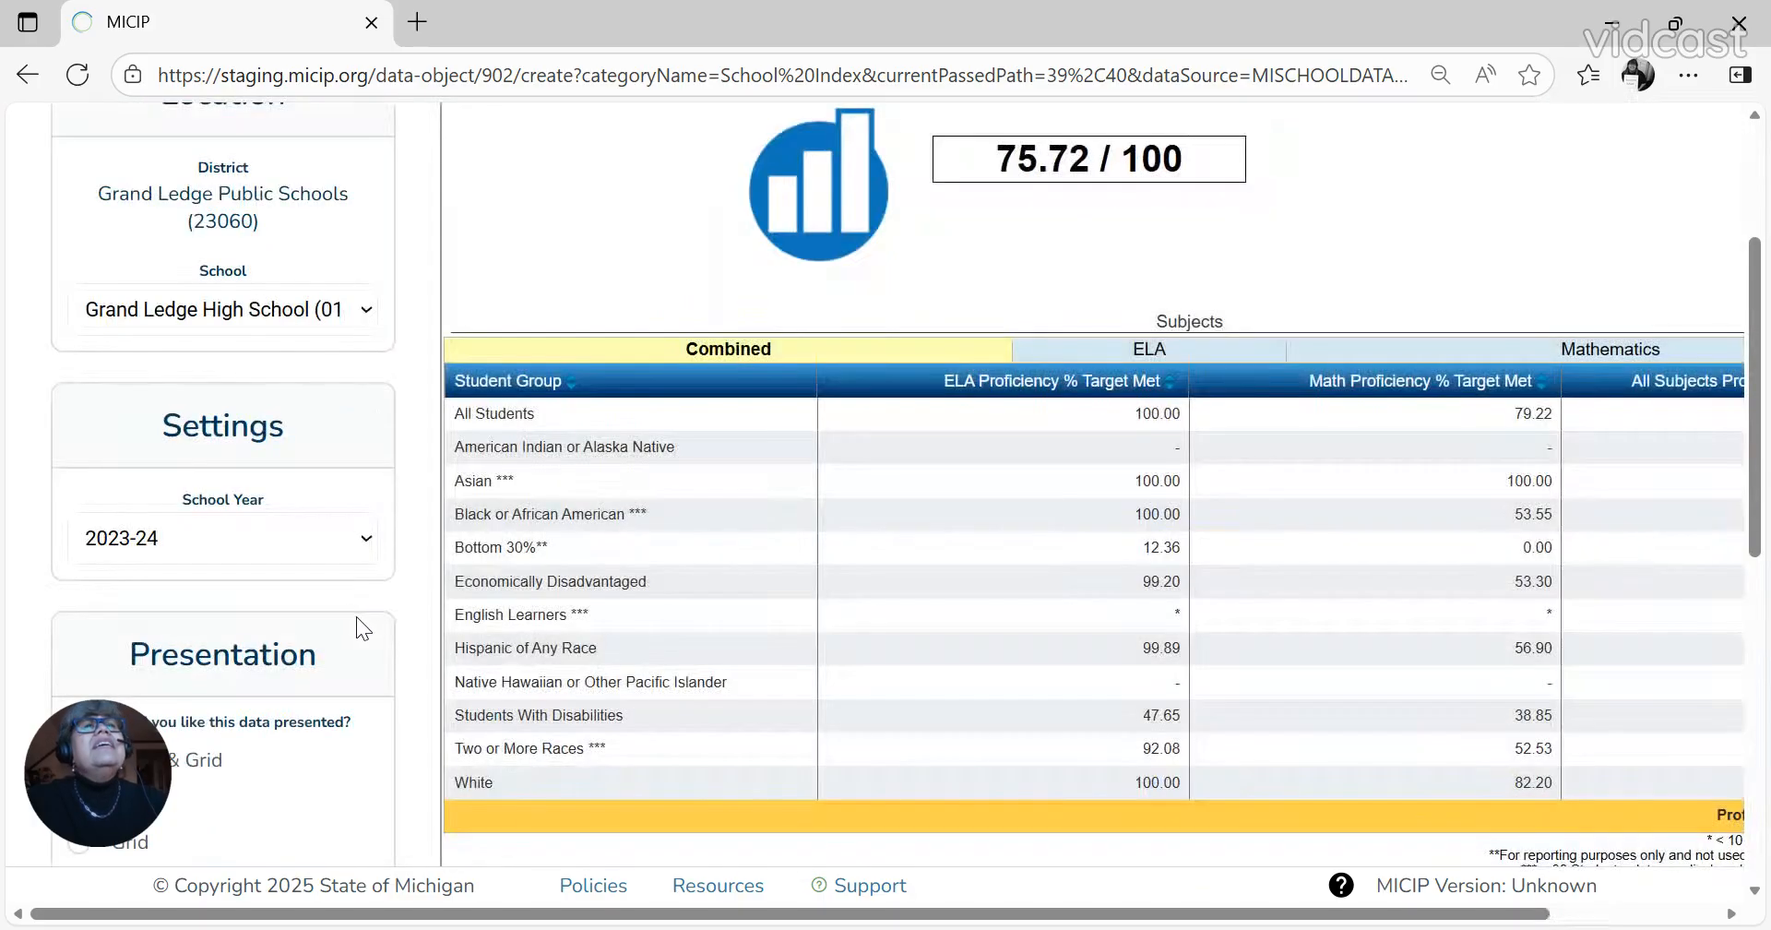
pyautogui.scroll(3, 428, 614)
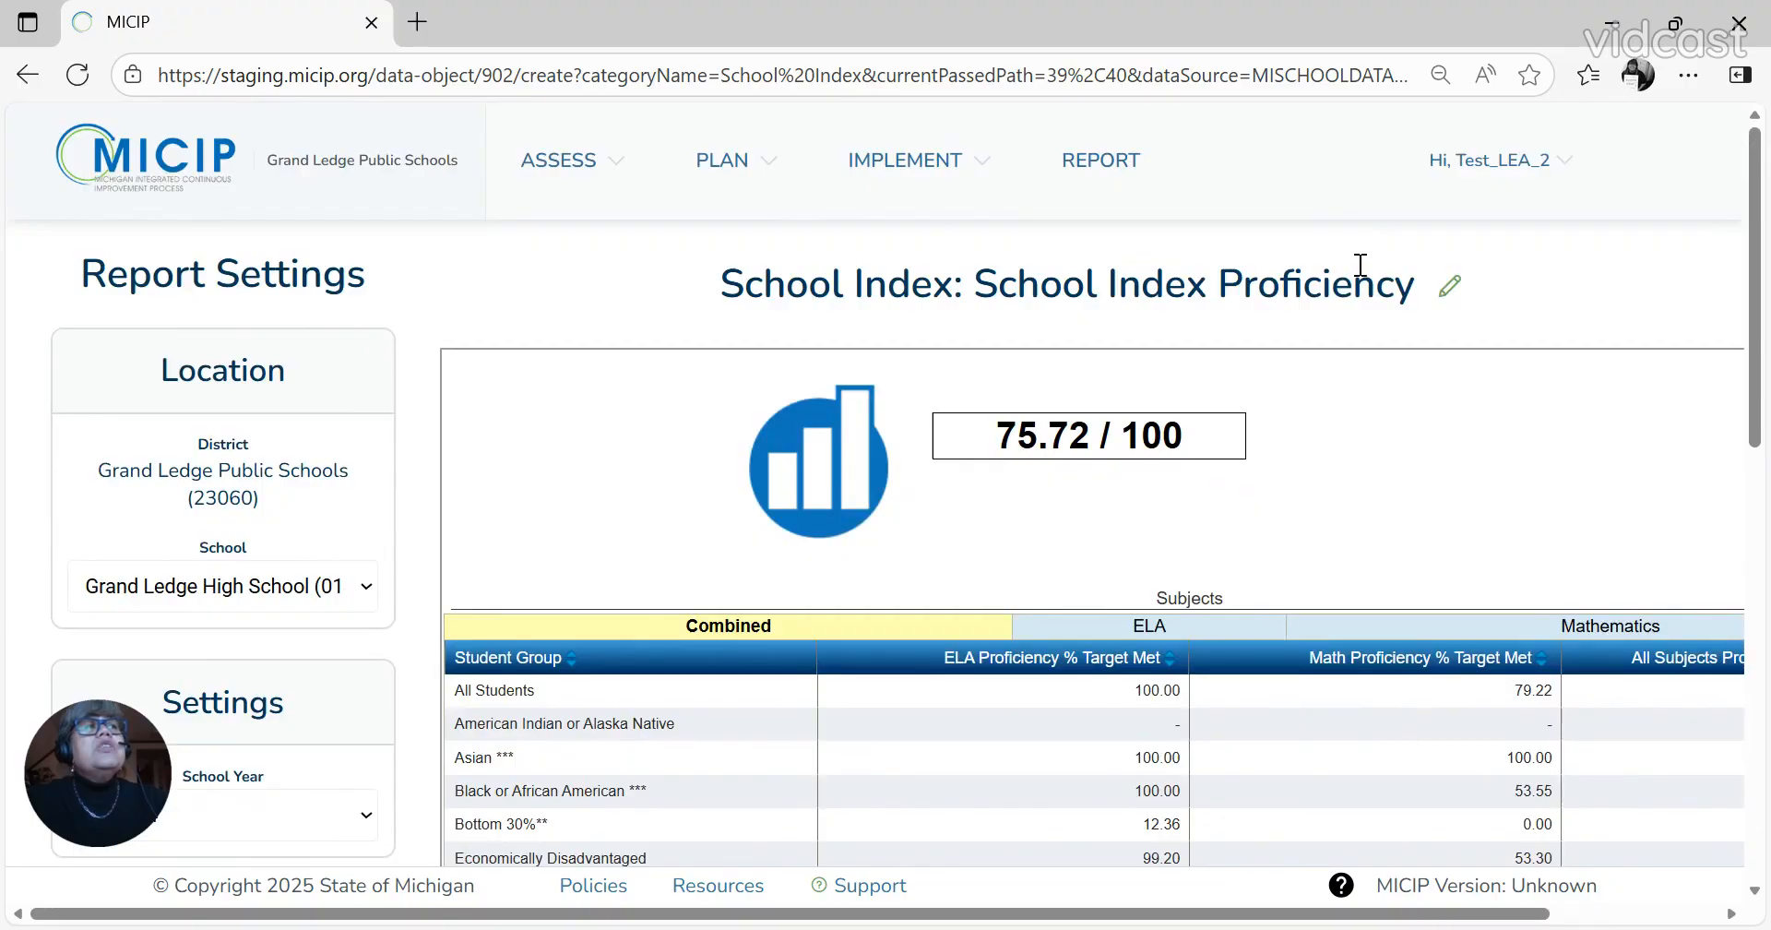
pyautogui.click(1447, 285)
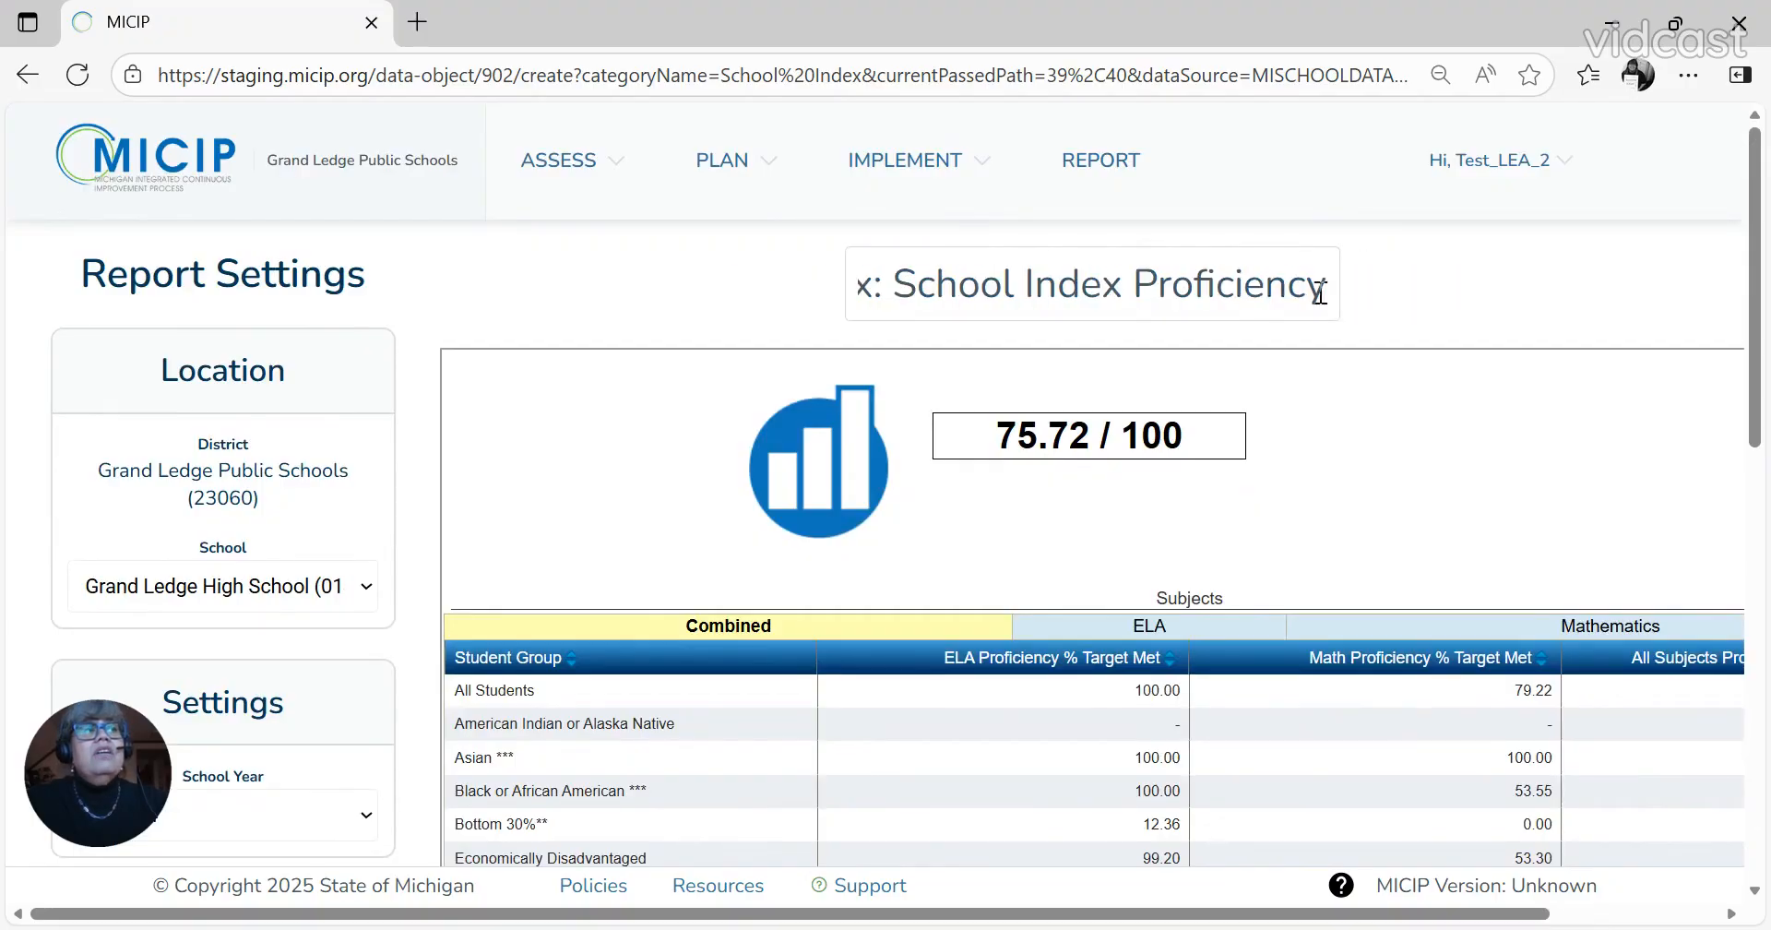
pyautogui.moveTo(1321, 290); pyautogui.dragTo(700, 312)
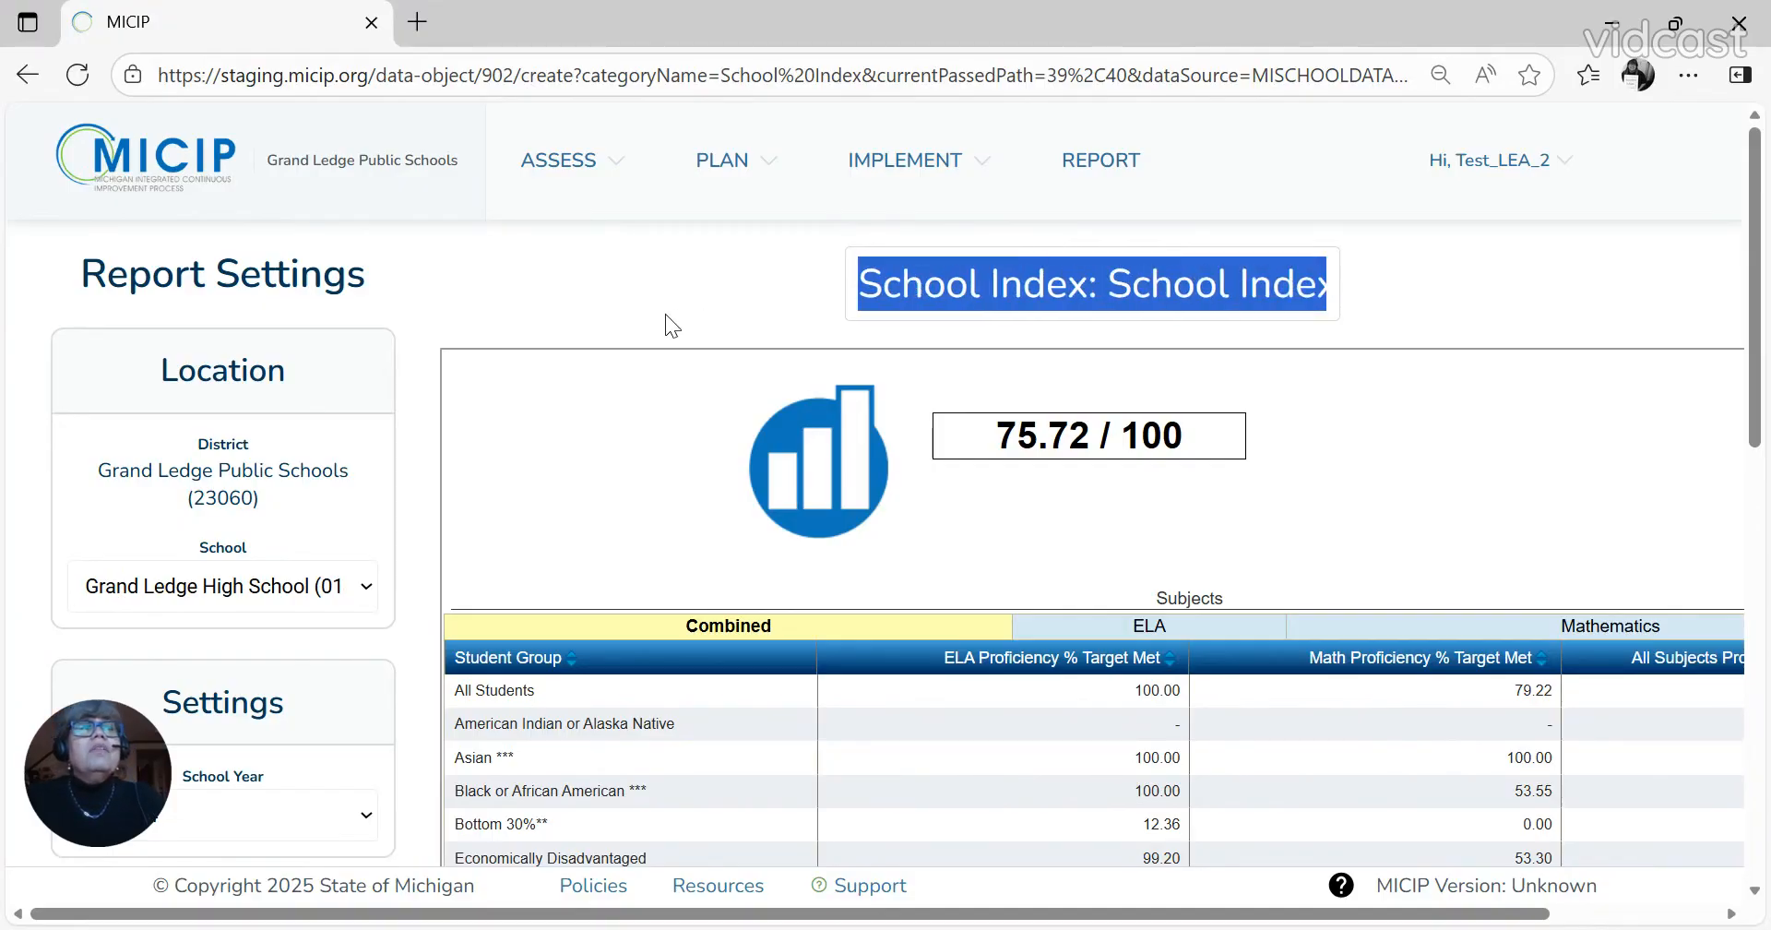
pyautogui.hotkey('ctrl', 'v')
pyautogui.hotkey('shift', 'Right')
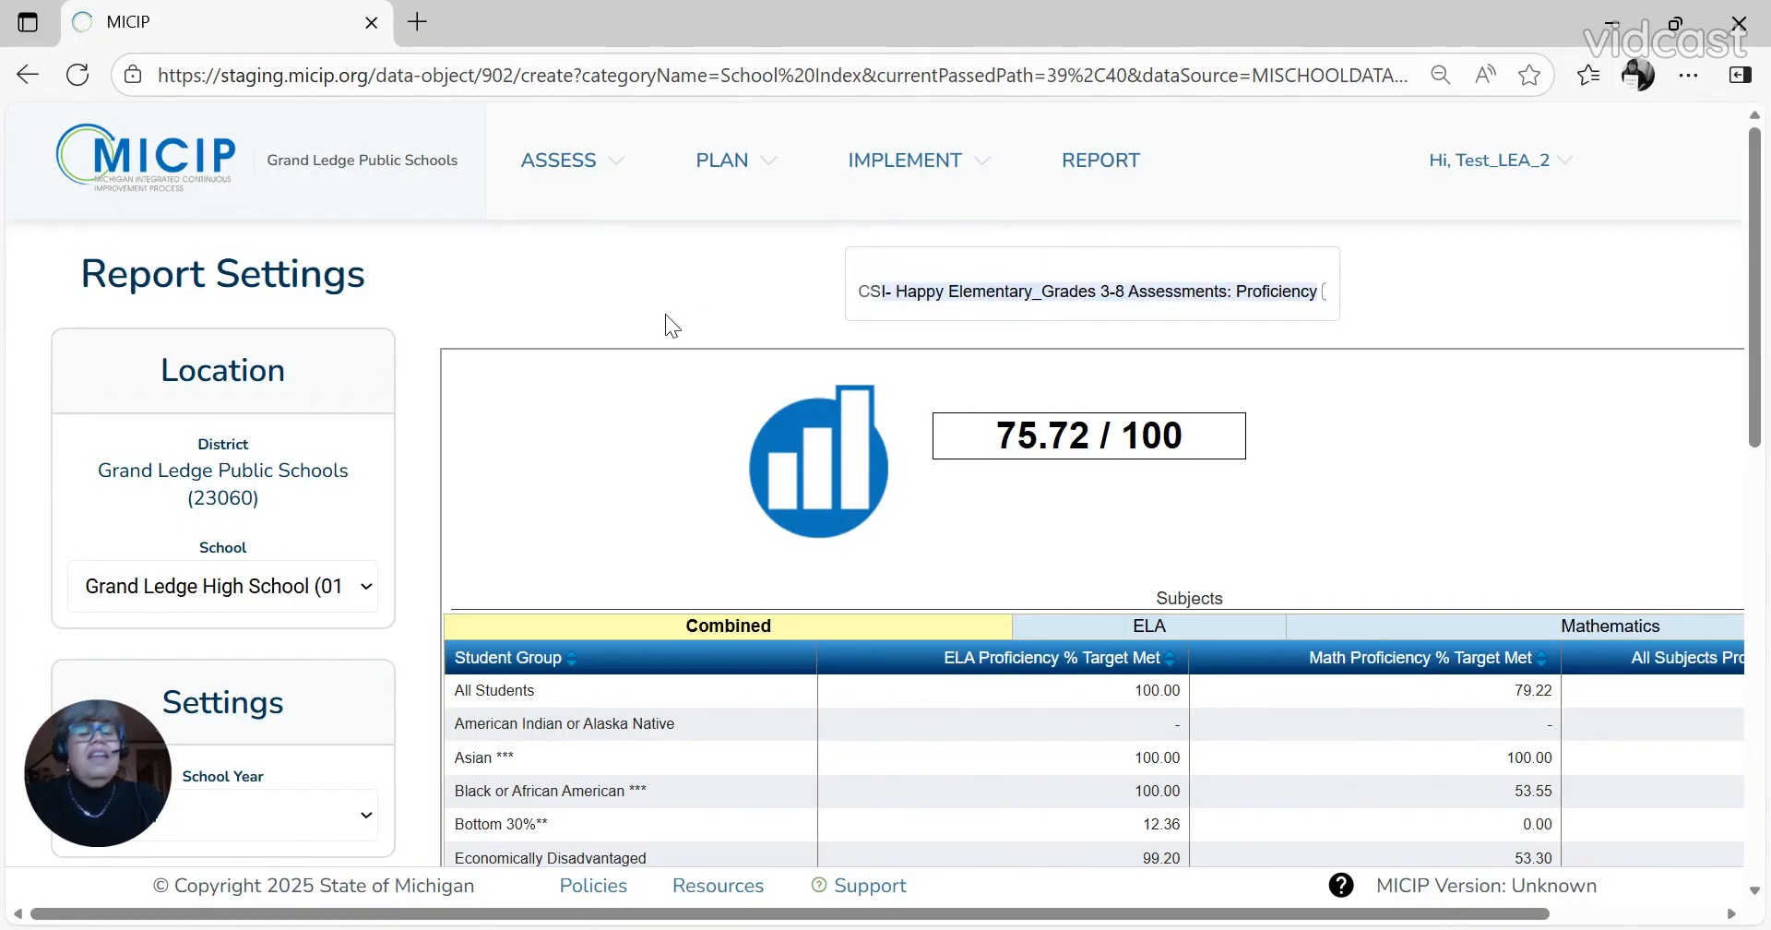
pyautogui.hotkey('shift', 'Right')
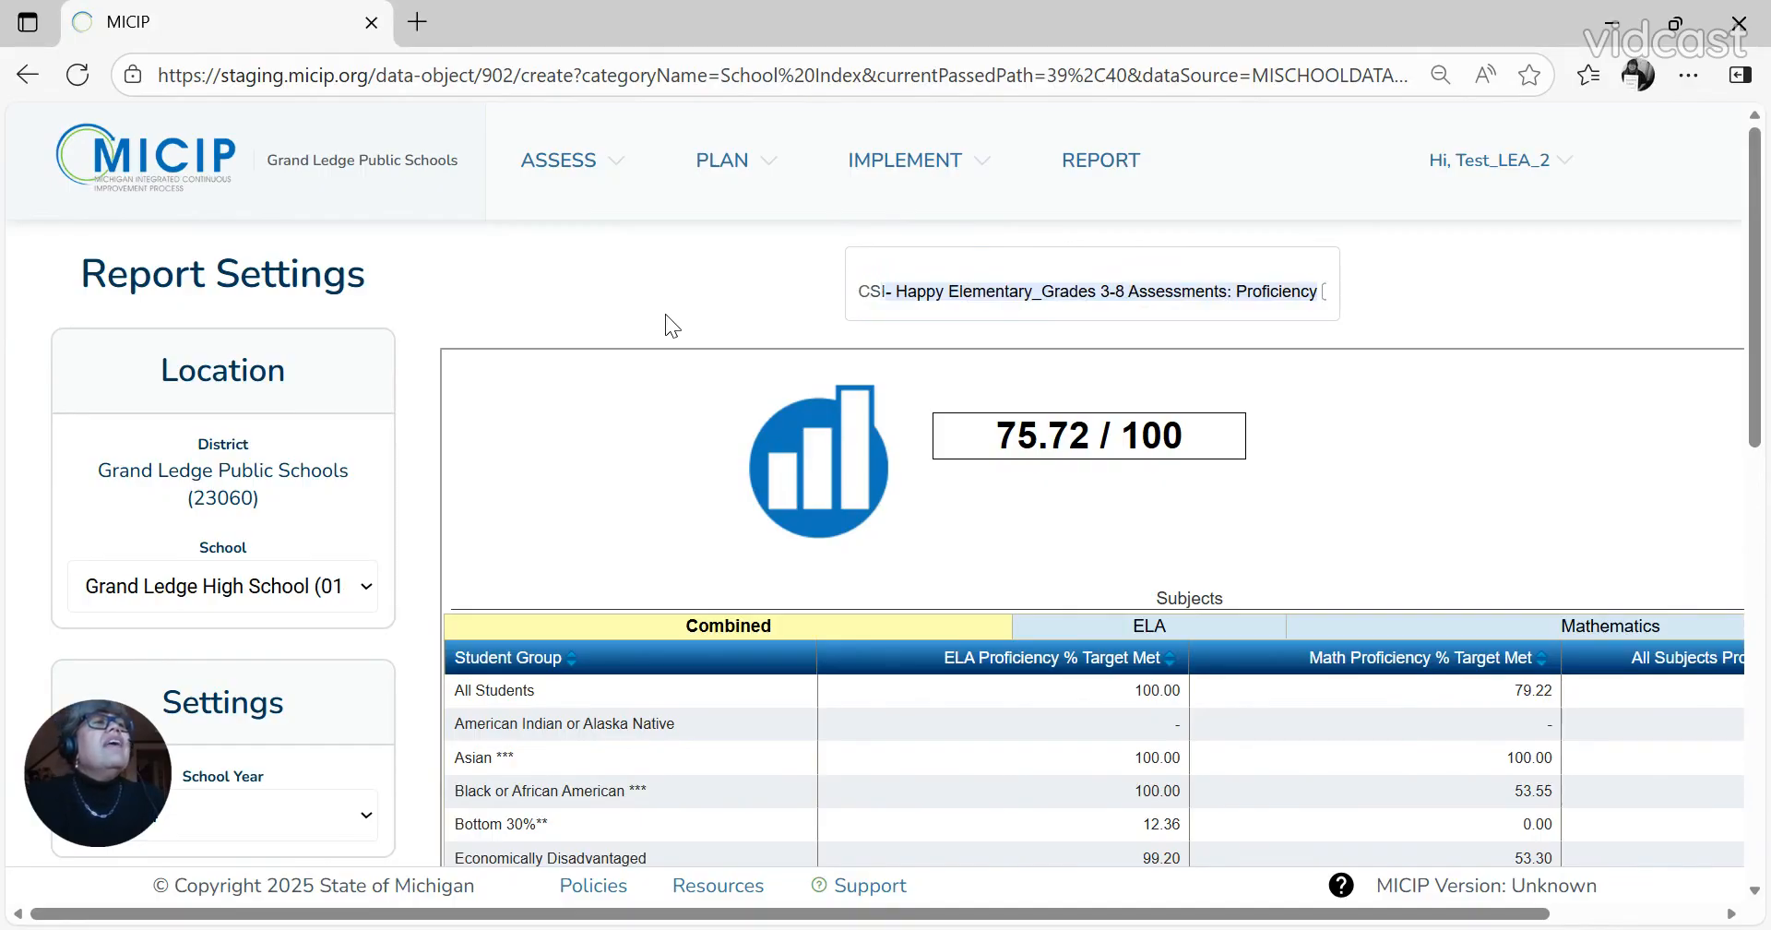
pyautogui.click(991, 390)
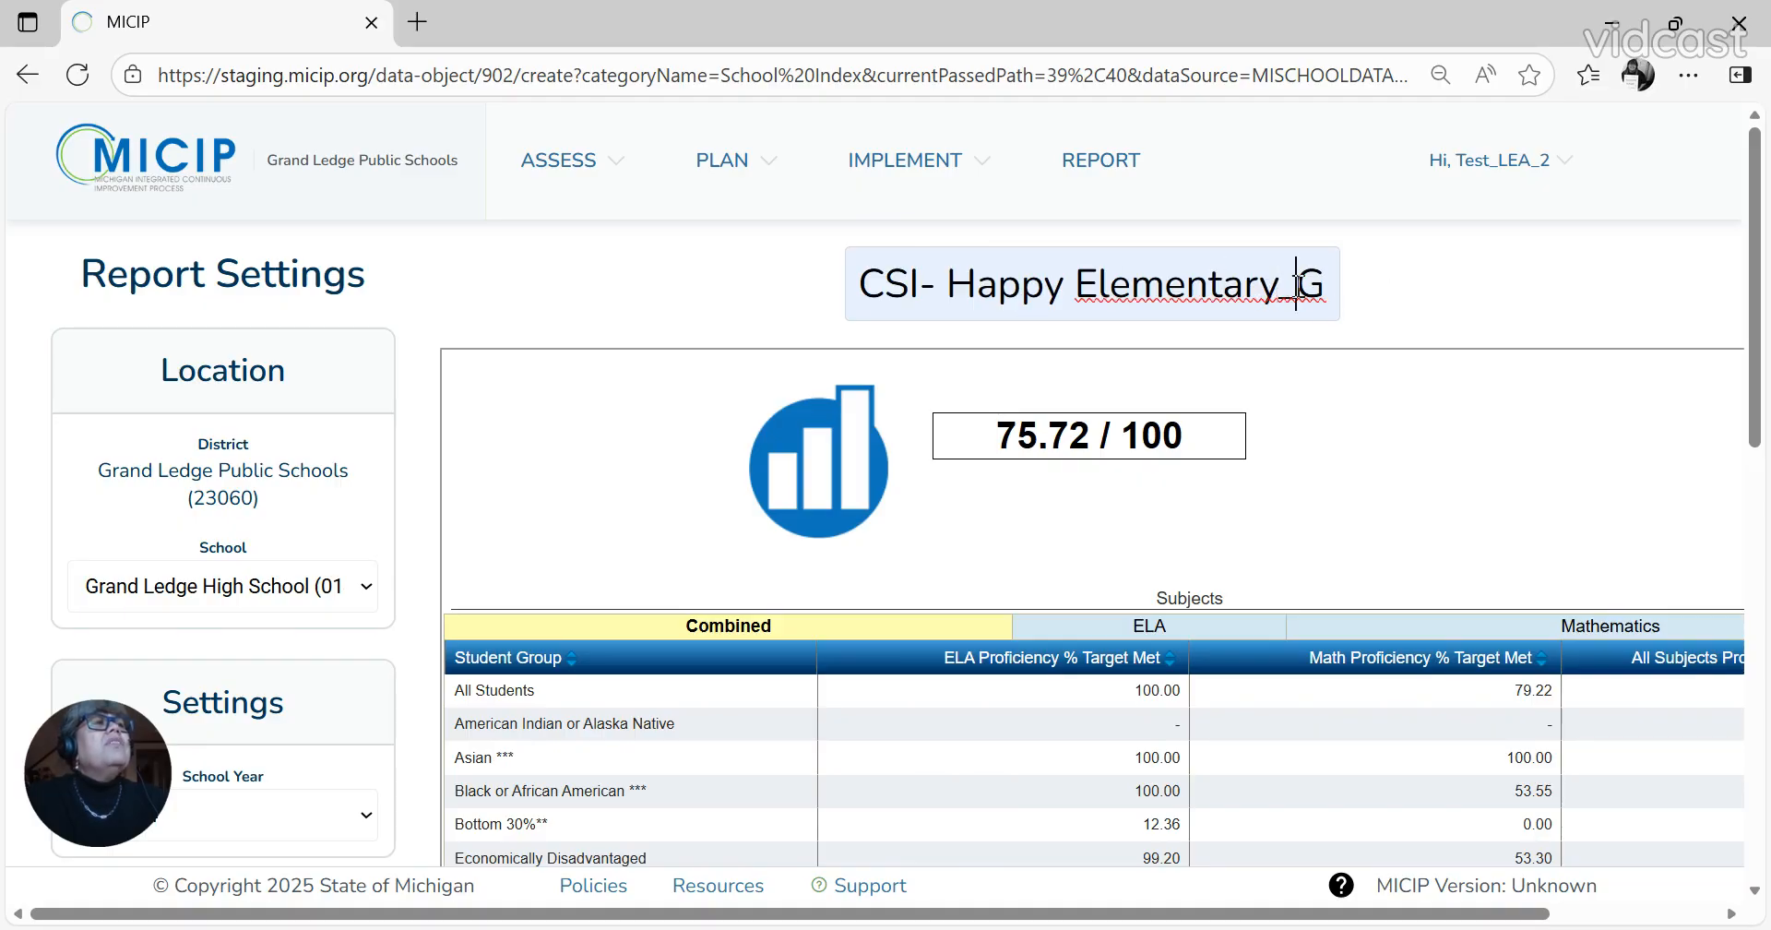
# Step: Replace the part of the report title after the underscore with "Index ELA/Math toggle schools"
pyautogui.moveTo(1296, 284); pyautogui.dragTo(1336, 286)
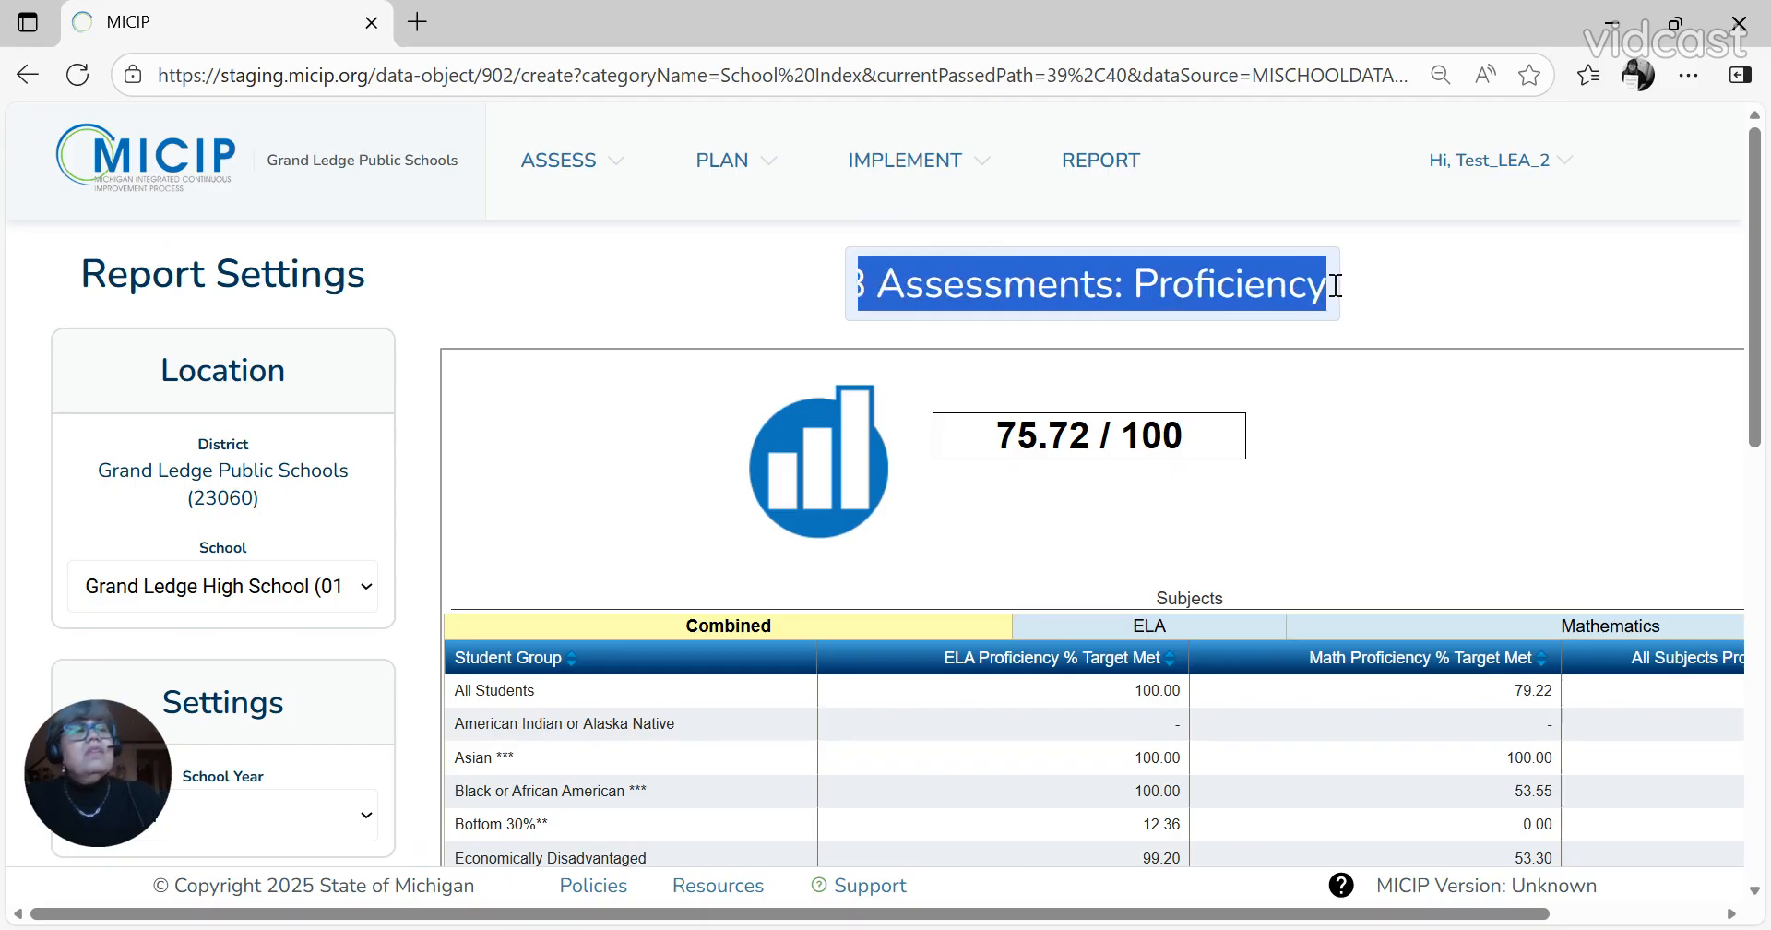
pyautogui.press('BackSpace')
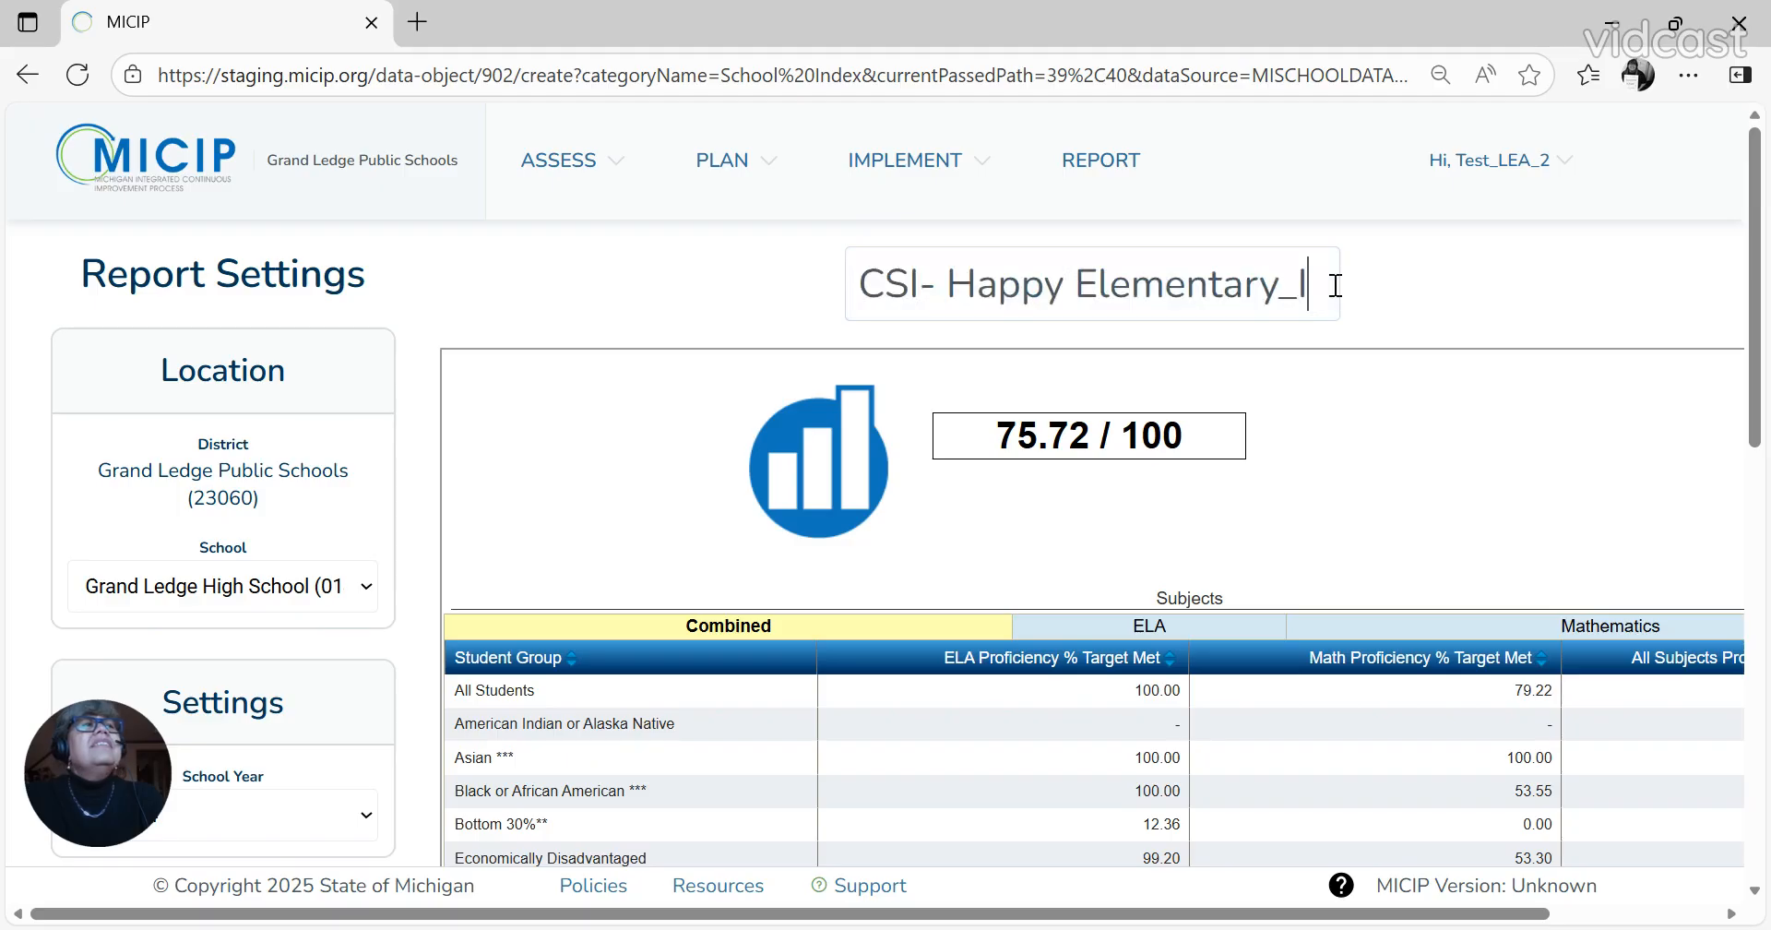
pyautogui.write('Index')
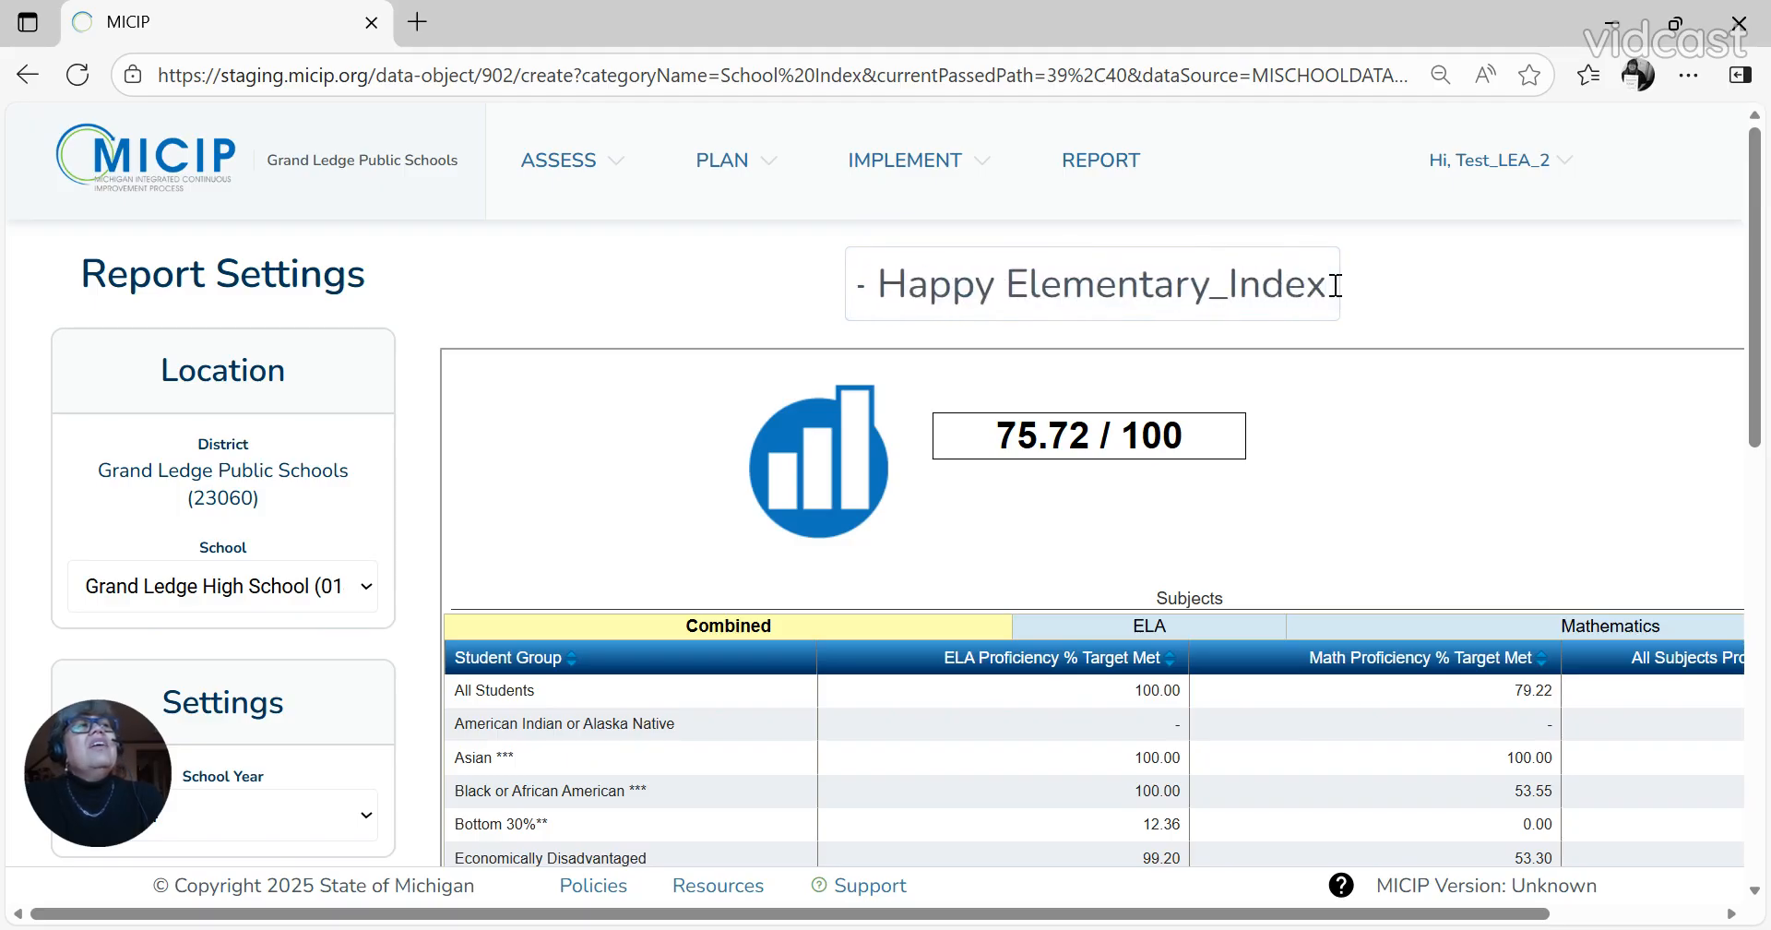
pyautogui.write(' E')
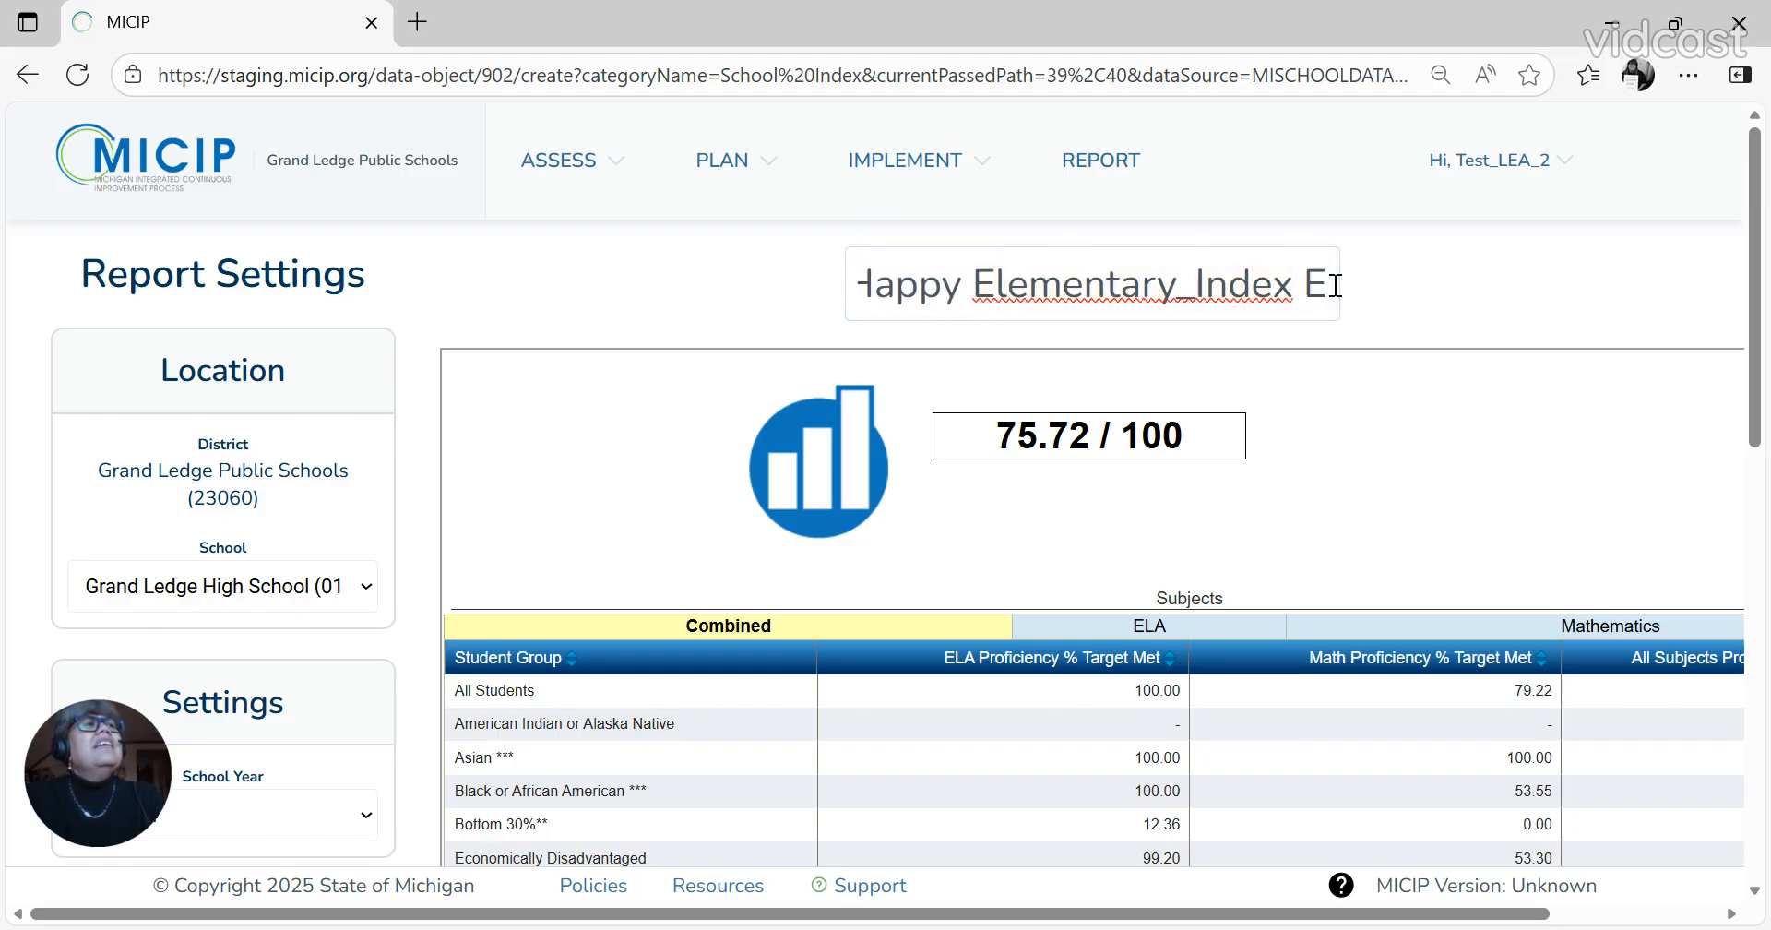
pyautogui.write('LA/Math')
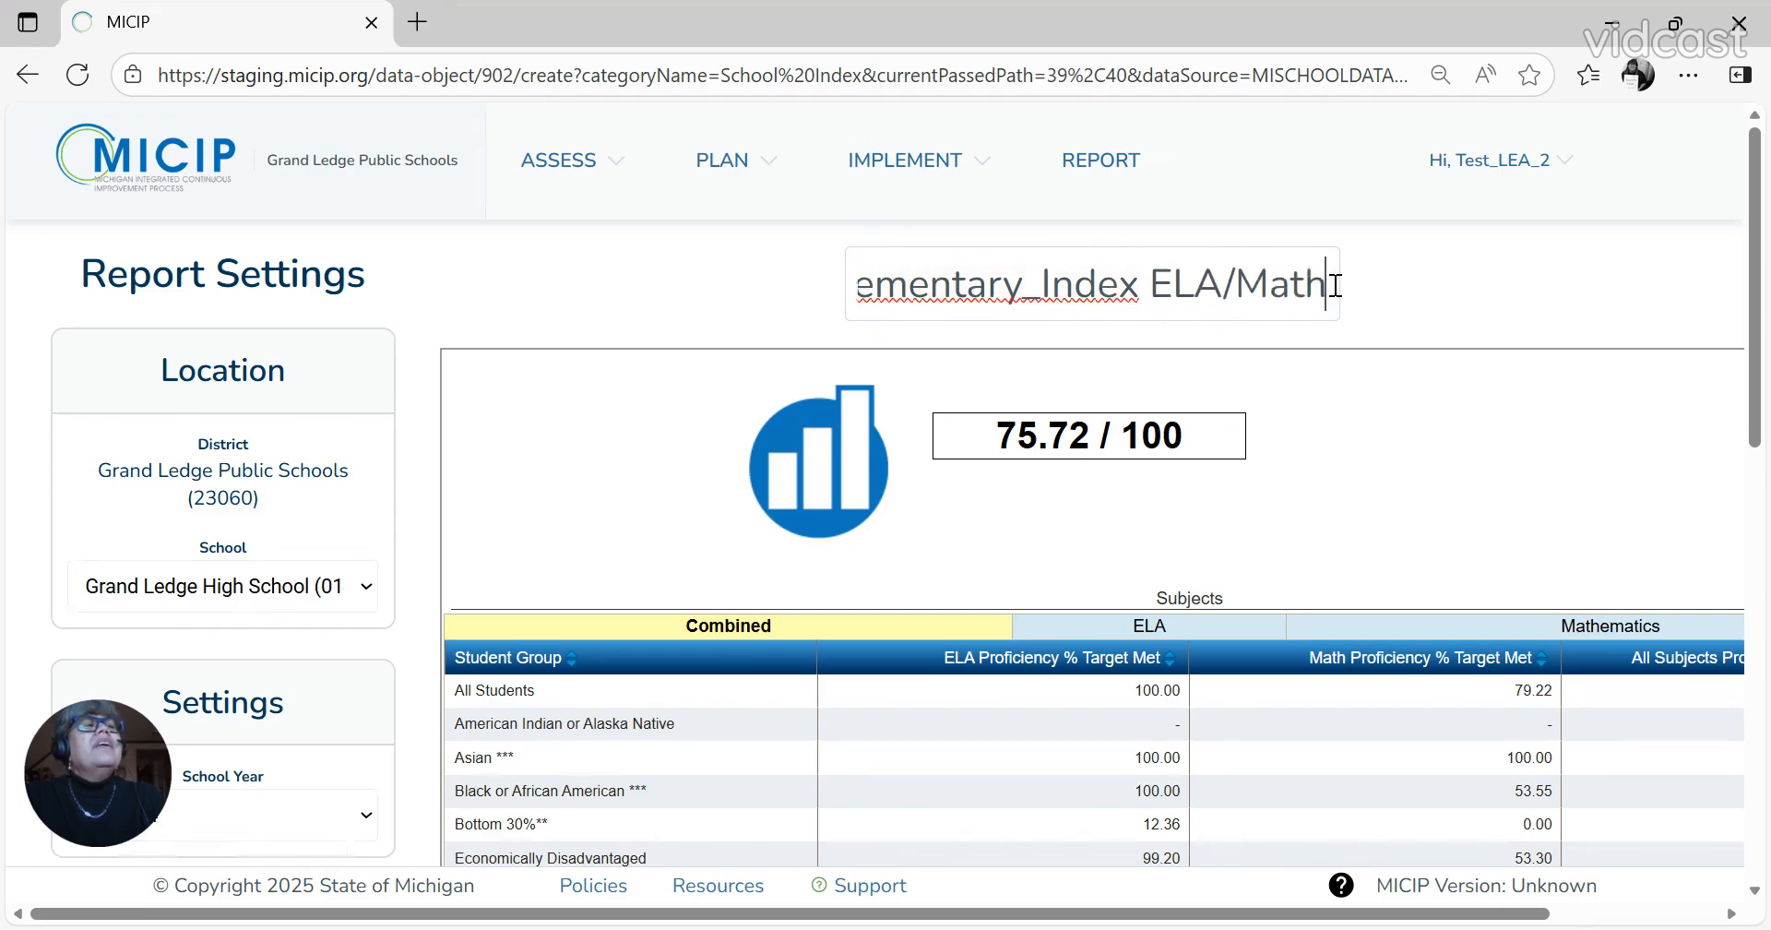
pyautogui.write(' togg')
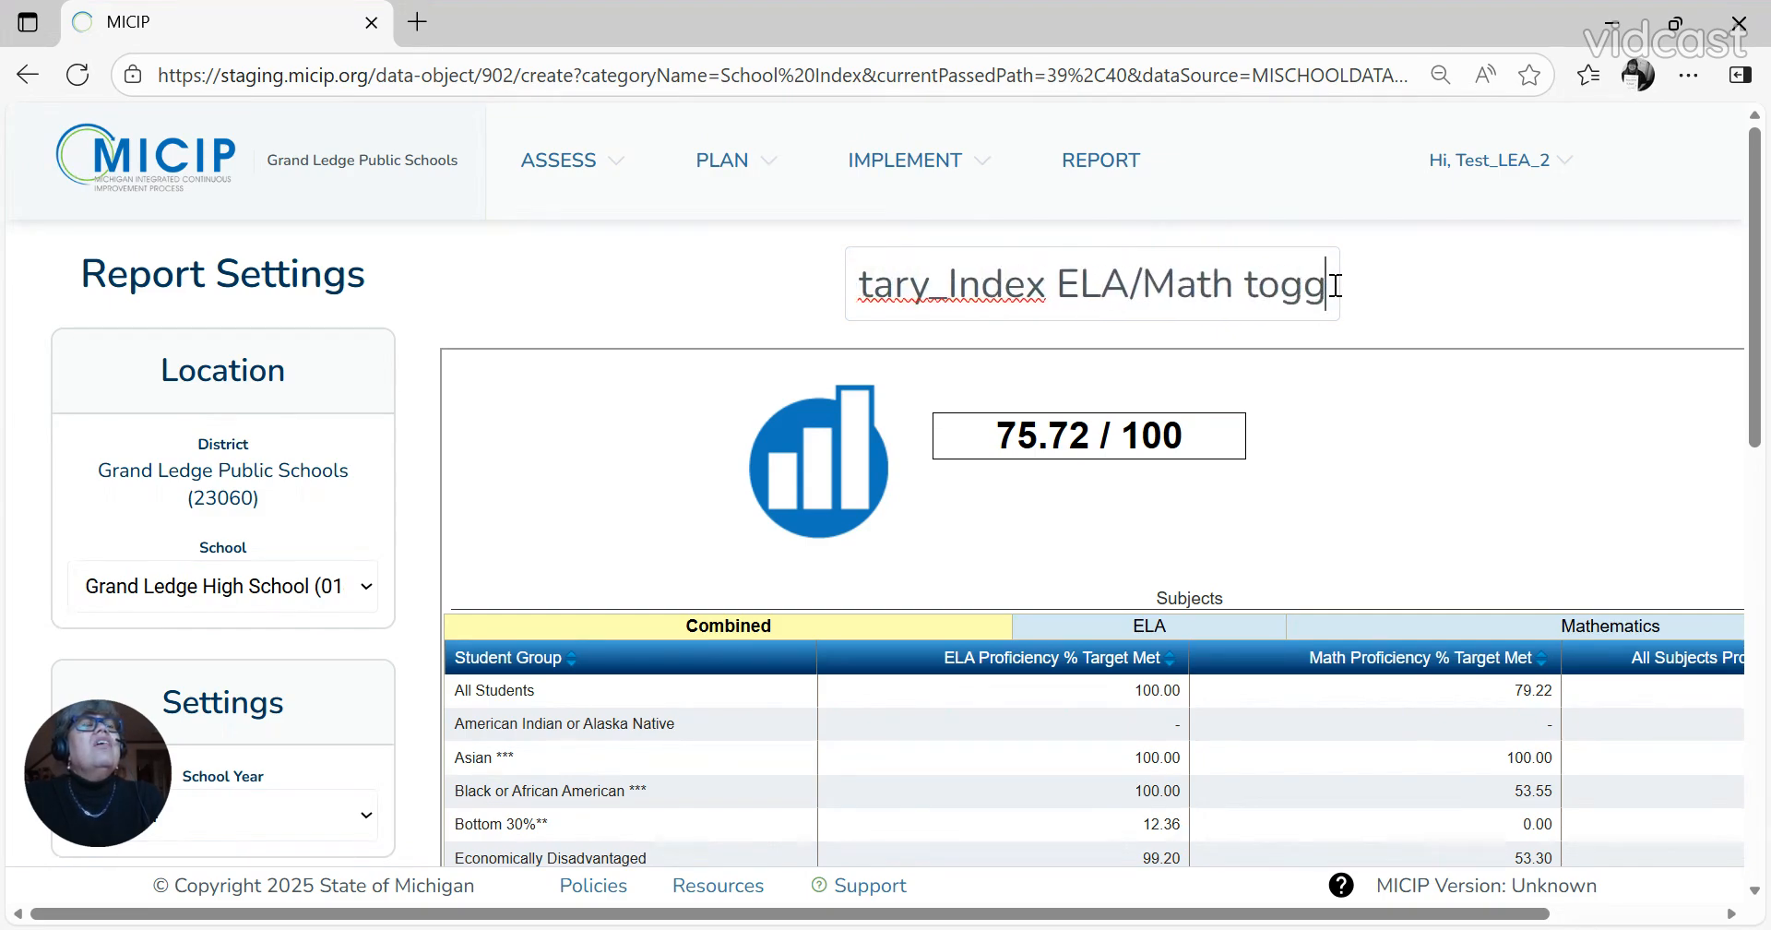
pyautogui.write('le schools')
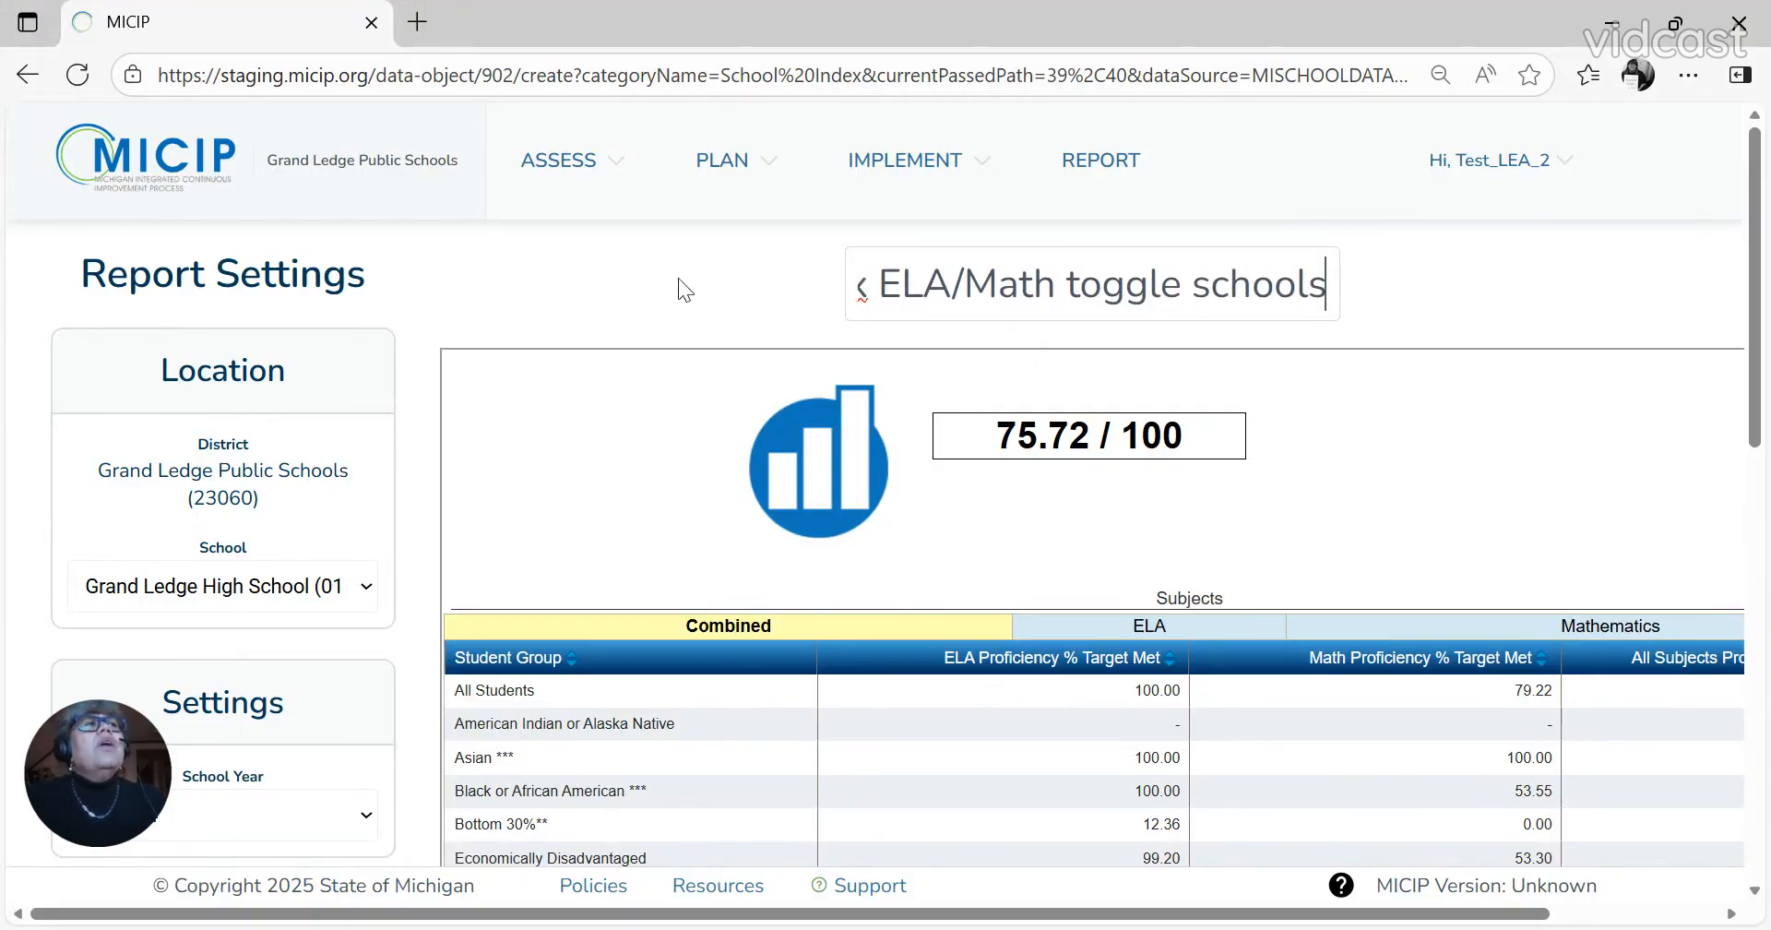
pyautogui.press('Return')
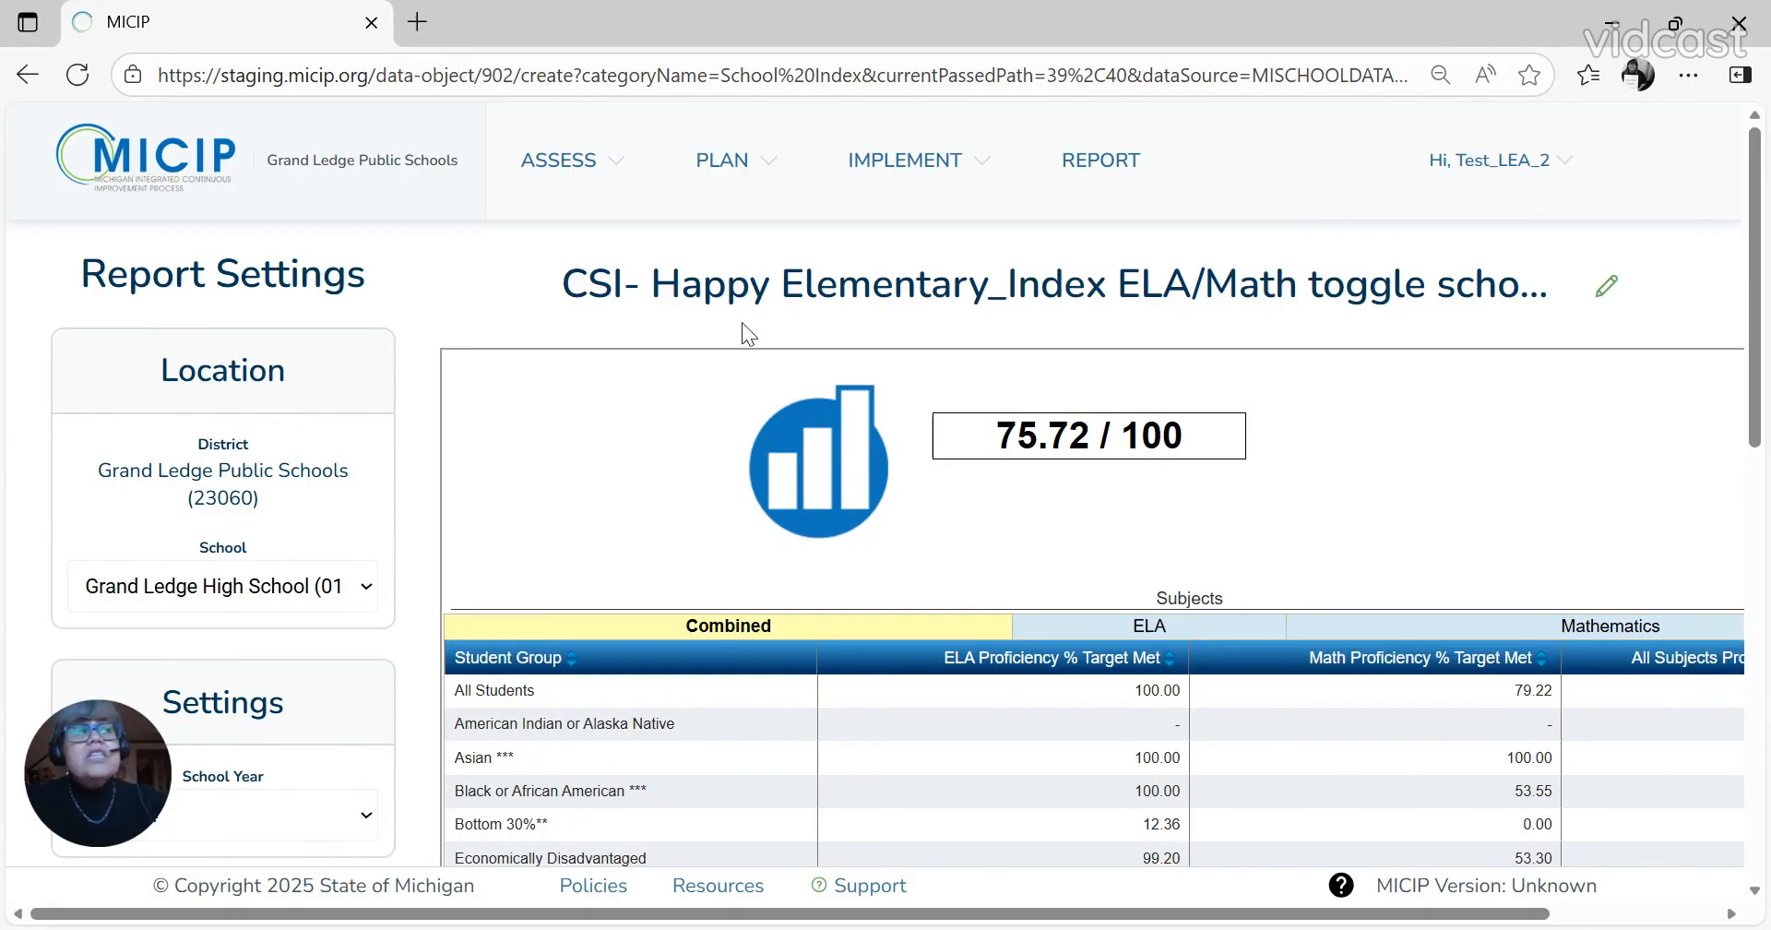
# Step: Add "2025" in front of "CSI- Happy Elementary" in the report title
pyautogui.click(1606, 293)
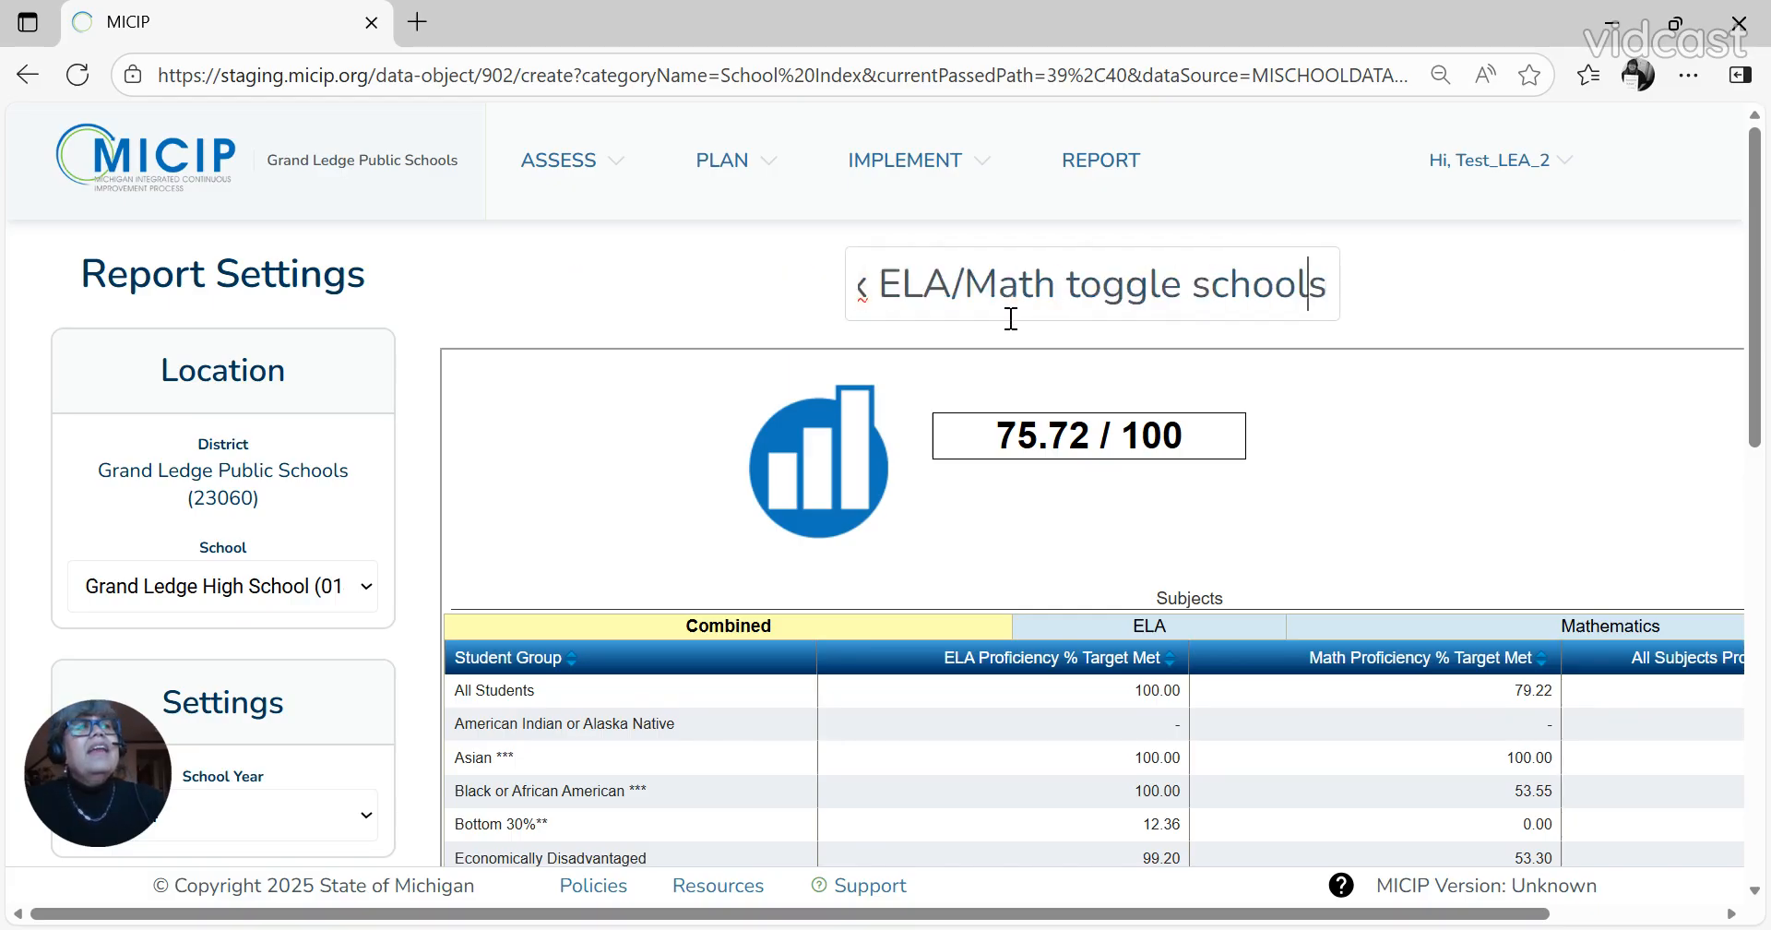
pyautogui.press('Left')
pyautogui.press('Left')
pyautogui.press('Left')
pyautogui.press('Left')
pyautogui.press('Left')
pyautogui.press('Left')
pyautogui.press('Left')
pyautogui.press('Left')
pyautogui.press('Left')
pyautogui.press('Left')
pyautogui.press('Left')
pyautogui.press('Left')
pyautogui.press('Left')
pyautogui.press('Left')
pyautogui.press('Left')
pyautogui.press('Left')
pyautogui.press('Left')
pyautogui.press('Left')
pyautogui.press('Left')
pyautogui.press('Left')
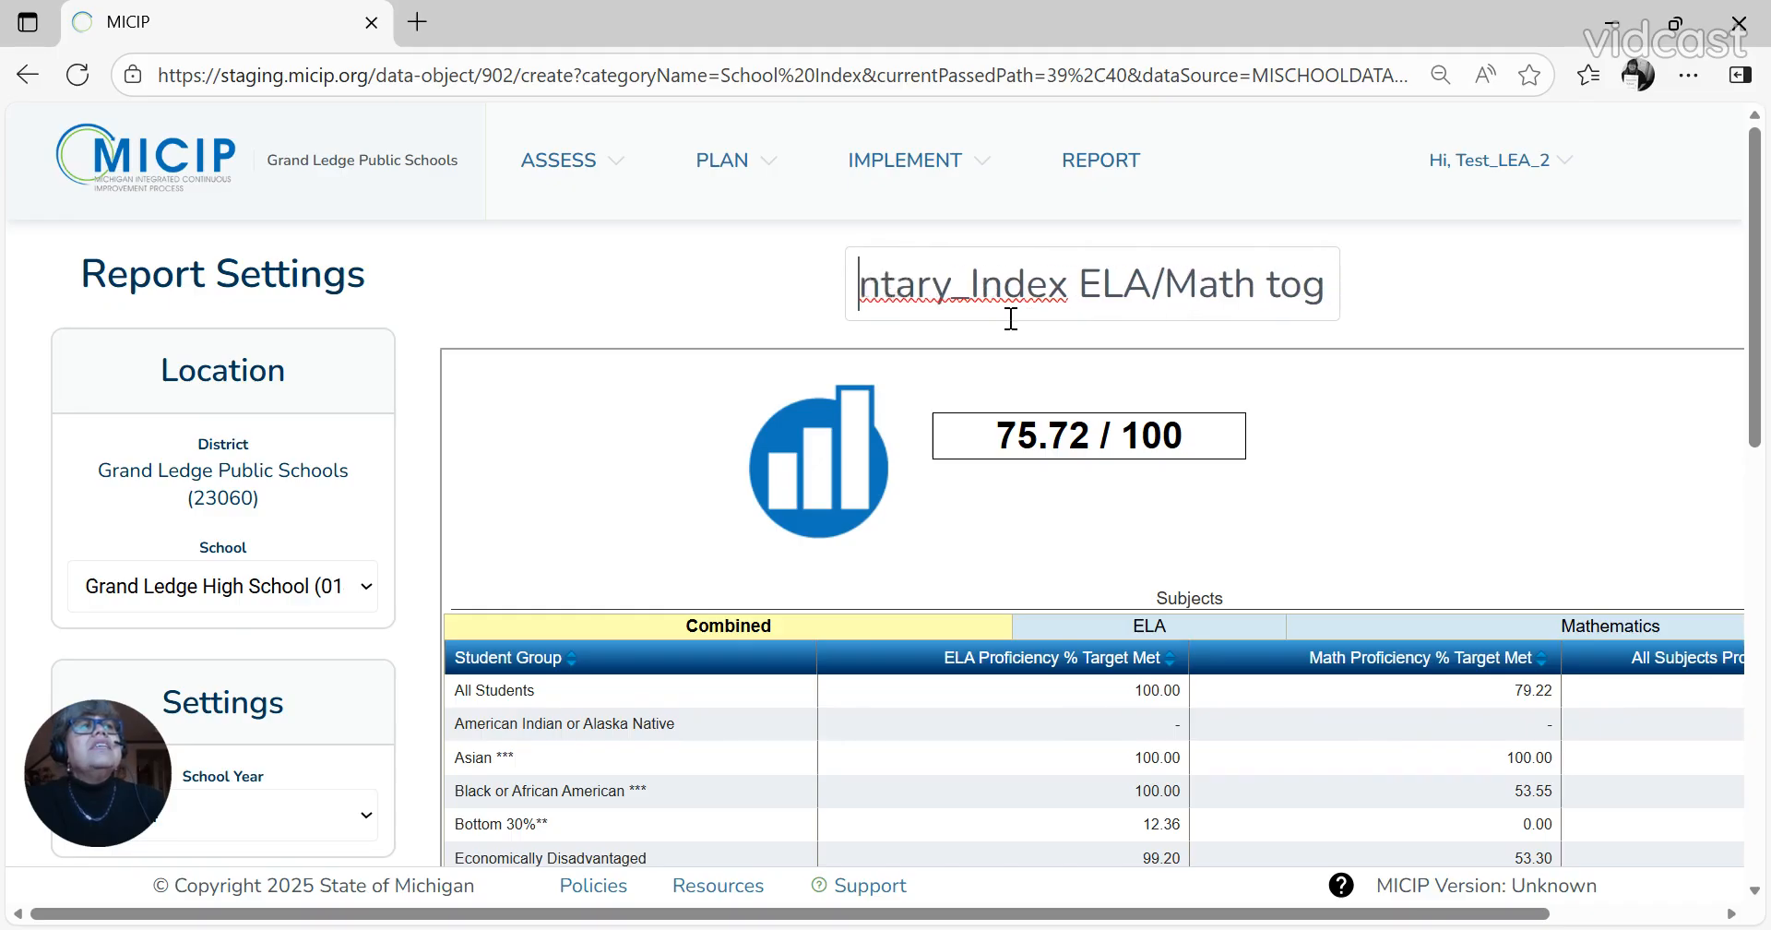
pyautogui.press('Left')
pyautogui.press('Left')
pyautogui.press('Left')
pyautogui.press('Left')
pyautogui.press('Left')
pyautogui.press('Left')
pyautogui.press('Left')
pyautogui.press('Left')
pyautogui.press('Left')
pyautogui.press('Left')
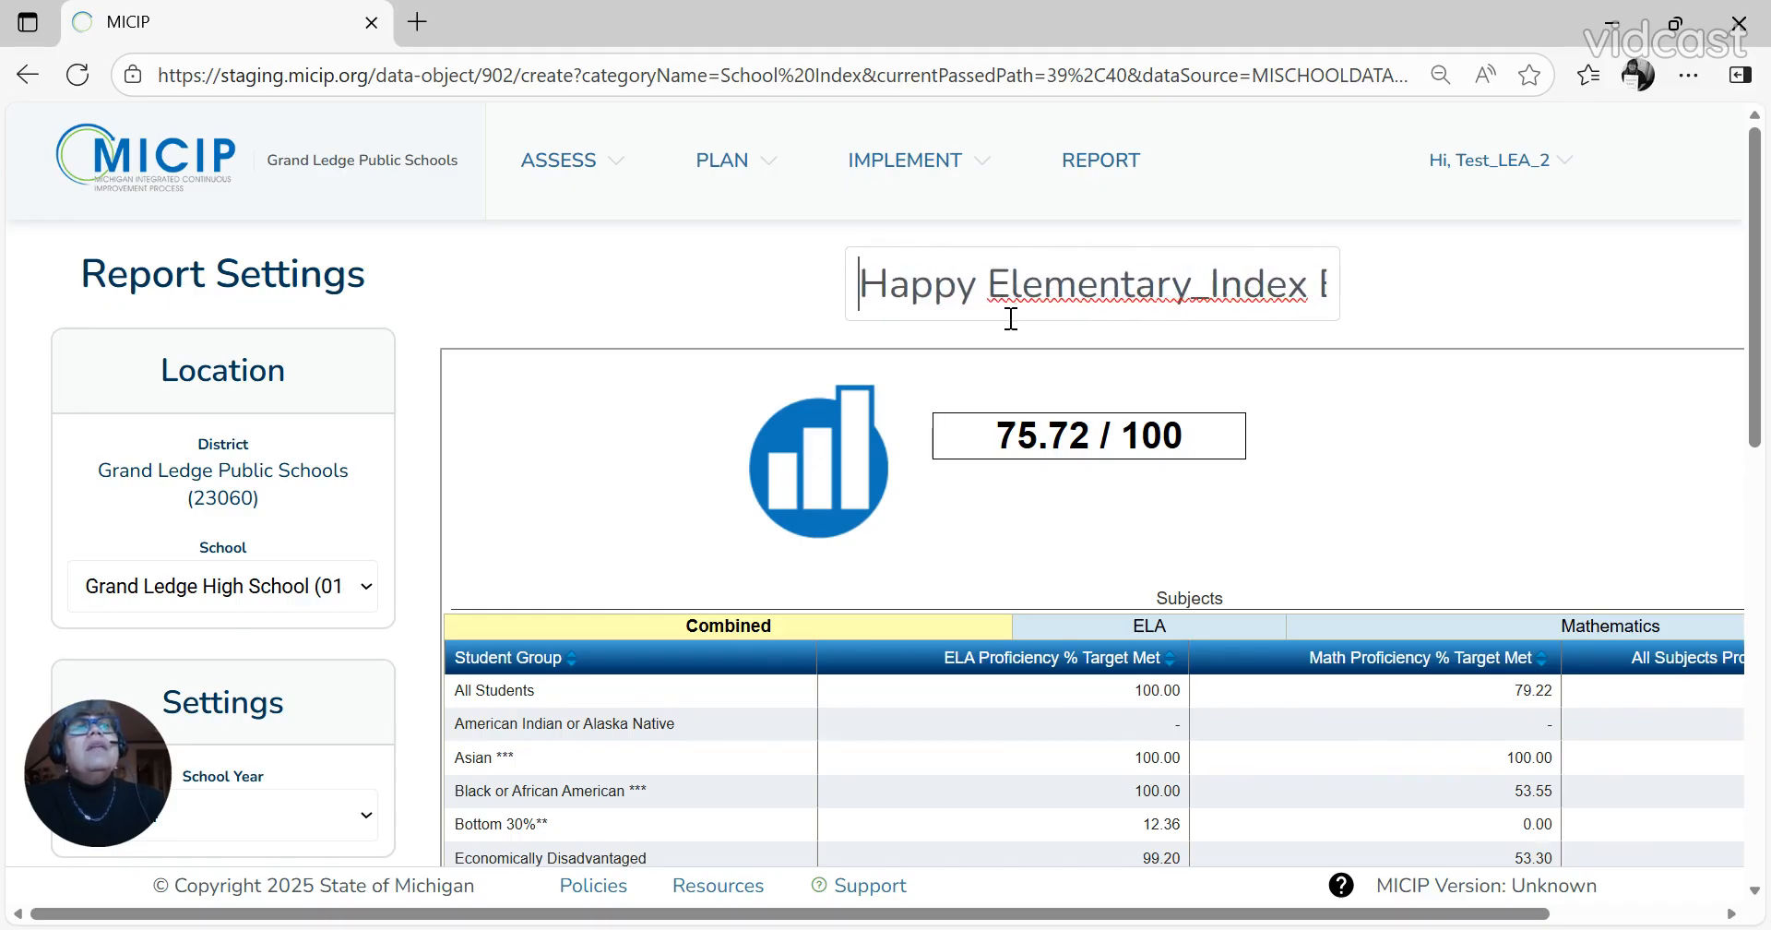
pyautogui.press('Left')
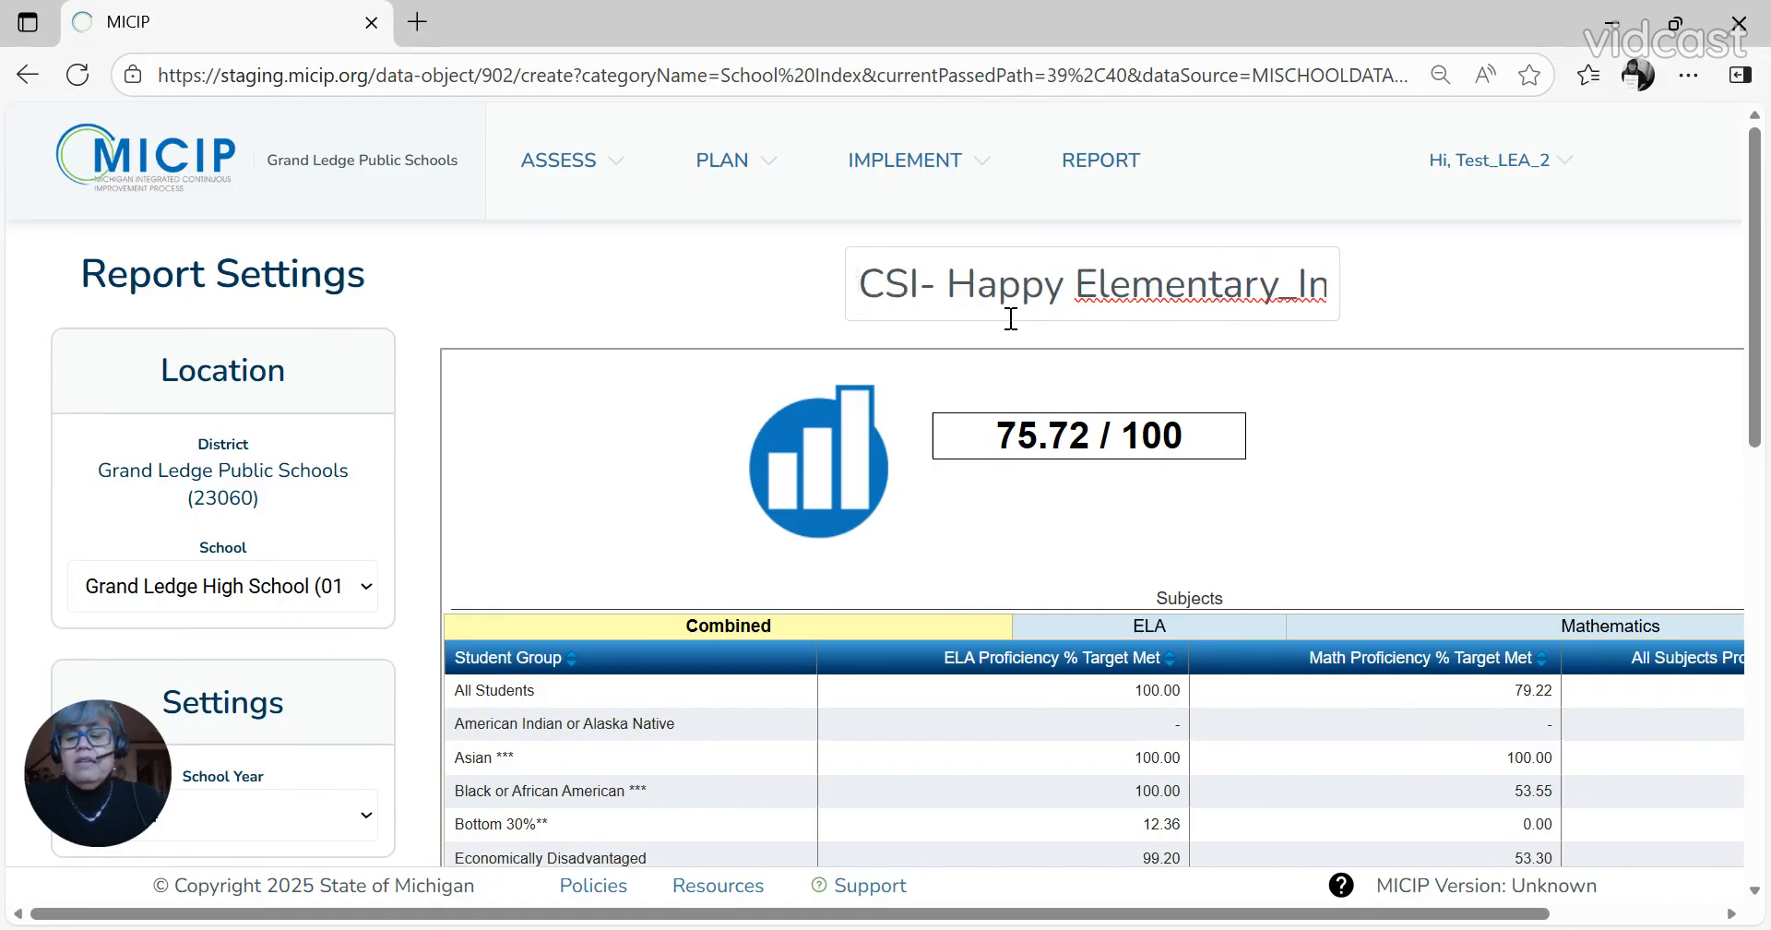
pyautogui.write('202')
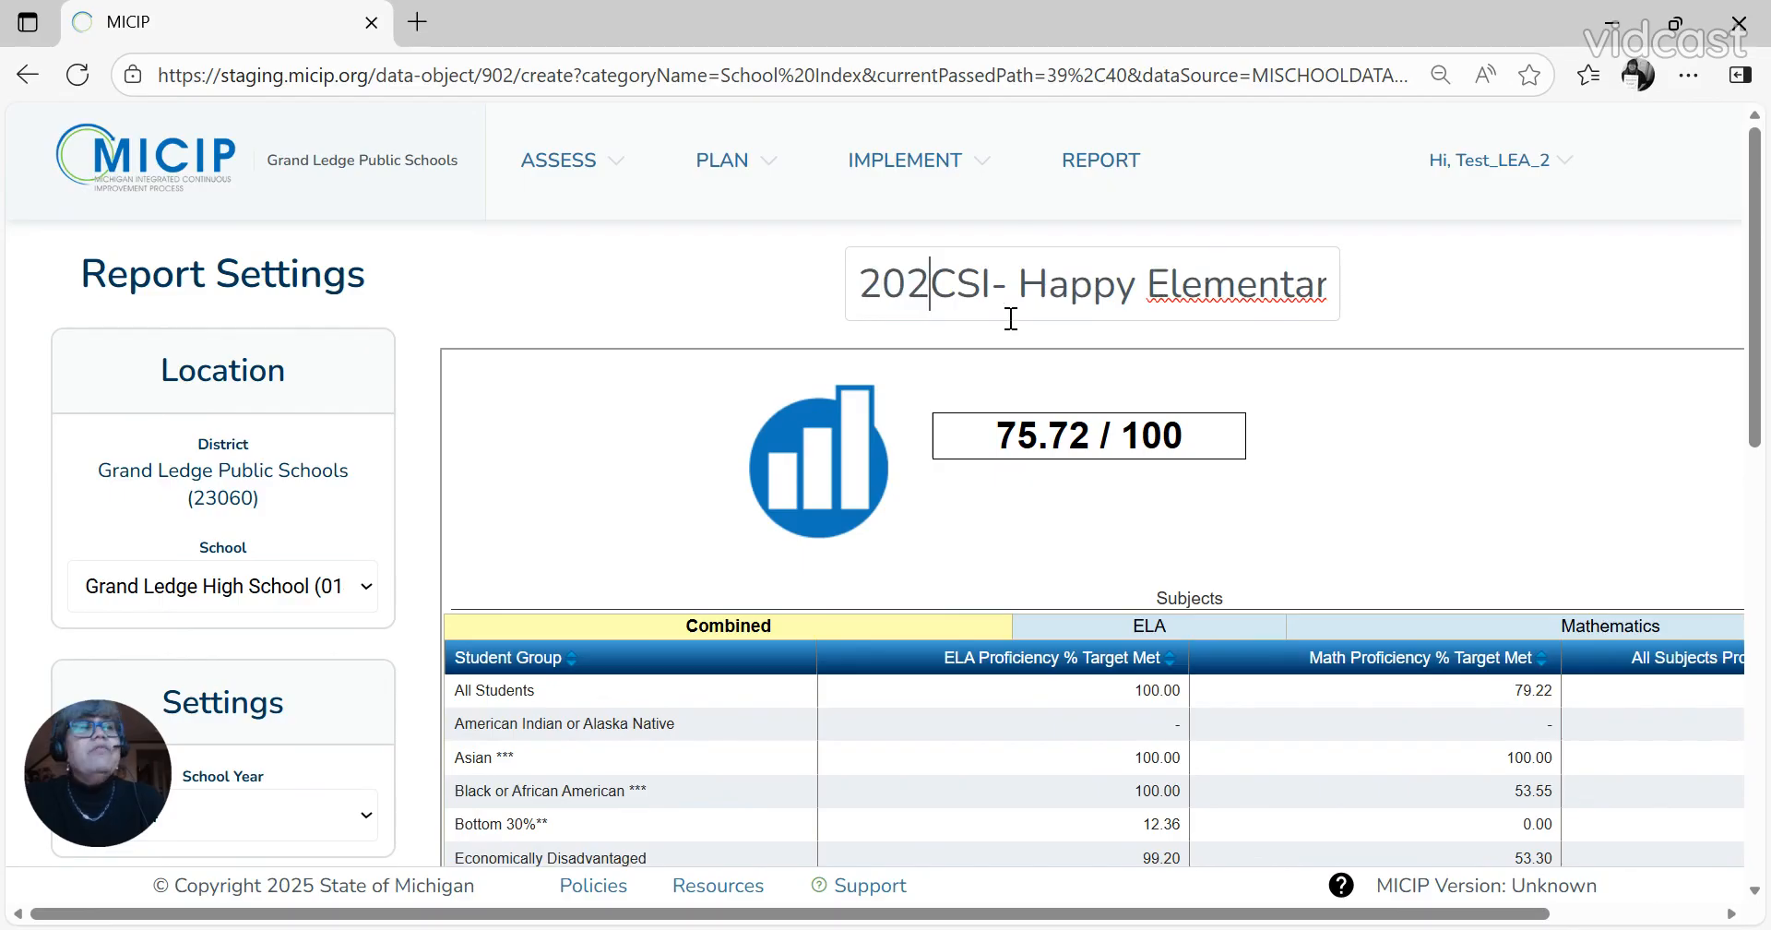
pyautogui.write('5')
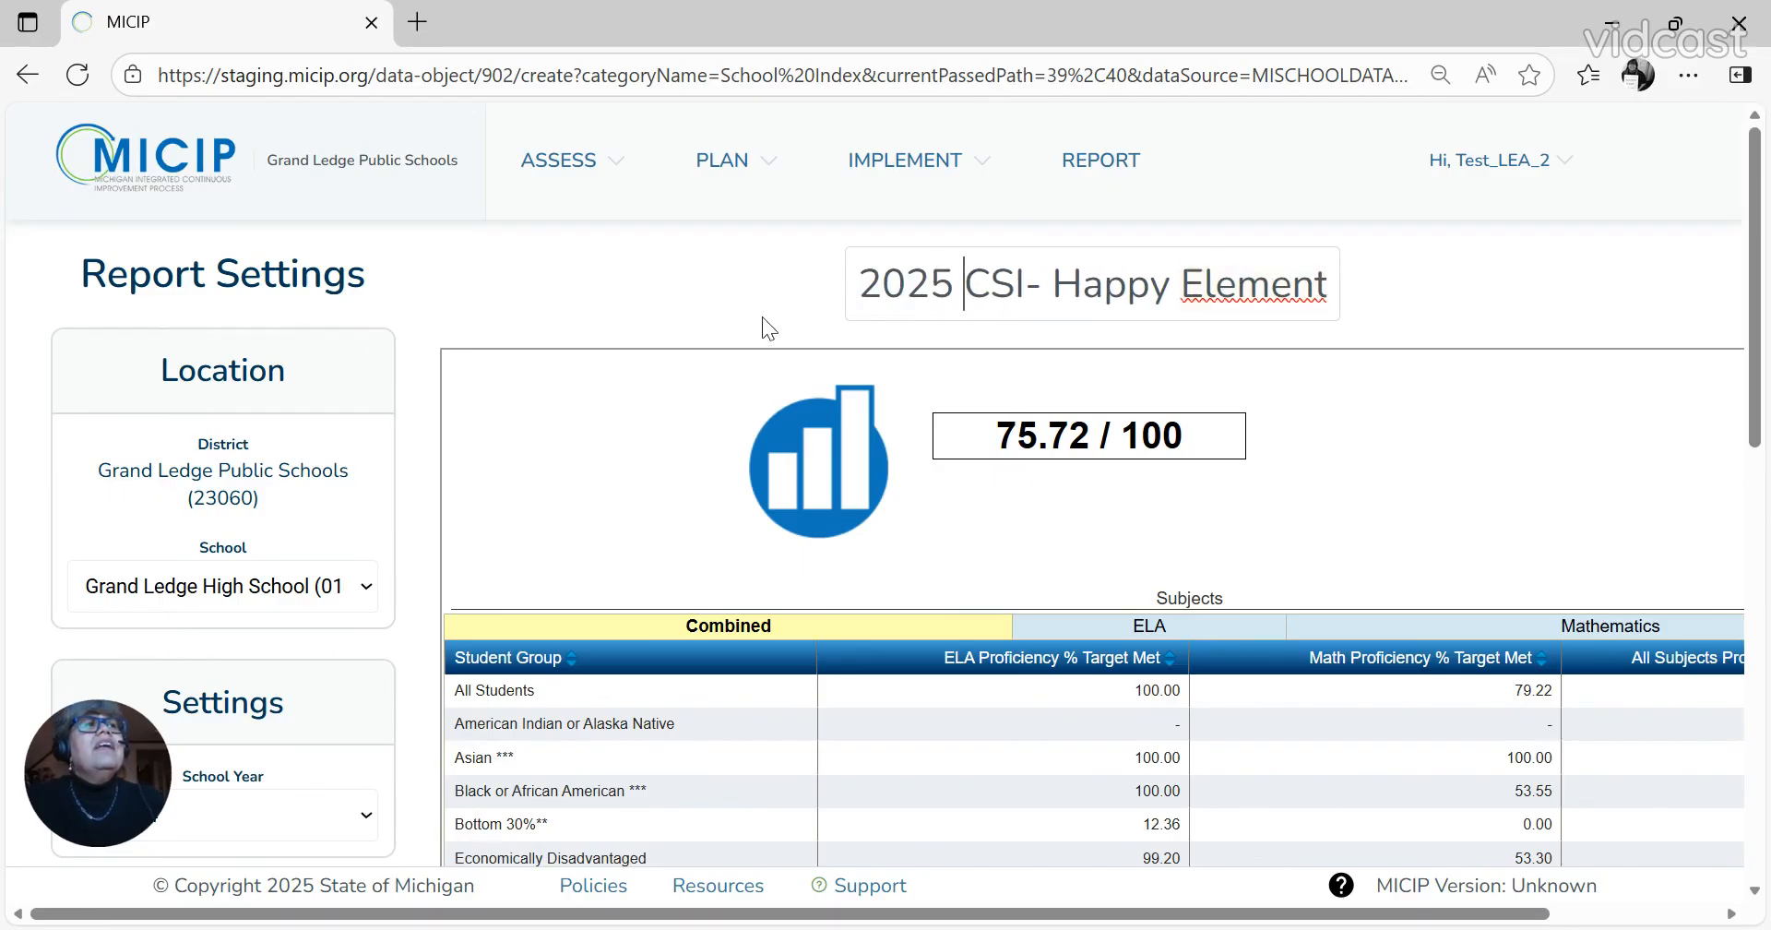
pyautogui.click(644, 303)
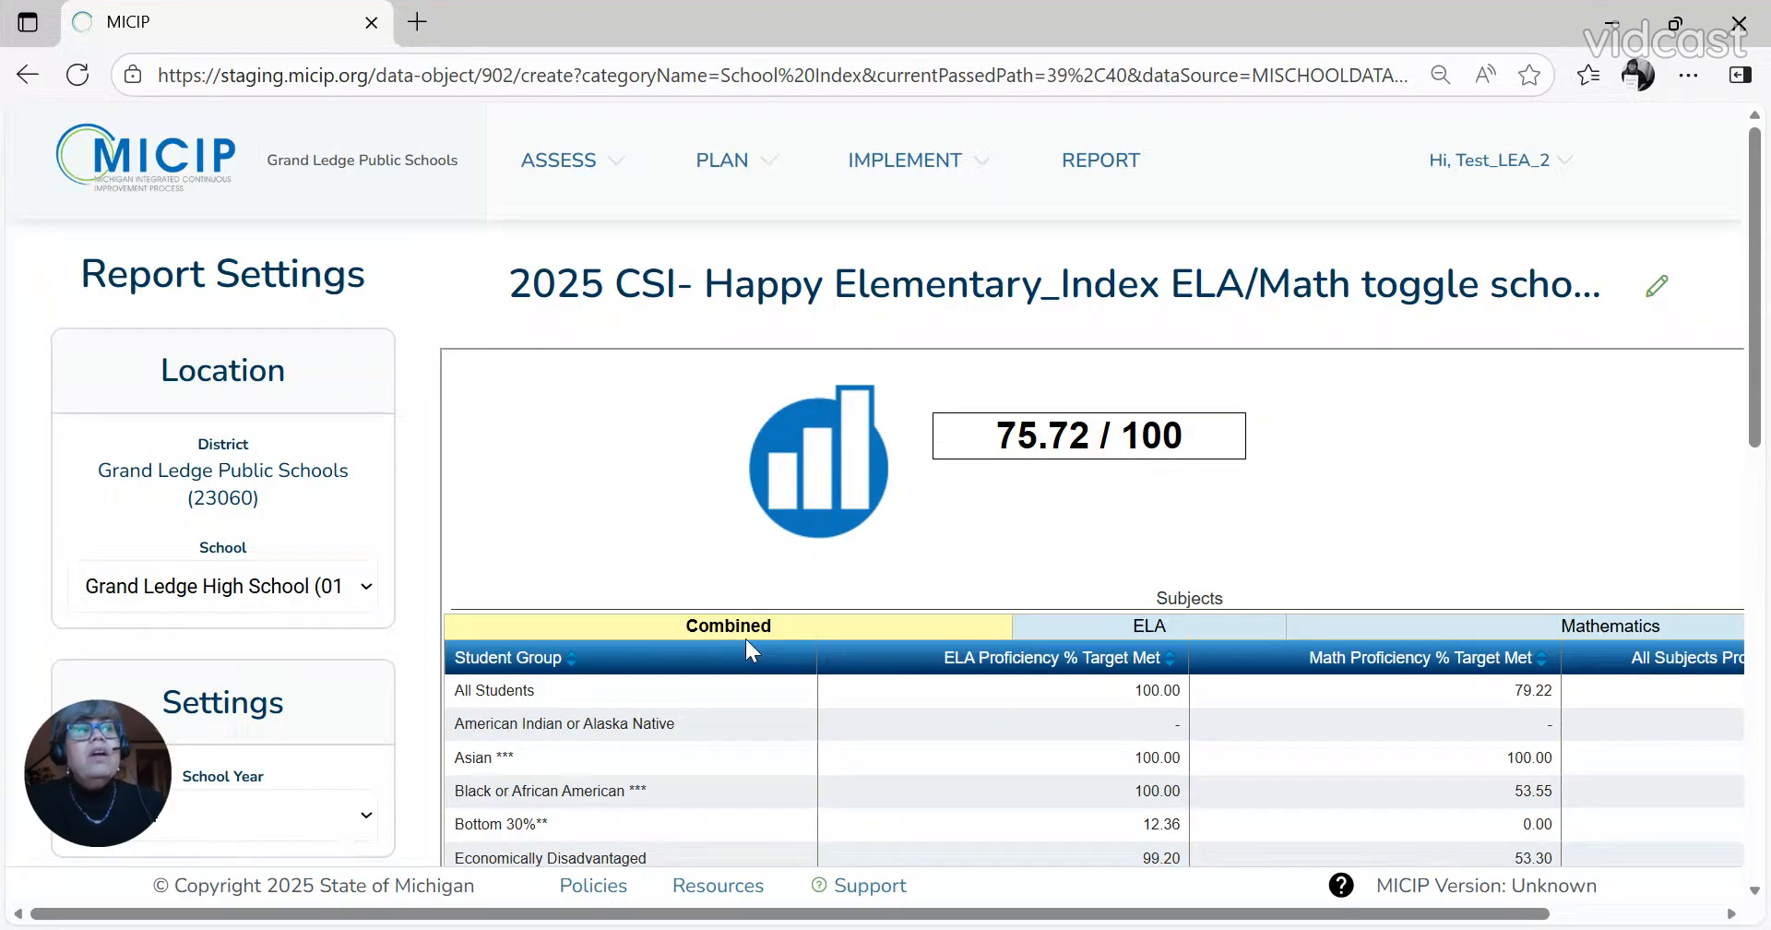
# Step: Examine the ELA and Mathematics proficiency tables for Grand Ledge High School and T.C. Holbrook Elementary School
pyautogui.click(1167, 628)
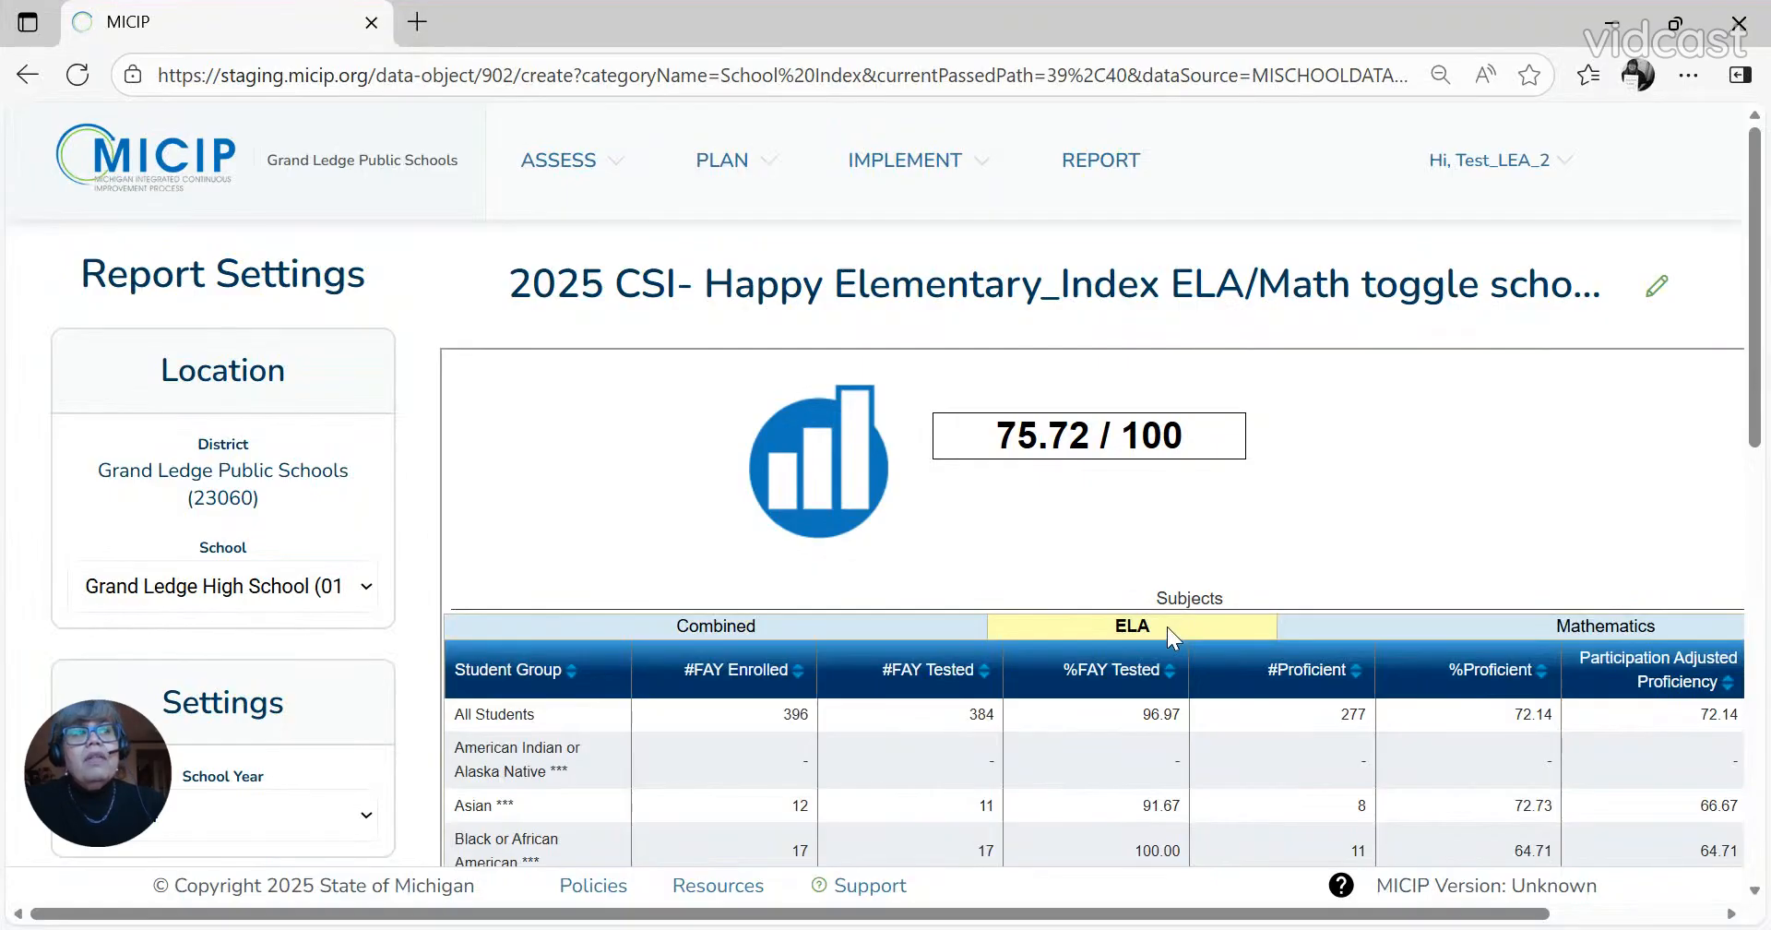
pyautogui.click(1492, 629)
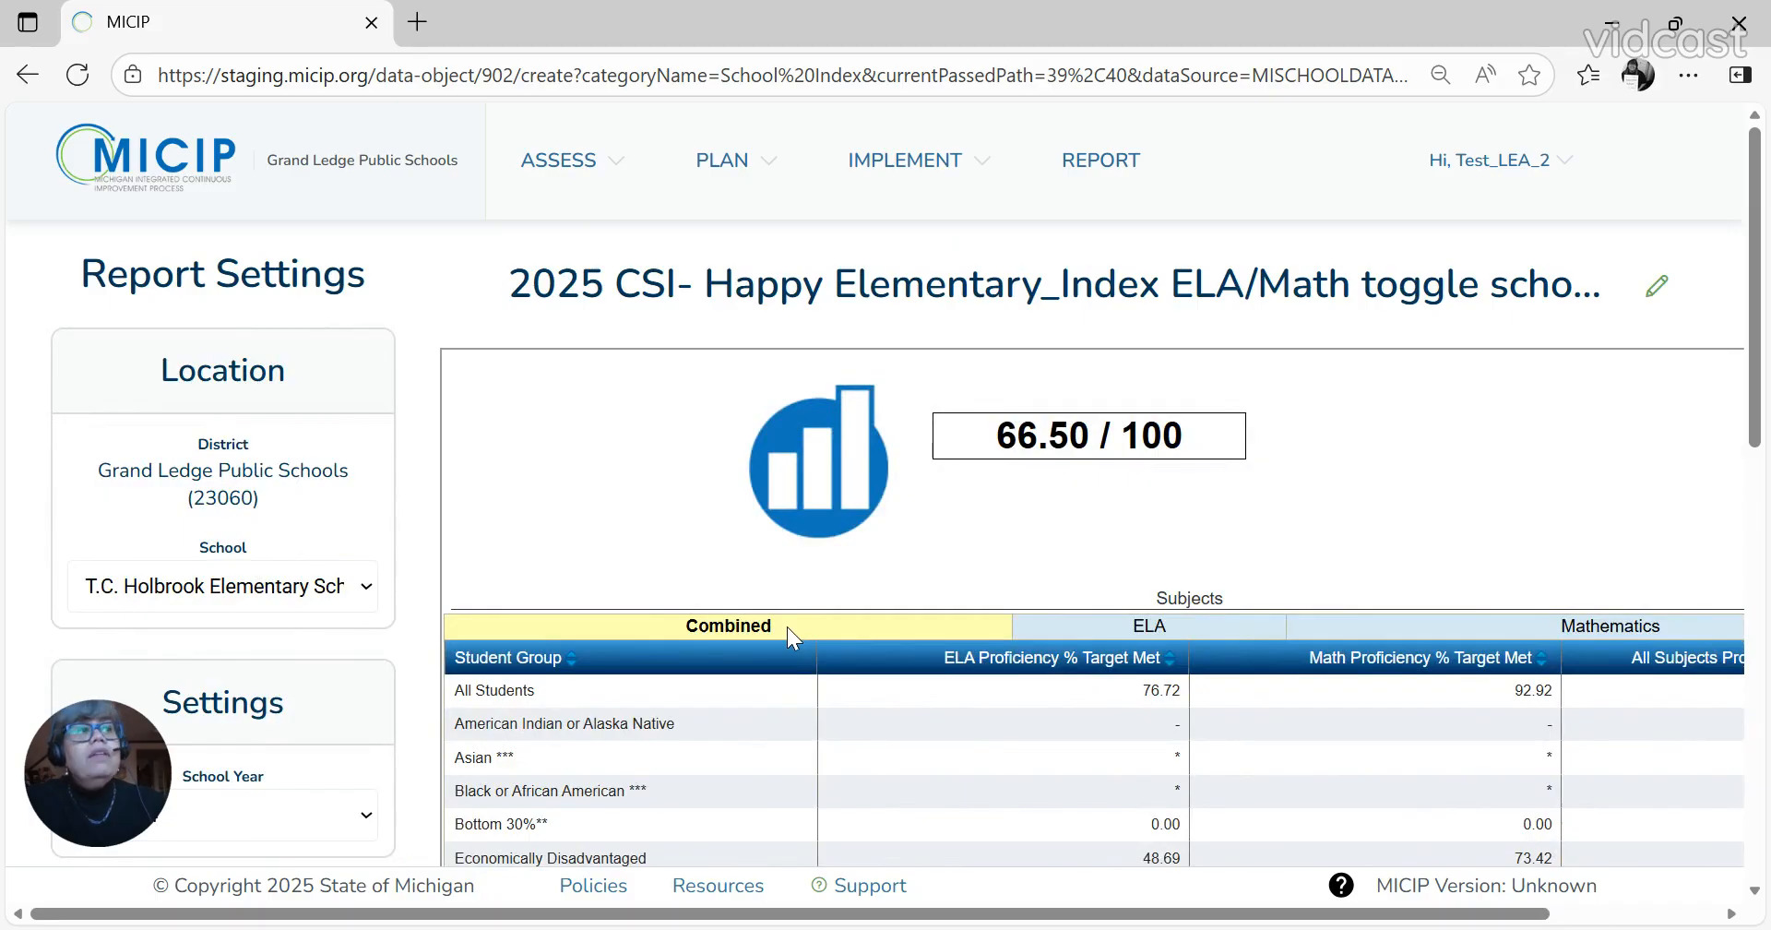
pyautogui.click(1131, 623)
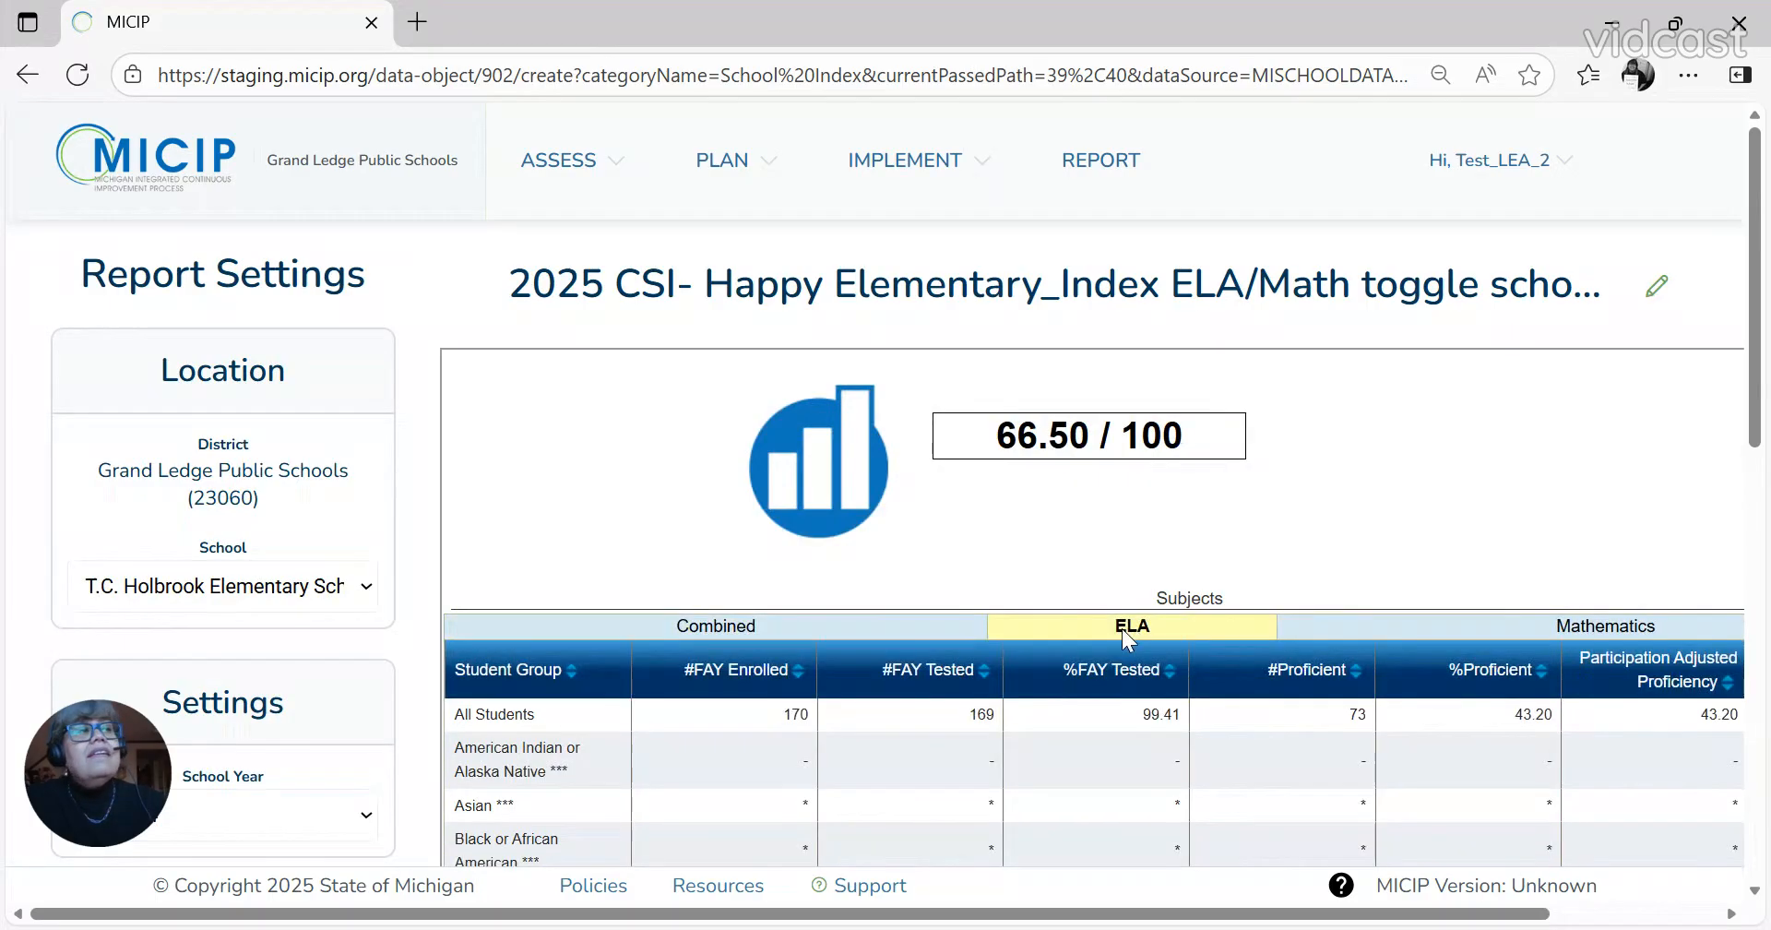
pyautogui.click(1454, 624)
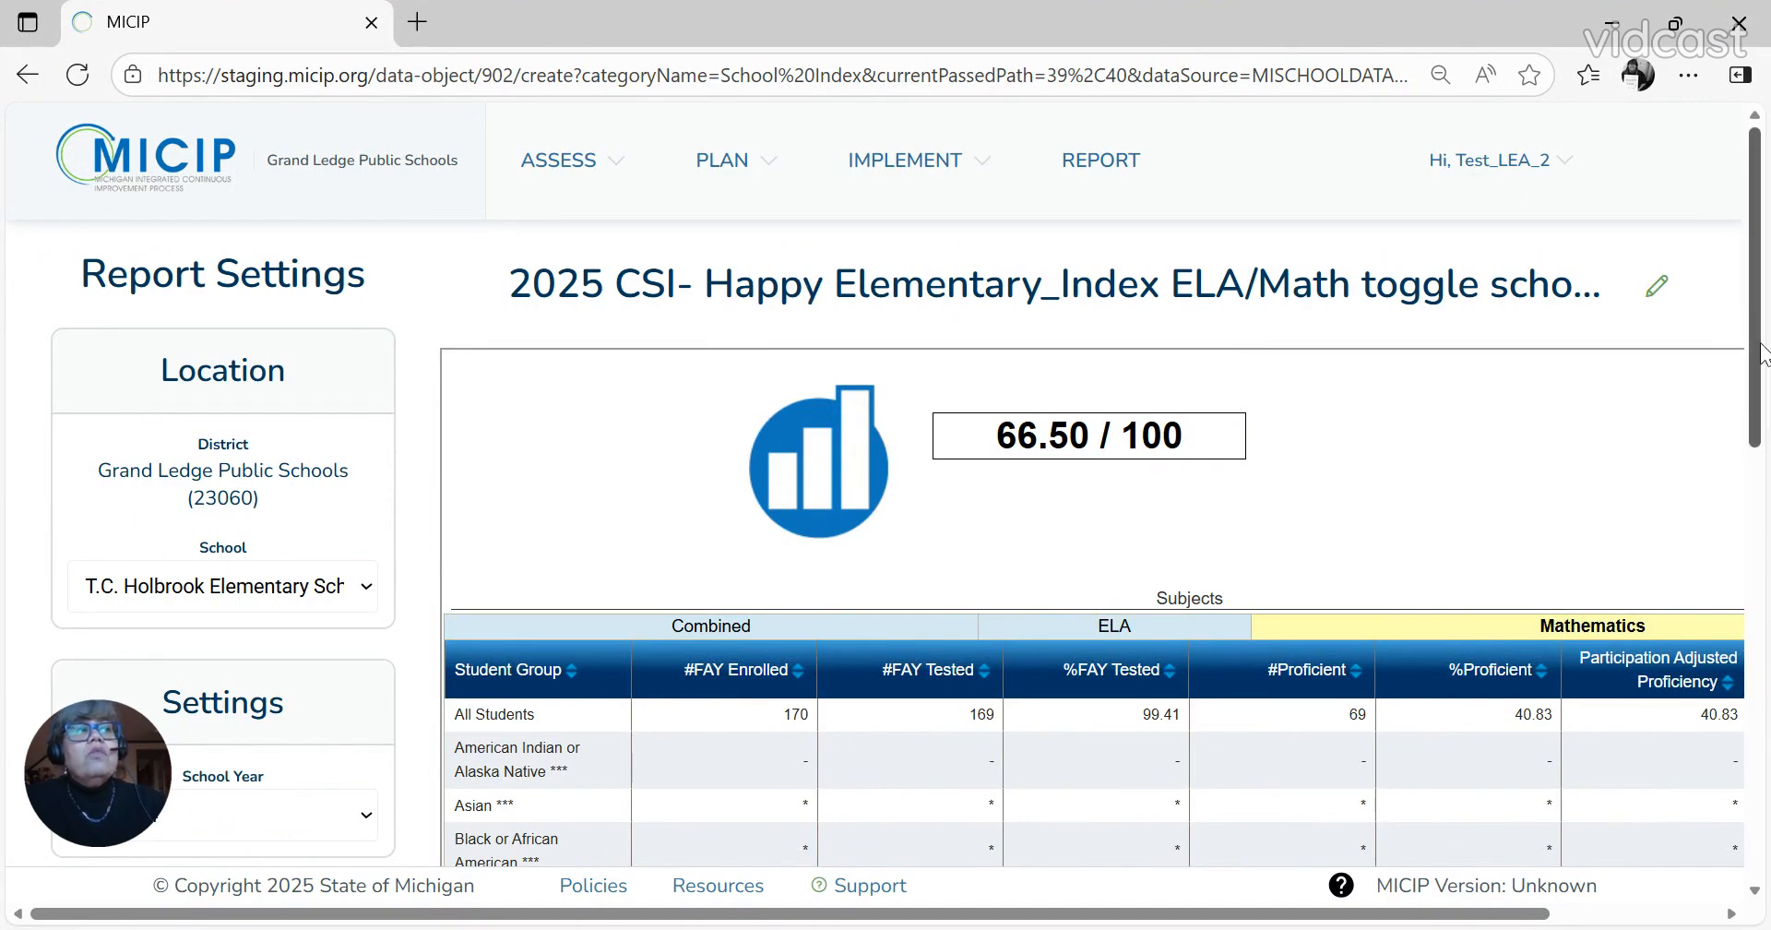
pyautogui.moveTo(1754, 355); pyautogui.dragTo(1754, 521)
pyautogui.scroll(-3, 1224, 563)
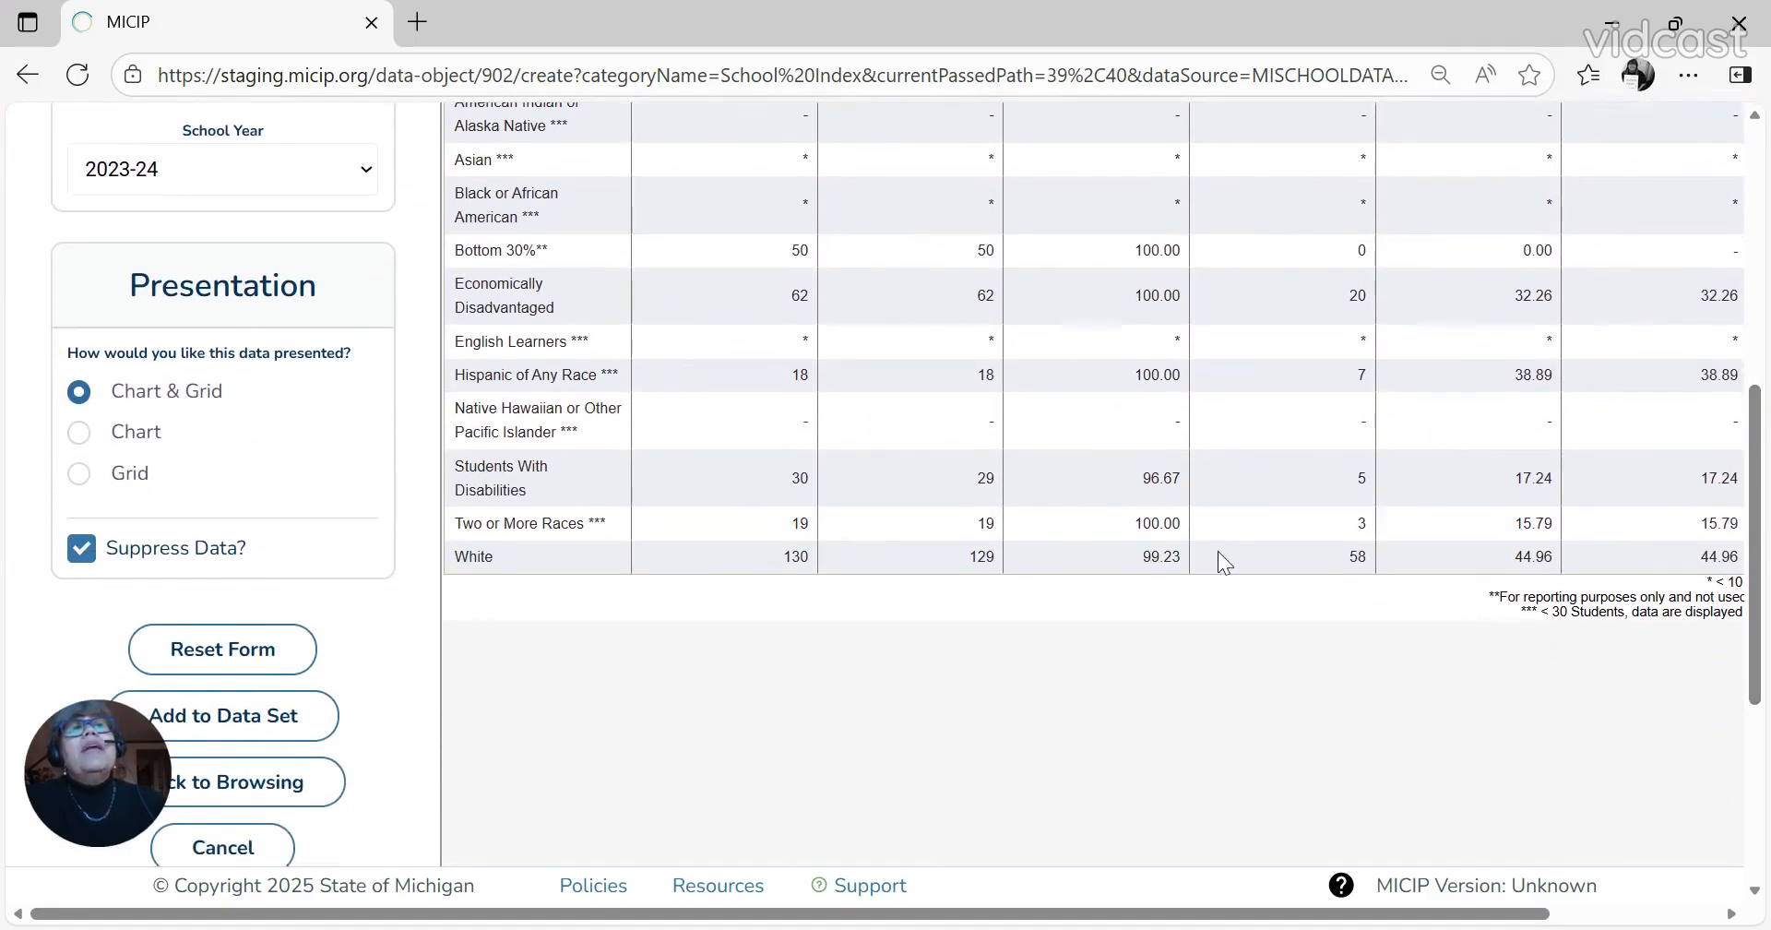
# Step: Add the configured School Index report to the MTSS Academic ELA/Math data set
pyautogui.click(184, 718)
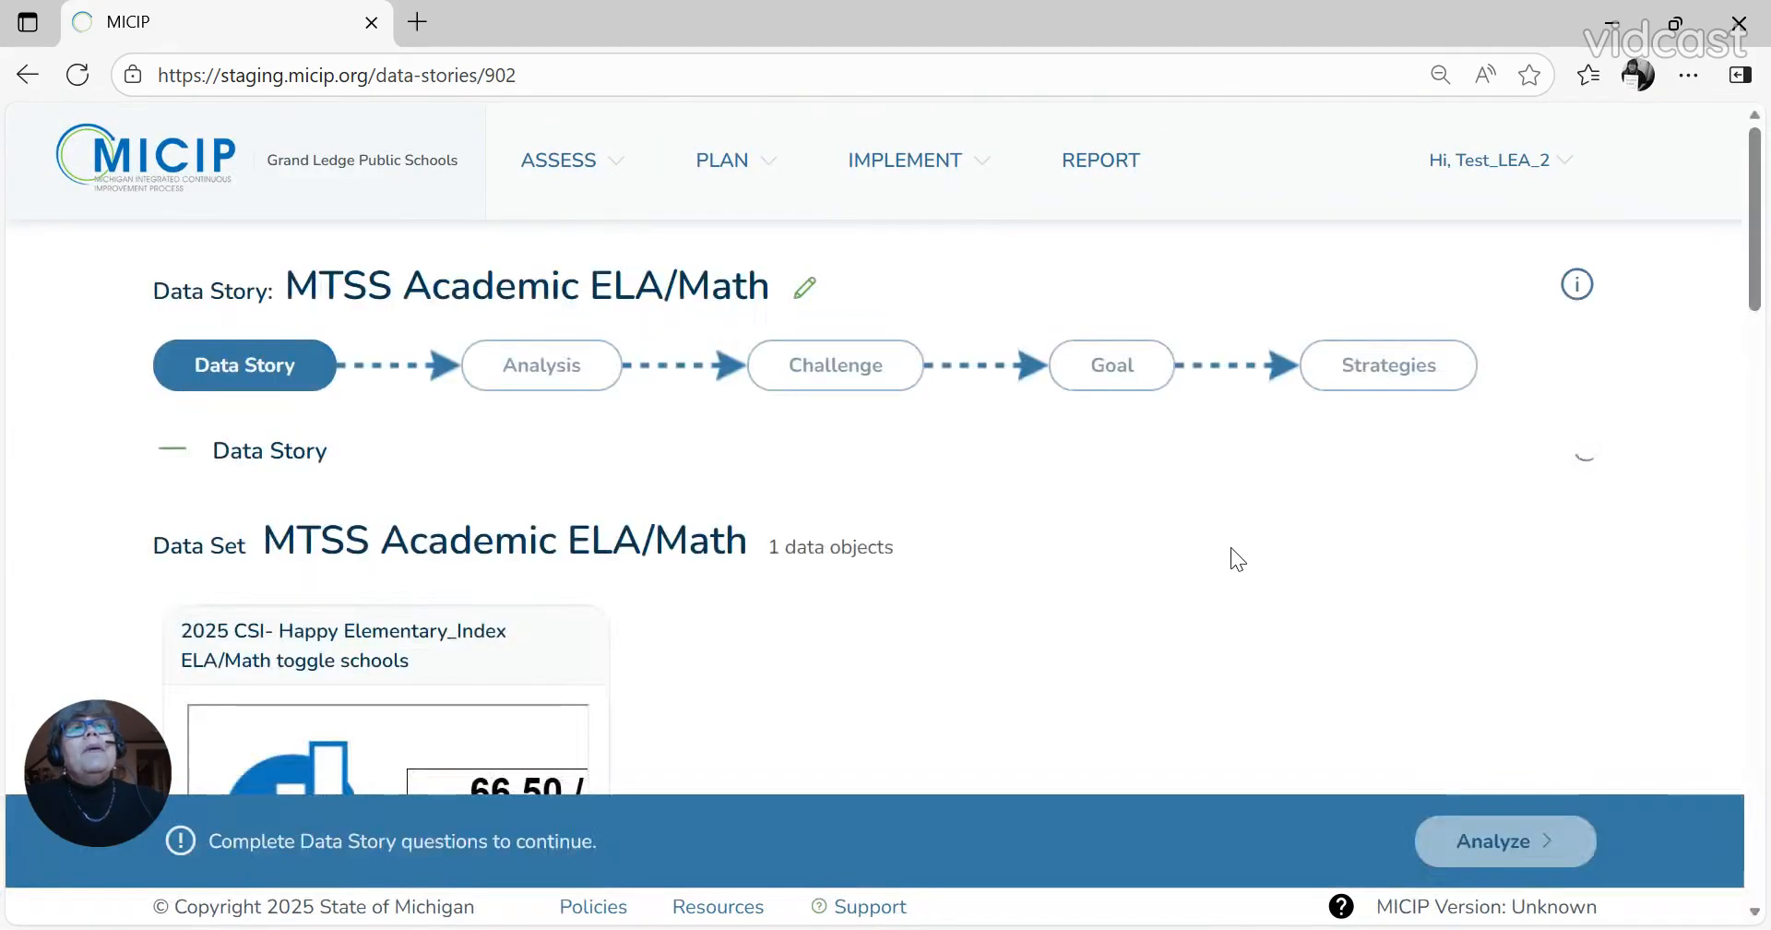
pyautogui.scroll(-3, 1007, 563)
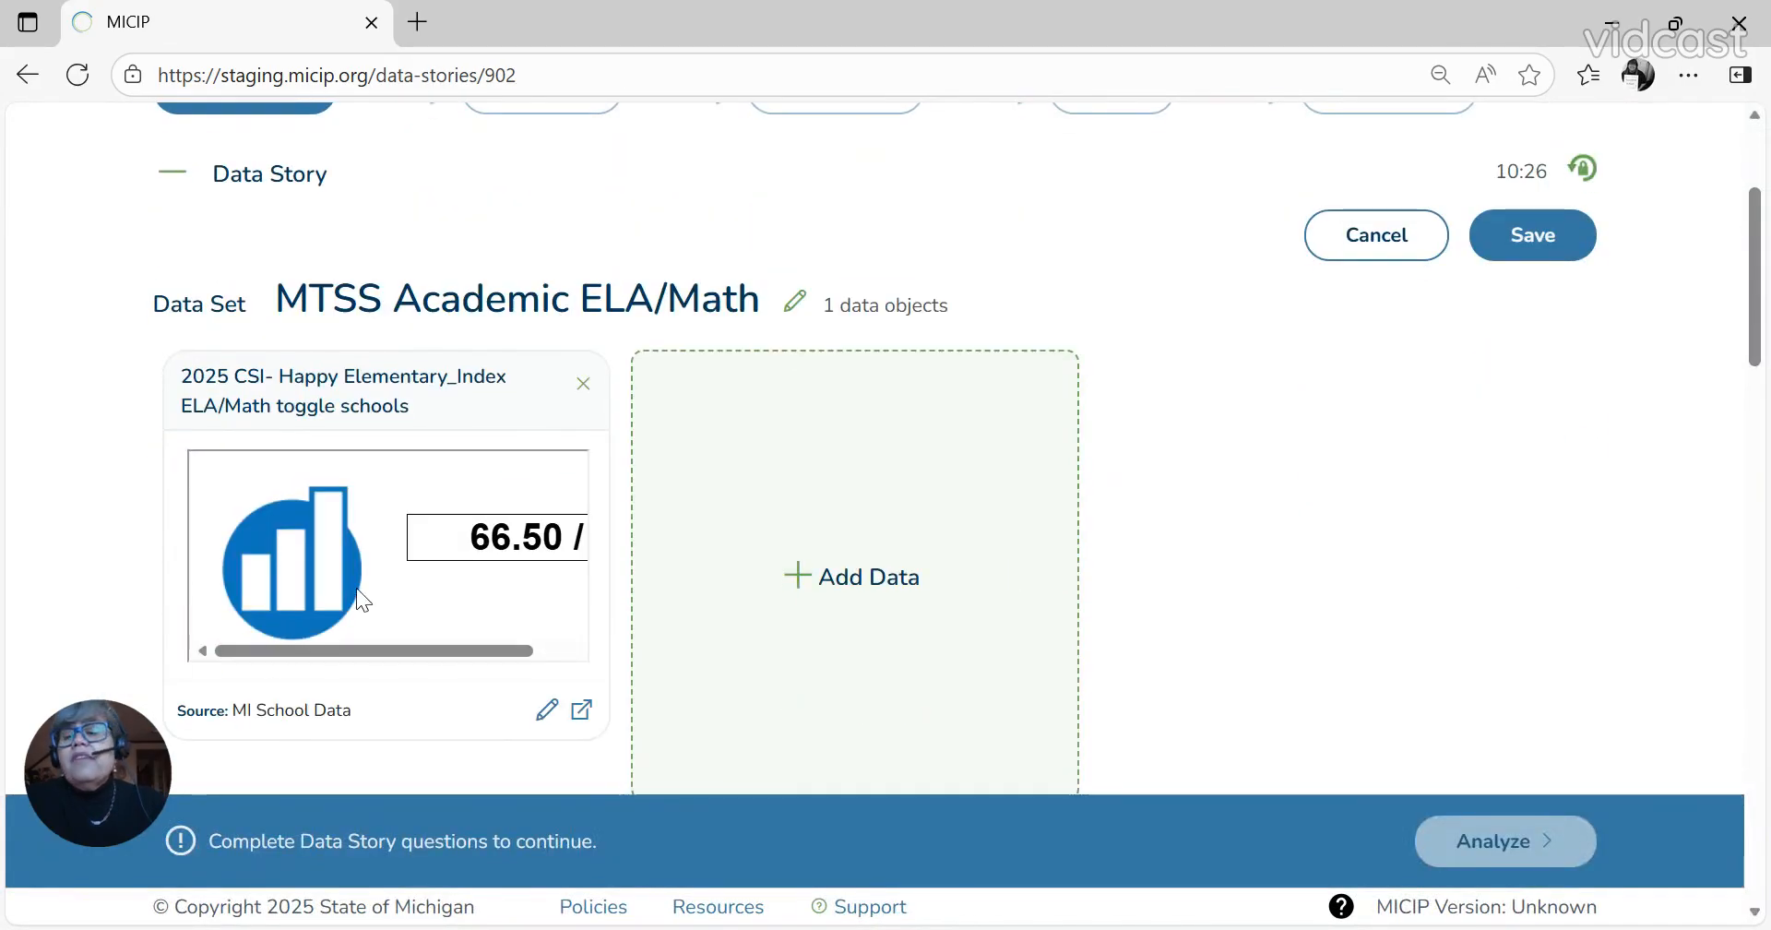
# Step: Reopen the "2025 CSI- Happy Elementary_Index ELA/Math toggle schools" report for editing and update its data object
pyautogui.click(545, 715)
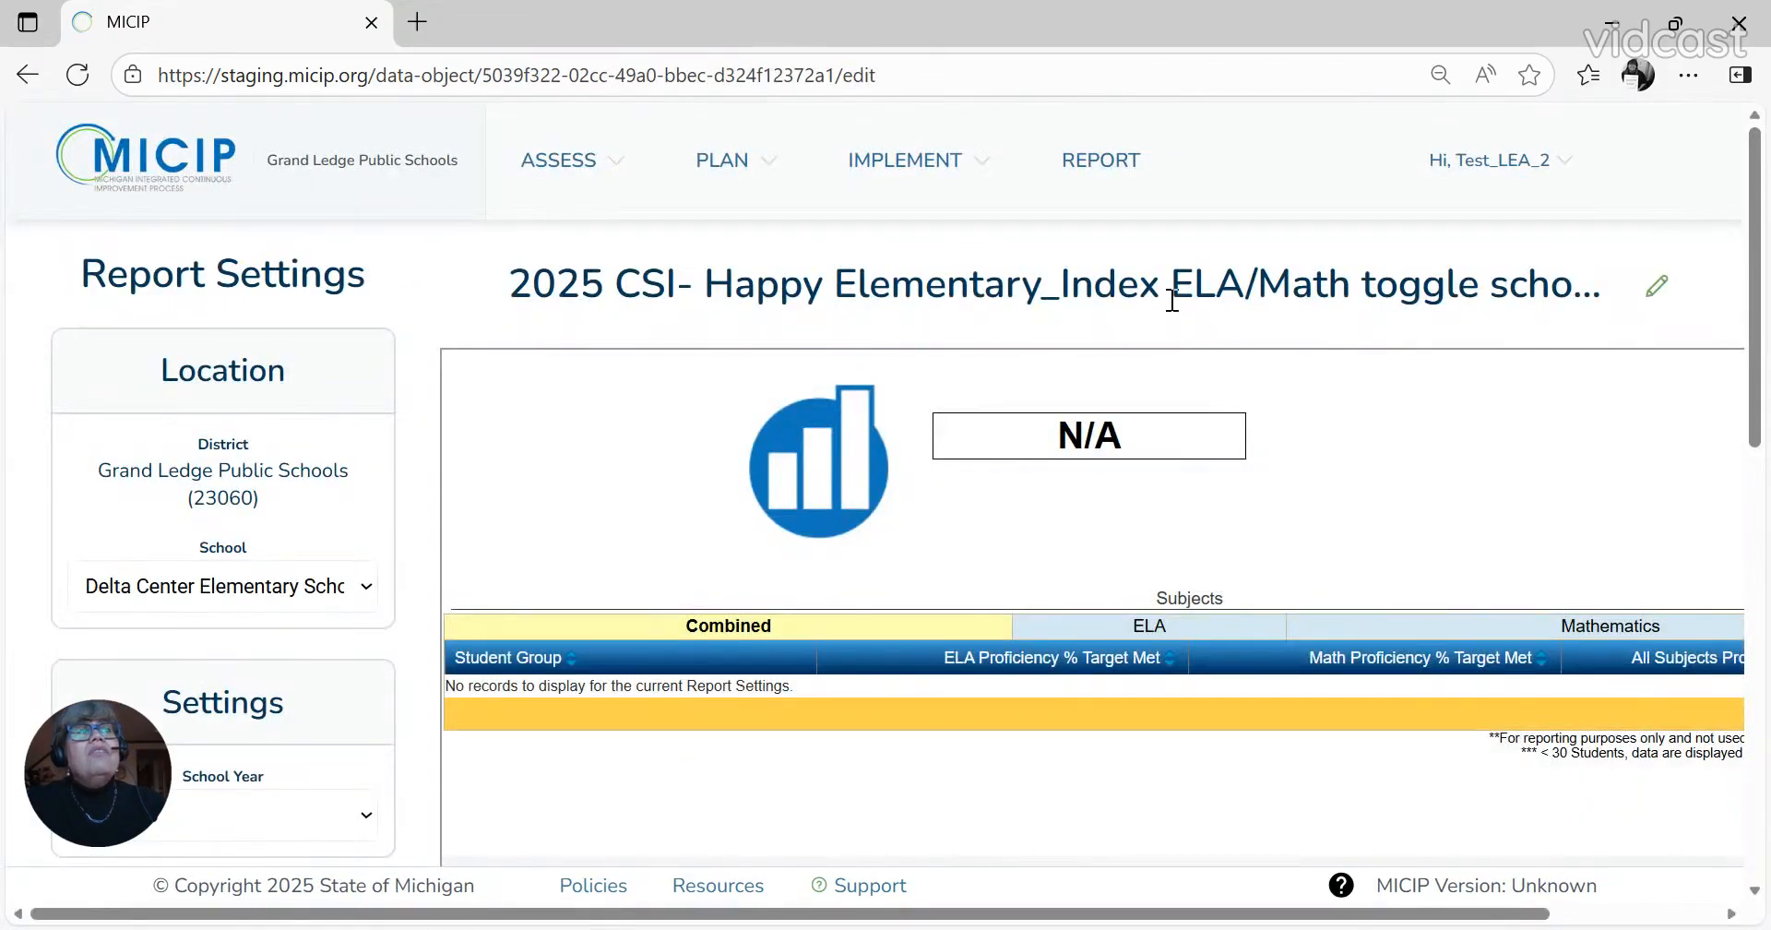
pyautogui.scroll(-10, 400, 597)
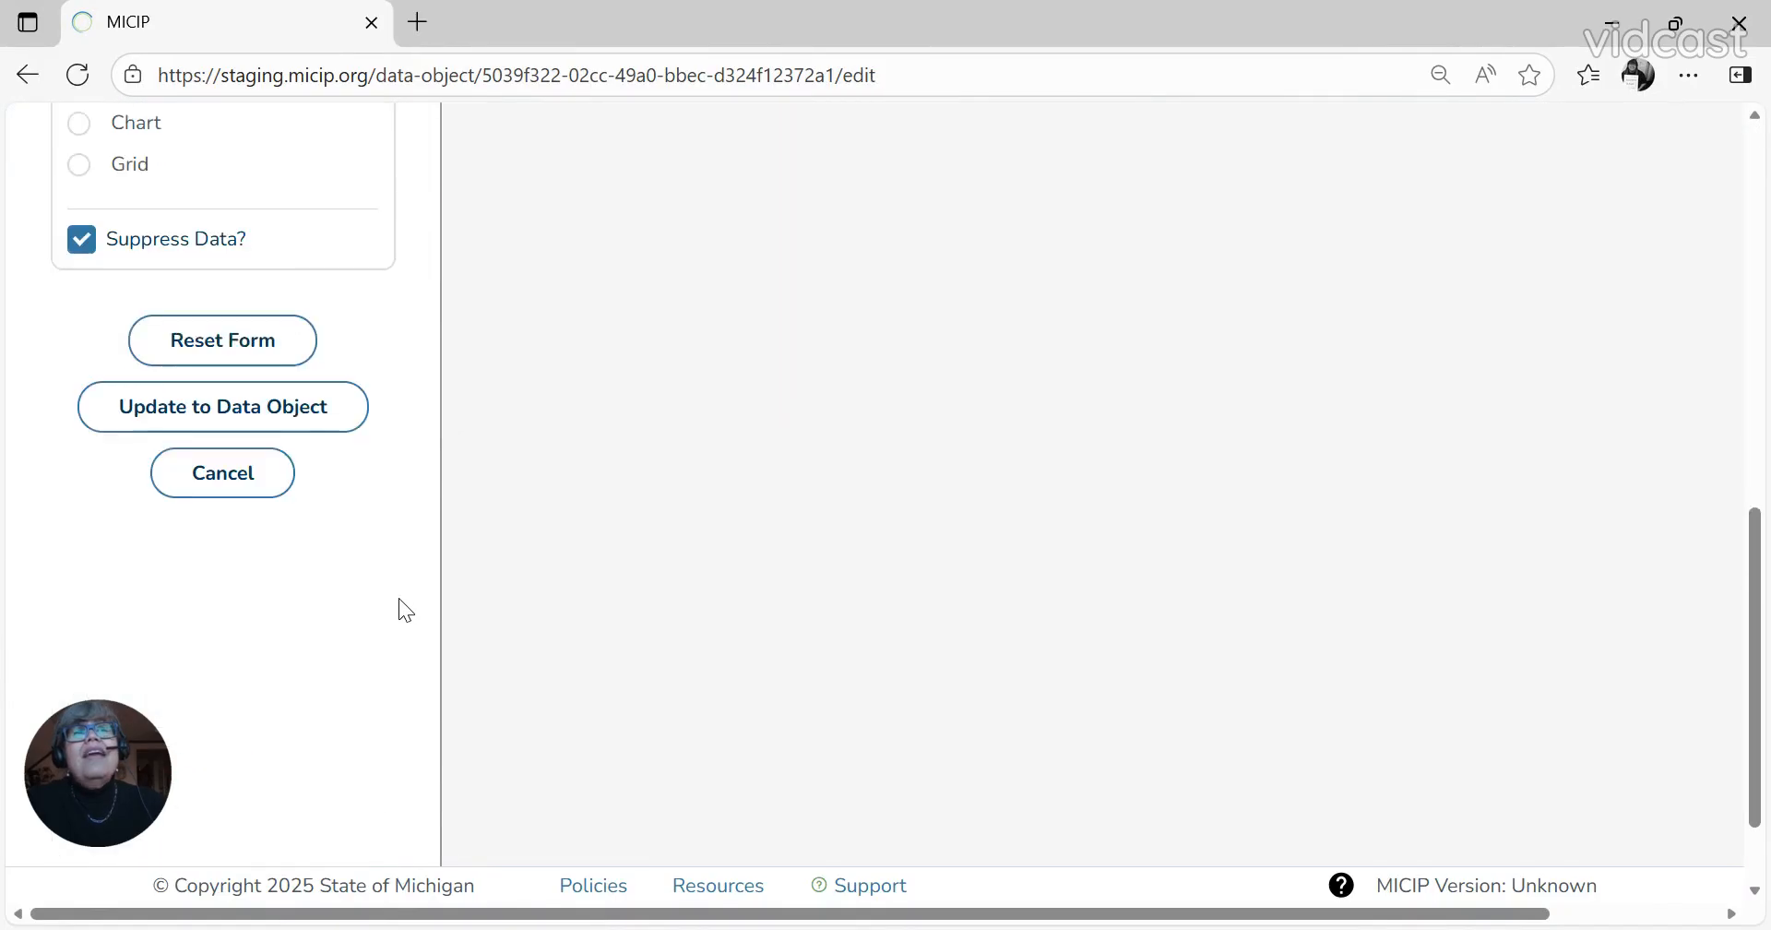
pyautogui.click(264, 279)
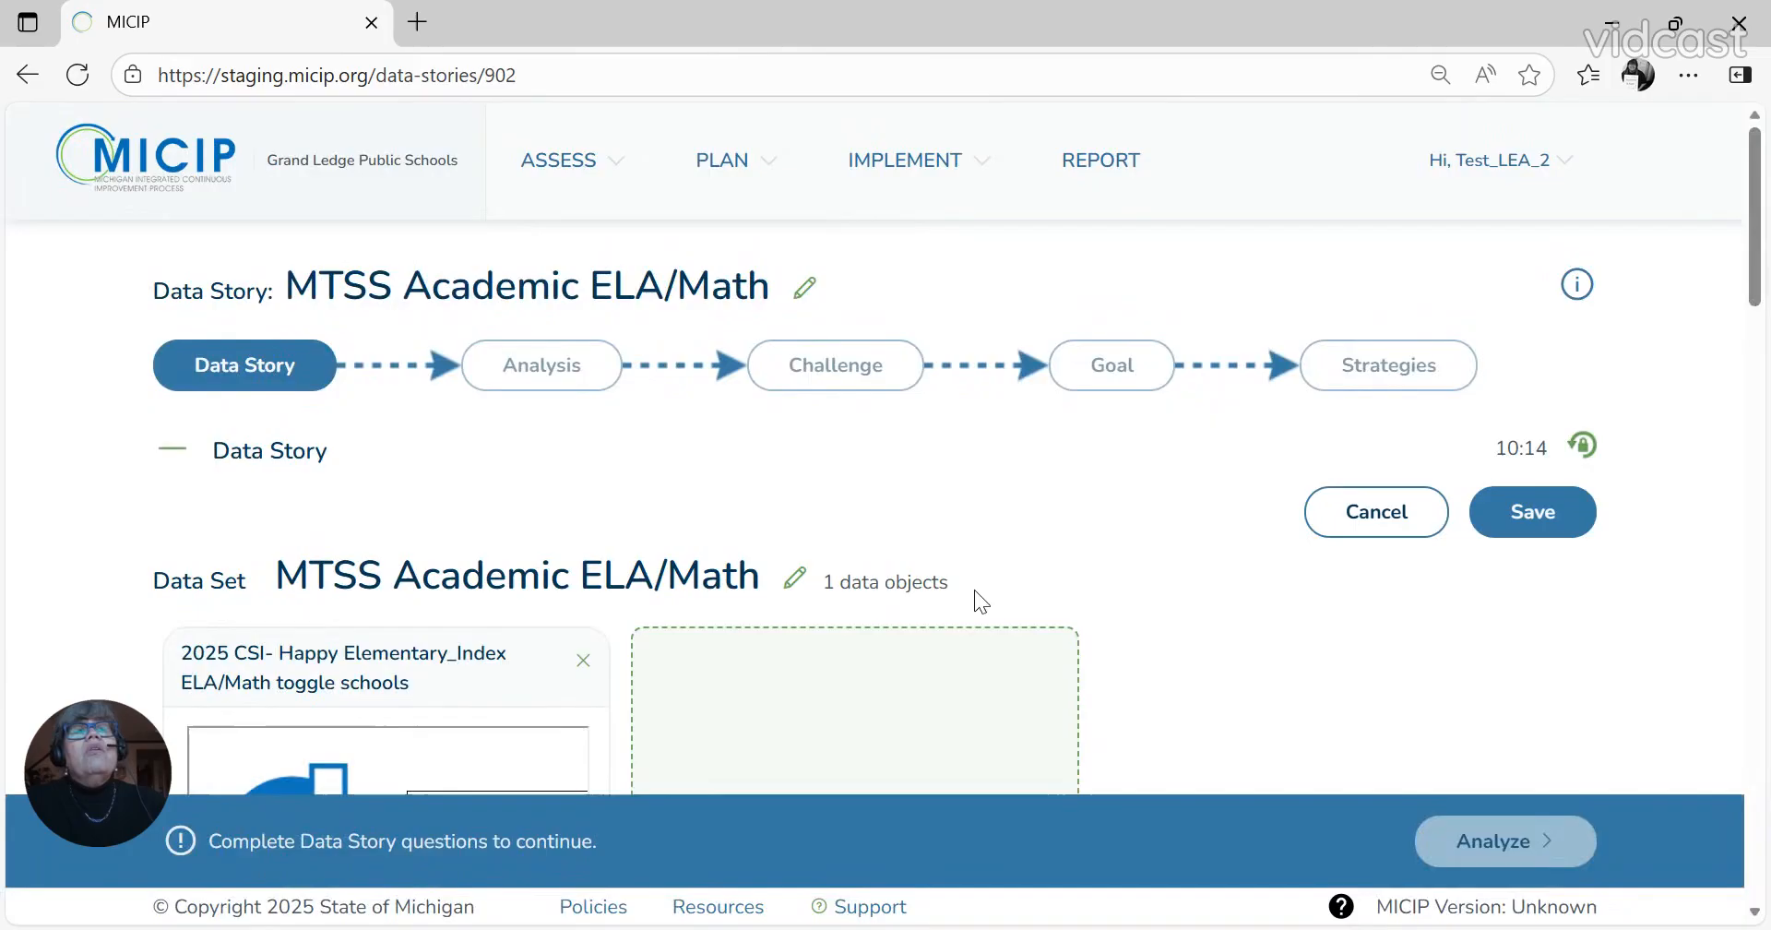
# Step: Start a new data object from MI School Data with the K-12th Grade Student Assessment report "Grades 3-8 Assessments: Proficiency"
pyautogui.scroll(-3, 1115, 560)
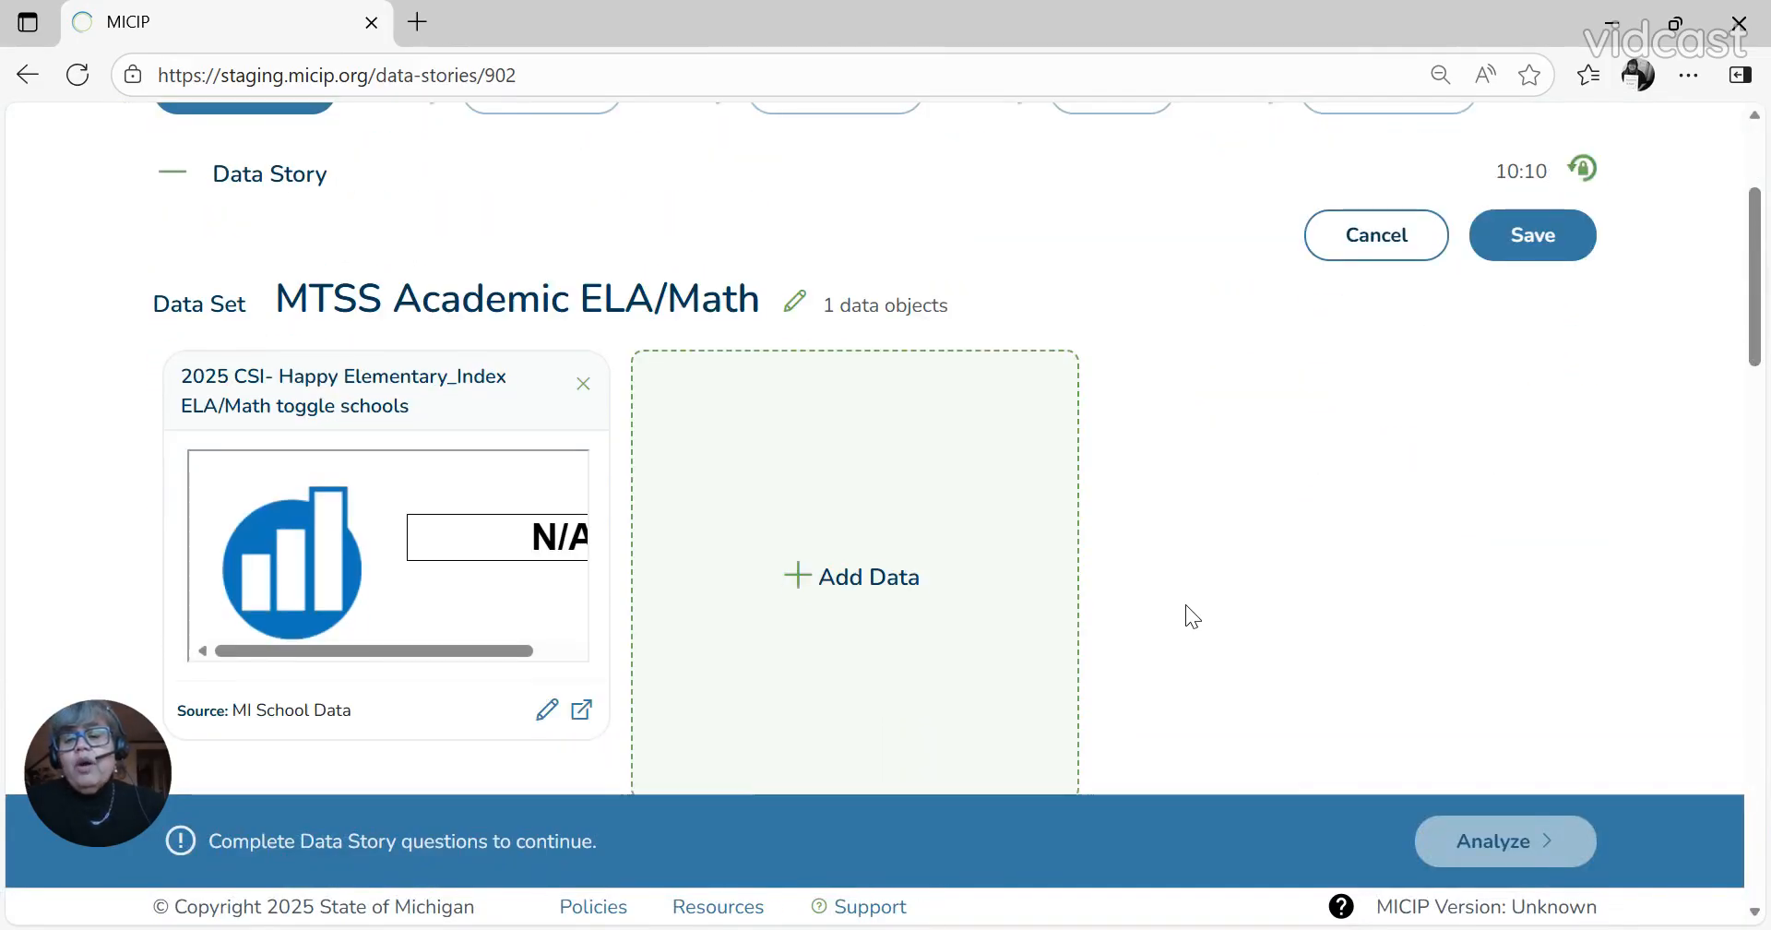
pyautogui.click(795, 581)
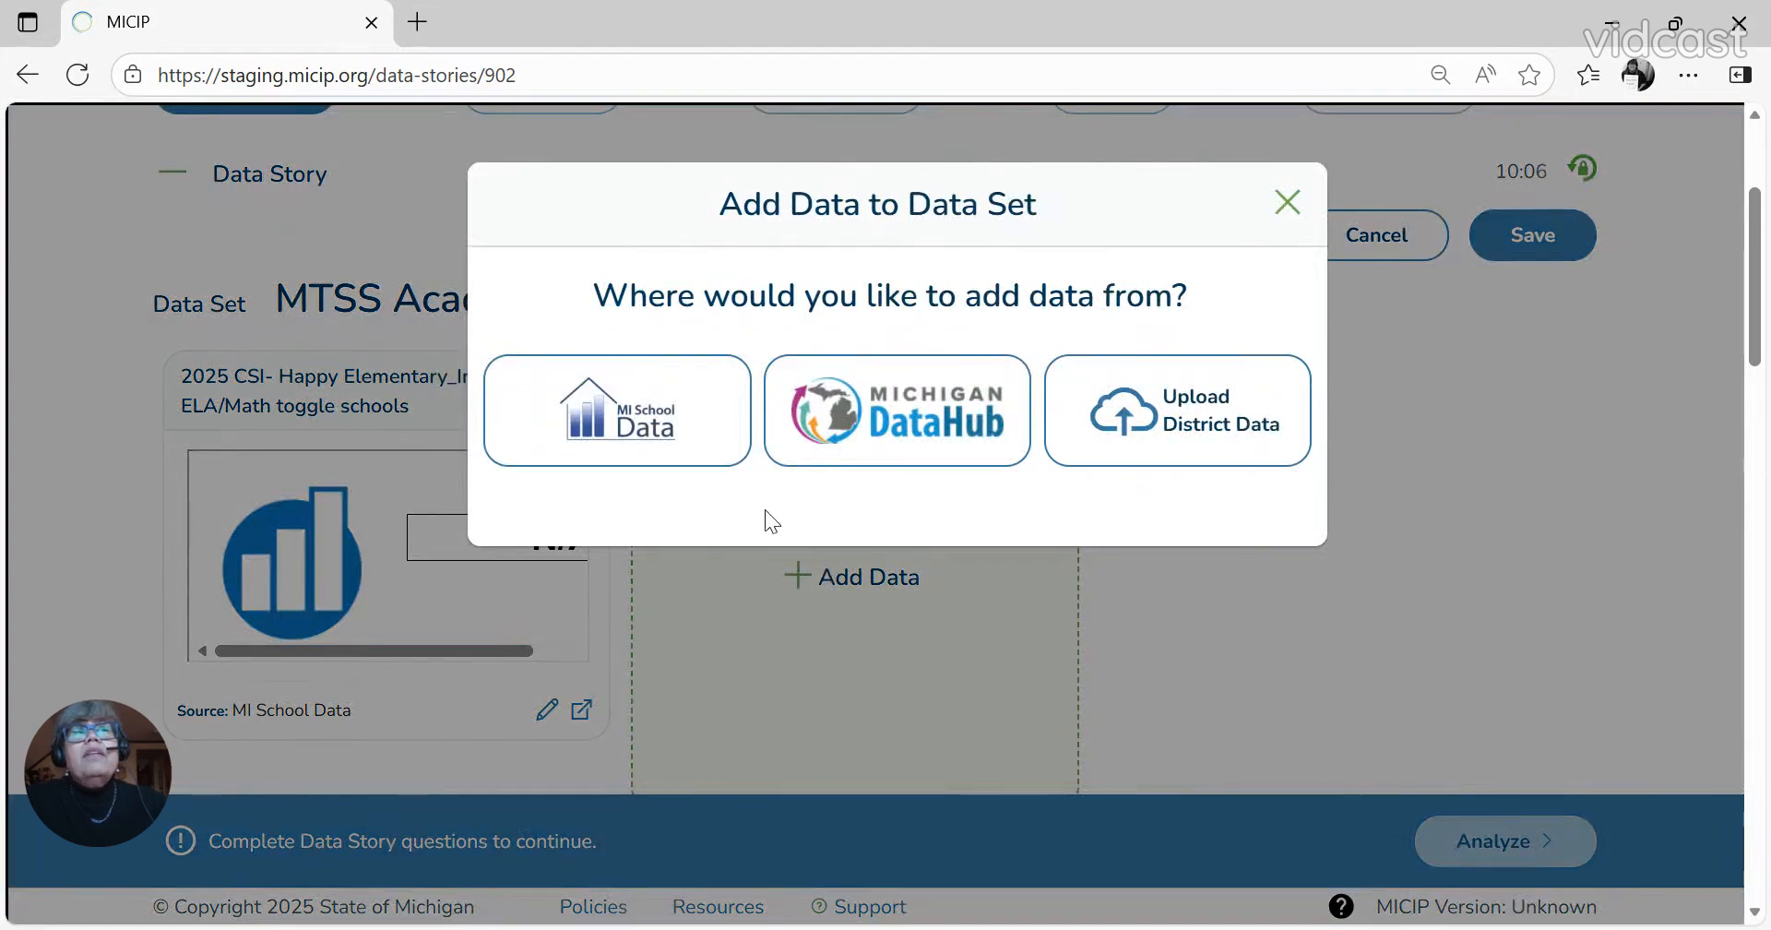
pyautogui.click(627, 432)
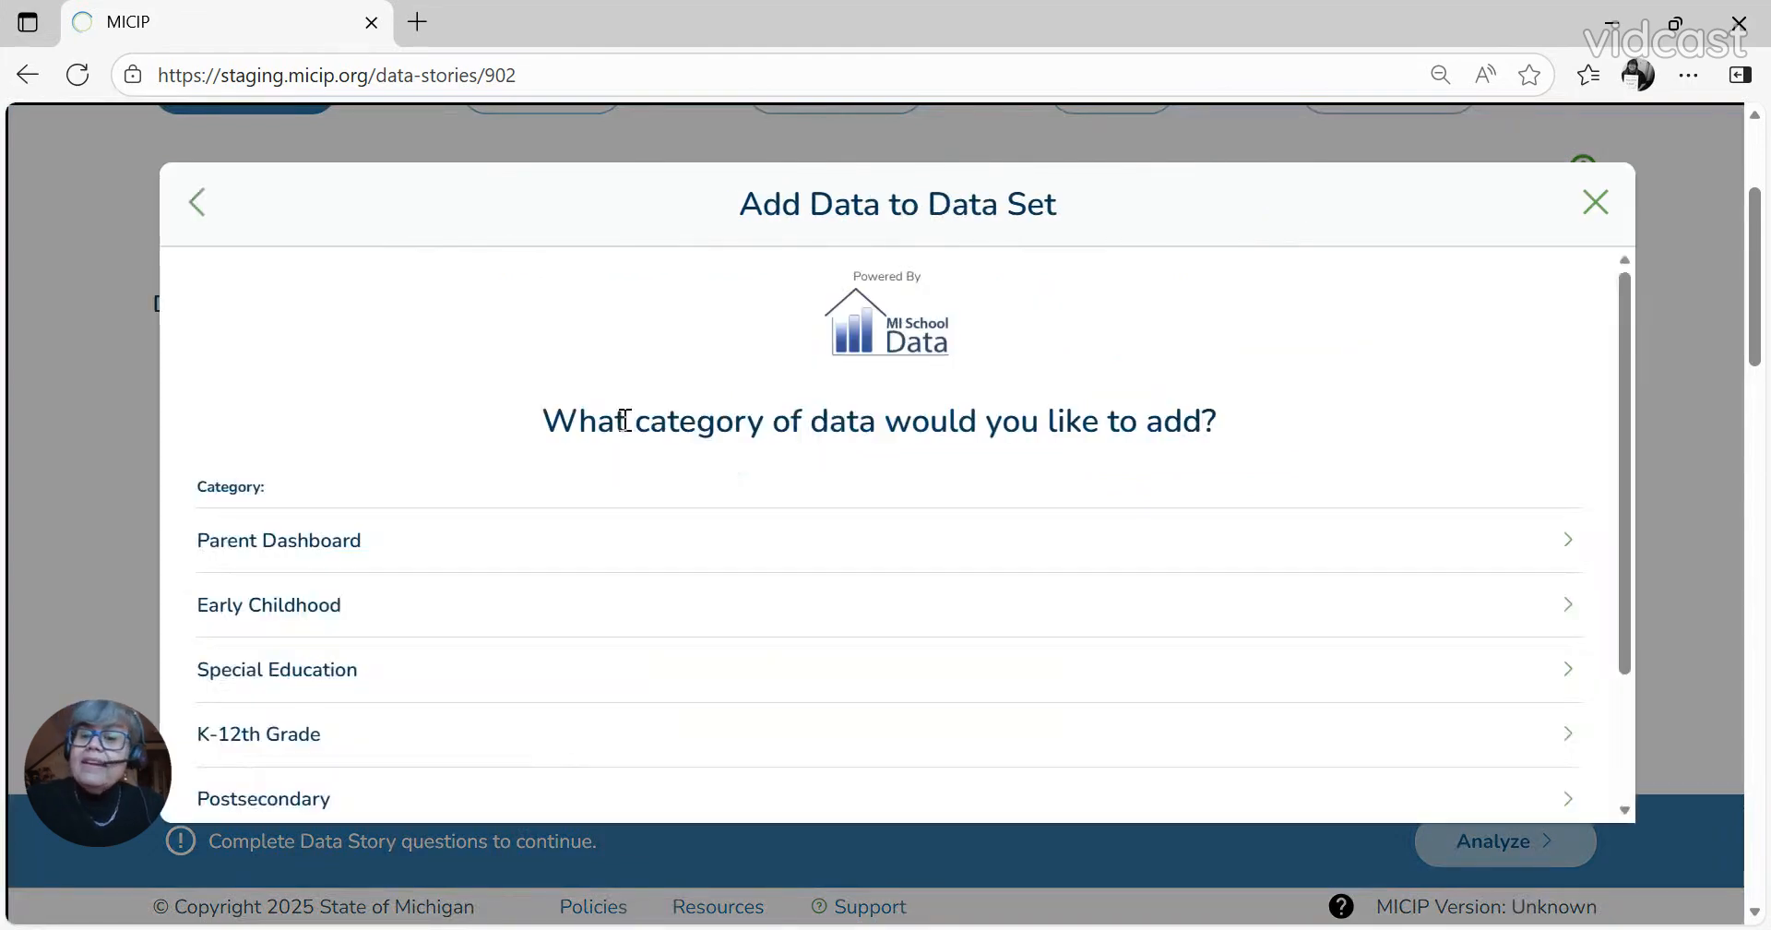
pyautogui.click(264, 752)
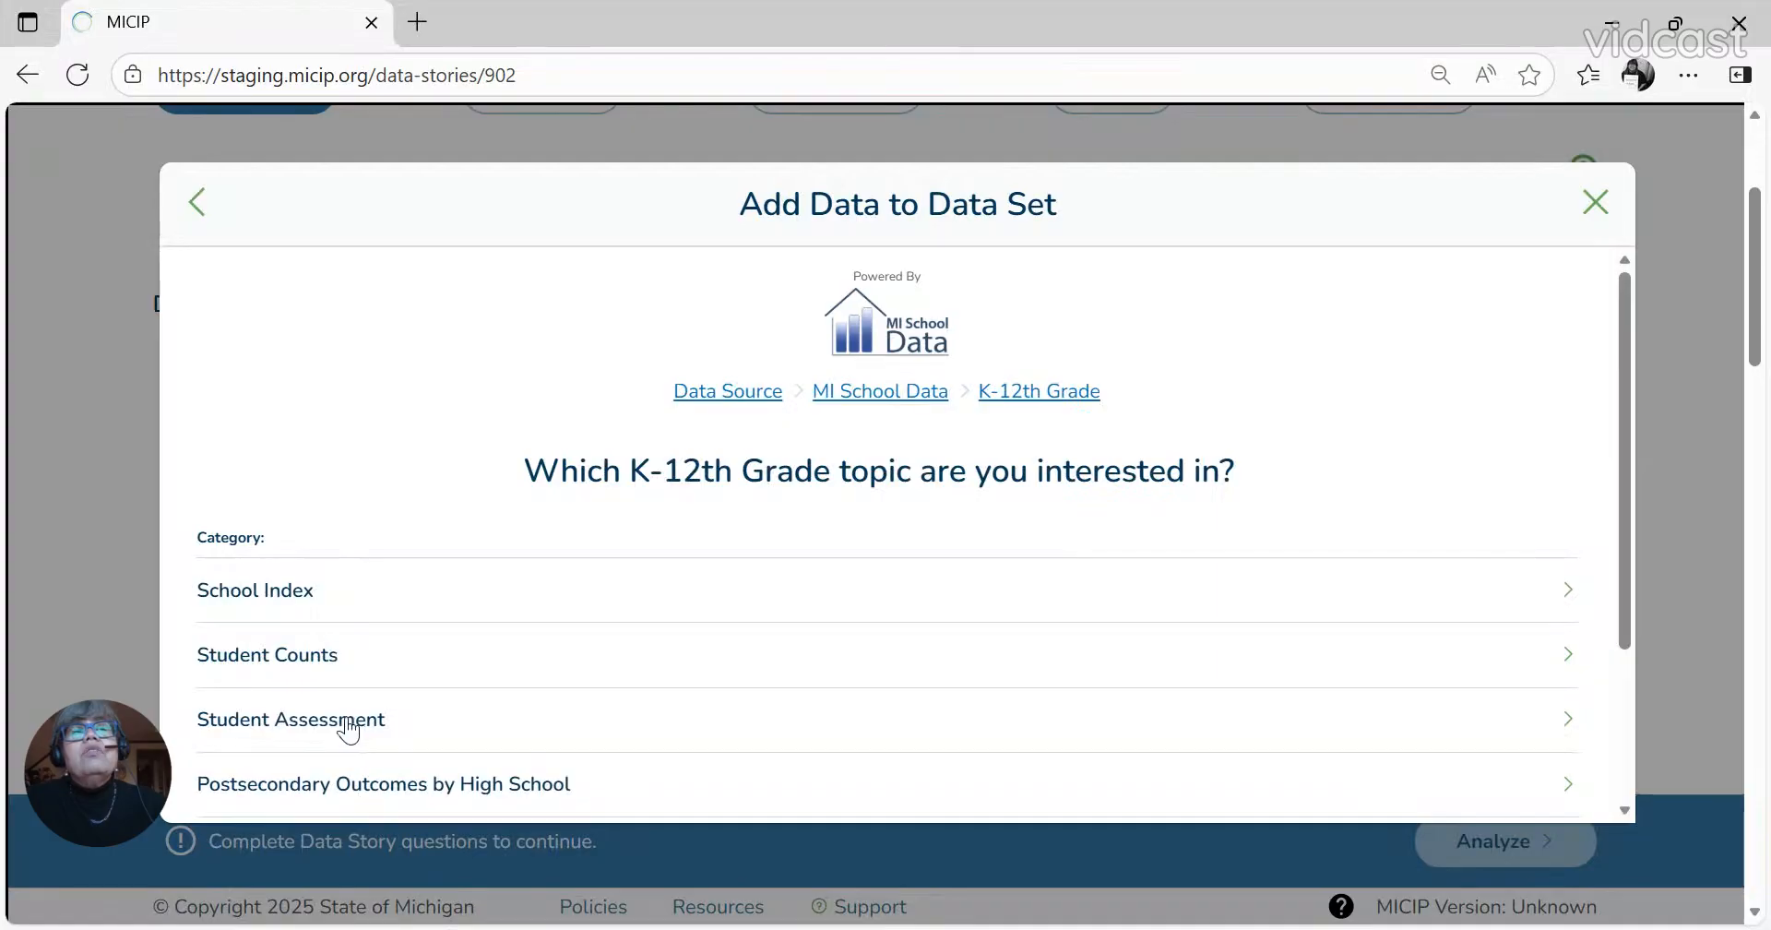
pyautogui.click(348, 730)
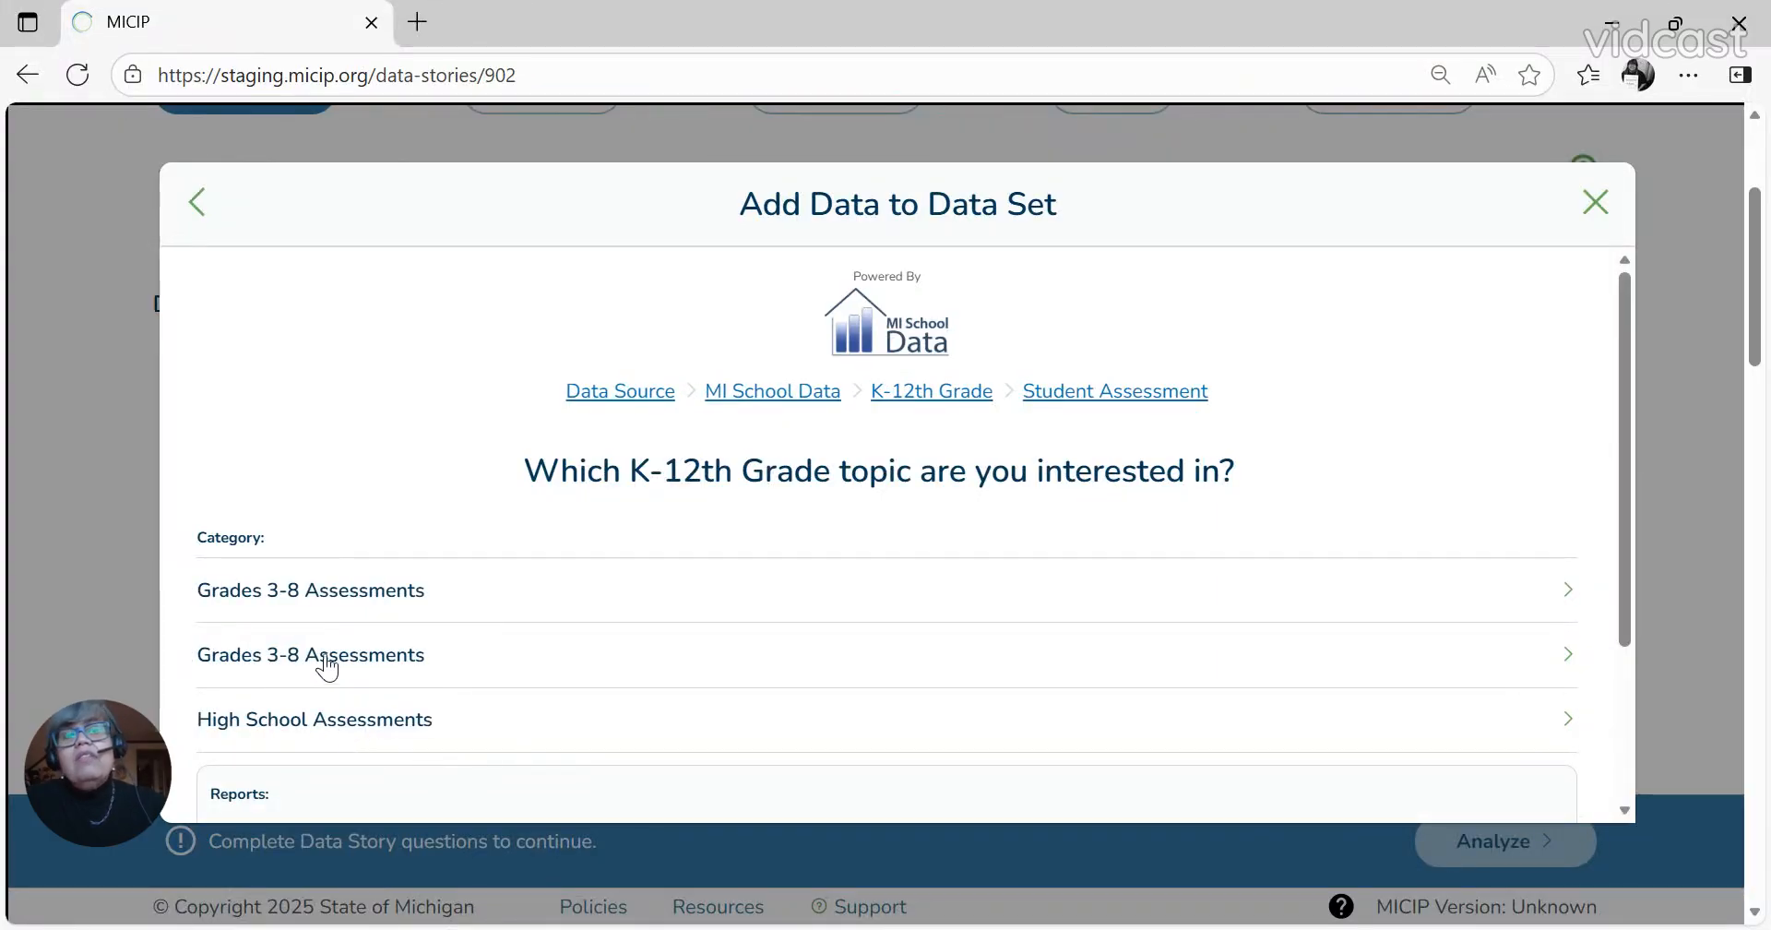
pyautogui.click(327, 662)
pyautogui.click(323, 729)
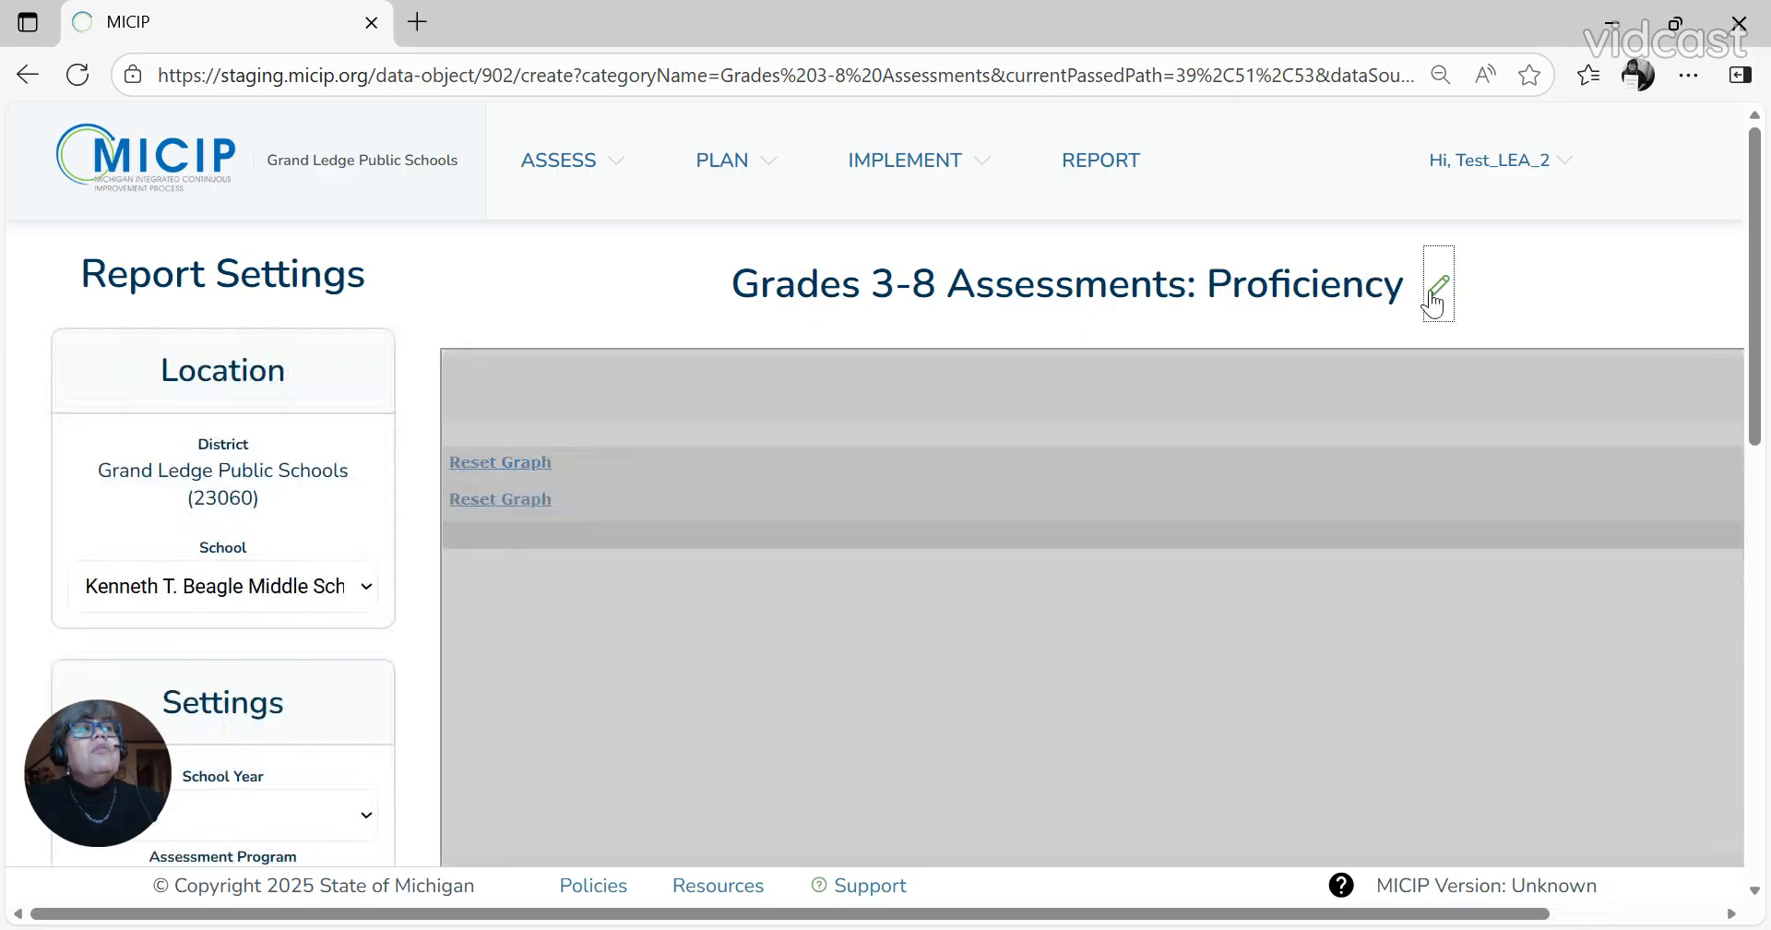
# Step: Replace the Grades 3-8 Assessments report title with "2015-2024 CSI ELA trend Mstep proficency"
pyautogui.click(1436, 287)
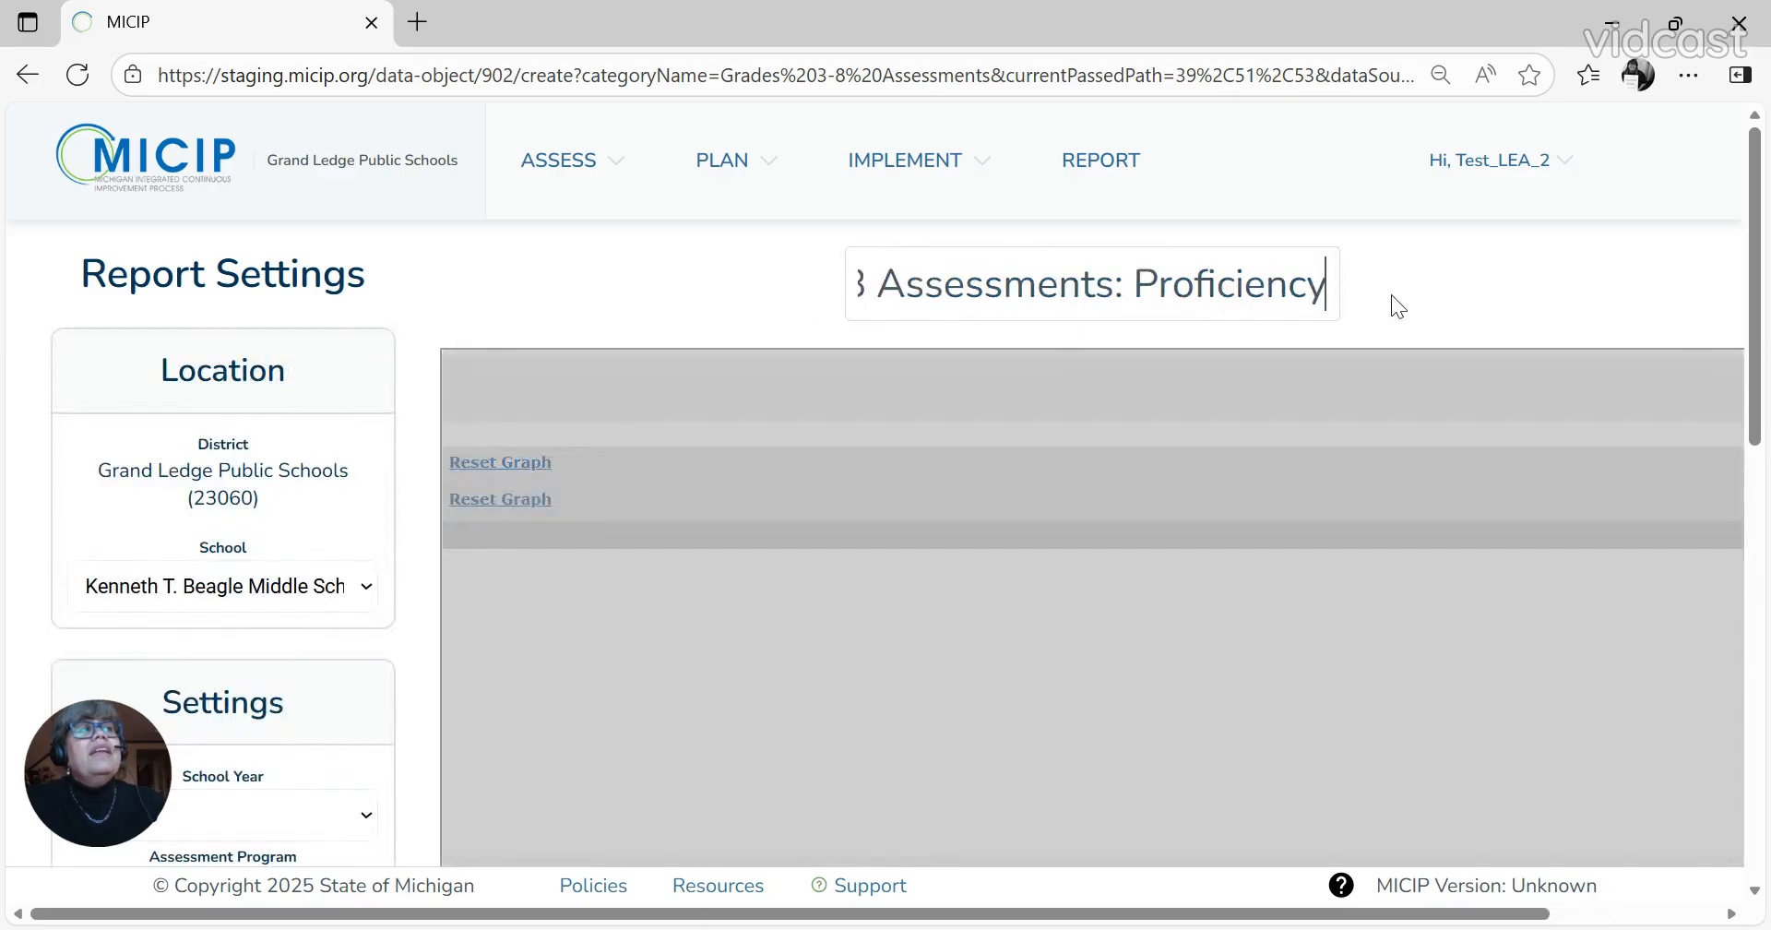
pyautogui.moveTo(1326, 290); pyautogui.dragTo(563, 301)
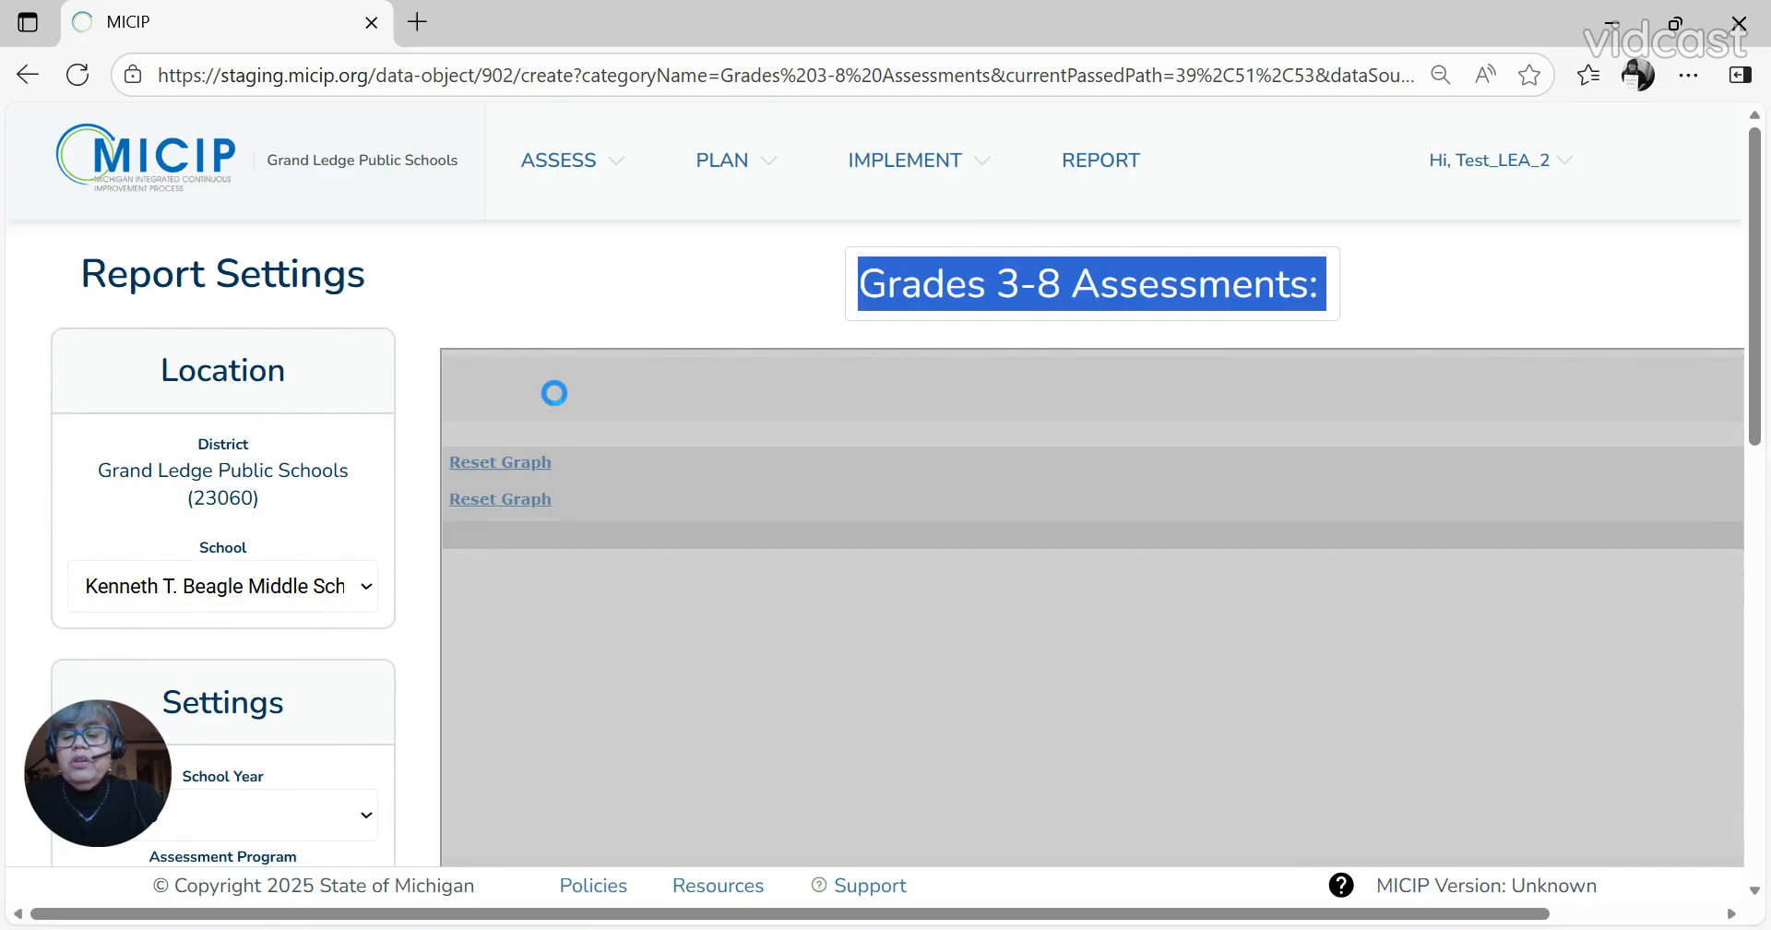
pyautogui.write('2015-2')
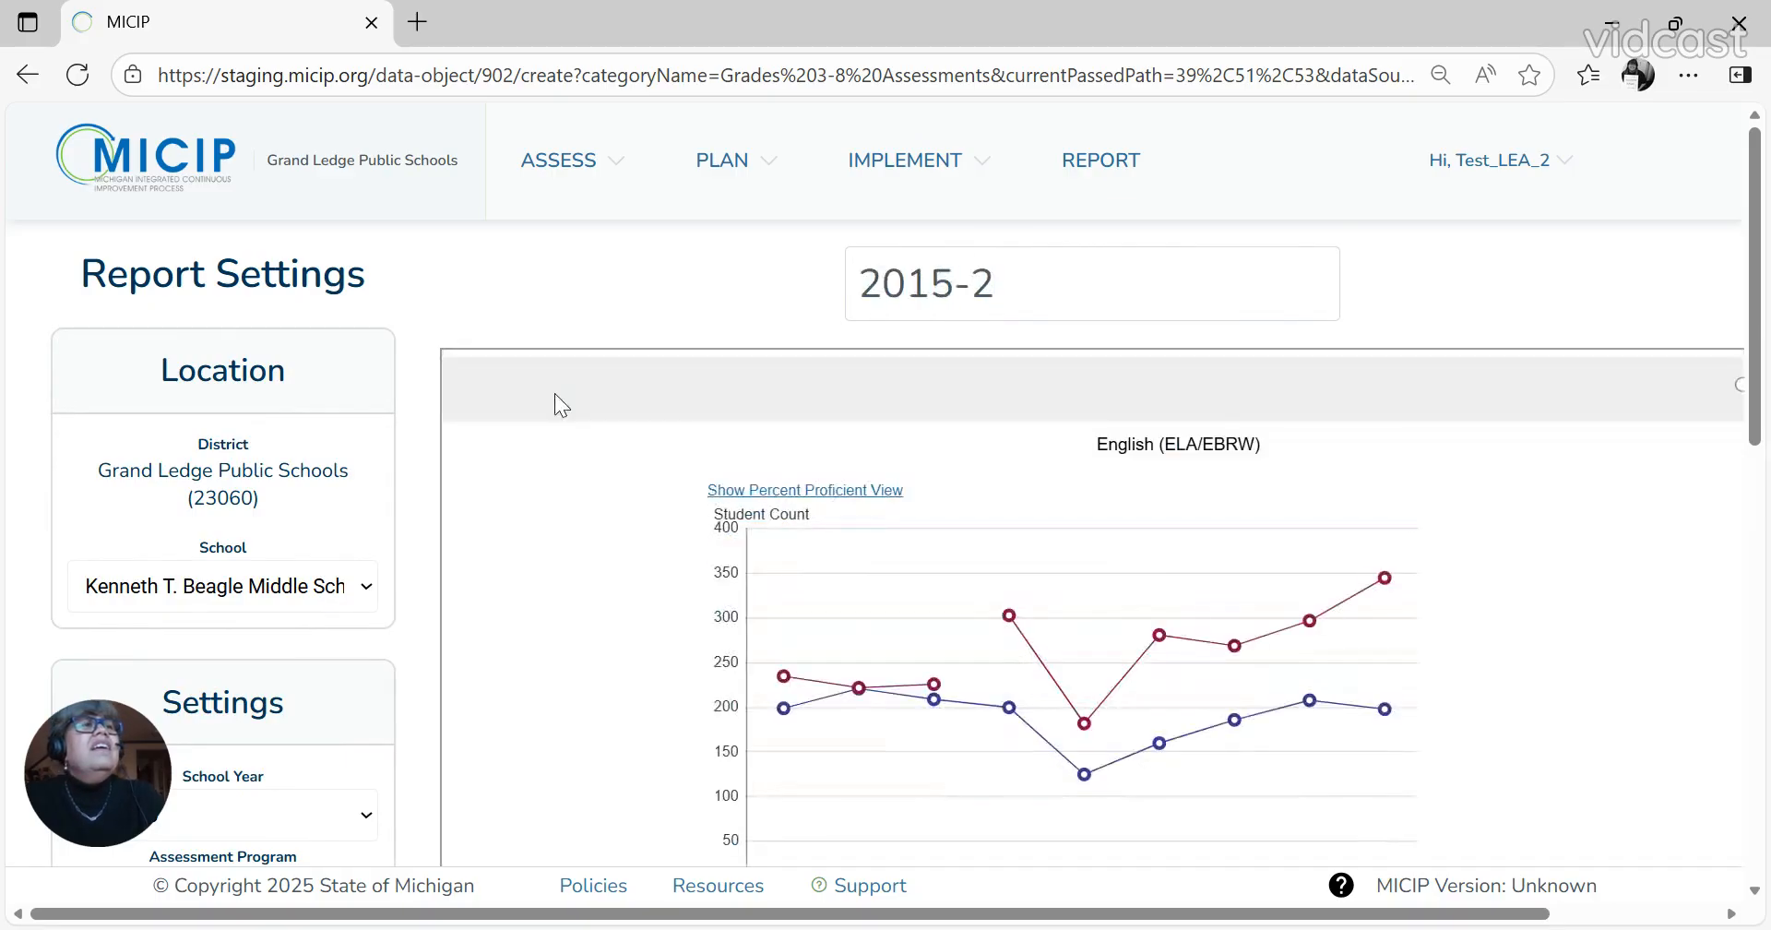
pyautogui.write('0')
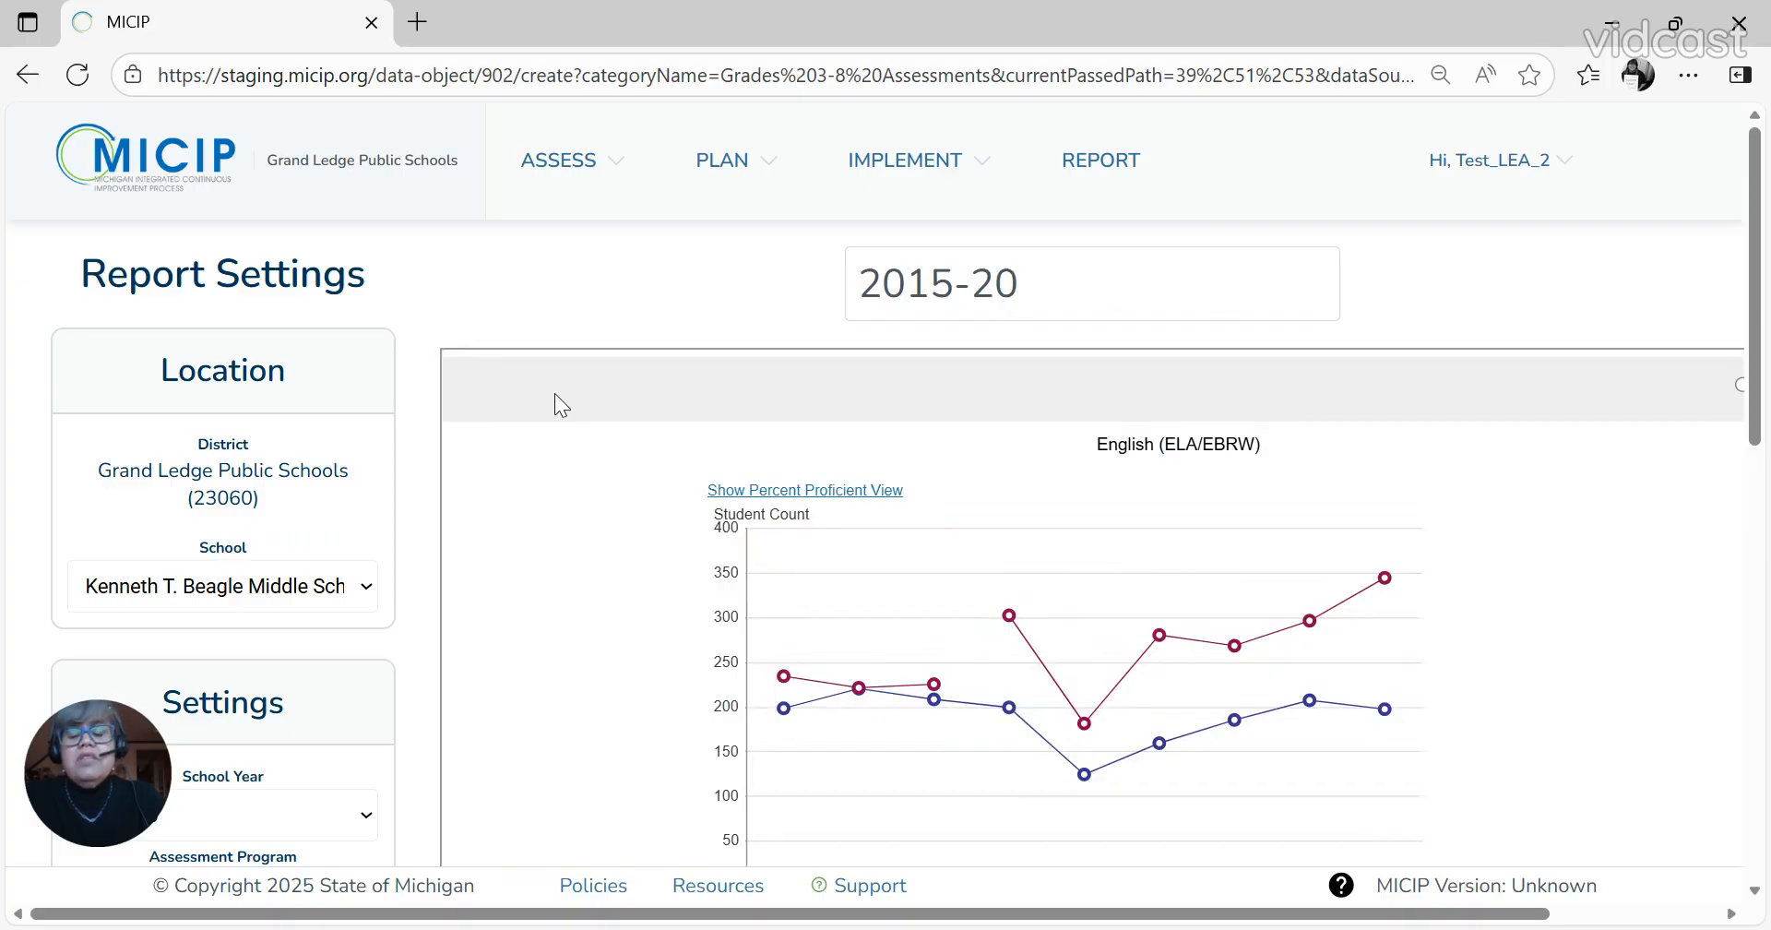
pyautogui.write('24')
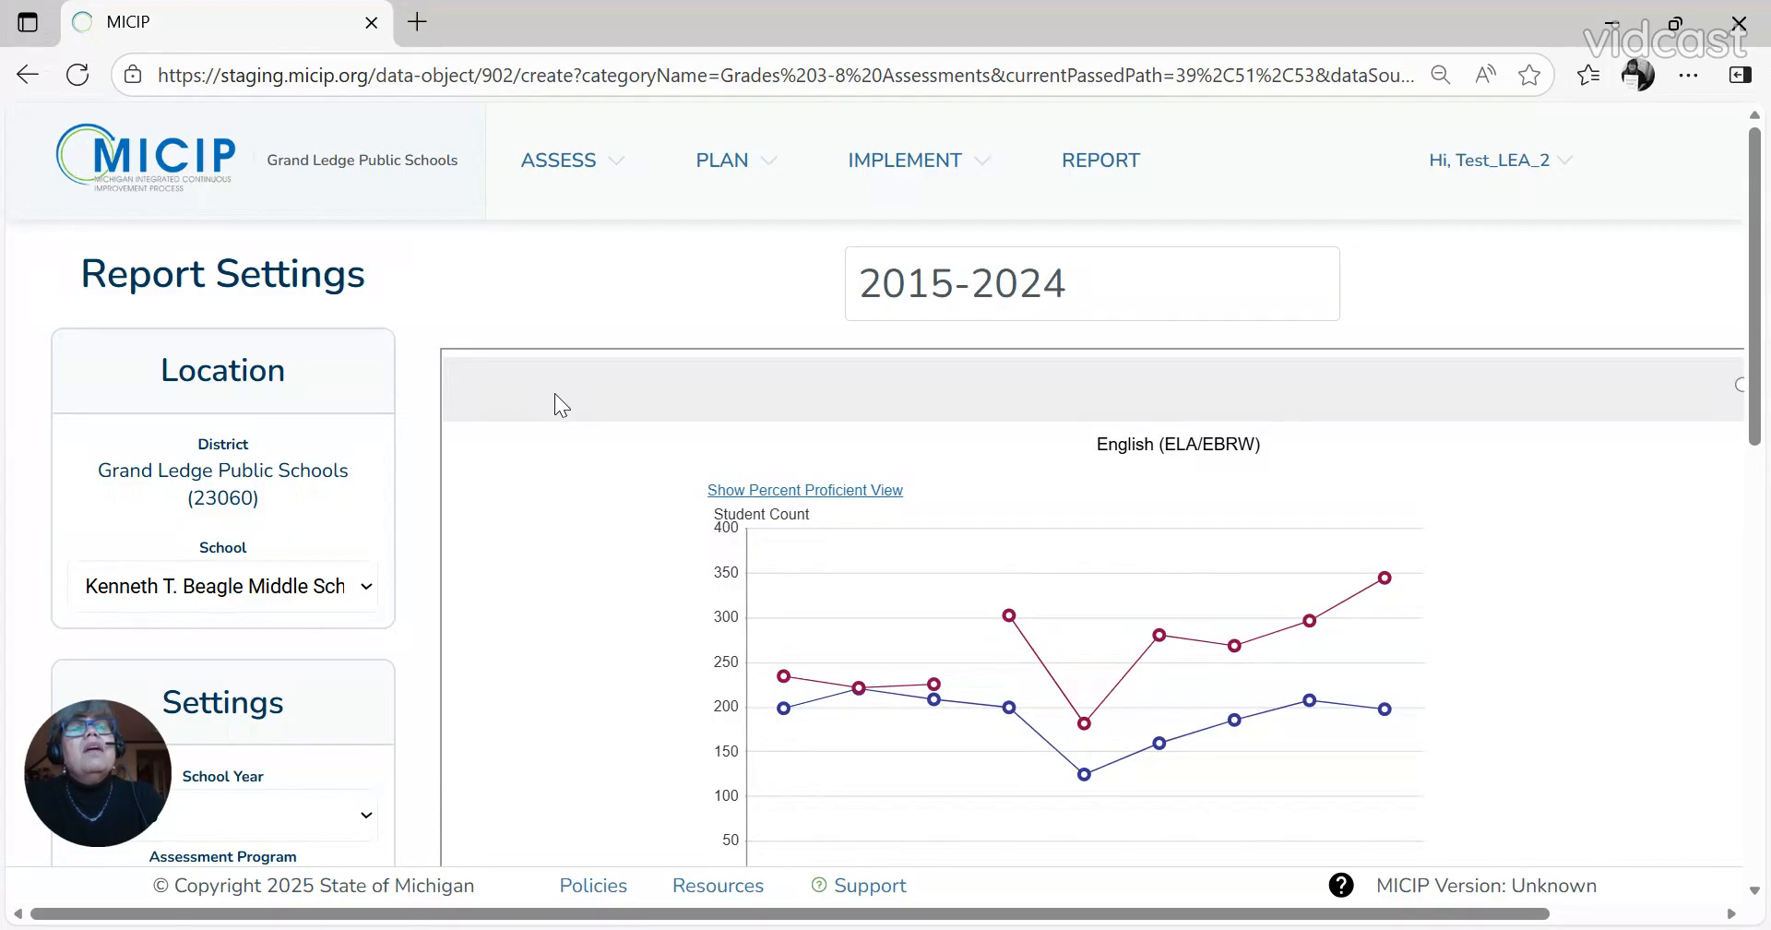
pyautogui.write(' CSI')
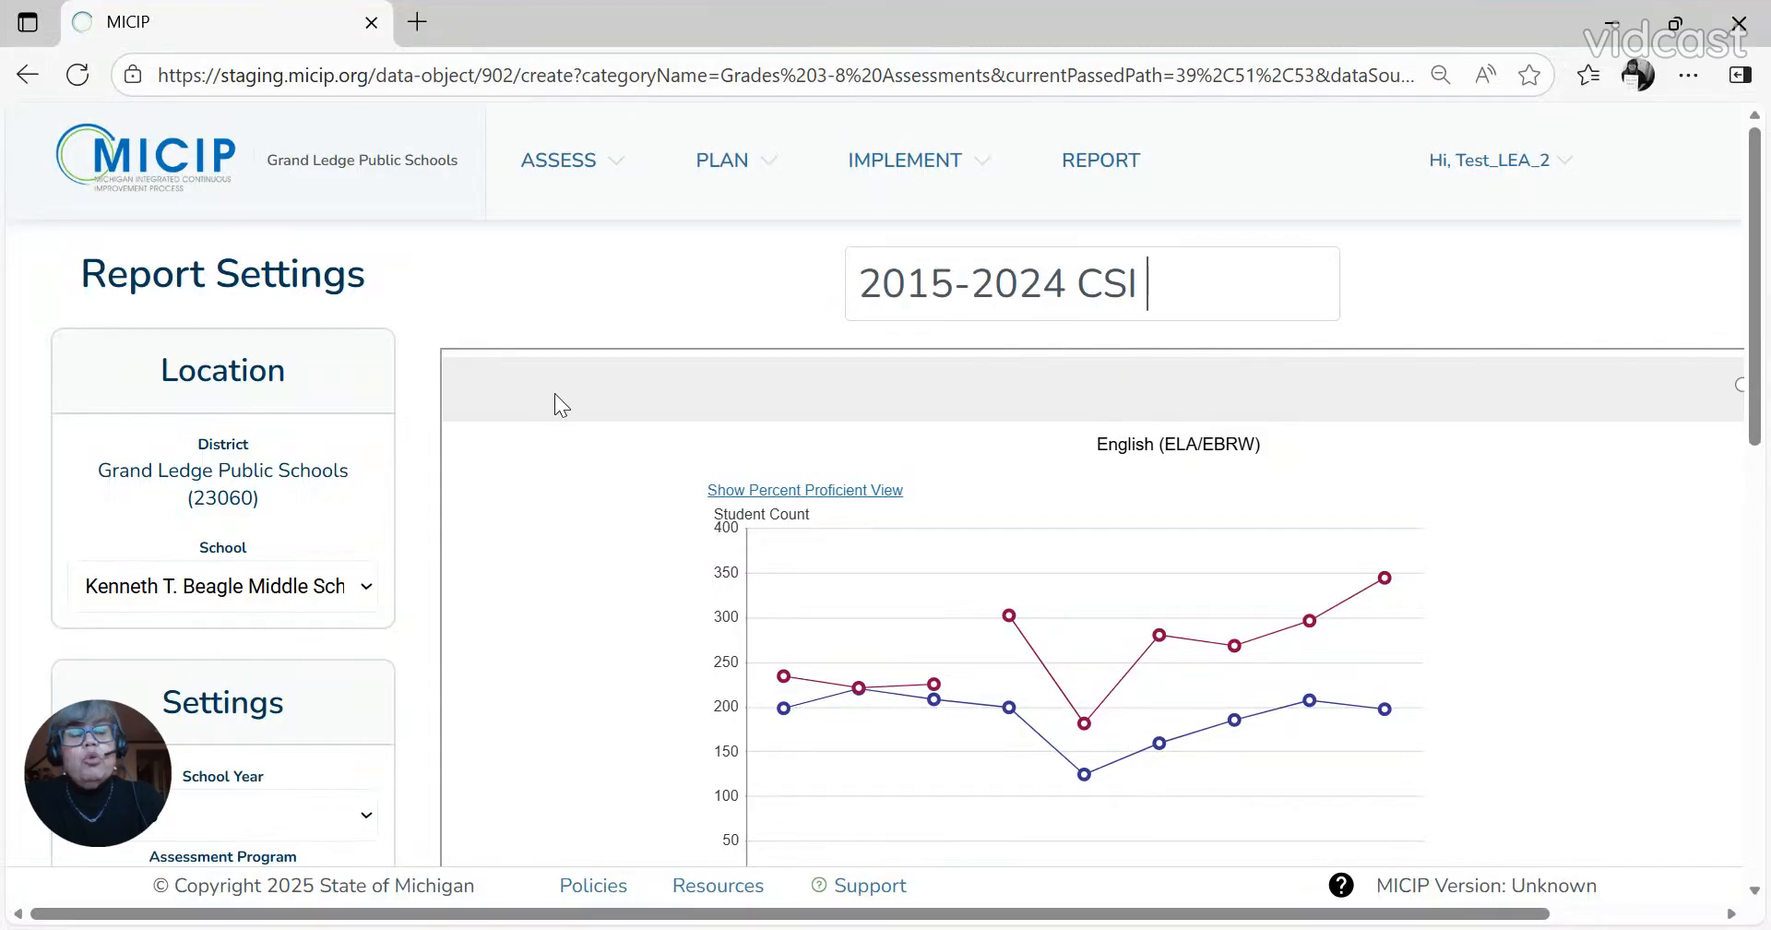
pyautogui.write(' ELA')
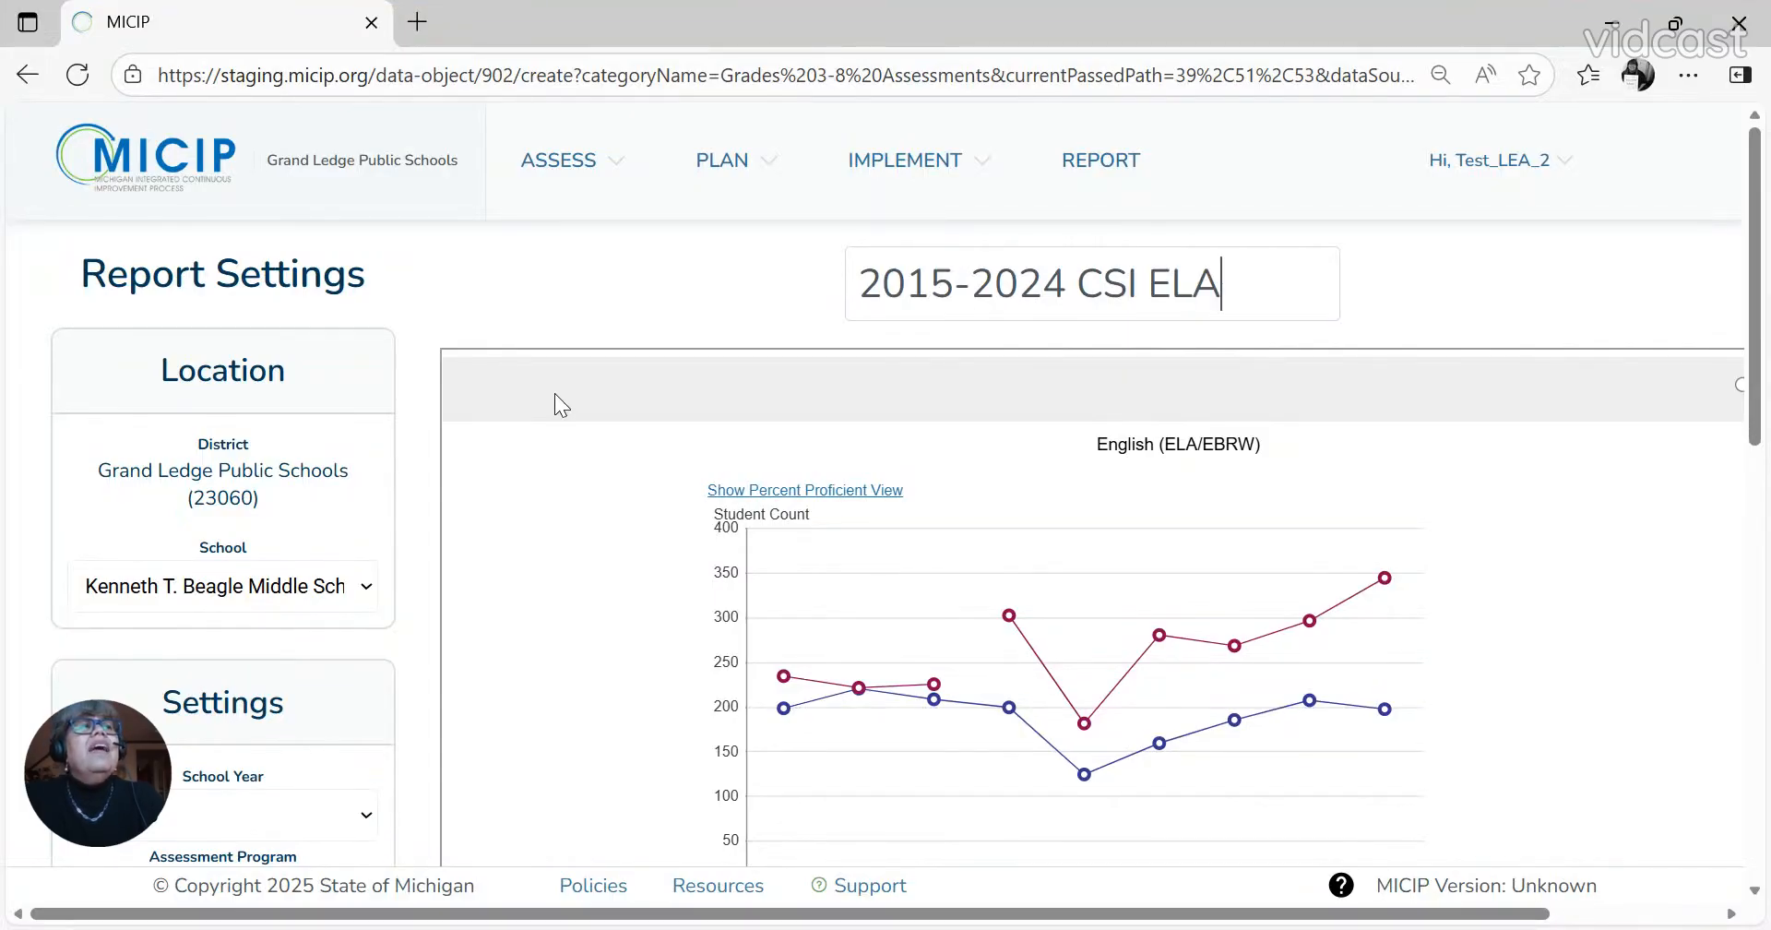
pyautogui.write(' trend ')
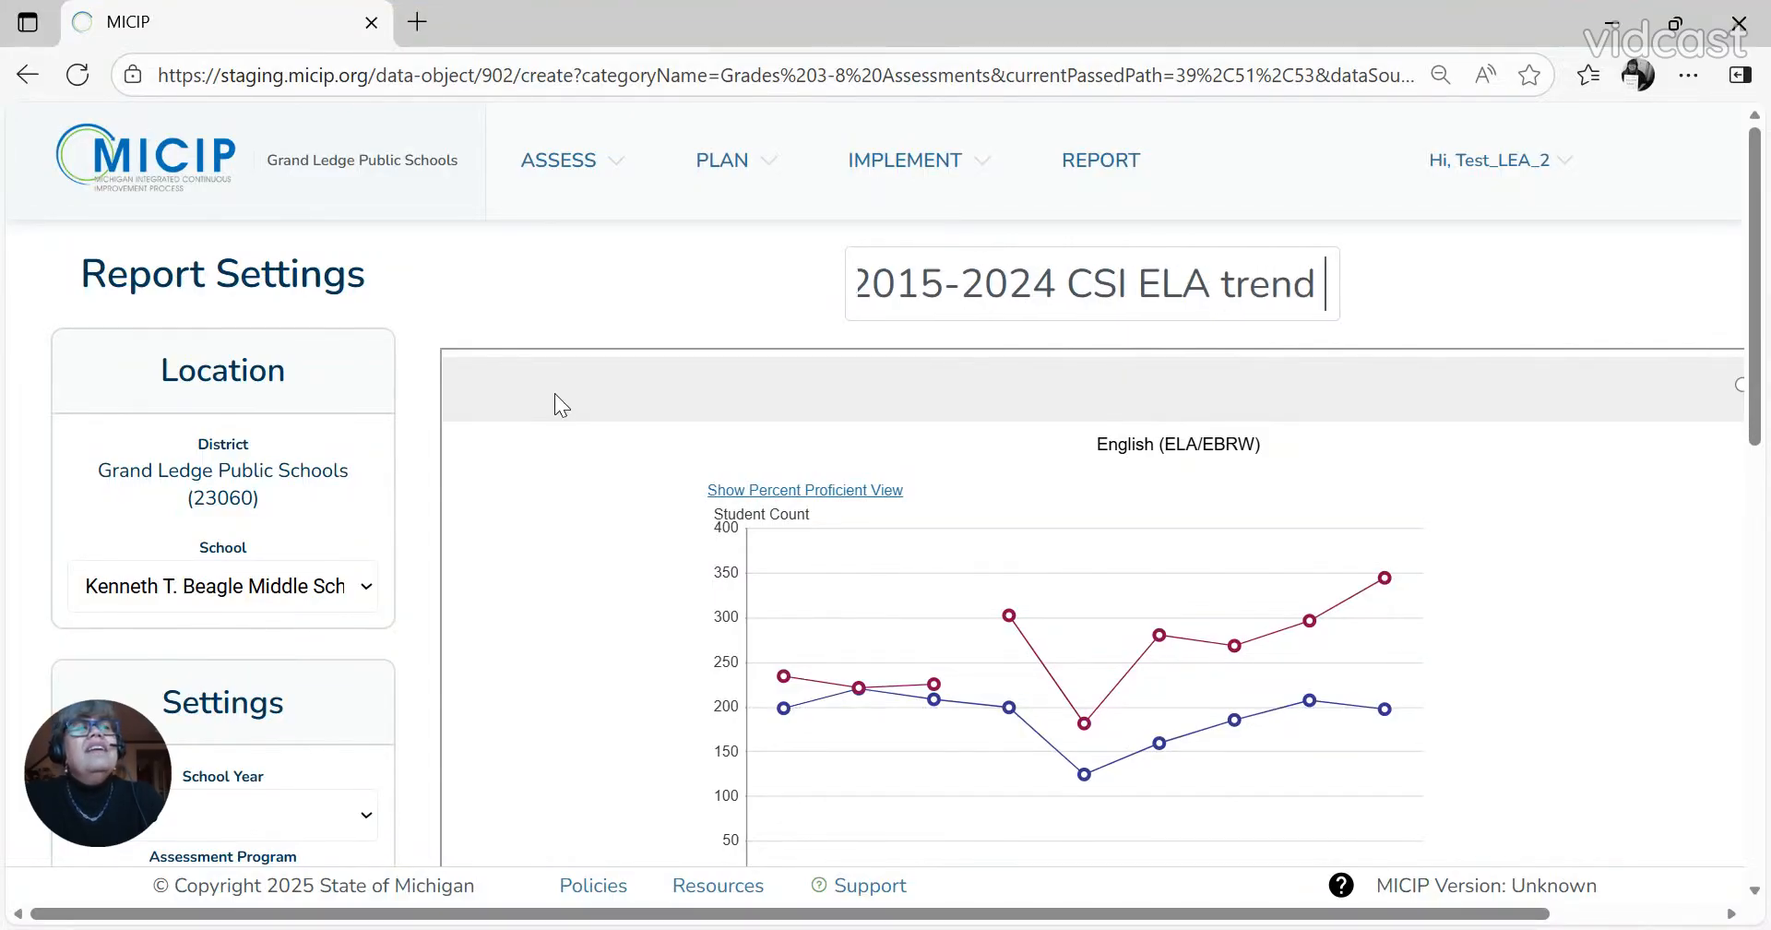
pyautogui.write('Mstep')
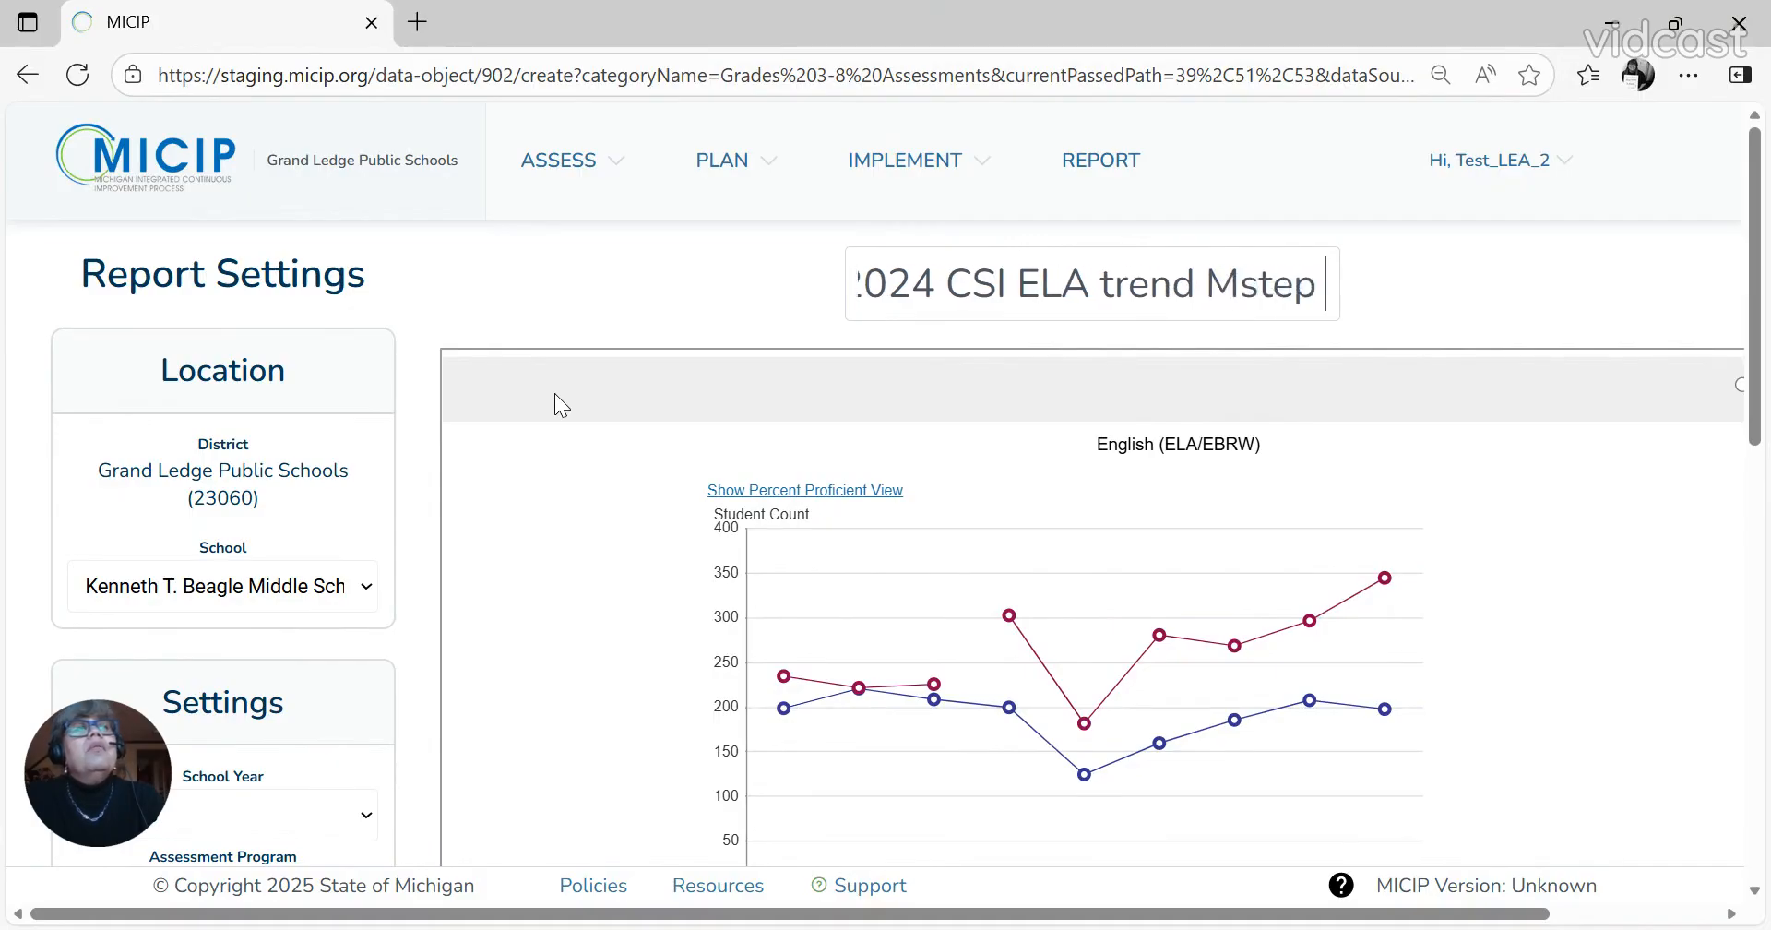
pyautogui.write(' profice')
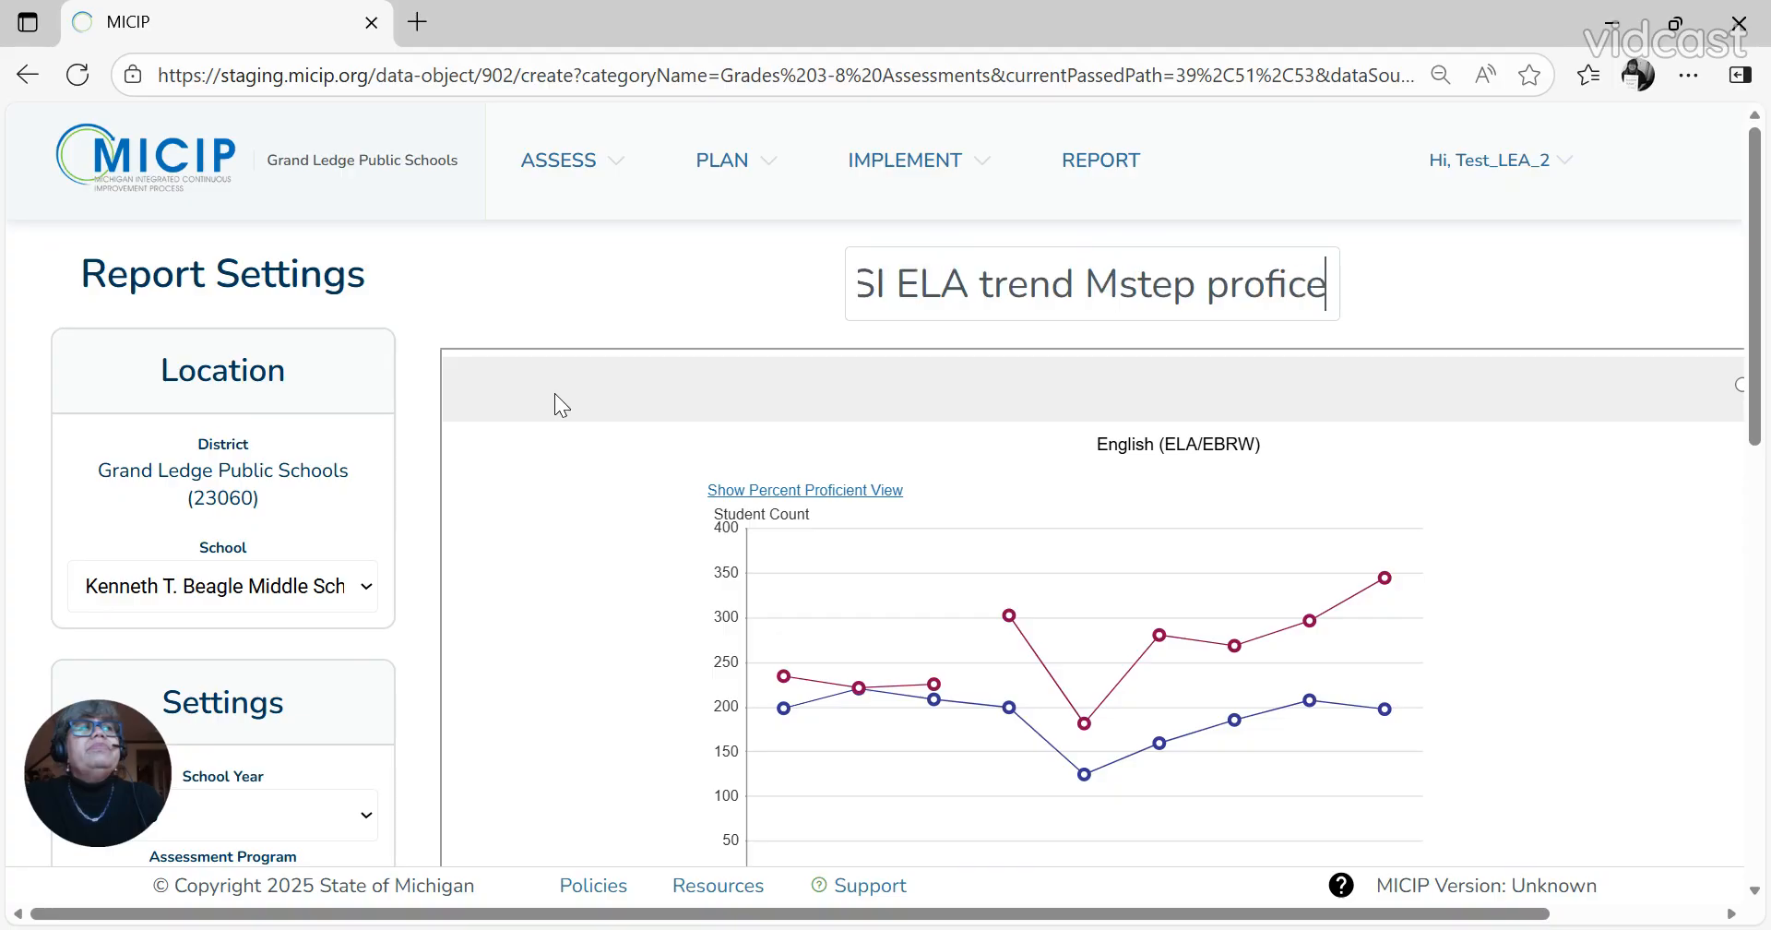
pyautogui.write('ncy')
pyautogui.click(634, 298)
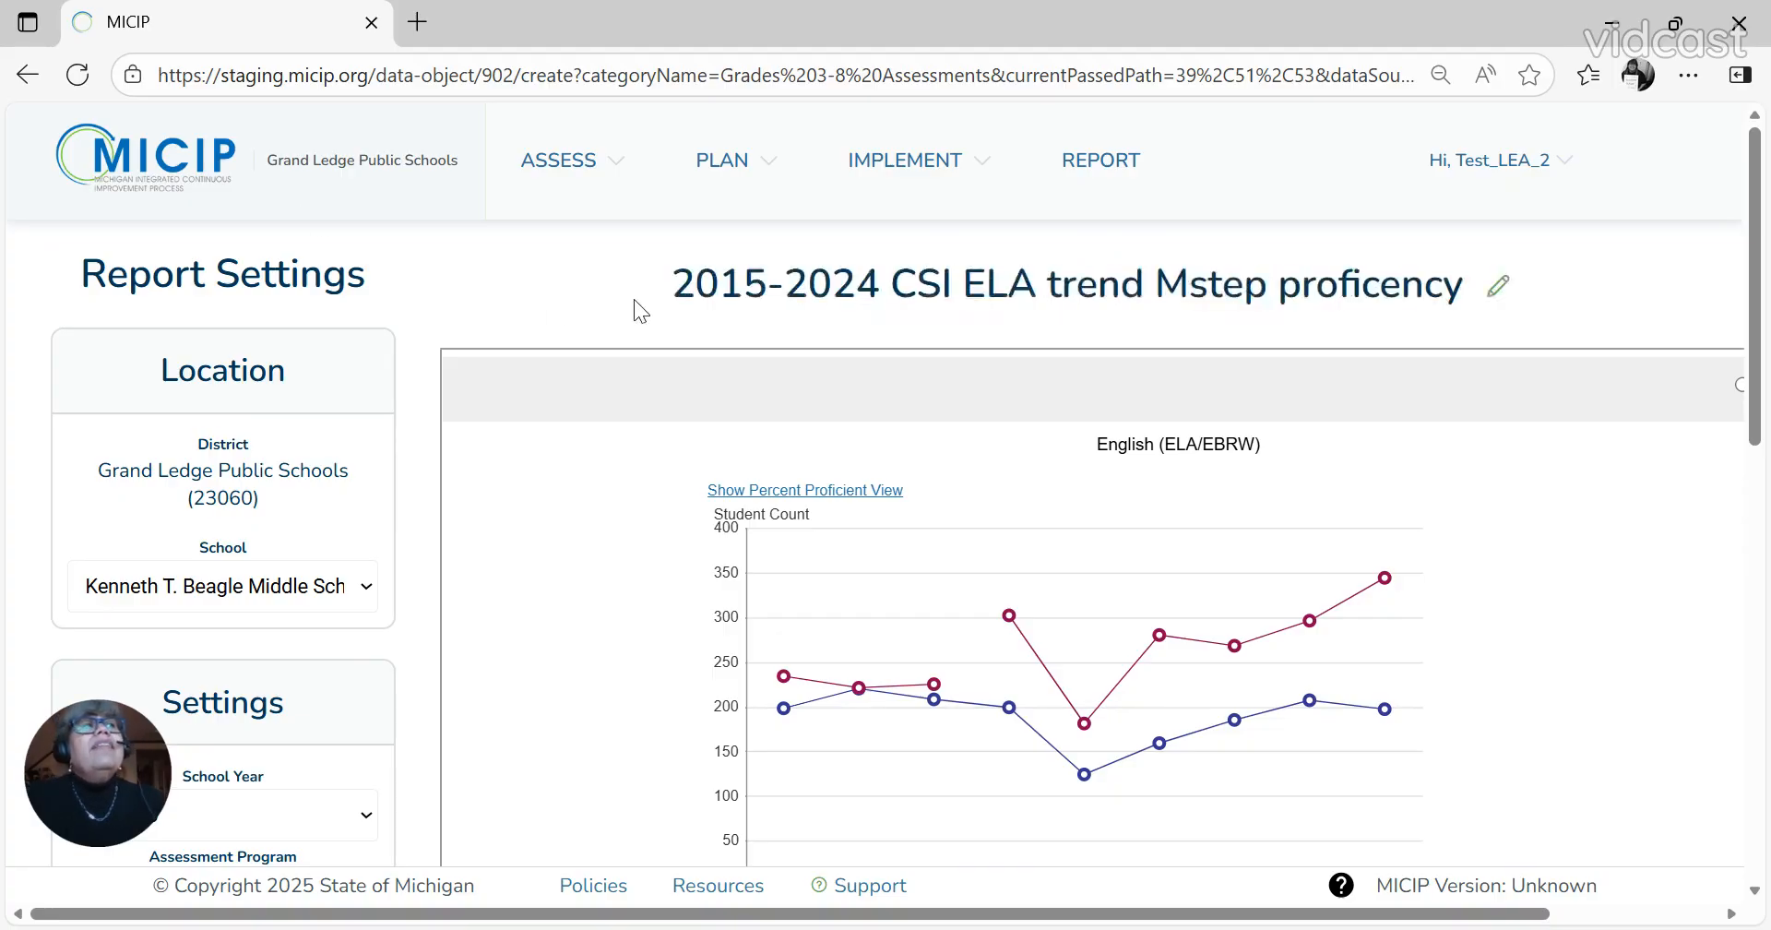
# Step: Correct the report title's end year to 2025 and its last word to "proficiency"
pyautogui.scroll(-3, 1249, 585)
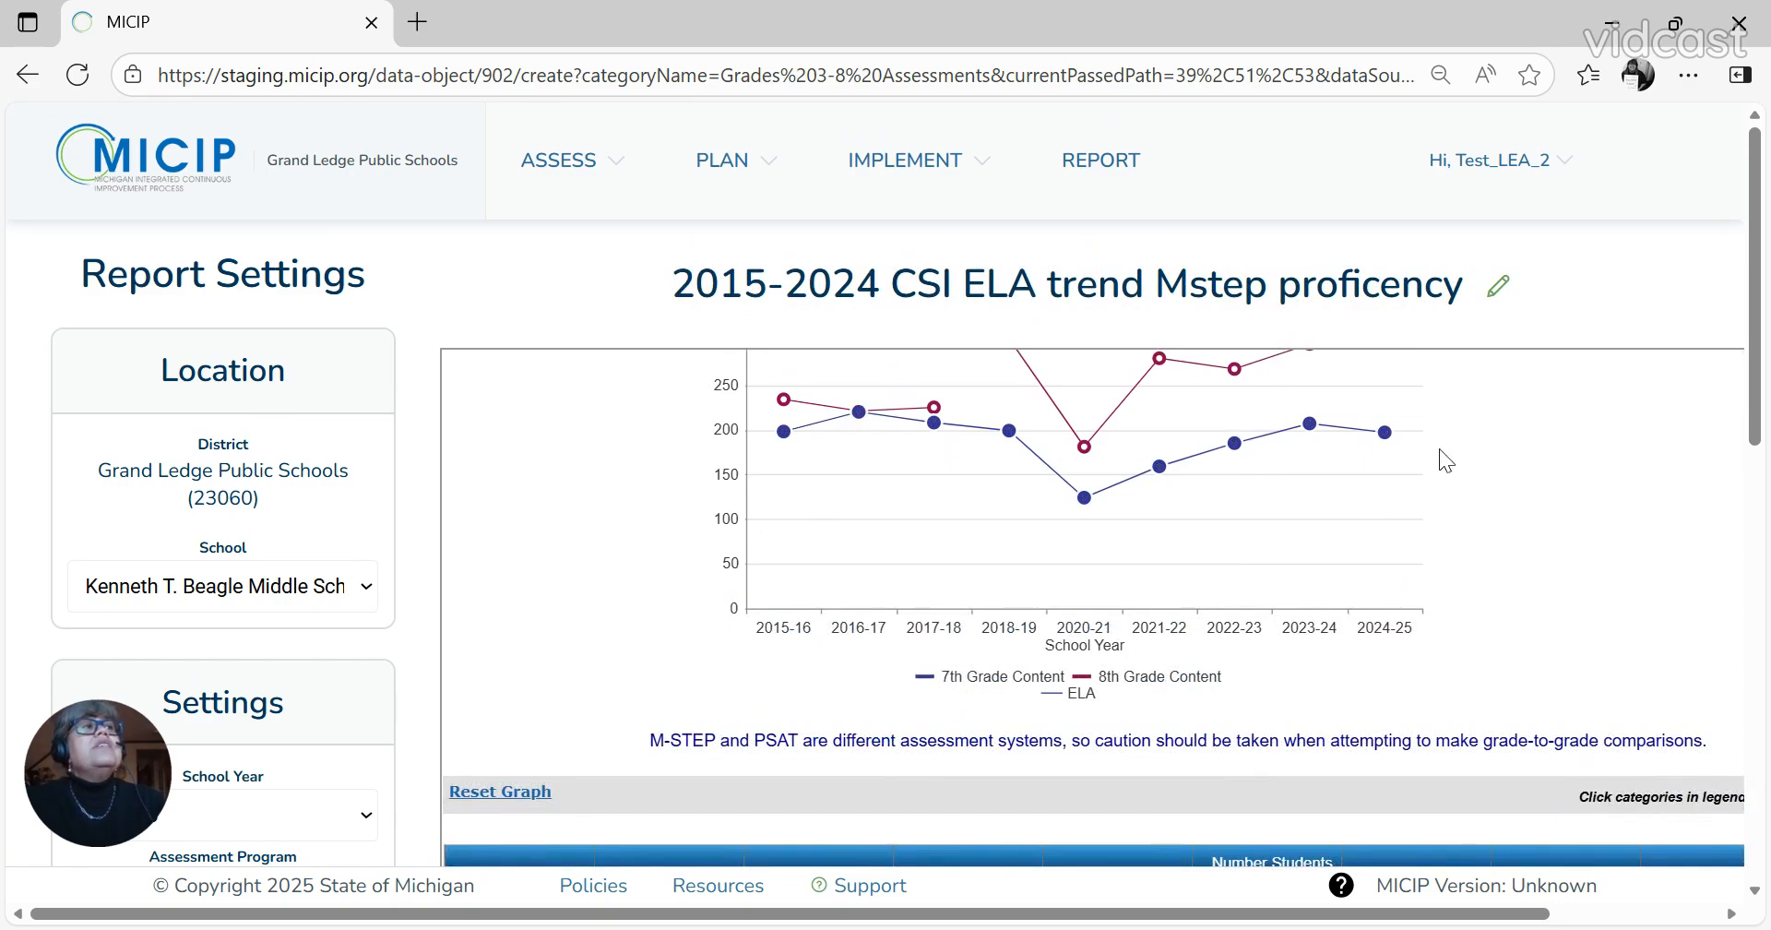
pyautogui.click(1497, 292)
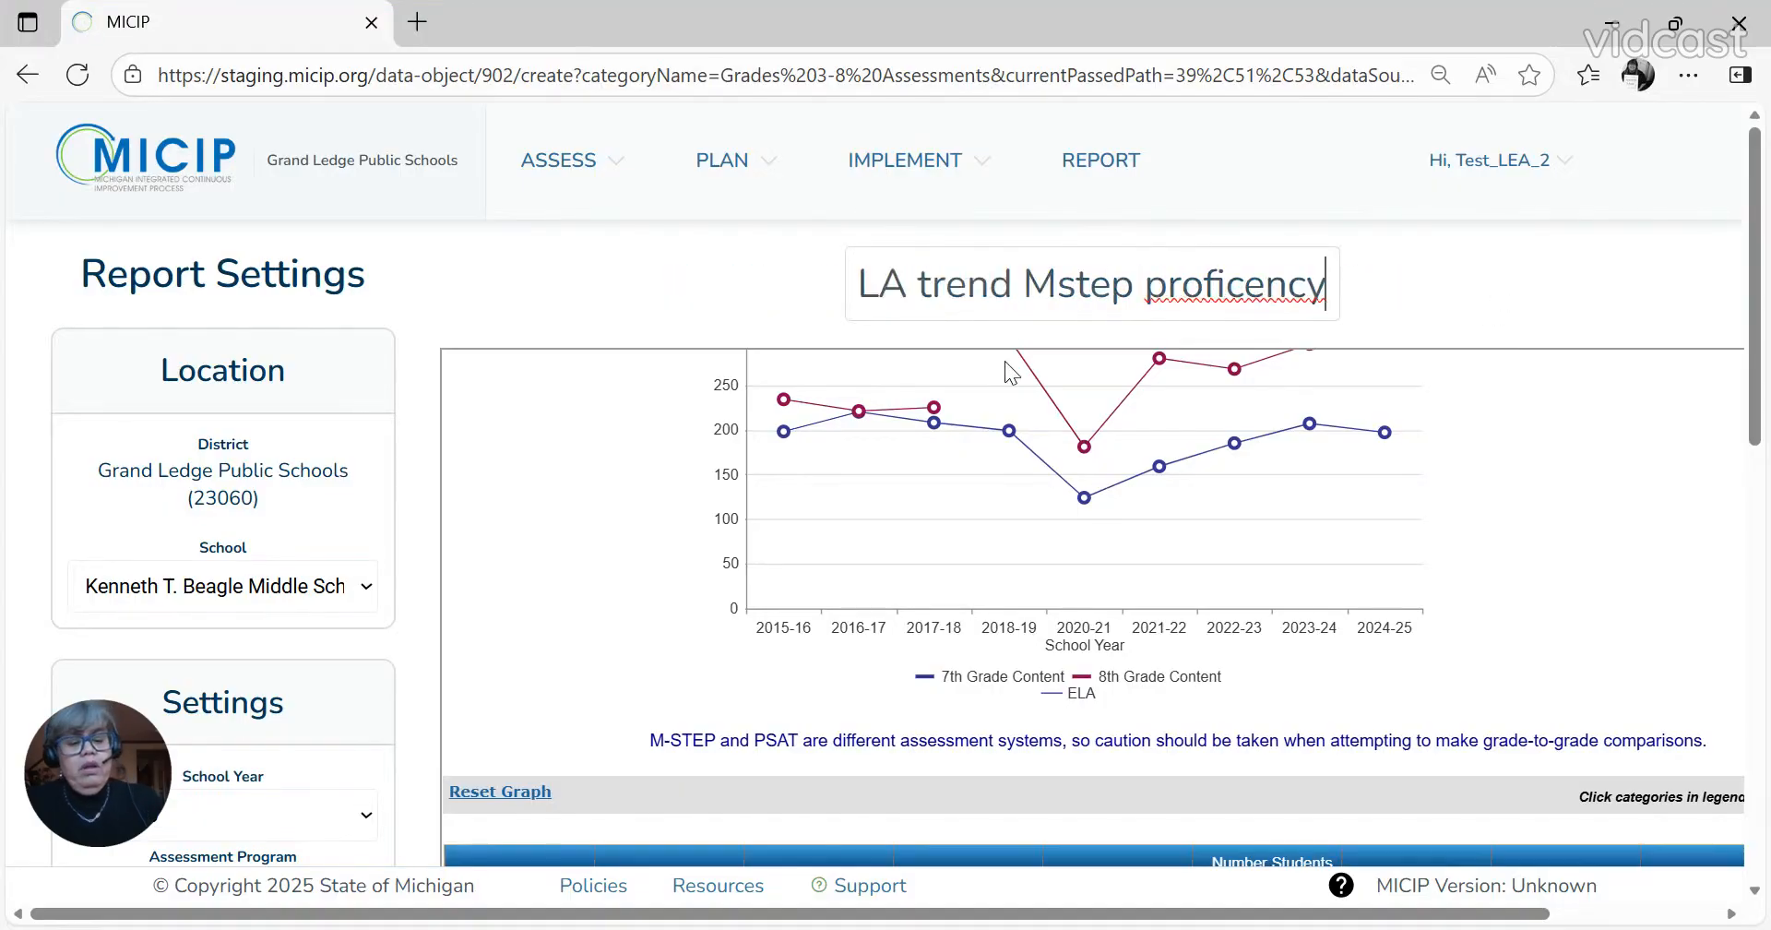
pyautogui.press('Left')
pyautogui.press('Left')
pyautogui.press('Left')
pyautogui.press('Left')
pyautogui.press('Left')
pyautogui.press('Left')
pyautogui.press('Left')
pyautogui.press('Left')
pyautogui.press('Left')
pyautogui.press('Left')
pyautogui.press('Left')
pyautogui.press('Left')
pyautogui.press('Left')
pyautogui.press('Left')
pyautogui.press('Left')
pyautogui.press('Left')
pyautogui.press('Left')
pyautogui.press('Left')
pyautogui.press('Left')
pyautogui.press('Left')
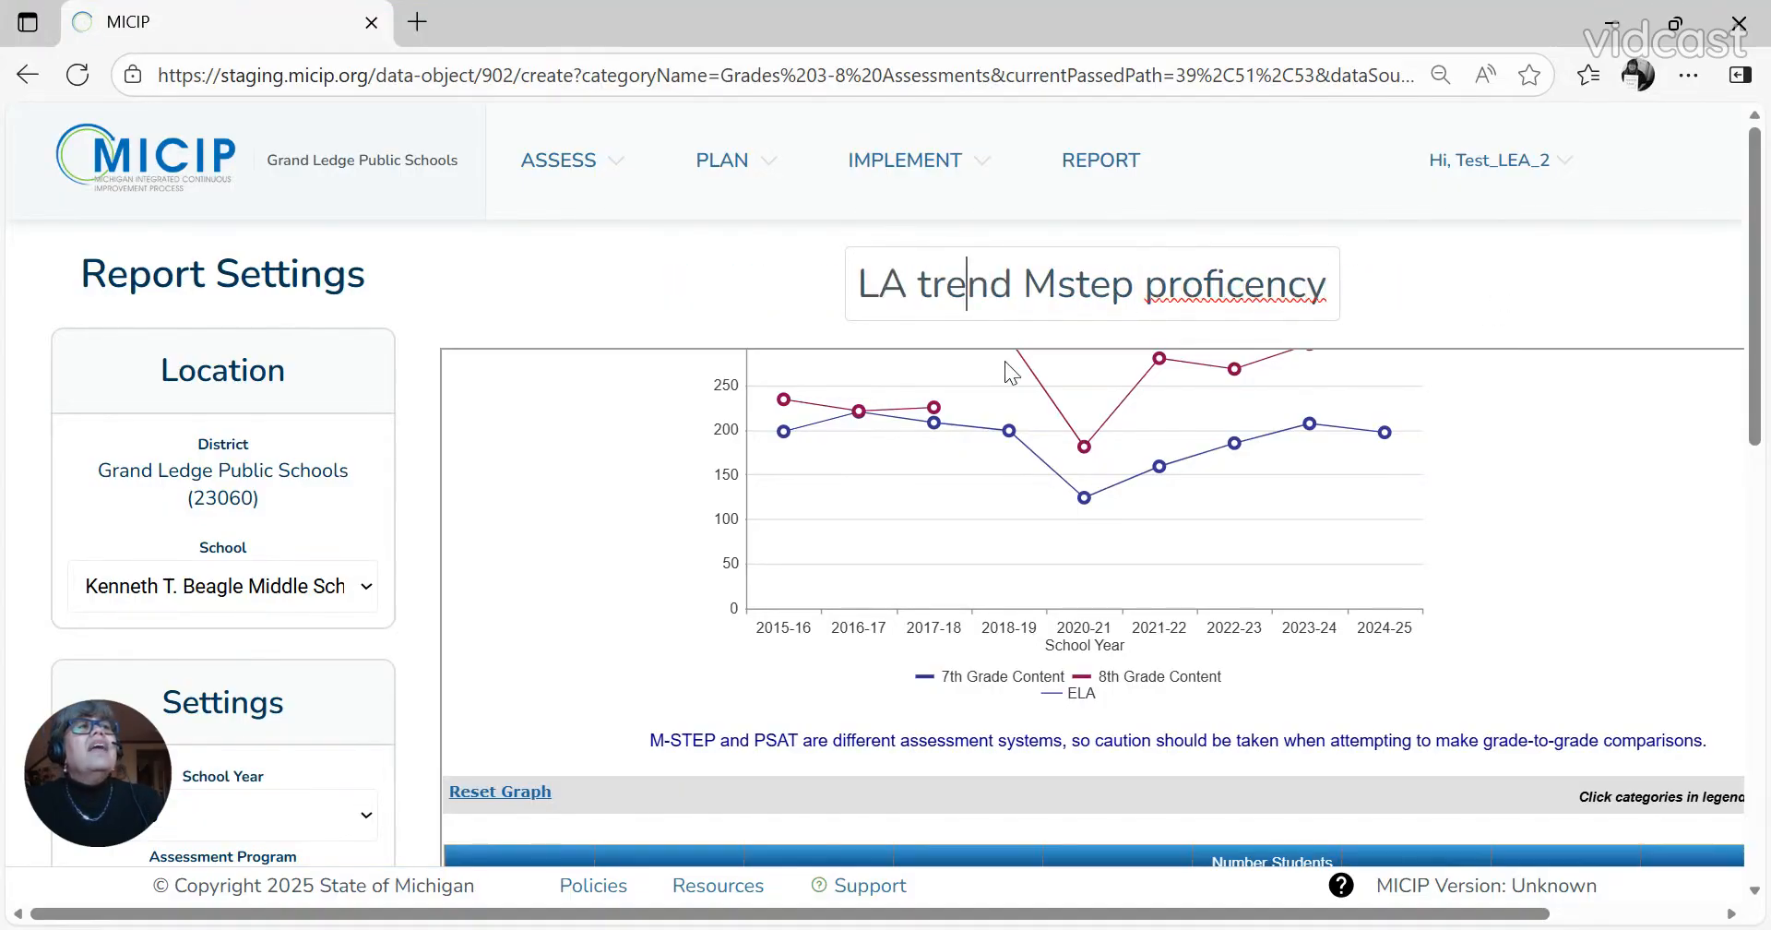
pyautogui.write('4 CSI E')
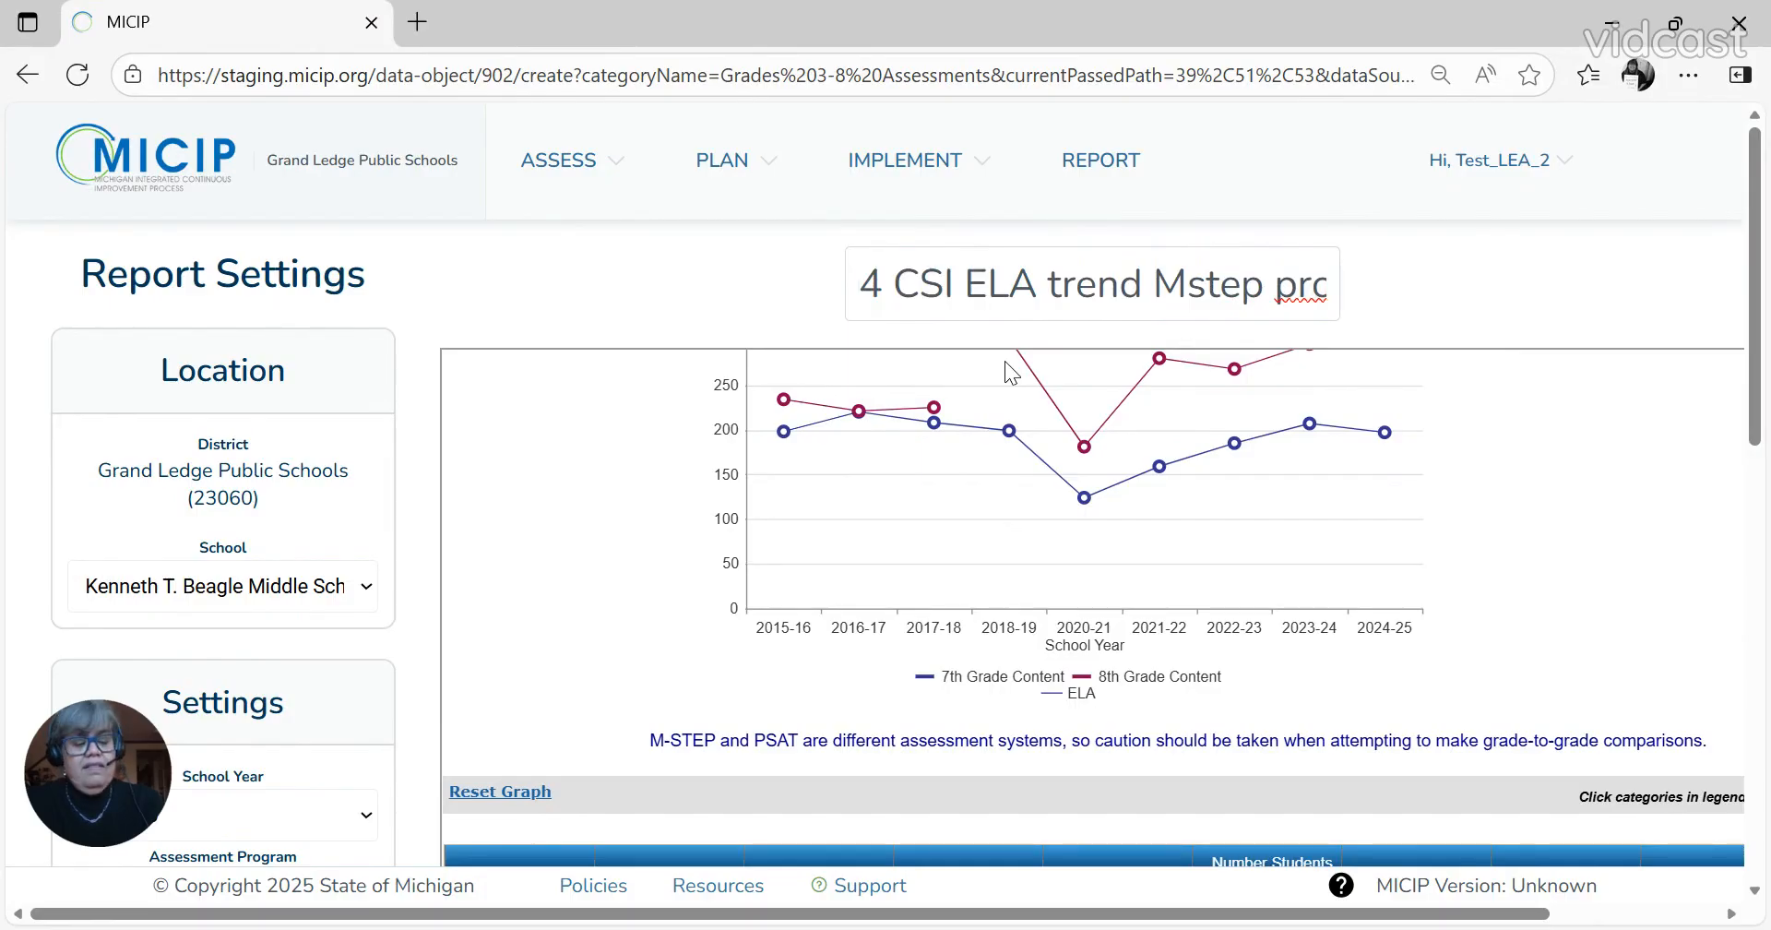
pyautogui.press('BackSpace')
pyautogui.write('5')
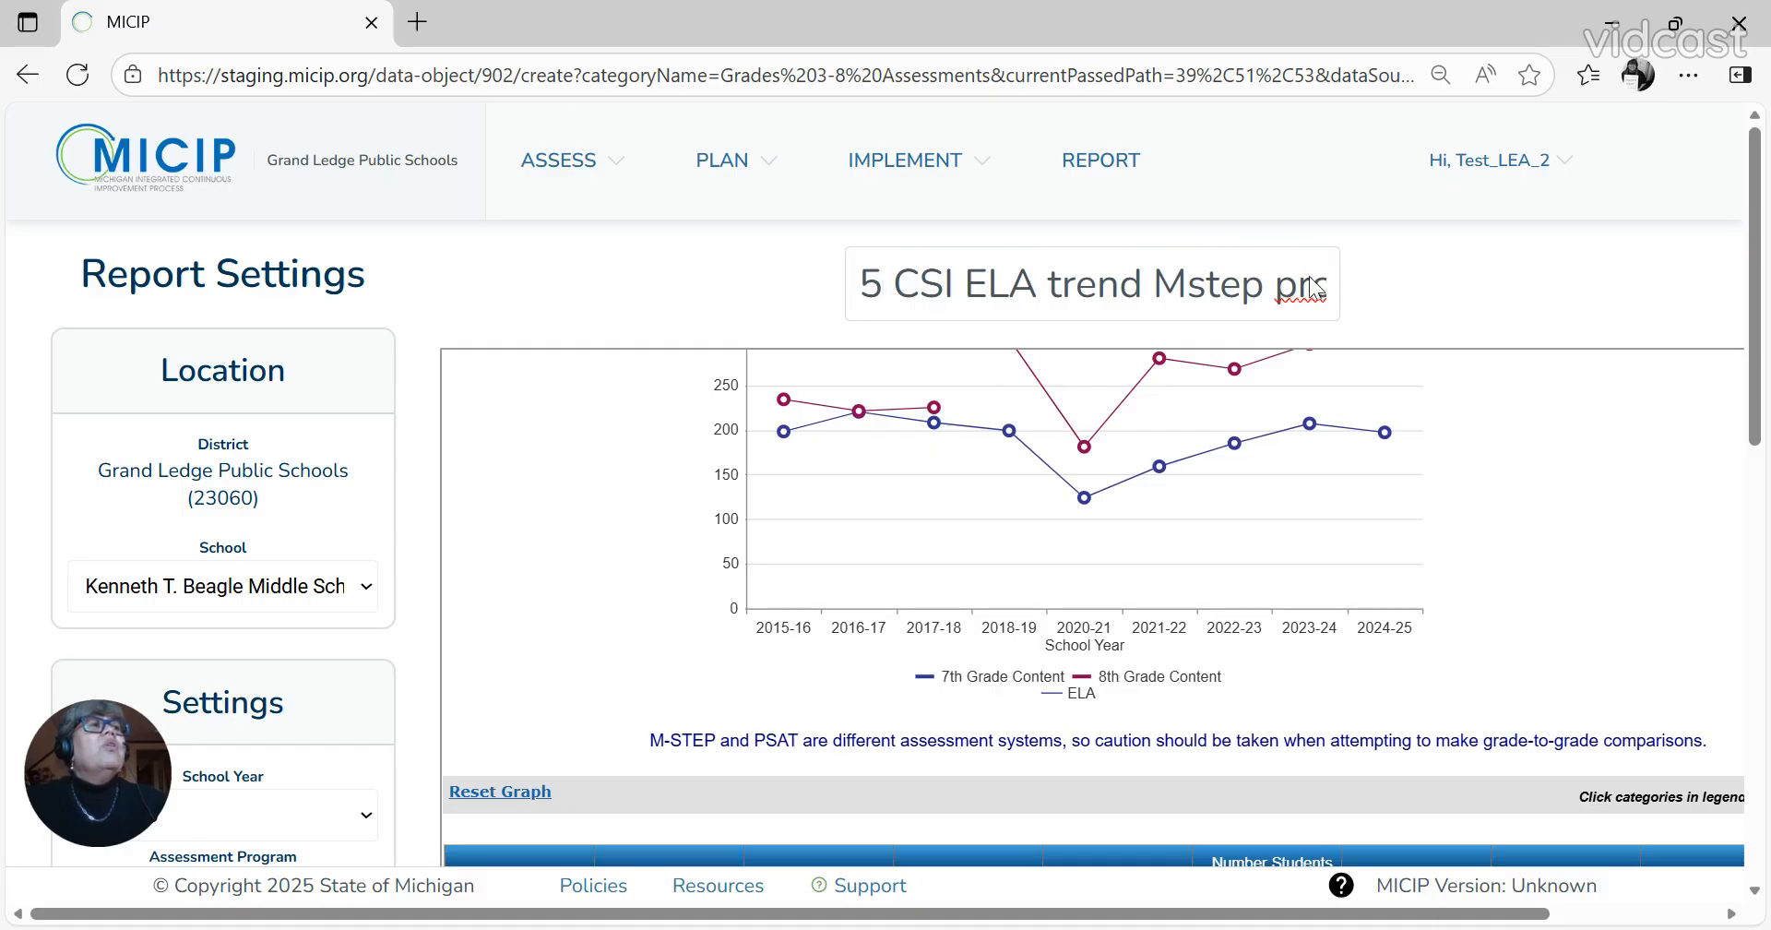
pyautogui.press('Right')
pyautogui.press('Right')
pyautogui.press('Right')
pyautogui.press('Right')
pyautogui.press('Right')
pyautogui.press('Right')
pyautogui.press('Right')
pyautogui.press('Right')
pyautogui.press('Right')
pyautogui.click(1612, 297)
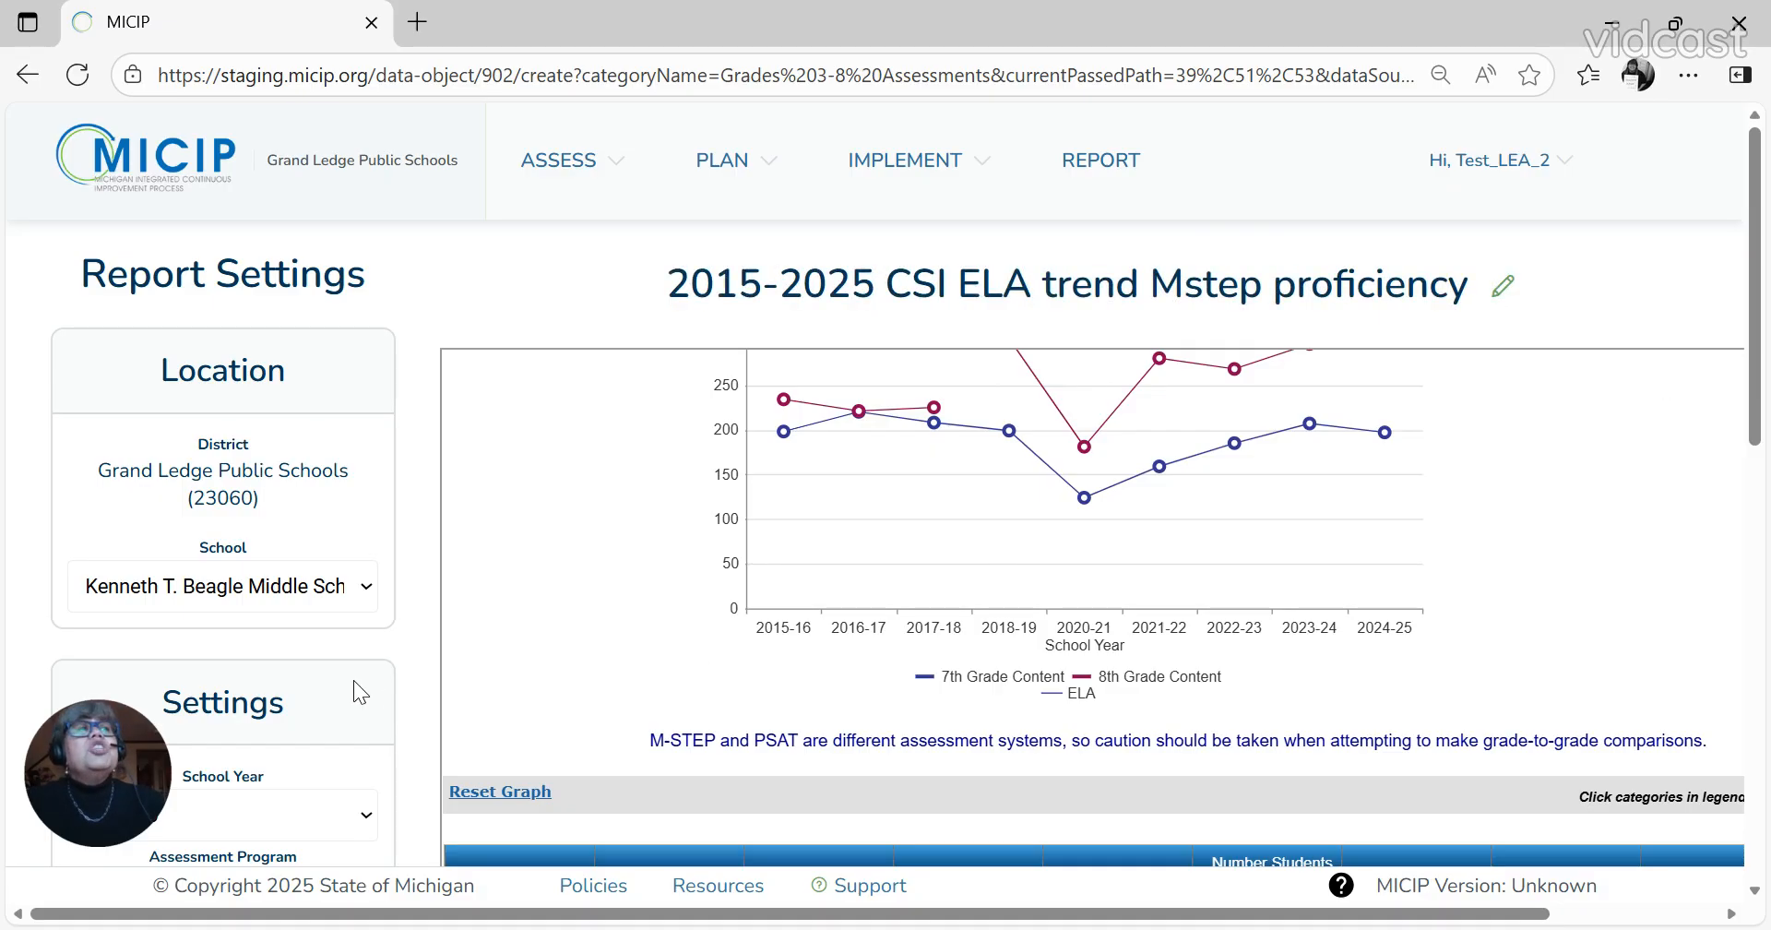
# Step: Review the Grades 3-8 report's location, settings and presentation options, and add the report to the data set
pyautogui.scroll(-1, 352, 679)
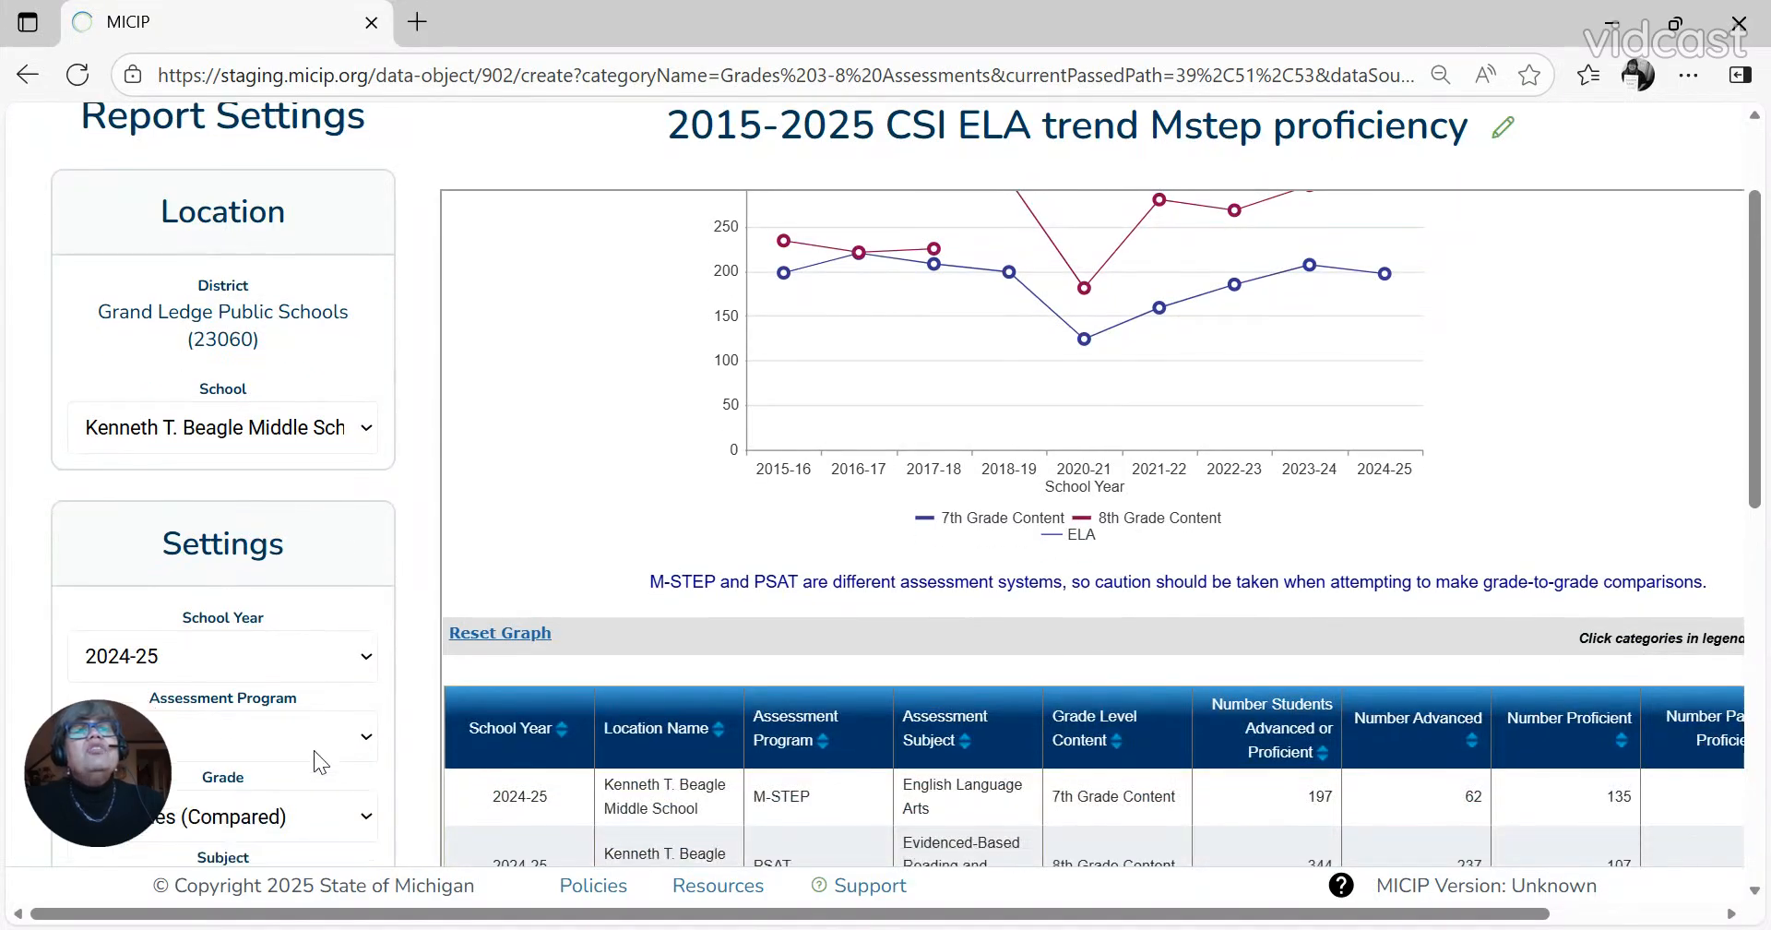
pyautogui.scroll(-1, 314, 750)
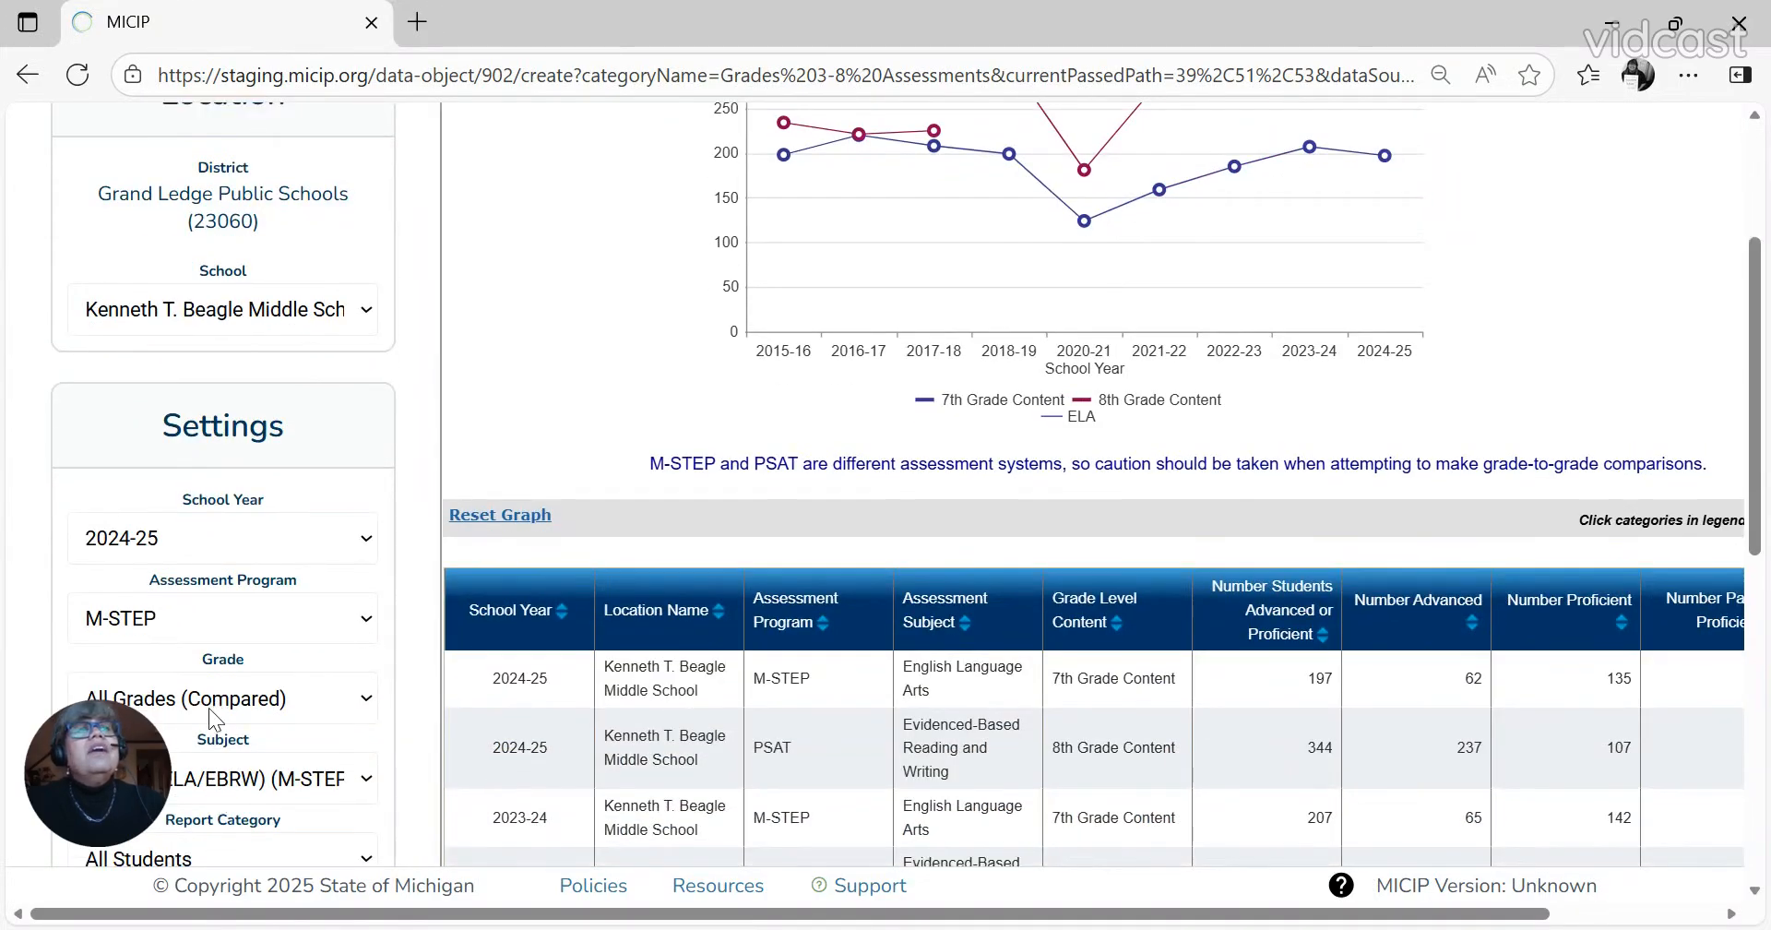
pyautogui.scroll(-1, 246, 752)
pyautogui.scroll(3, 275, 534)
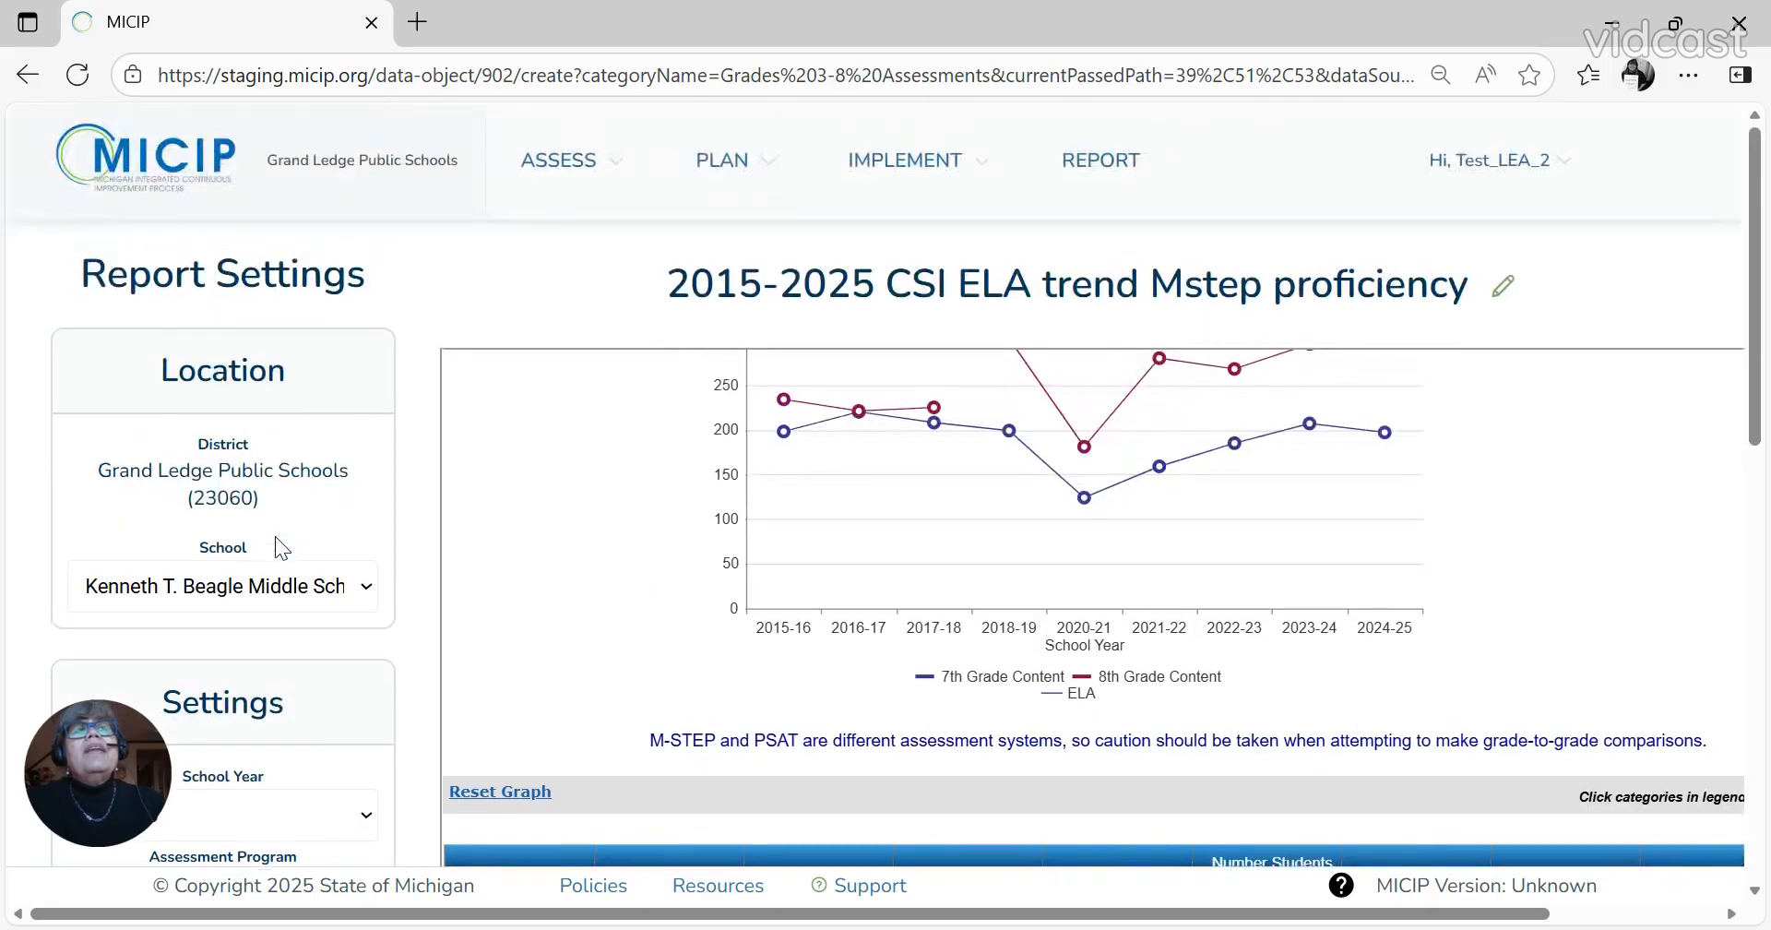
pyautogui.scroll(-4, 290, 560)
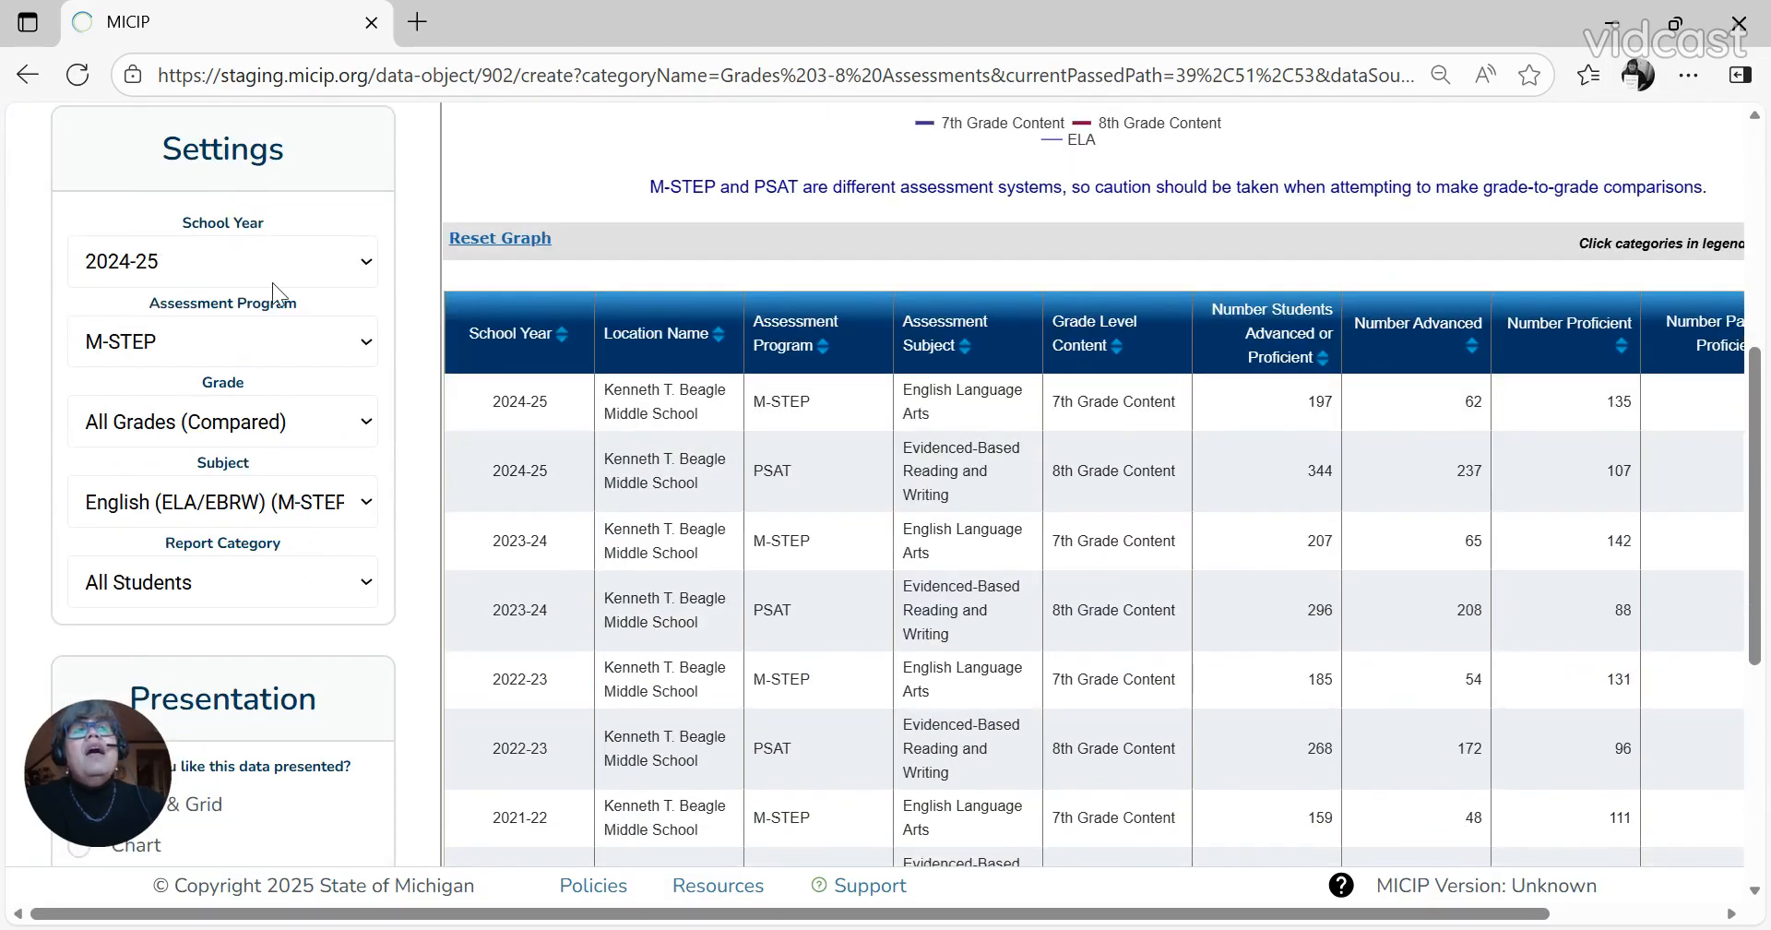
pyautogui.scroll(-5, 355, 503)
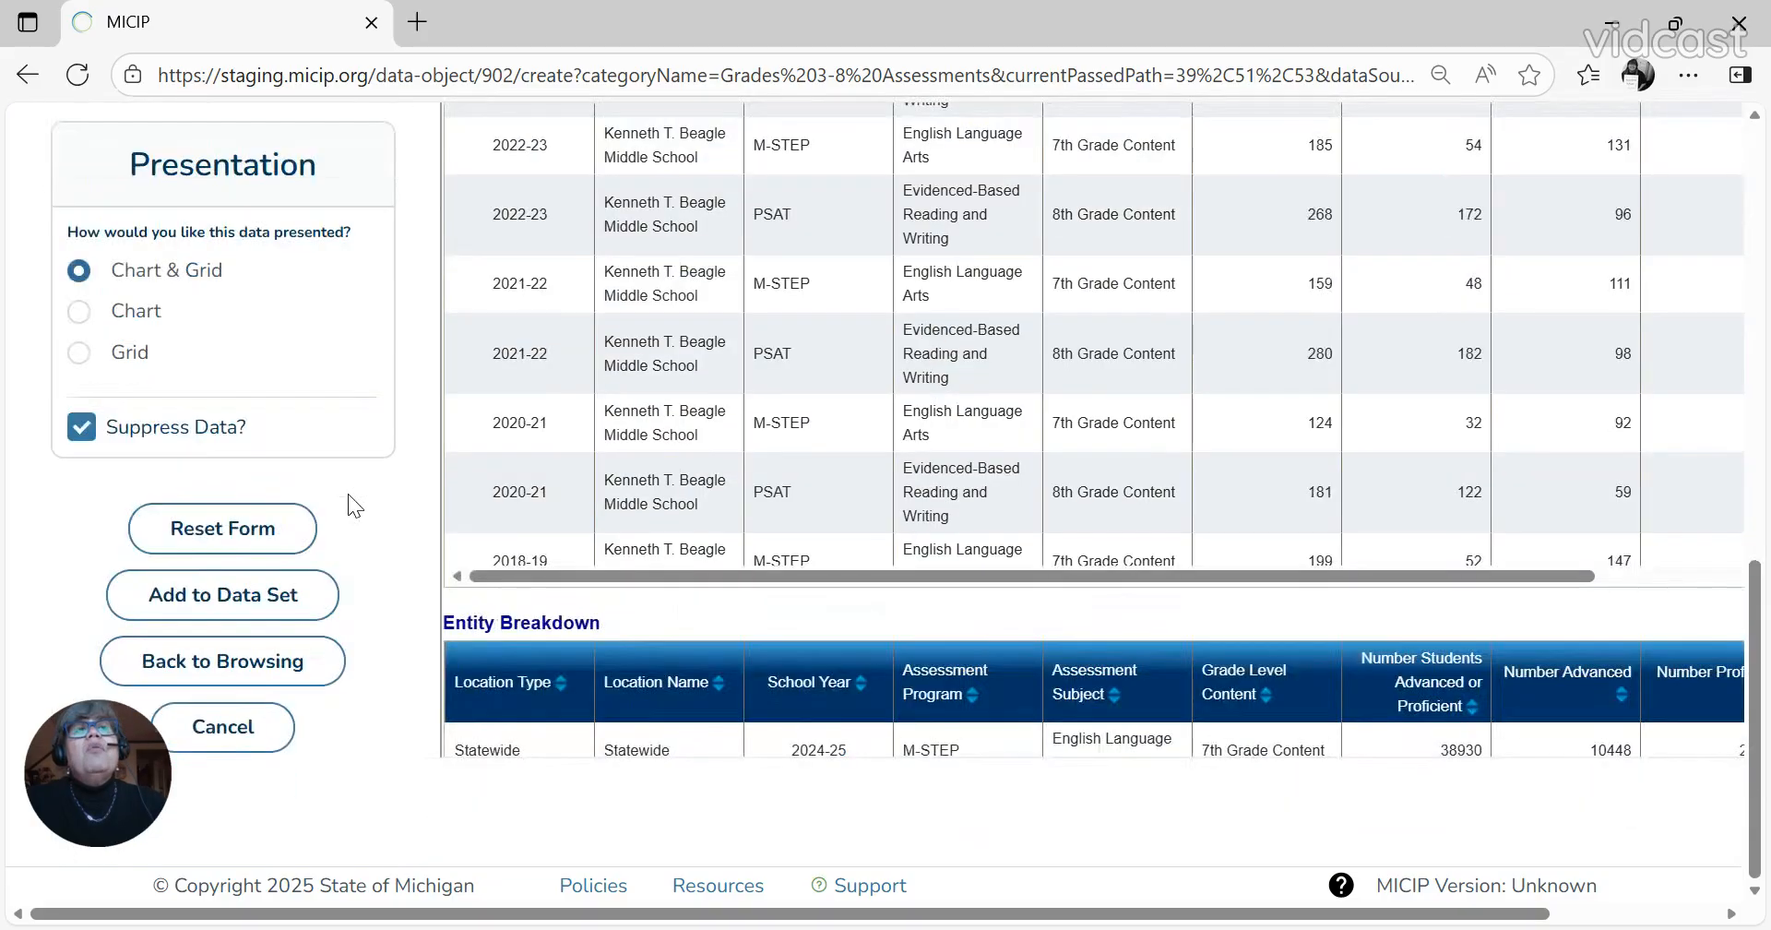
pyautogui.click(236, 612)
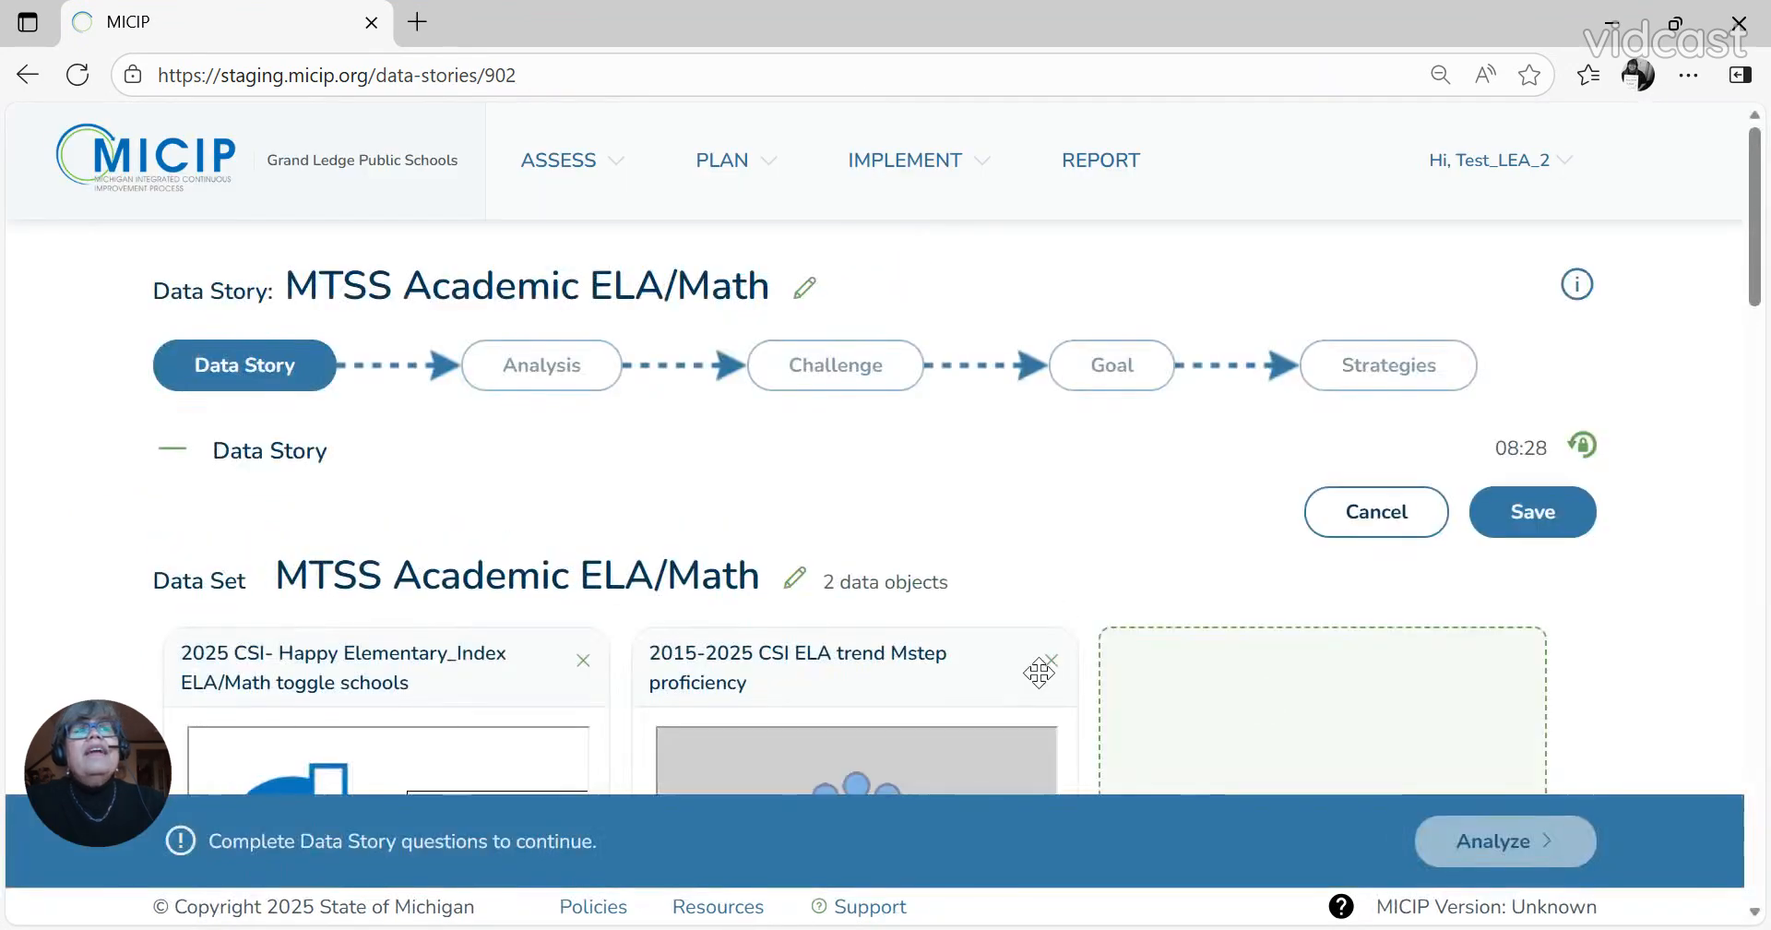
pyautogui.scroll(-1, 1039, 673)
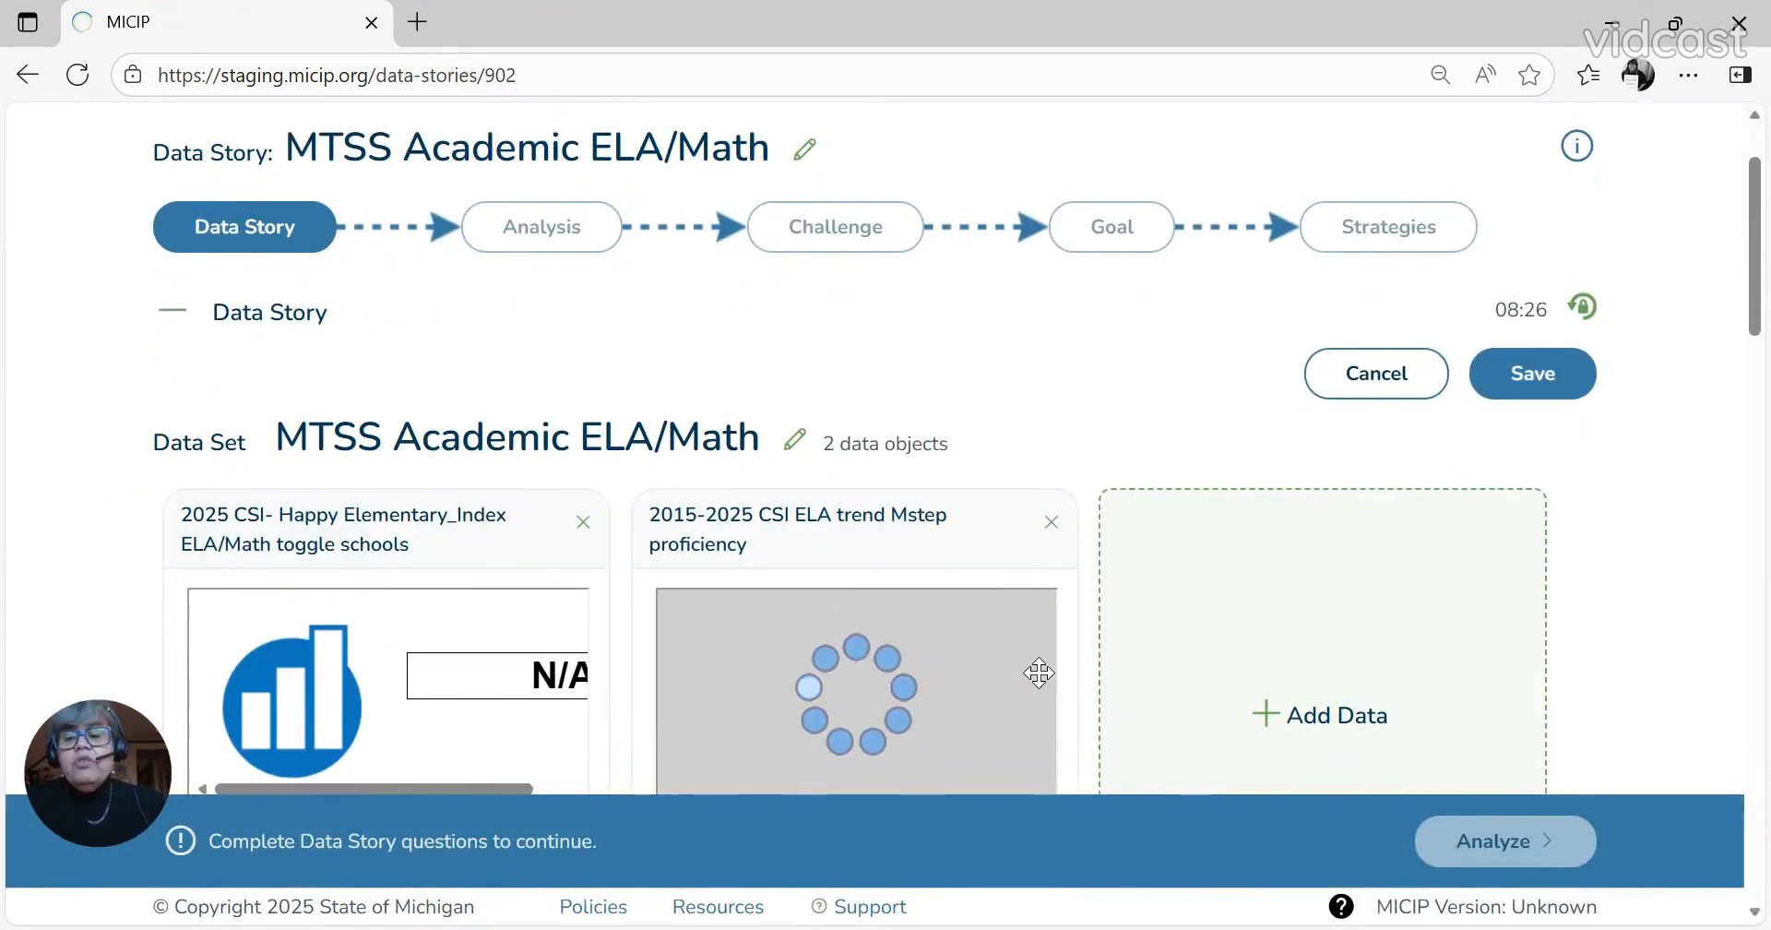
# Step: Start another data object from MI School Data with the K-12th Grade Student Assessment report "Grades 3-8 Assessments: Proficiency"
pyautogui.scroll(-1, 1039, 673)
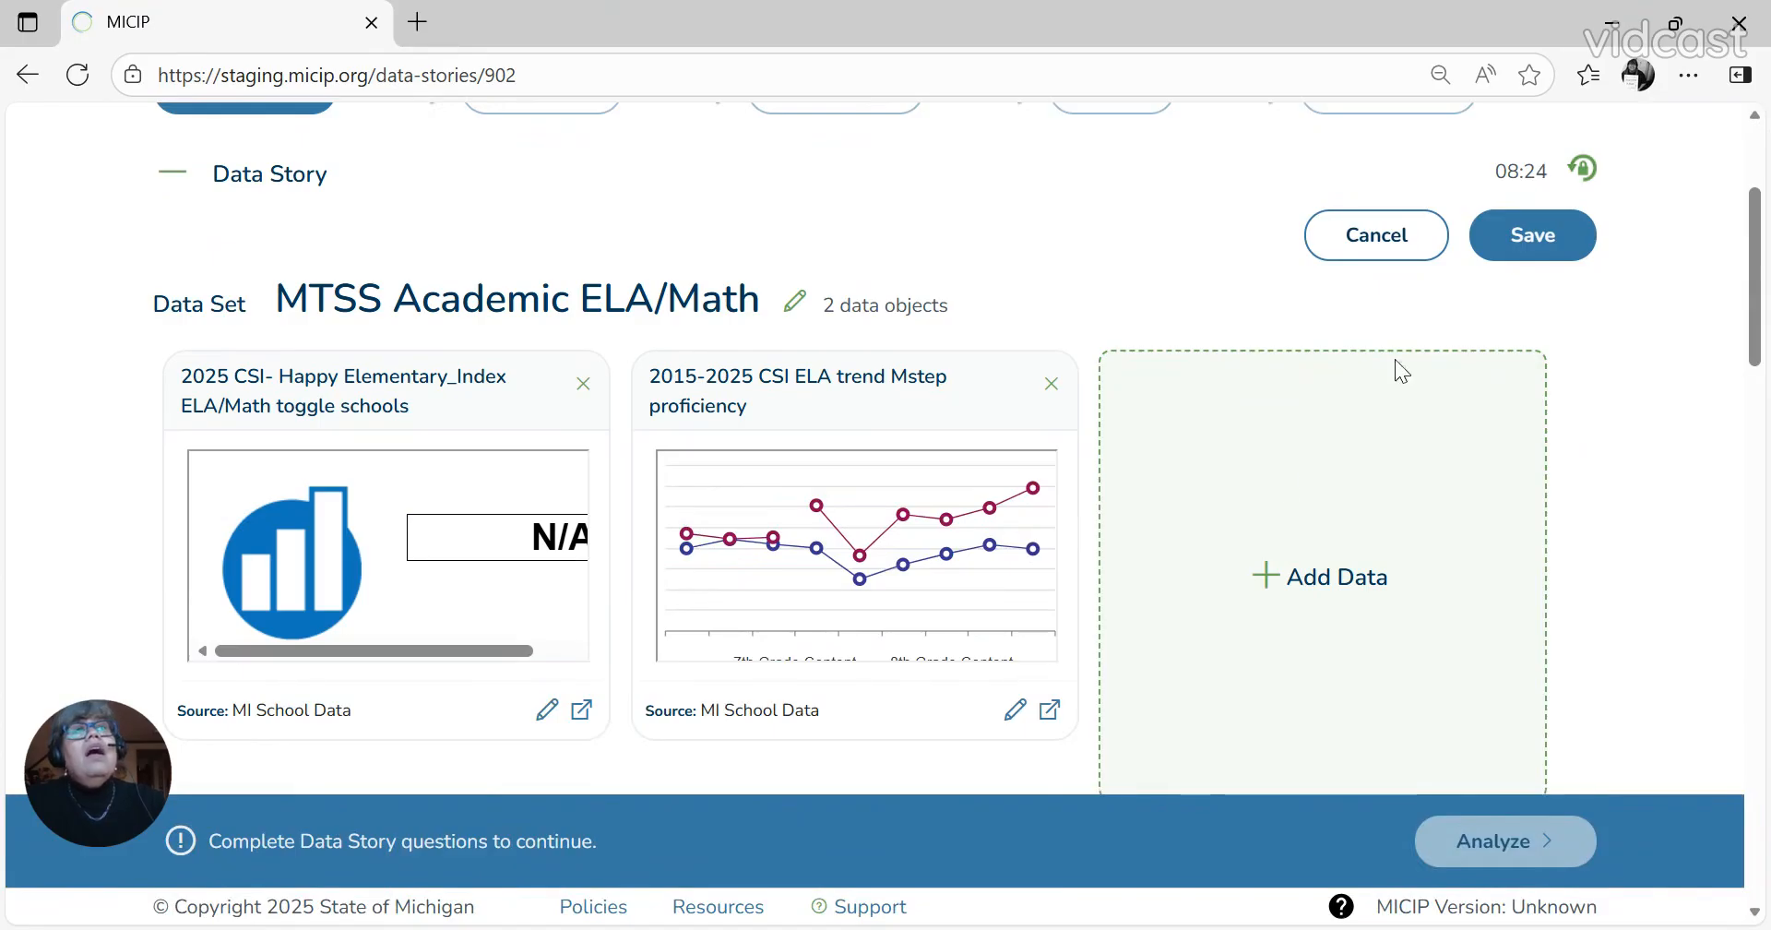
pyautogui.click(1274, 590)
pyautogui.click(616, 433)
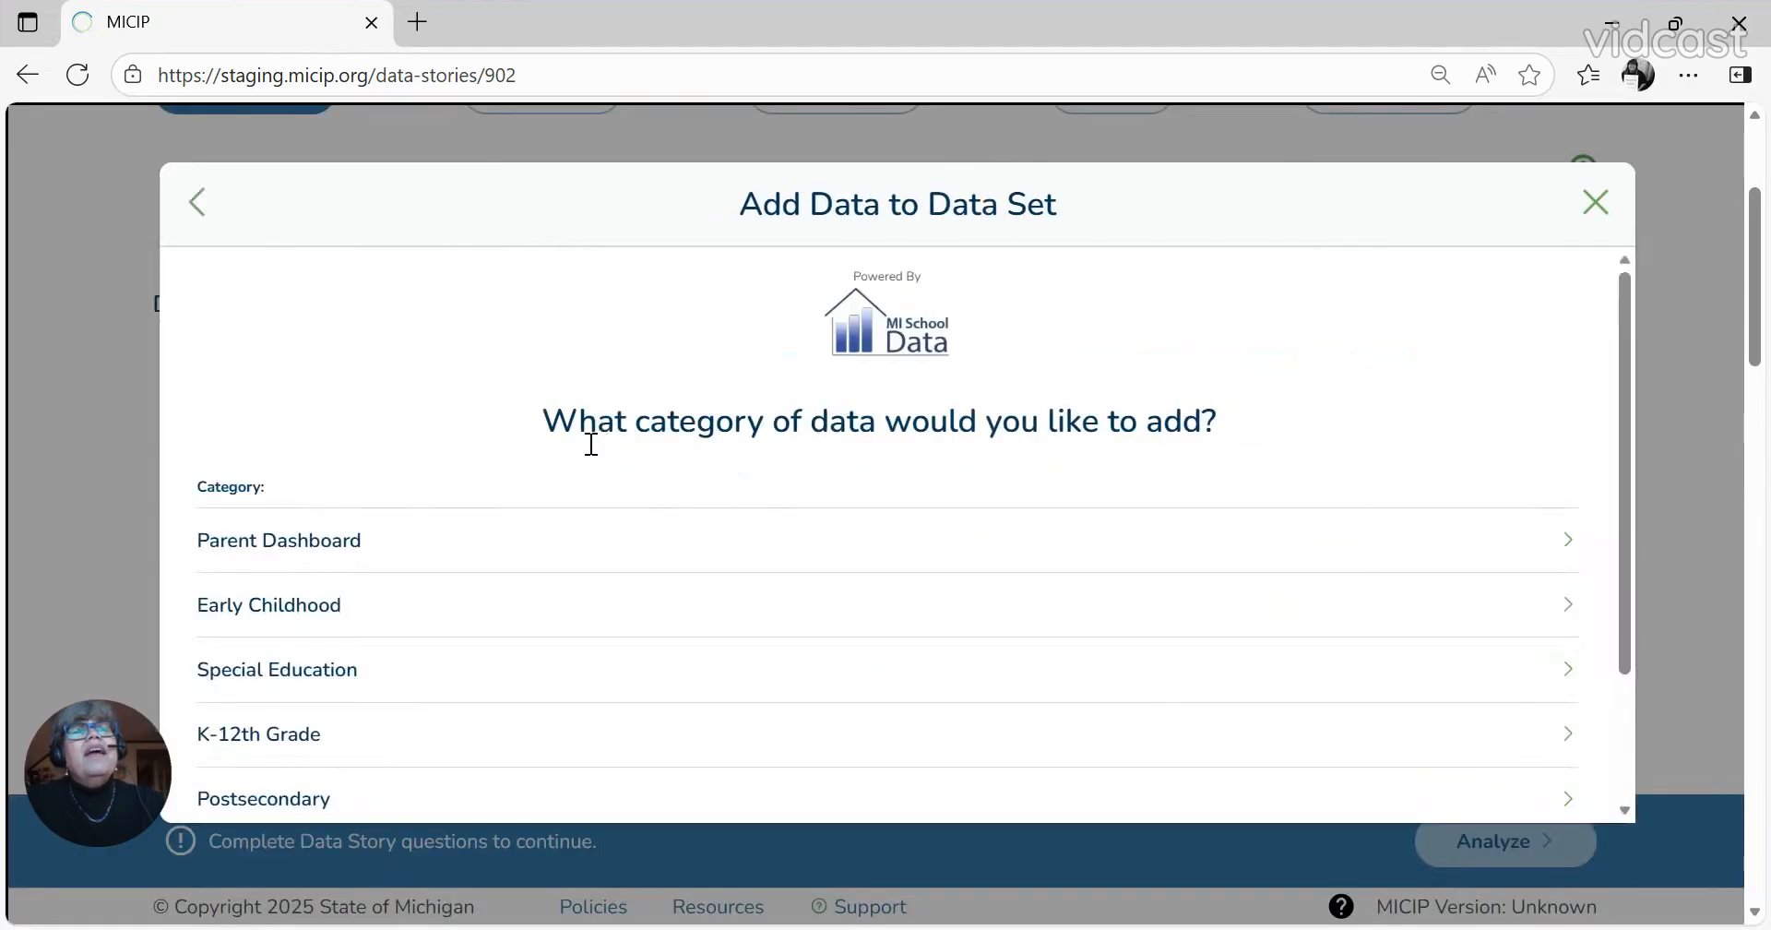
pyautogui.click(262, 752)
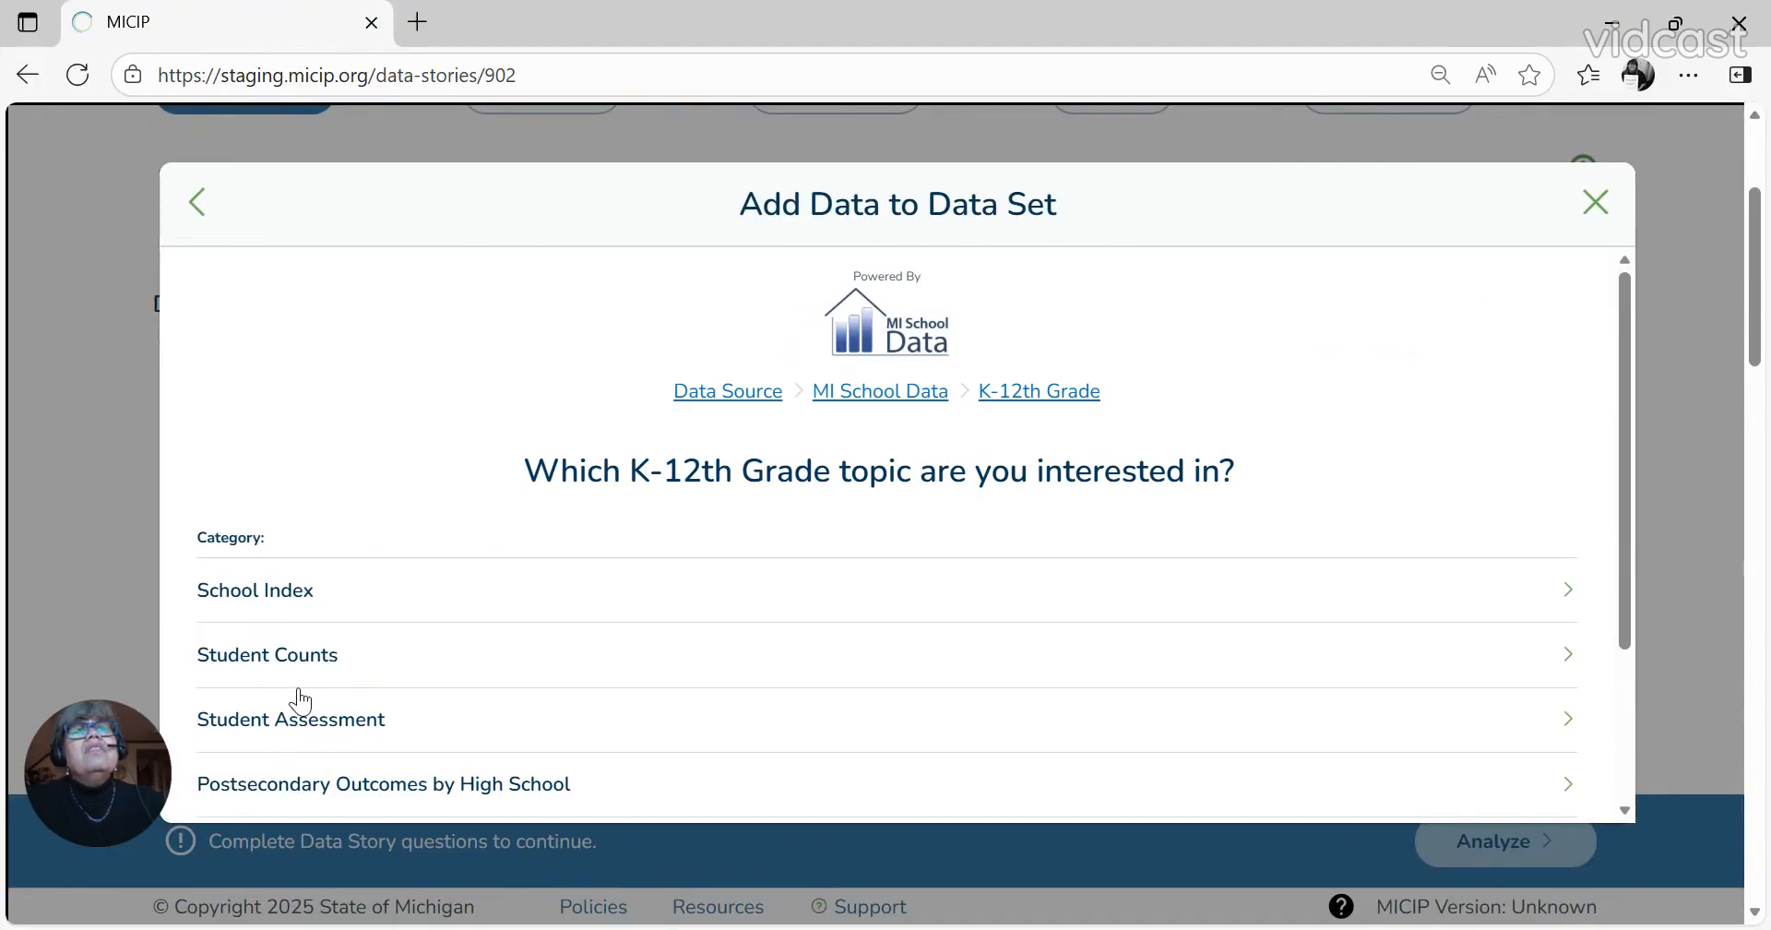
pyautogui.click(331, 726)
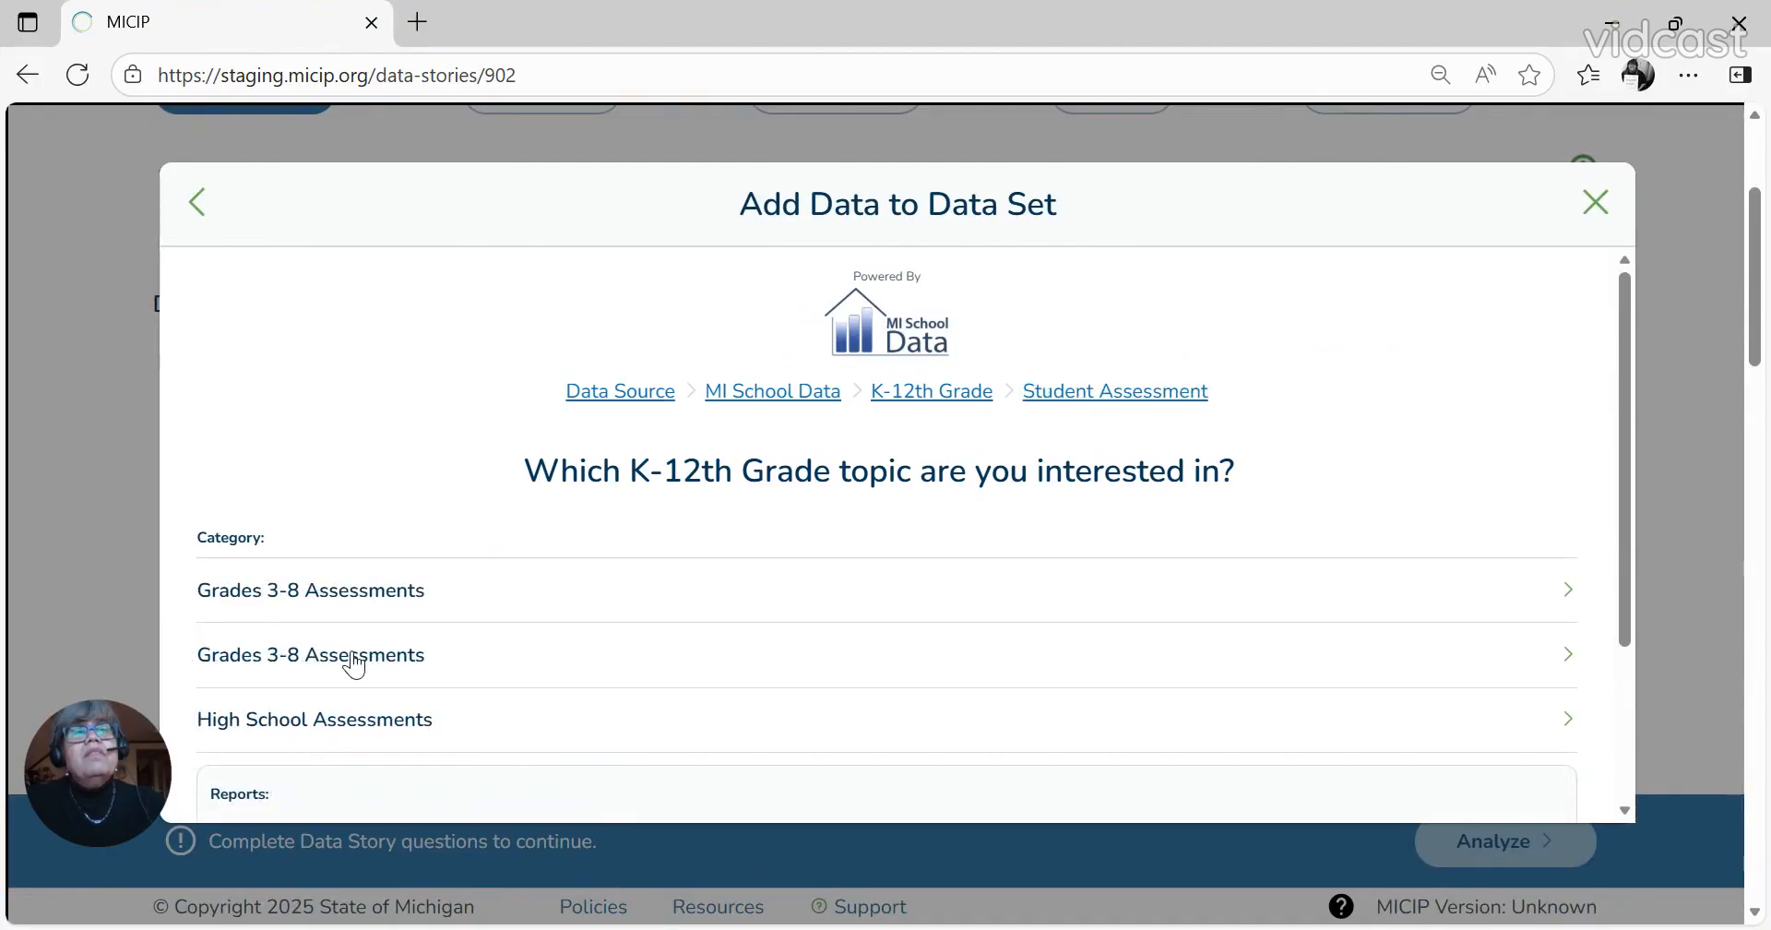
pyautogui.click(355, 664)
pyautogui.click(302, 730)
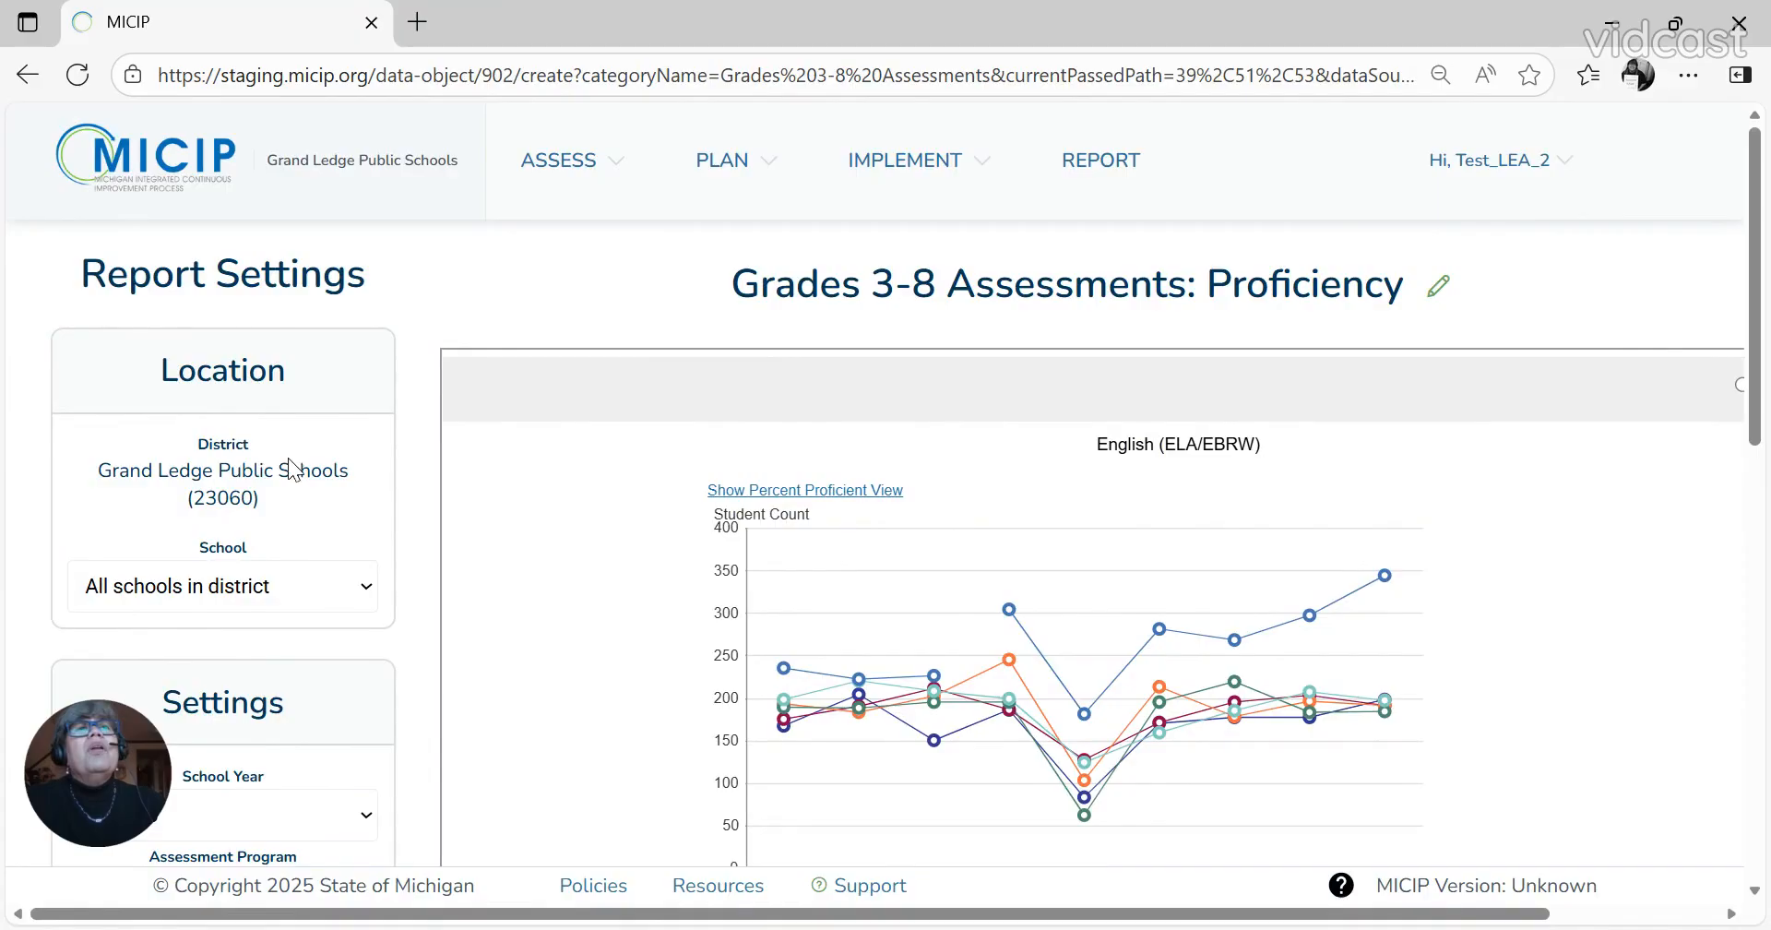
# Step: Set the Grades 3-8 proficiency report's school to Kenneth T. Beagle Middle School and its subject to Mathematics
pyautogui.click(290, 407)
pyautogui.scroll(-5, 347, 723)
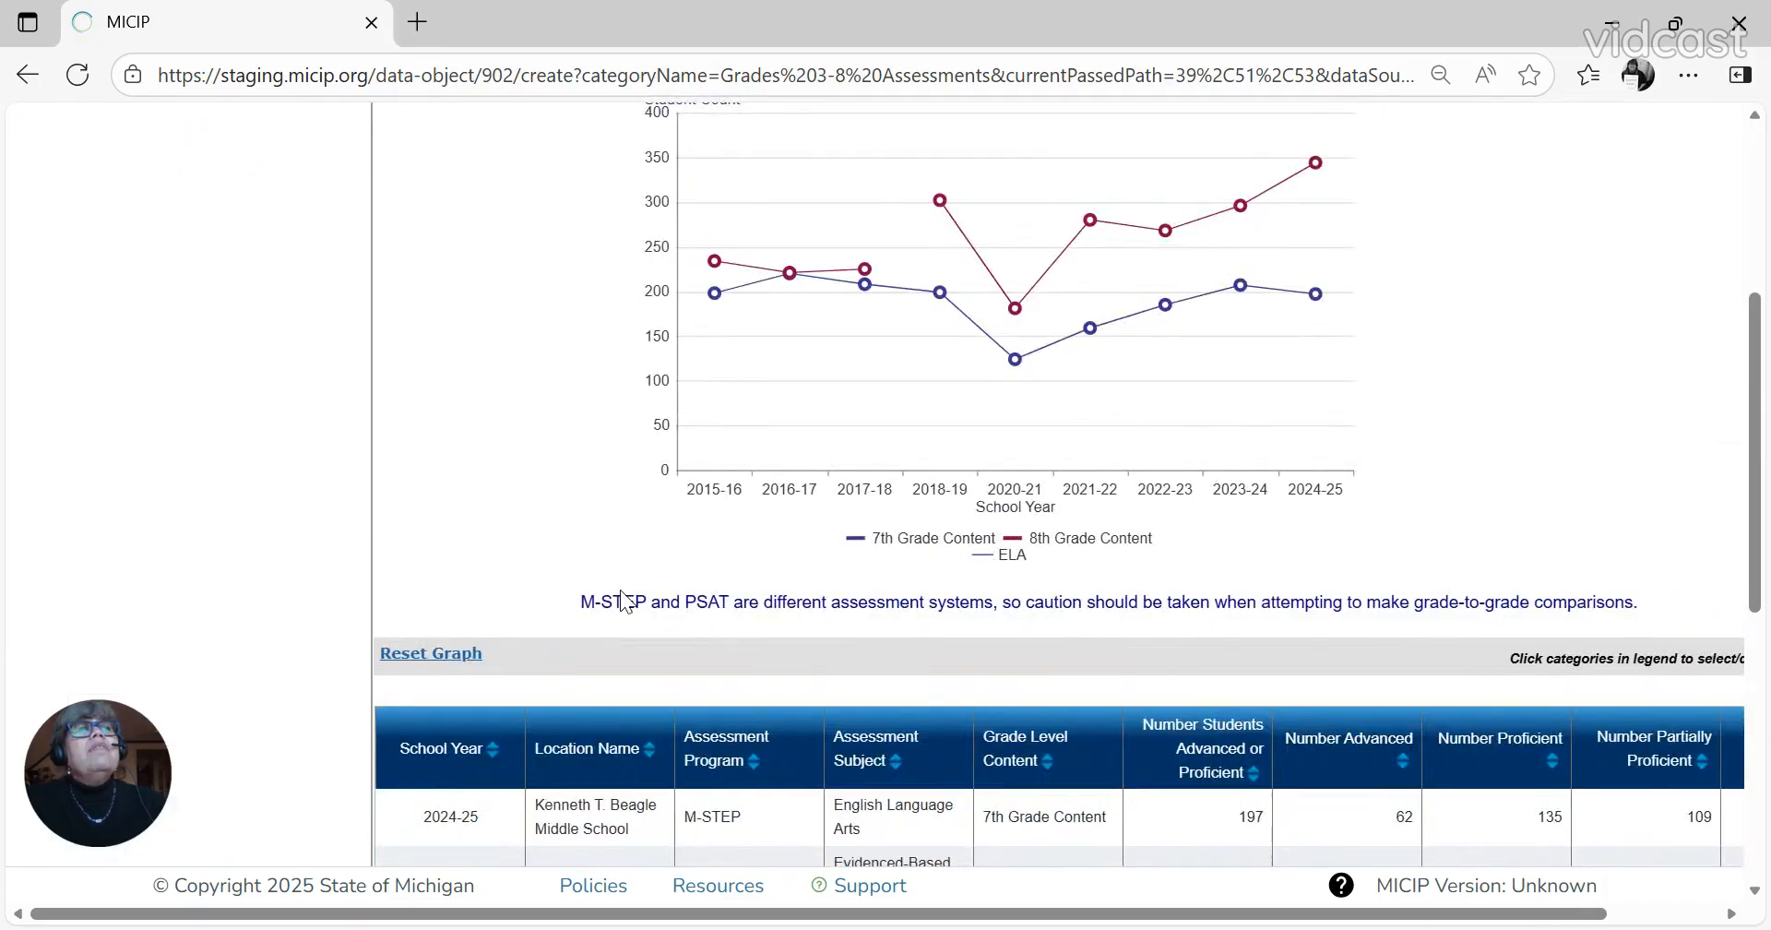
# Step: Replace the mathematics report's title with the previously used "2015-2025 CSI ELA trend Mstep proficiency"
pyautogui.click(1446, 288)
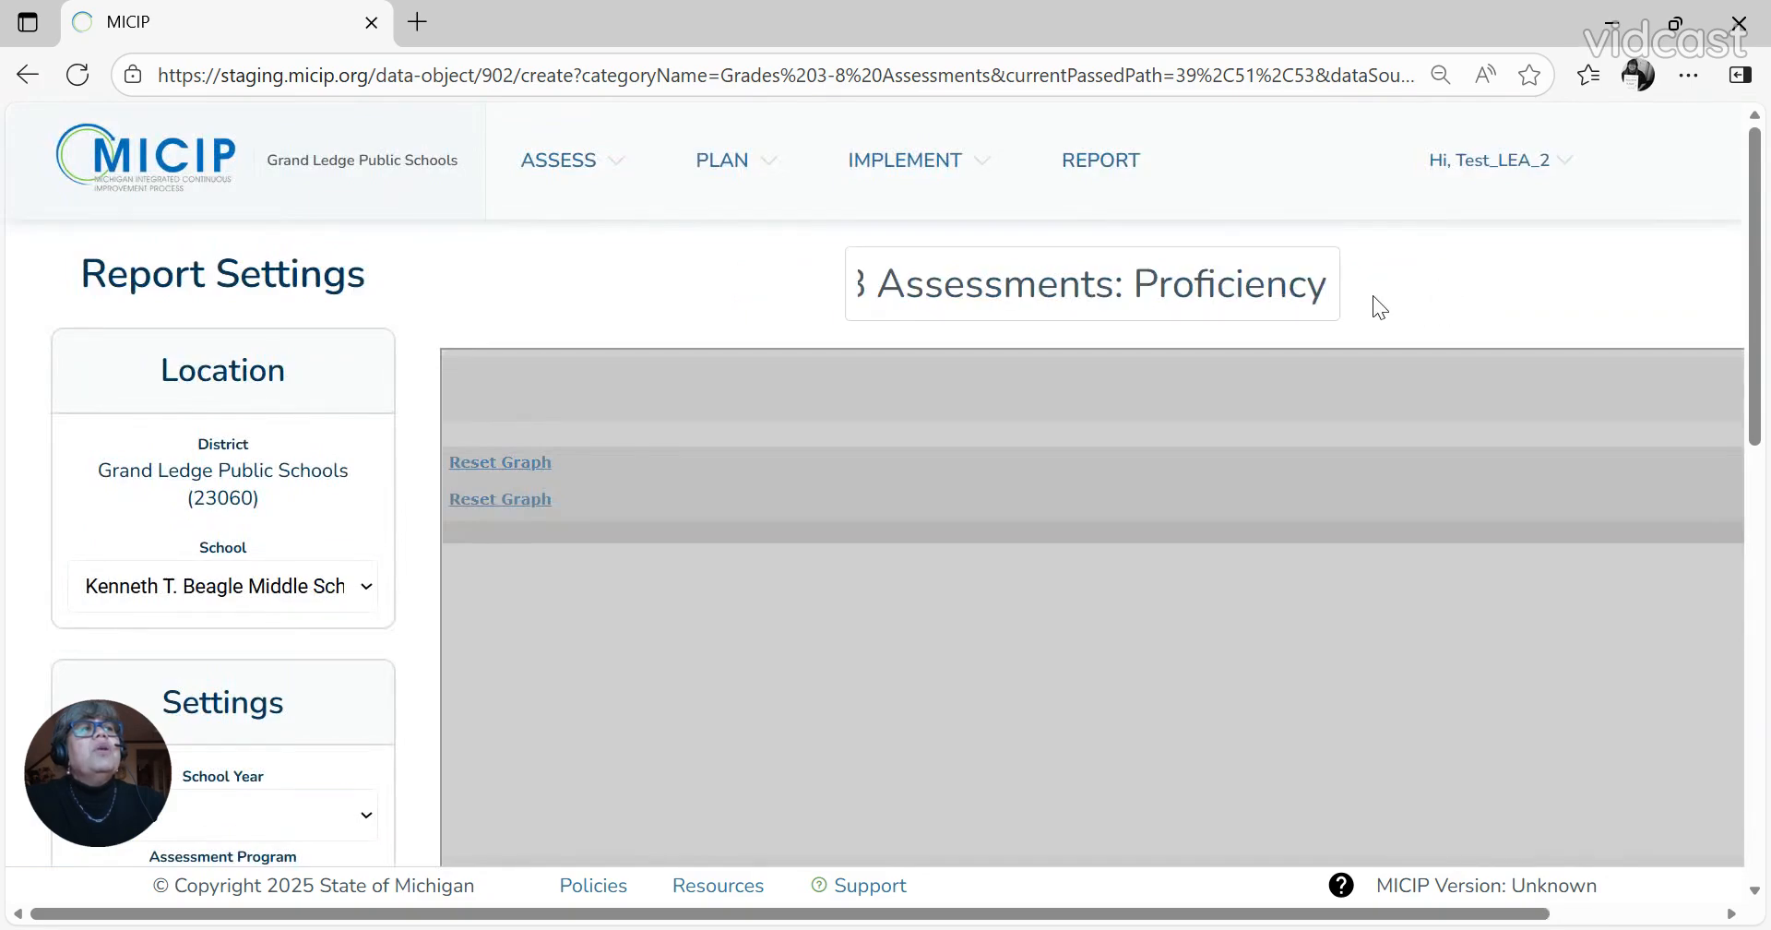
pyautogui.moveTo(1336, 288); pyautogui.dragTo(744, 316)
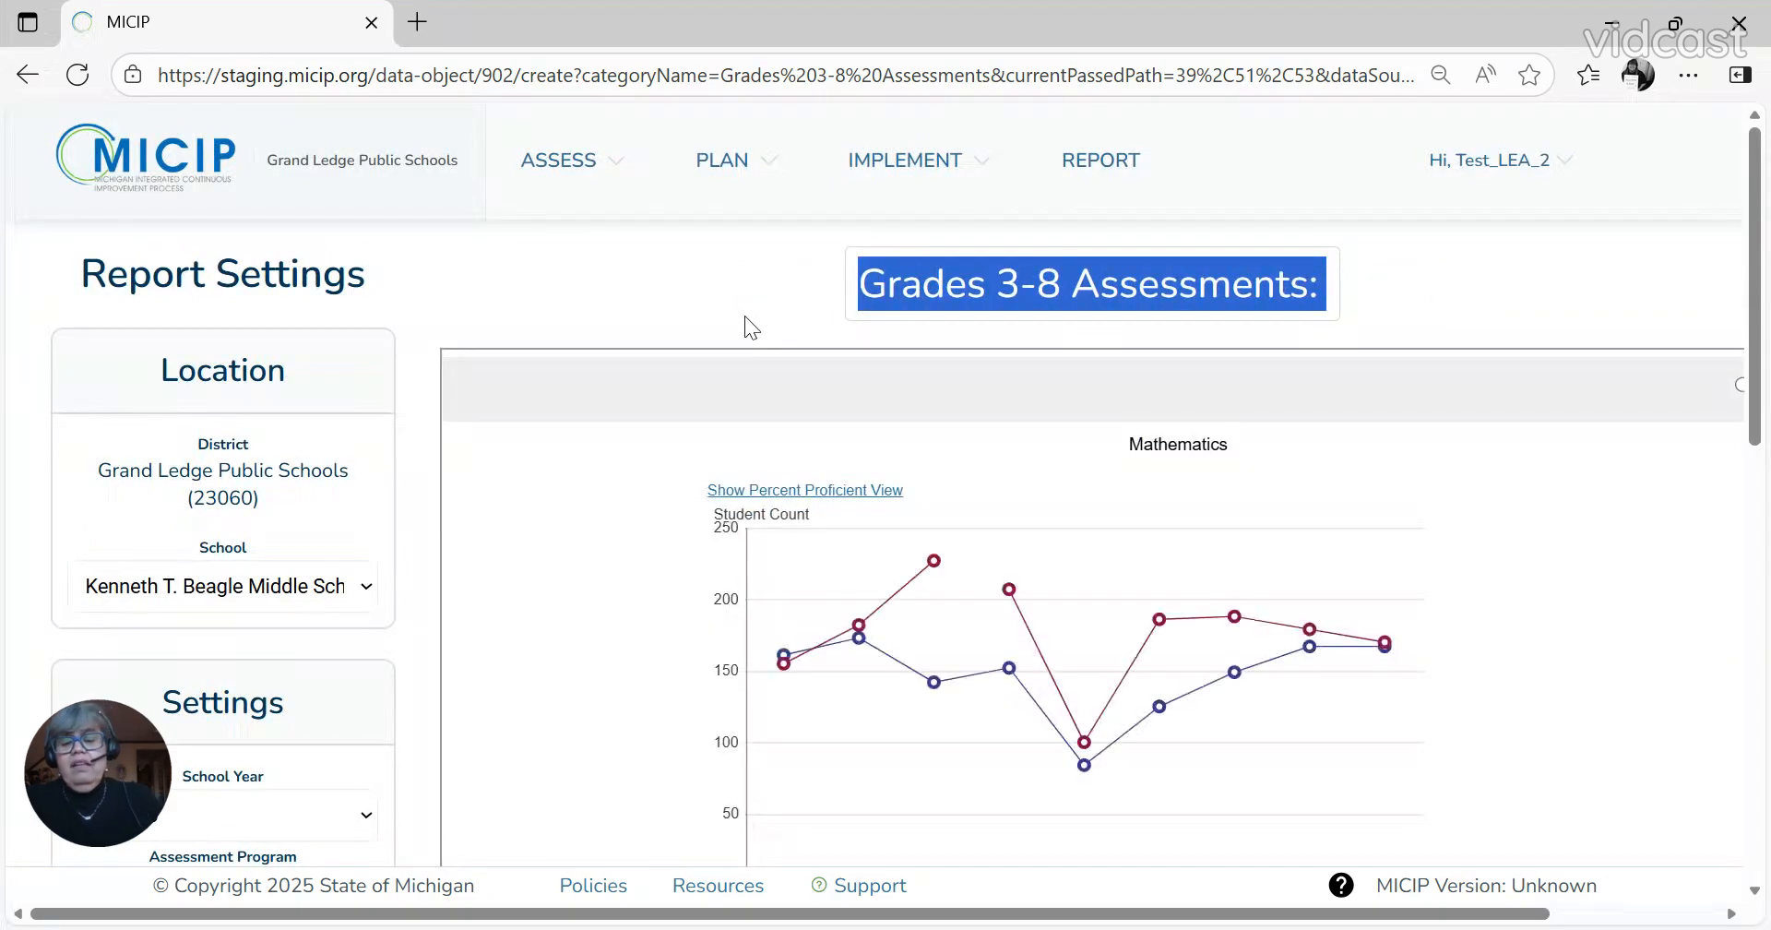
pyautogui.write('20')
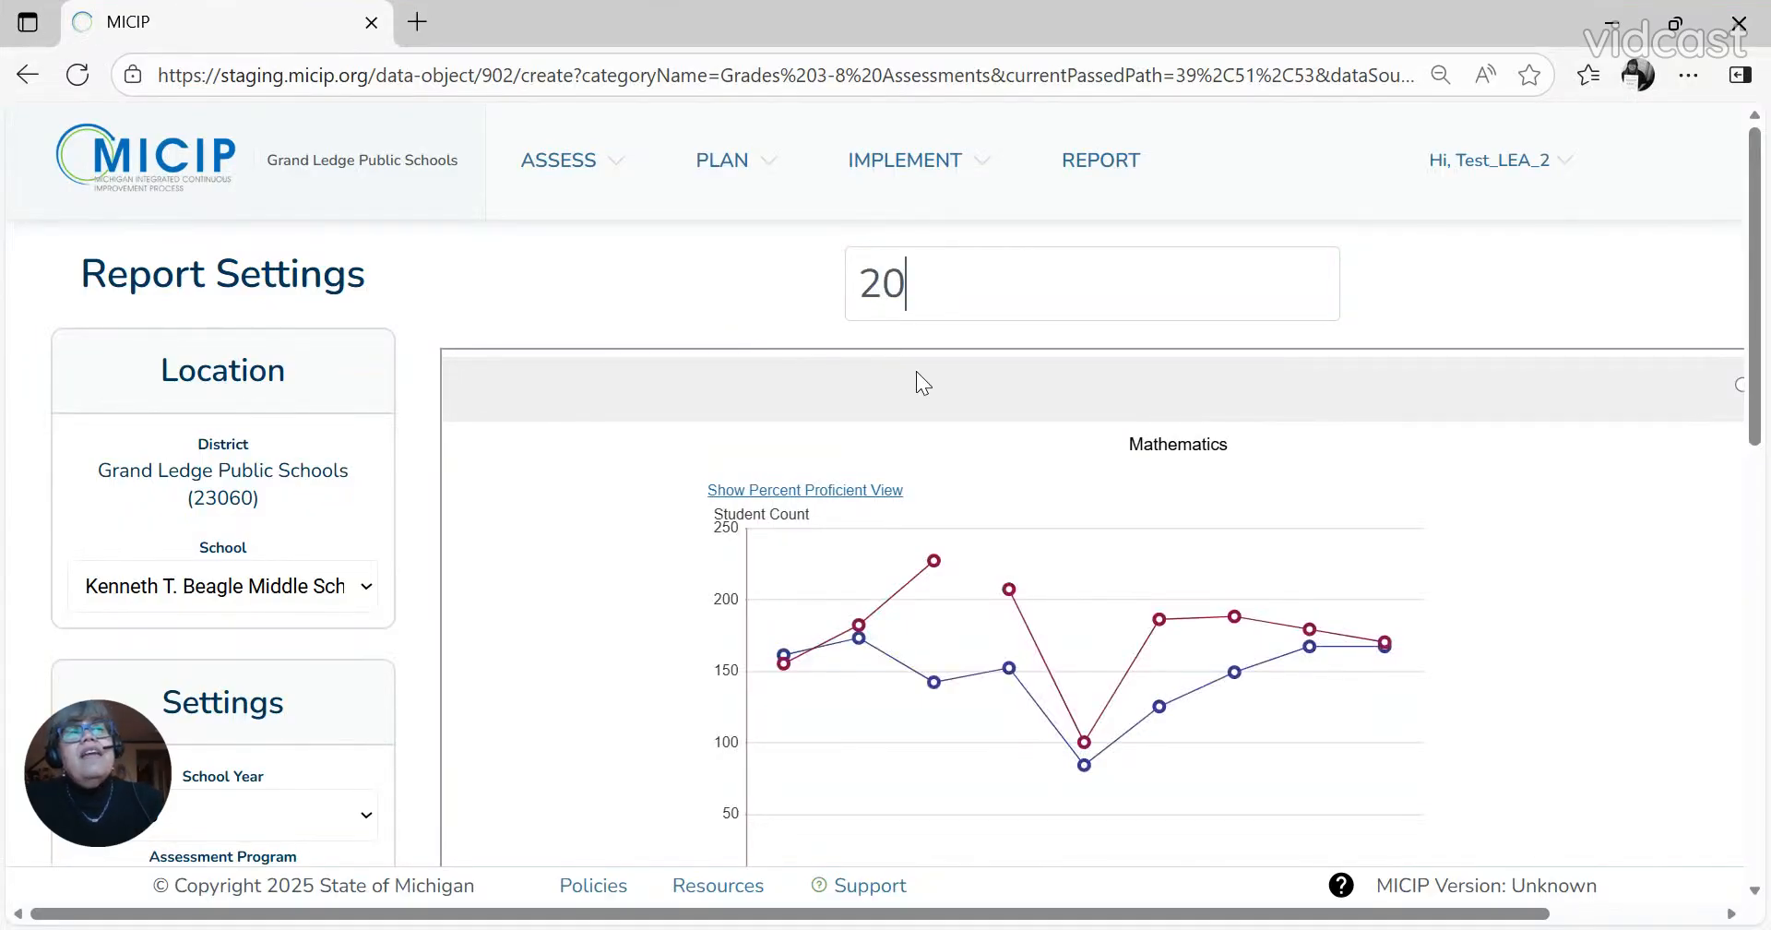
pyautogui.click(949, 395)
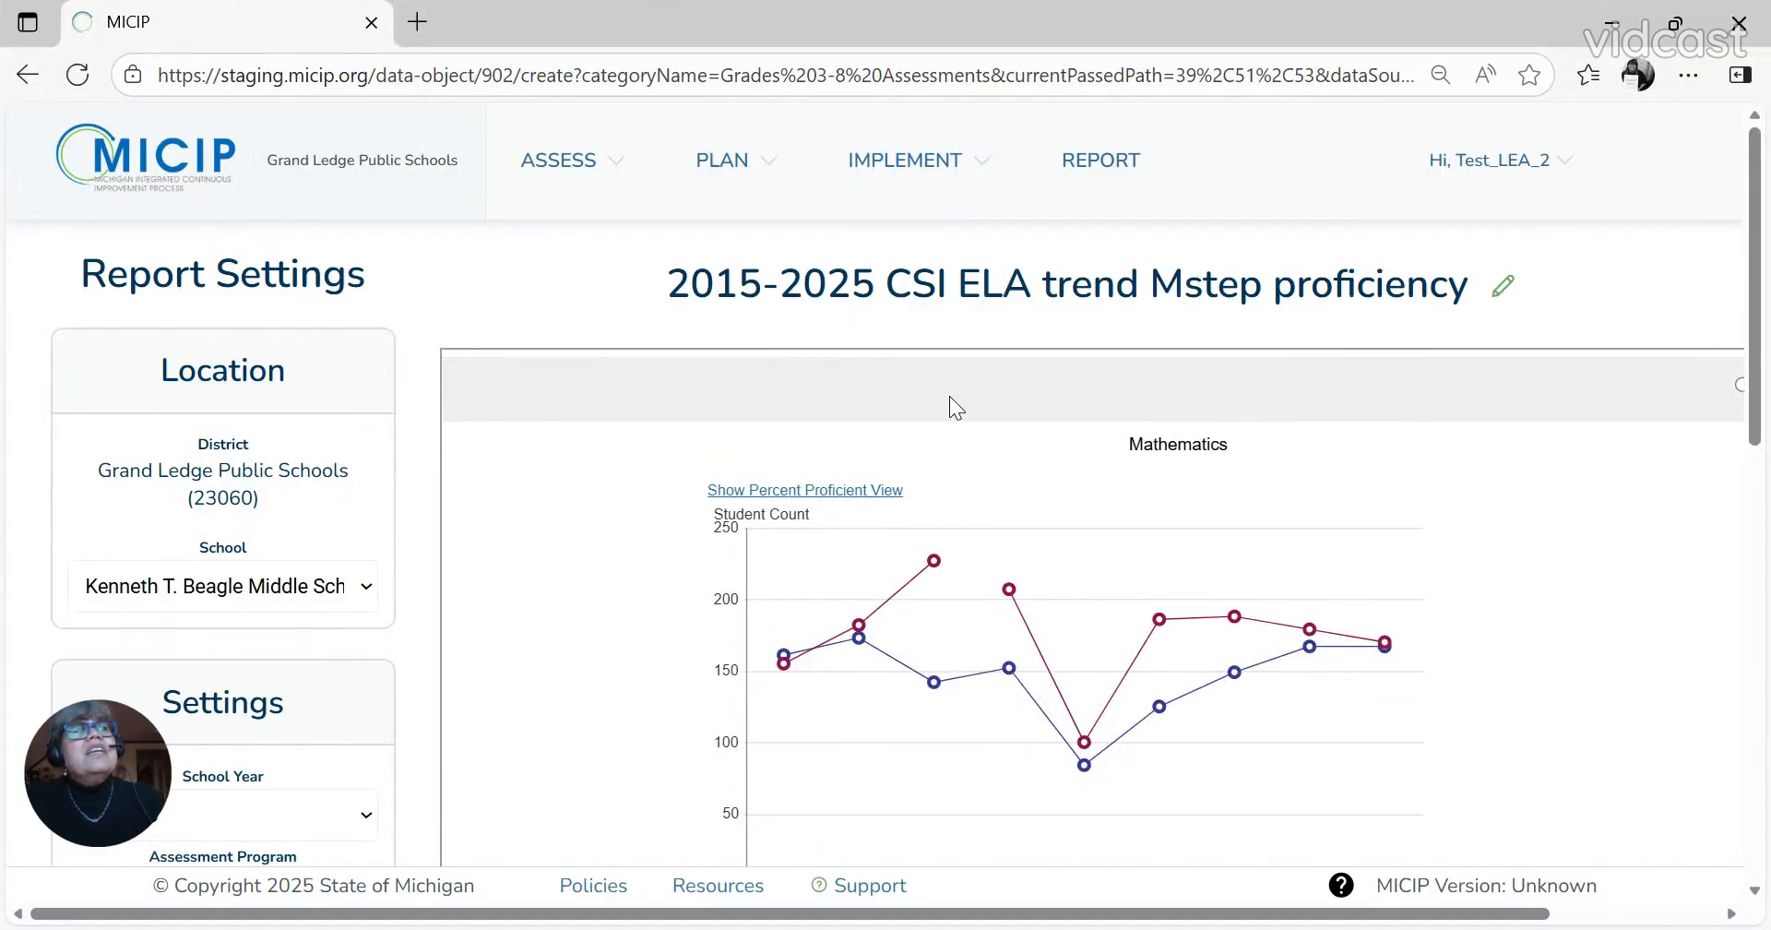
# Step: Change "ELA" to "Math" in the report title so it reads "2015-2025 CSI Math trend Mstep proficiency"
pyautogui.click(1503, 286)
pyautogui.click(946, 286)
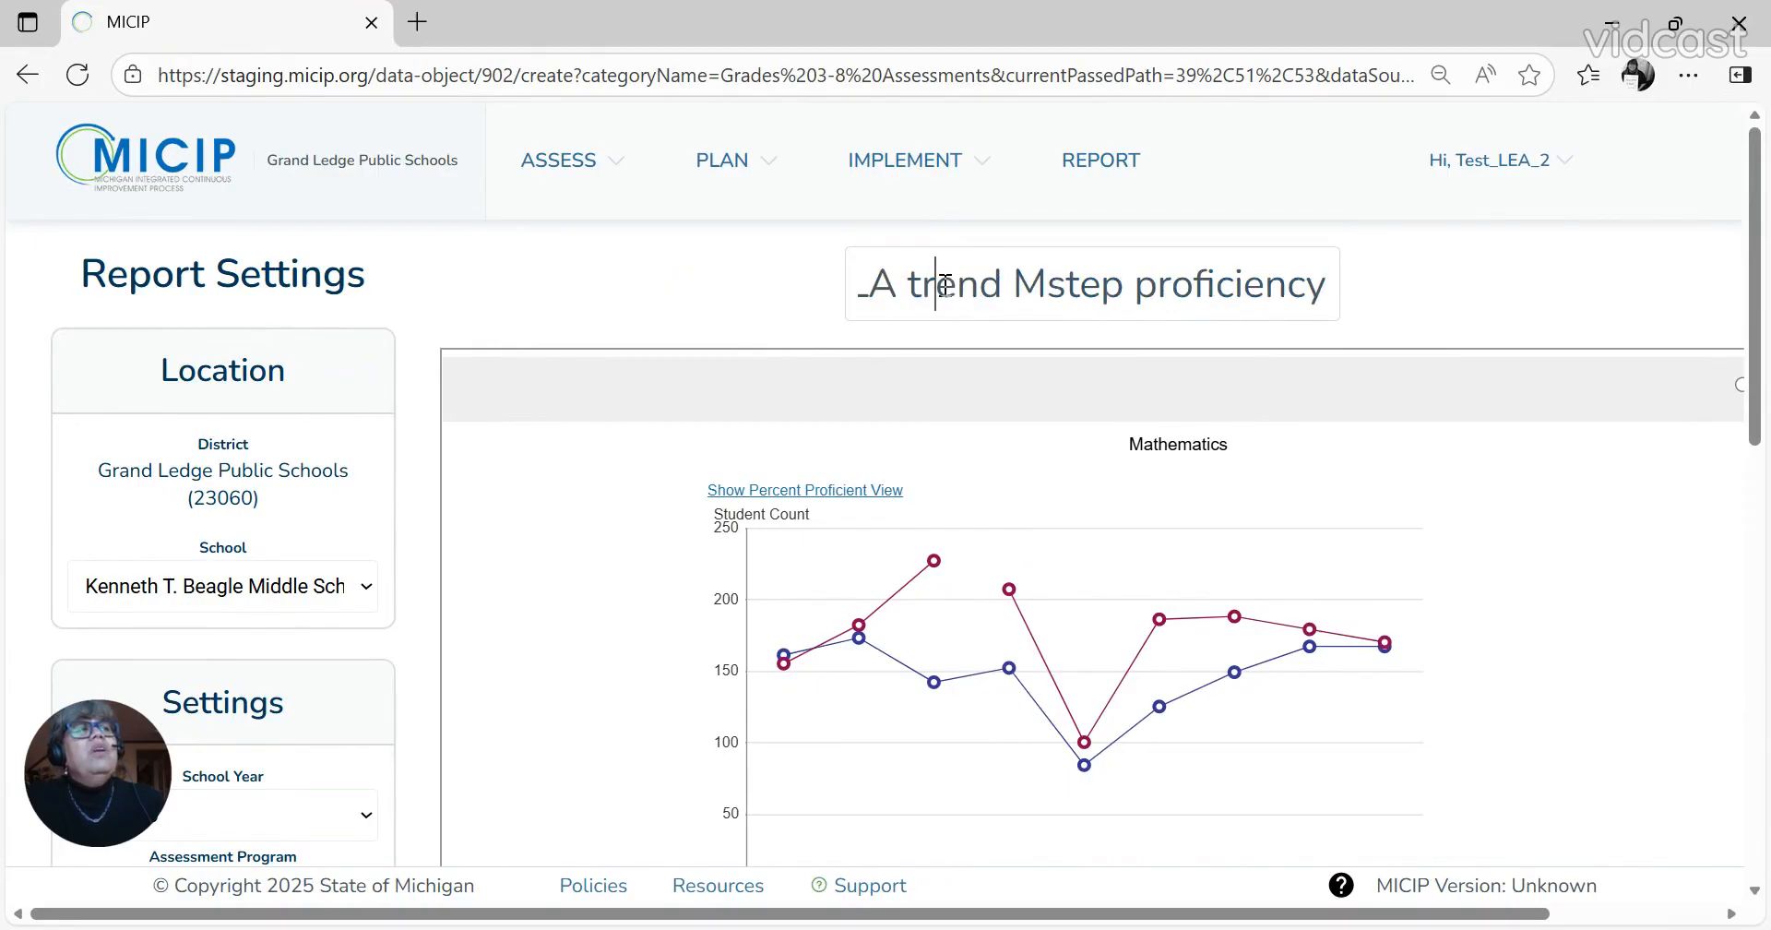
pyautogui.press('Left')
pyautogui.press('Left')
pyautogui.press('Left')
pyautogui.press('Left')
pyautogui.press('Left')
pyautogui.press('Left')
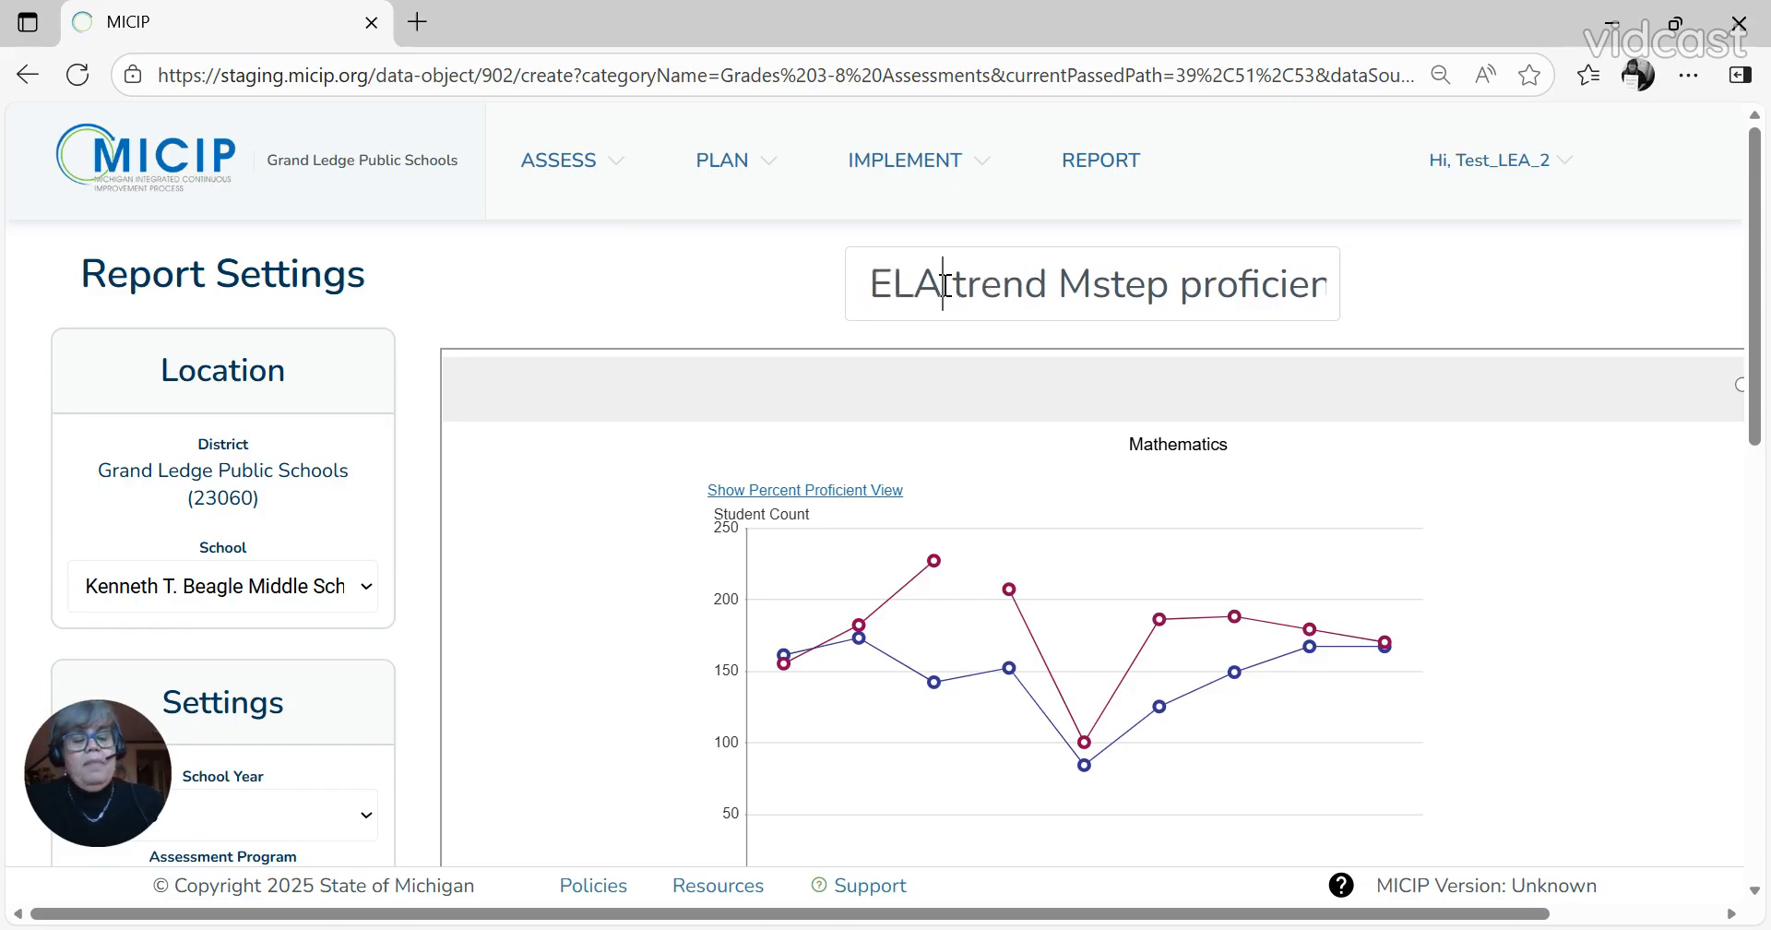
pyautogui.press('BackSpace')
pyautogui.press('BackSpace')
pyautogui.press('BackSpace')
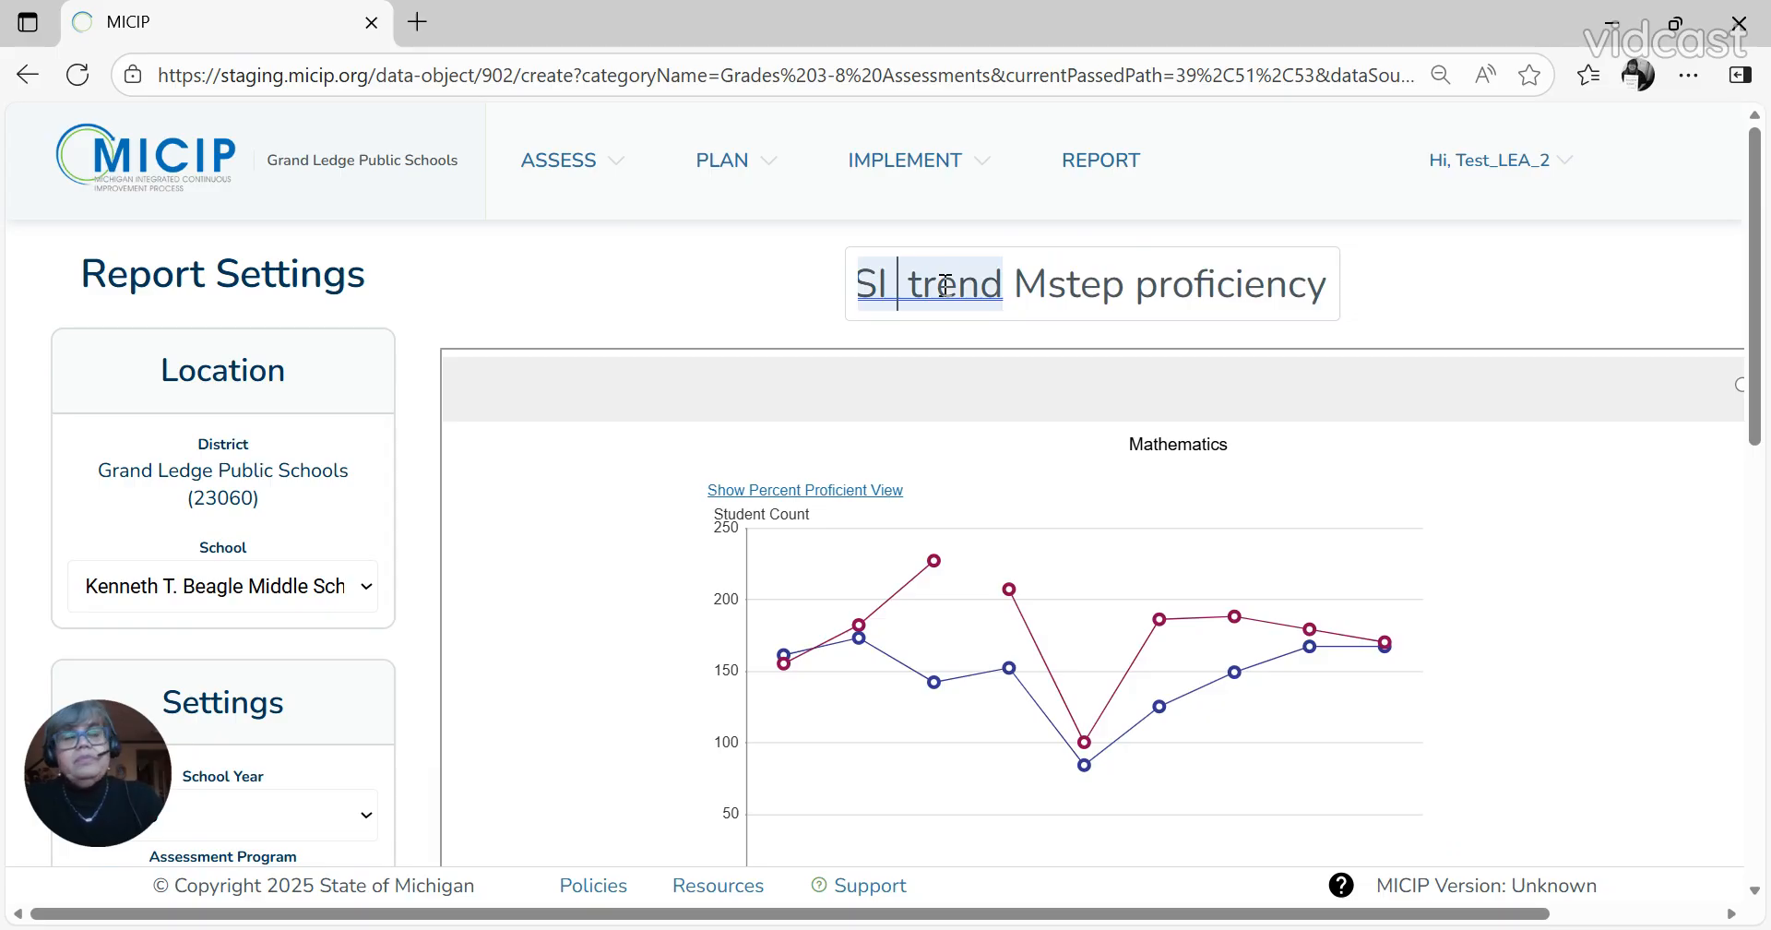
pyautogui.write('Math')
pyautogui.click(716, 306)
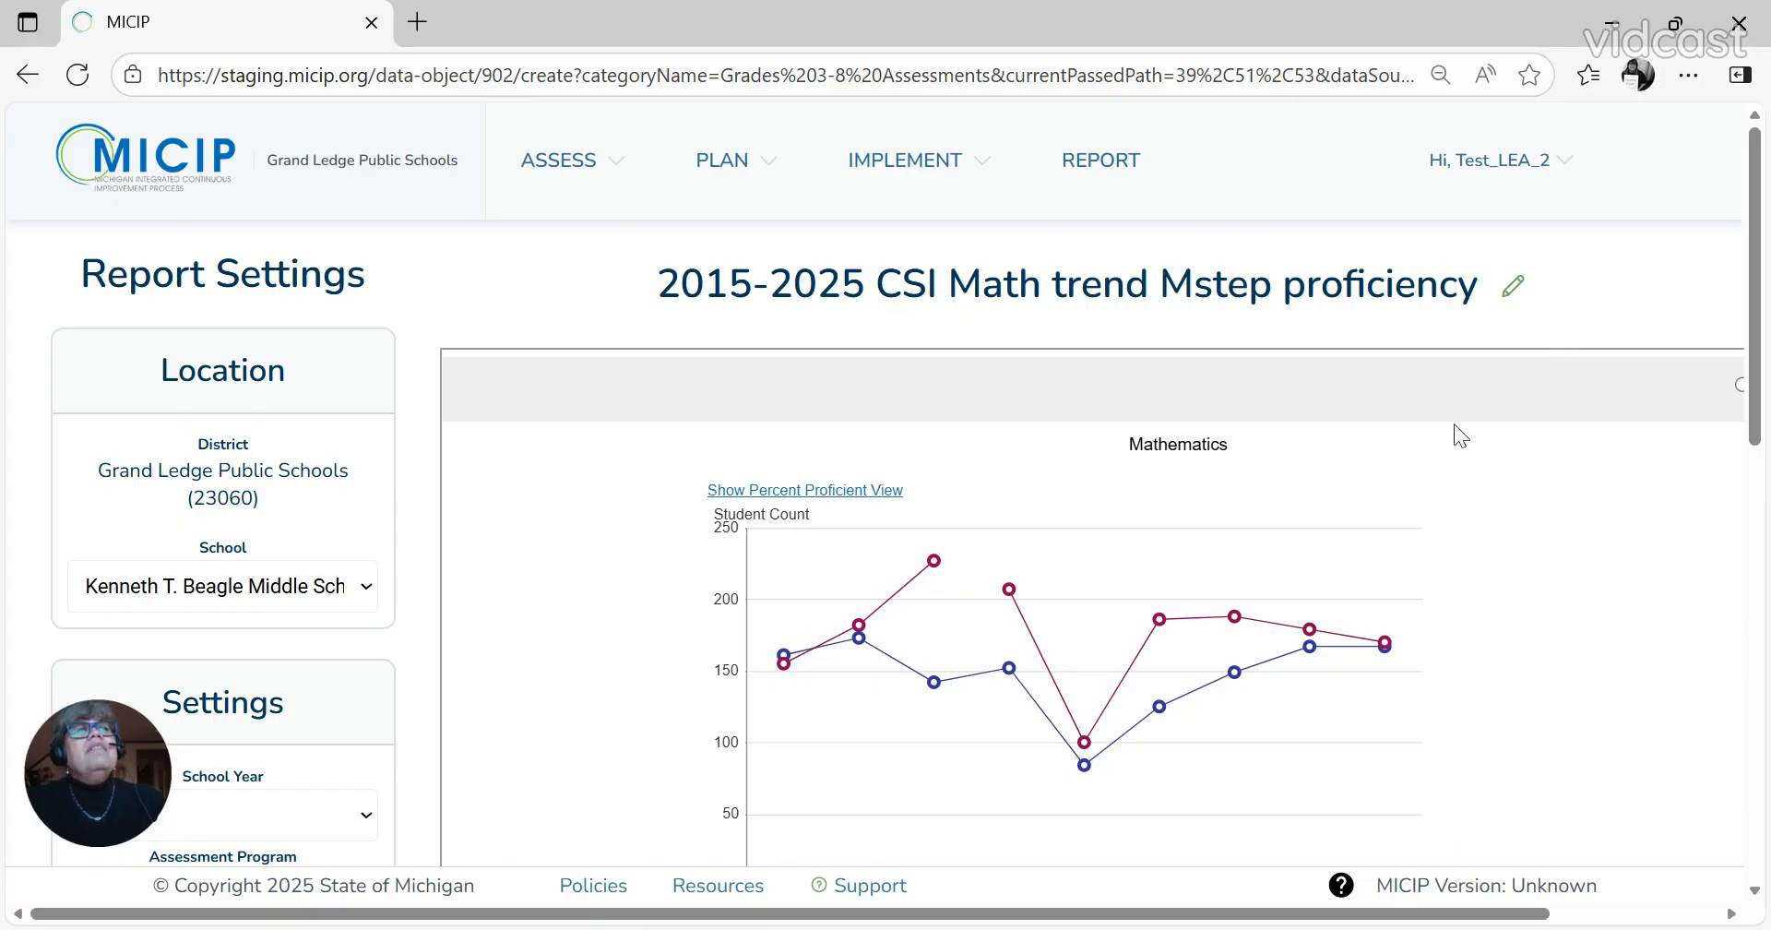
# Step: Review the Math trend report's settings and presentation options, and add the report to the data set
pyautogui.scroll(-5, 432, 711)
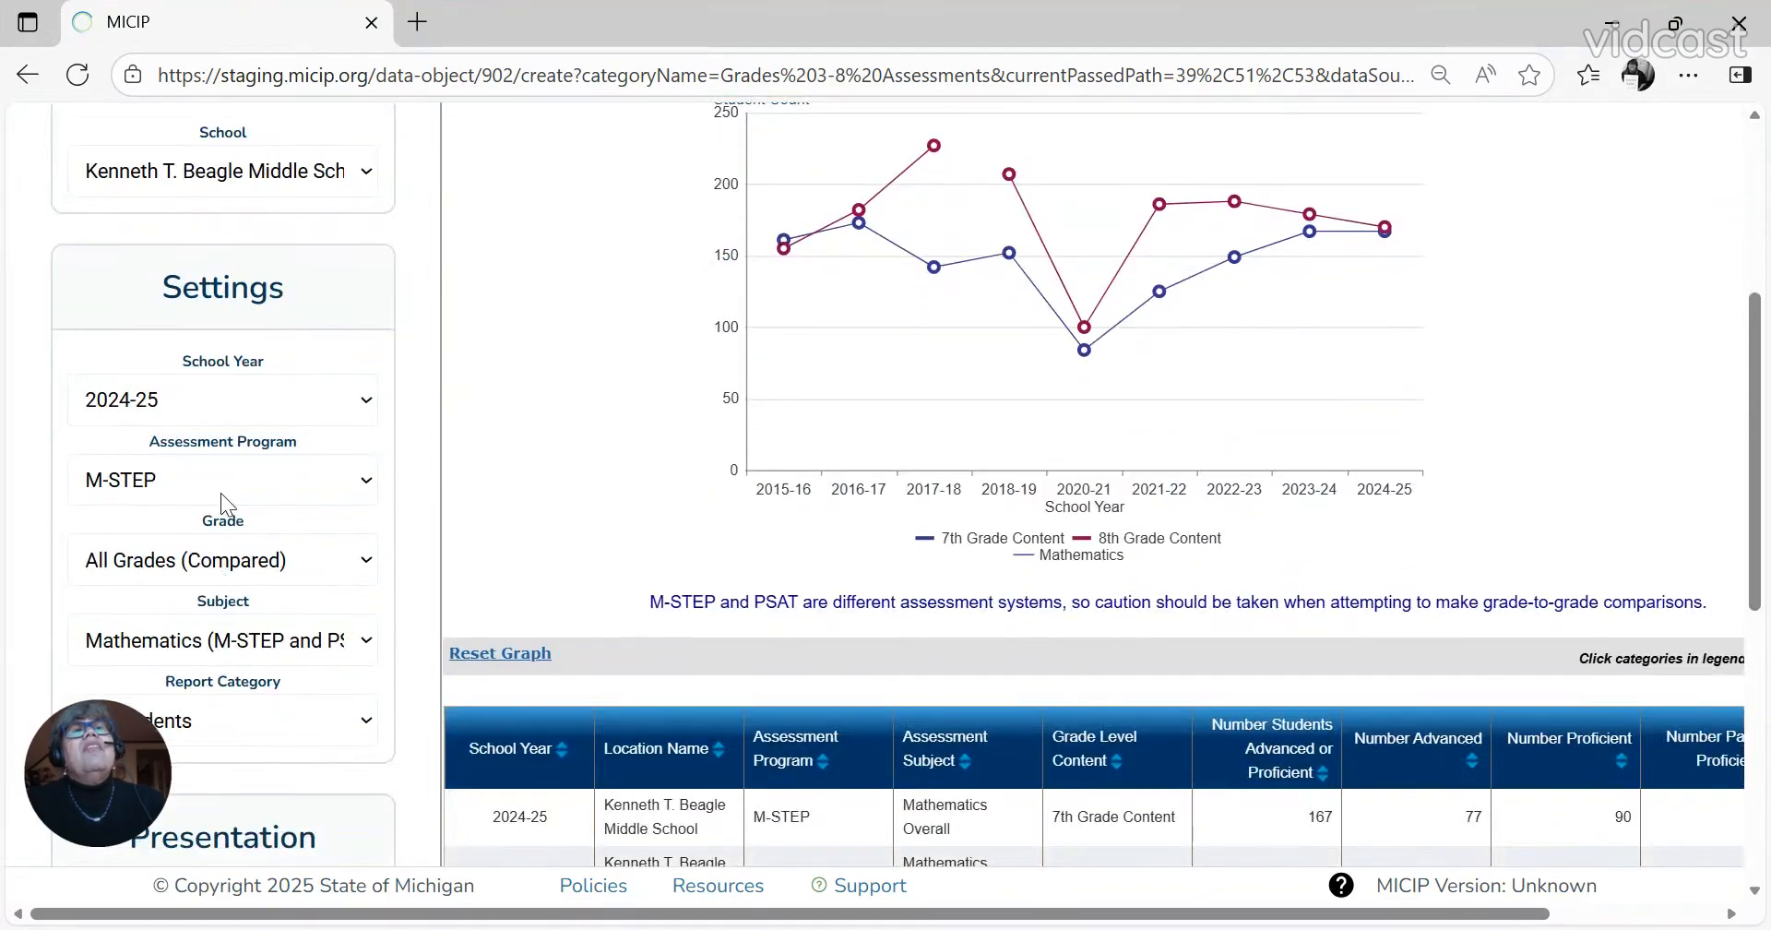
pyautogui.scroll(-6, 227, 651)
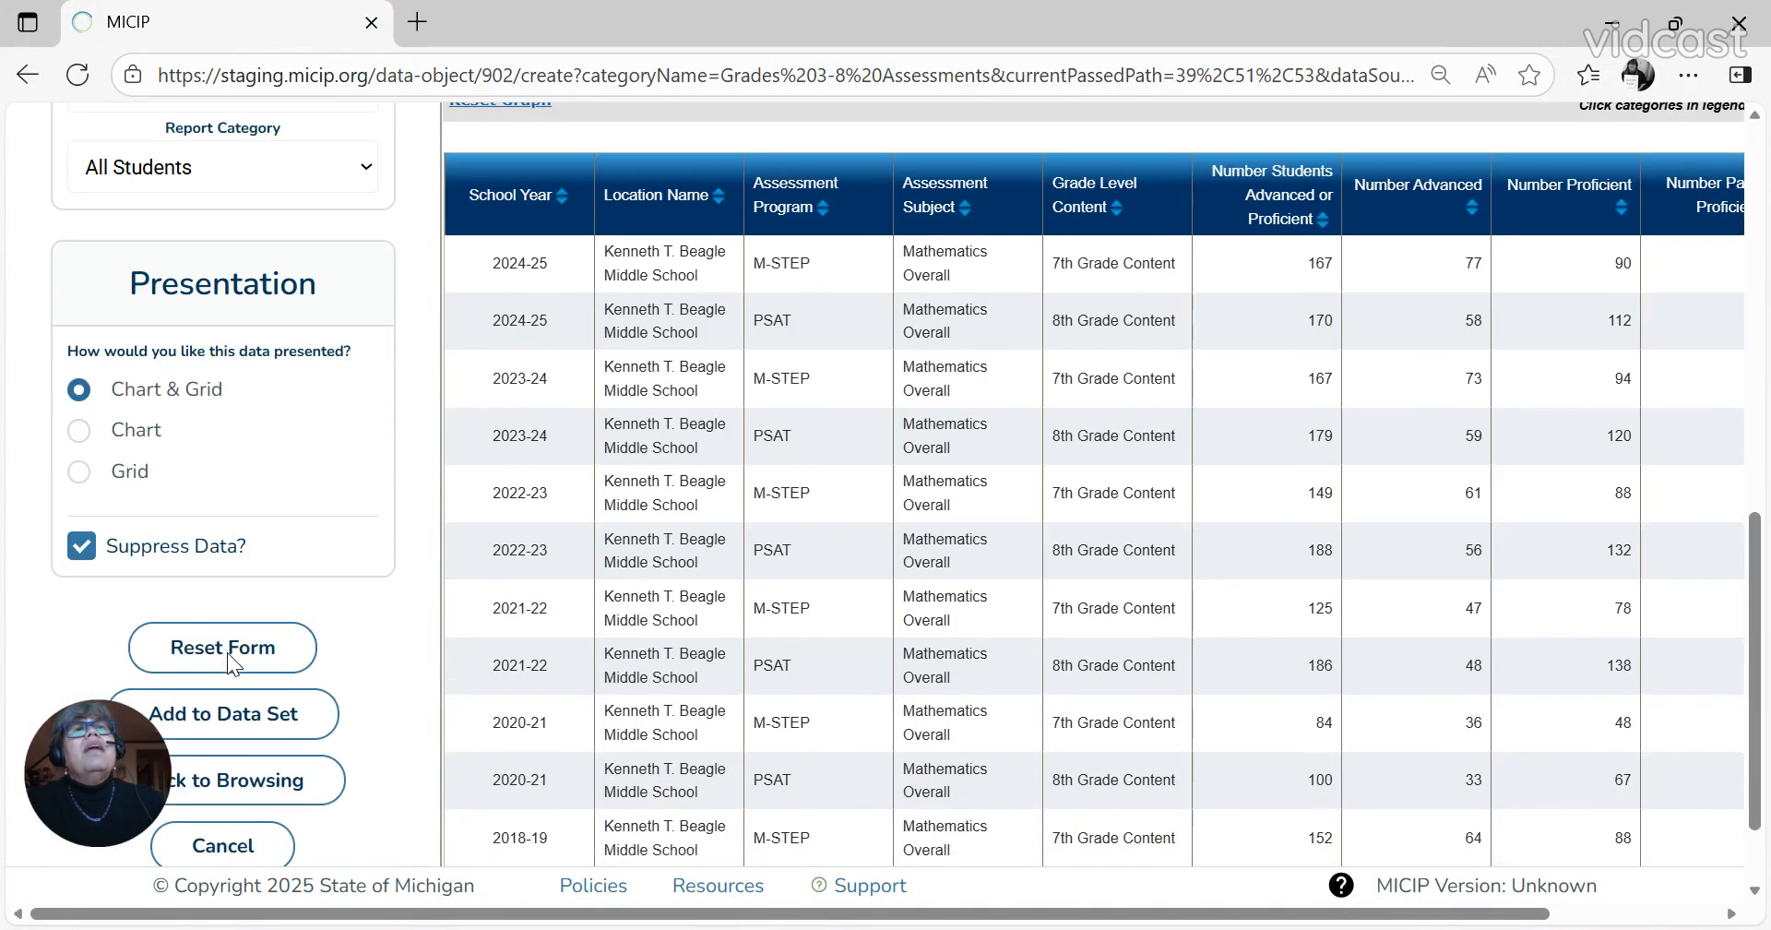
pyautogui.scroll(-3, 249, 553)
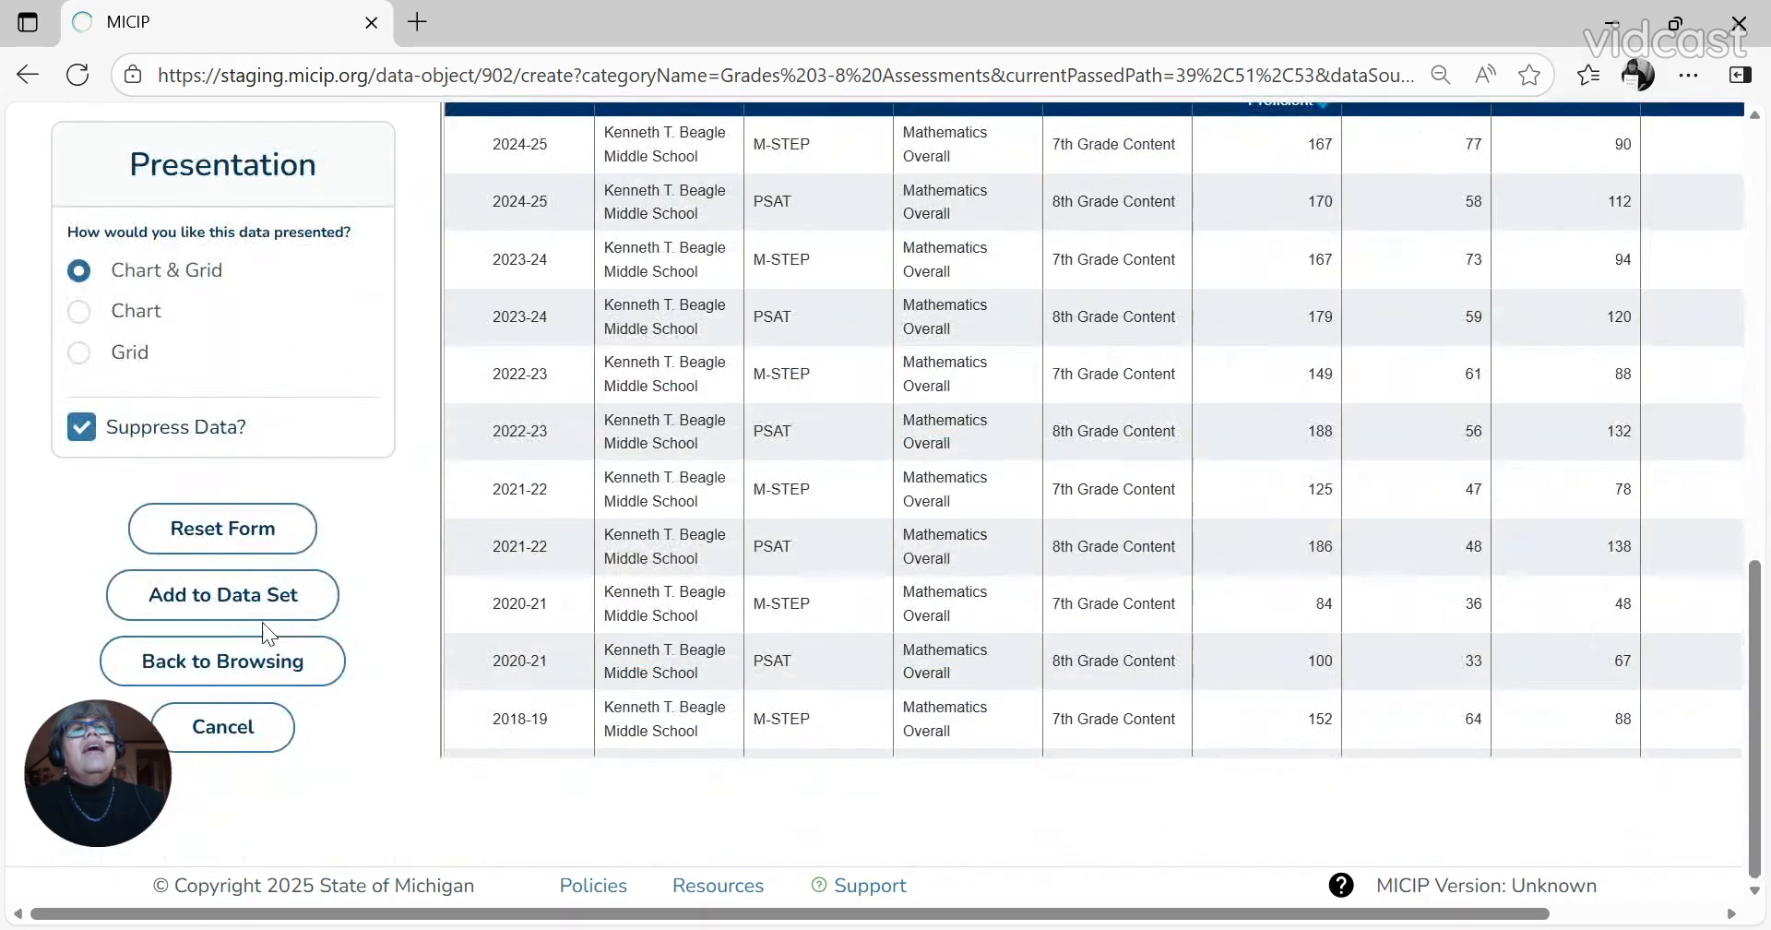
pyautogui.click(261, 595)
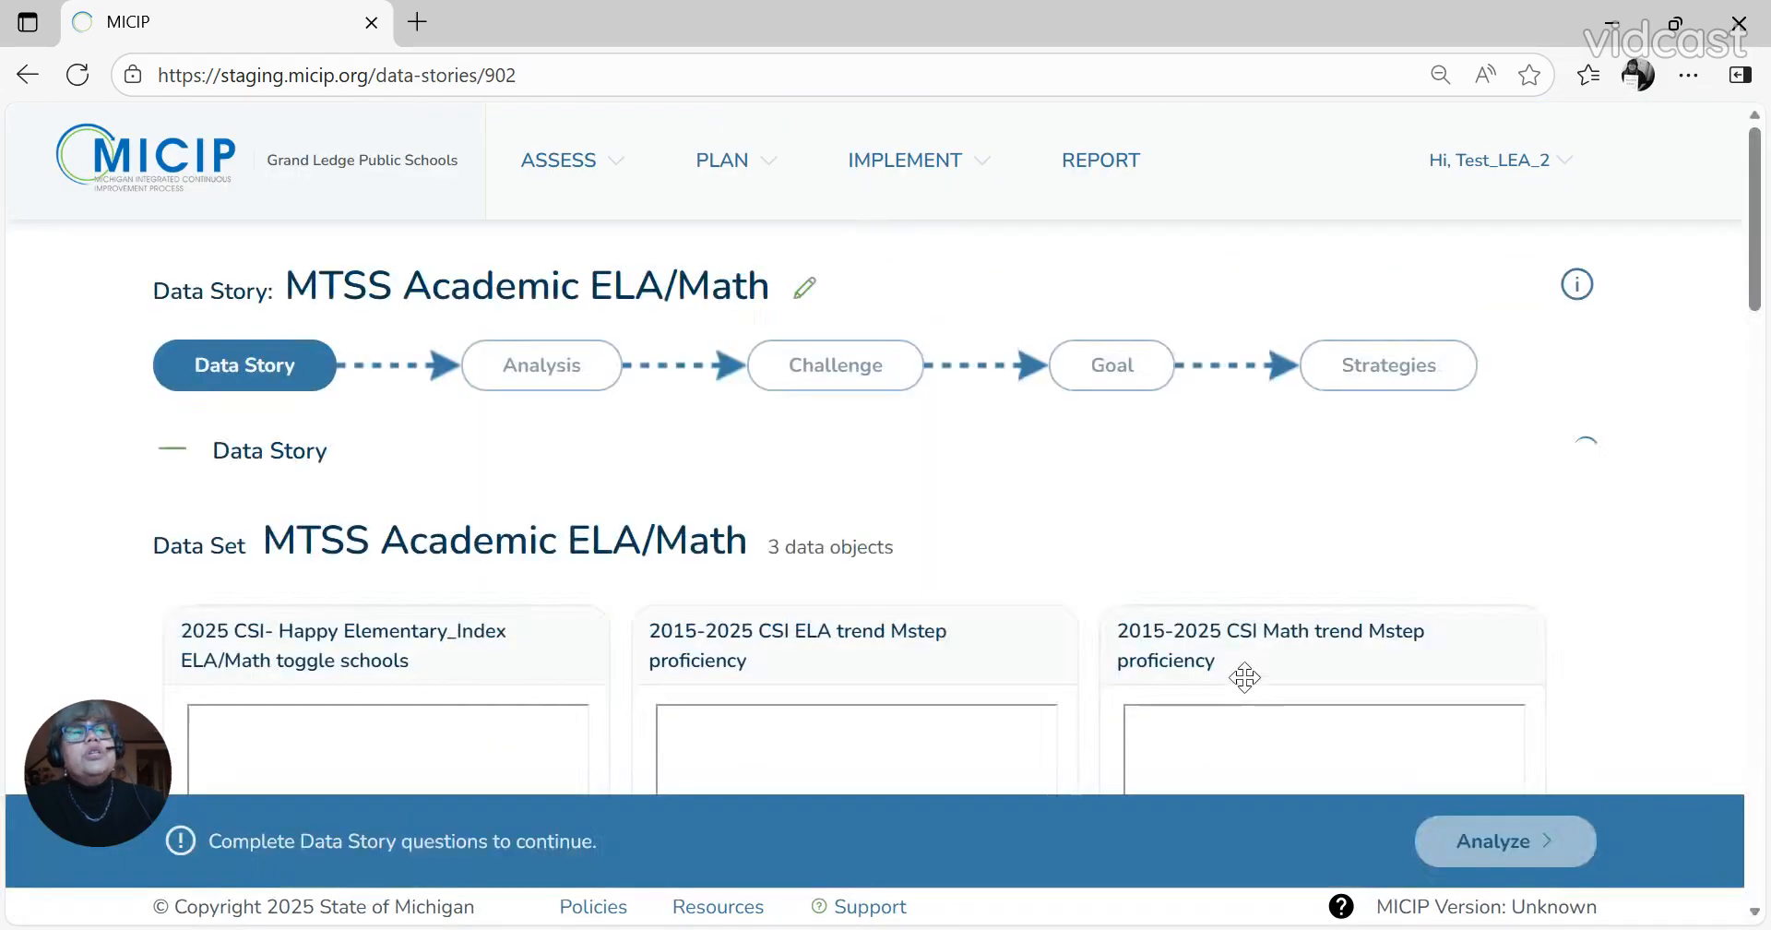
# Step: Start a new data object from MI School Data with the K-12th Grade Student Counts report "Attendance"
pyautogui.scroll(-3, 1244, 675)
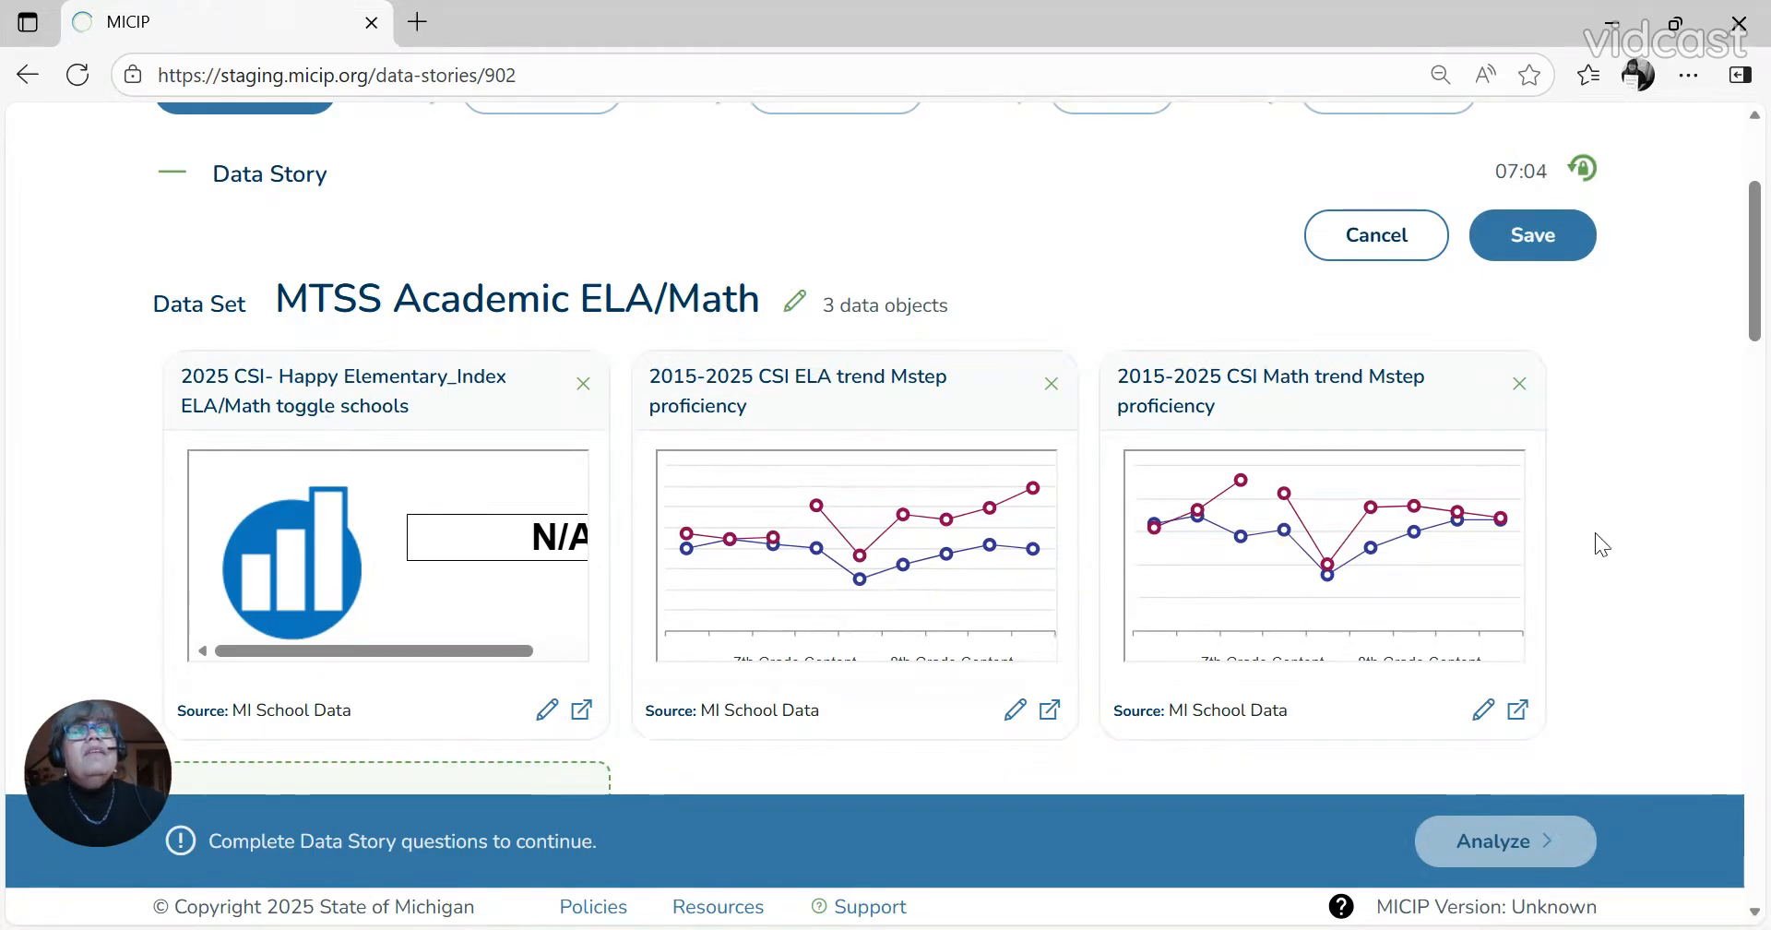
pyautogui.scroll(-3, 1642, 544)
pyautogui.scroll(-2, 1638, 539)
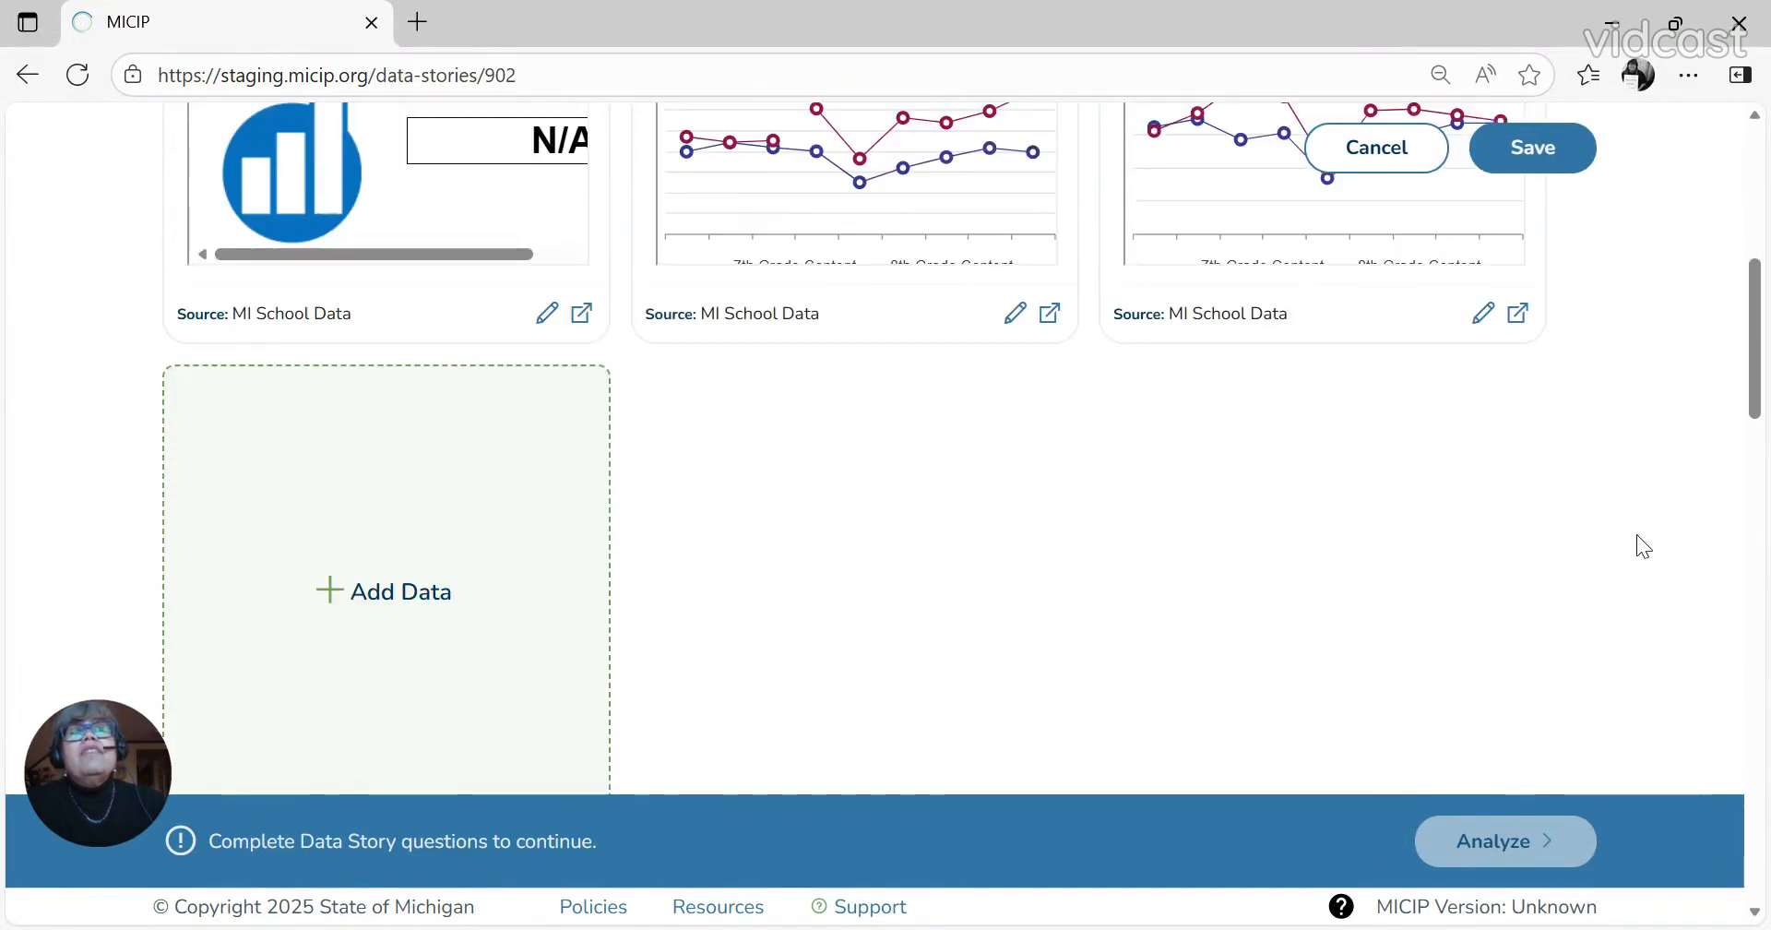
pyautogui.click(360, 576)
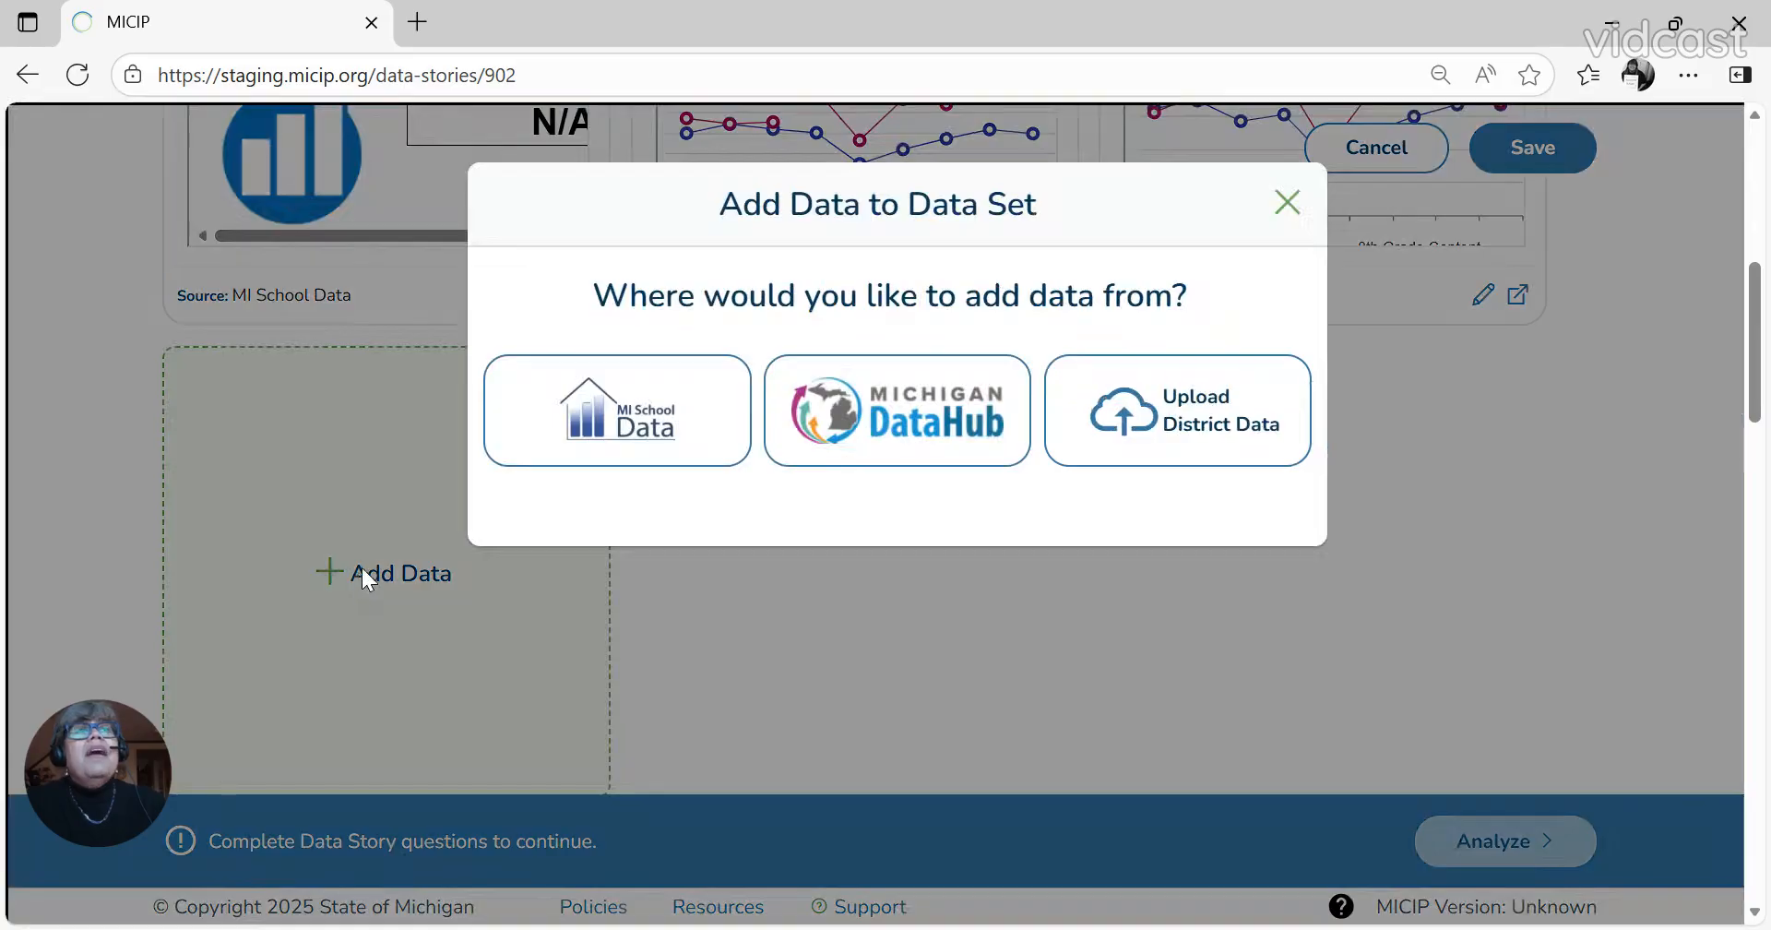
pyautogui.click(666, 403)
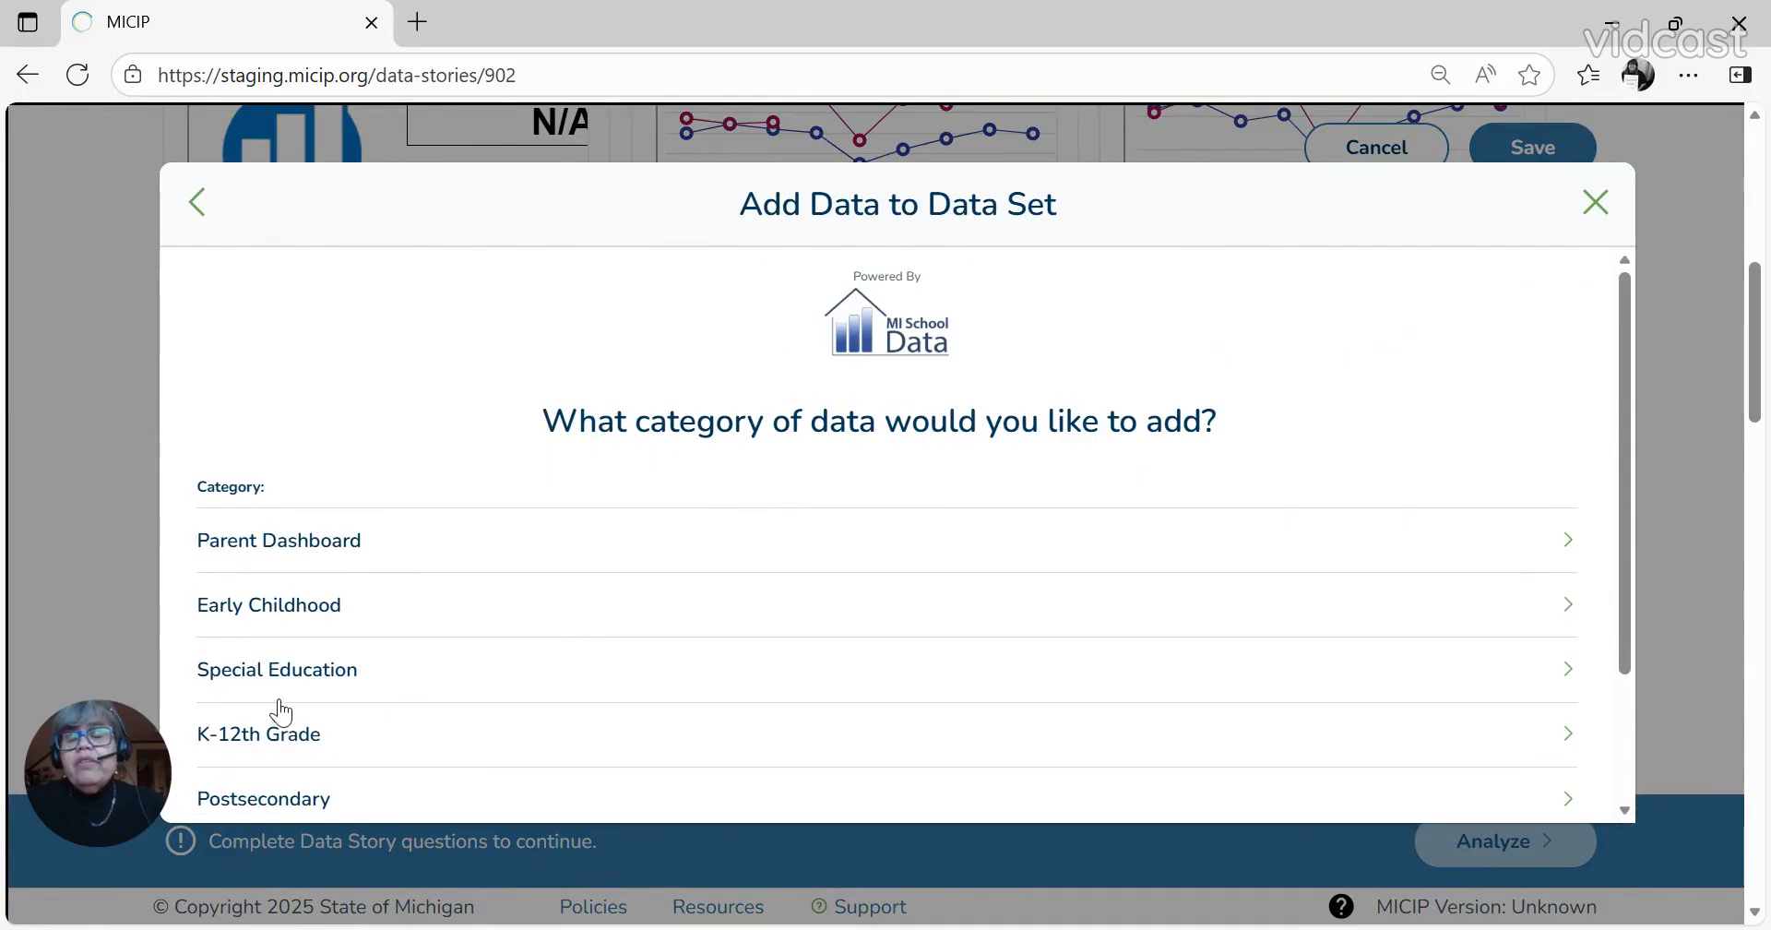
pyautogui.scroll(-2, 415, 728)
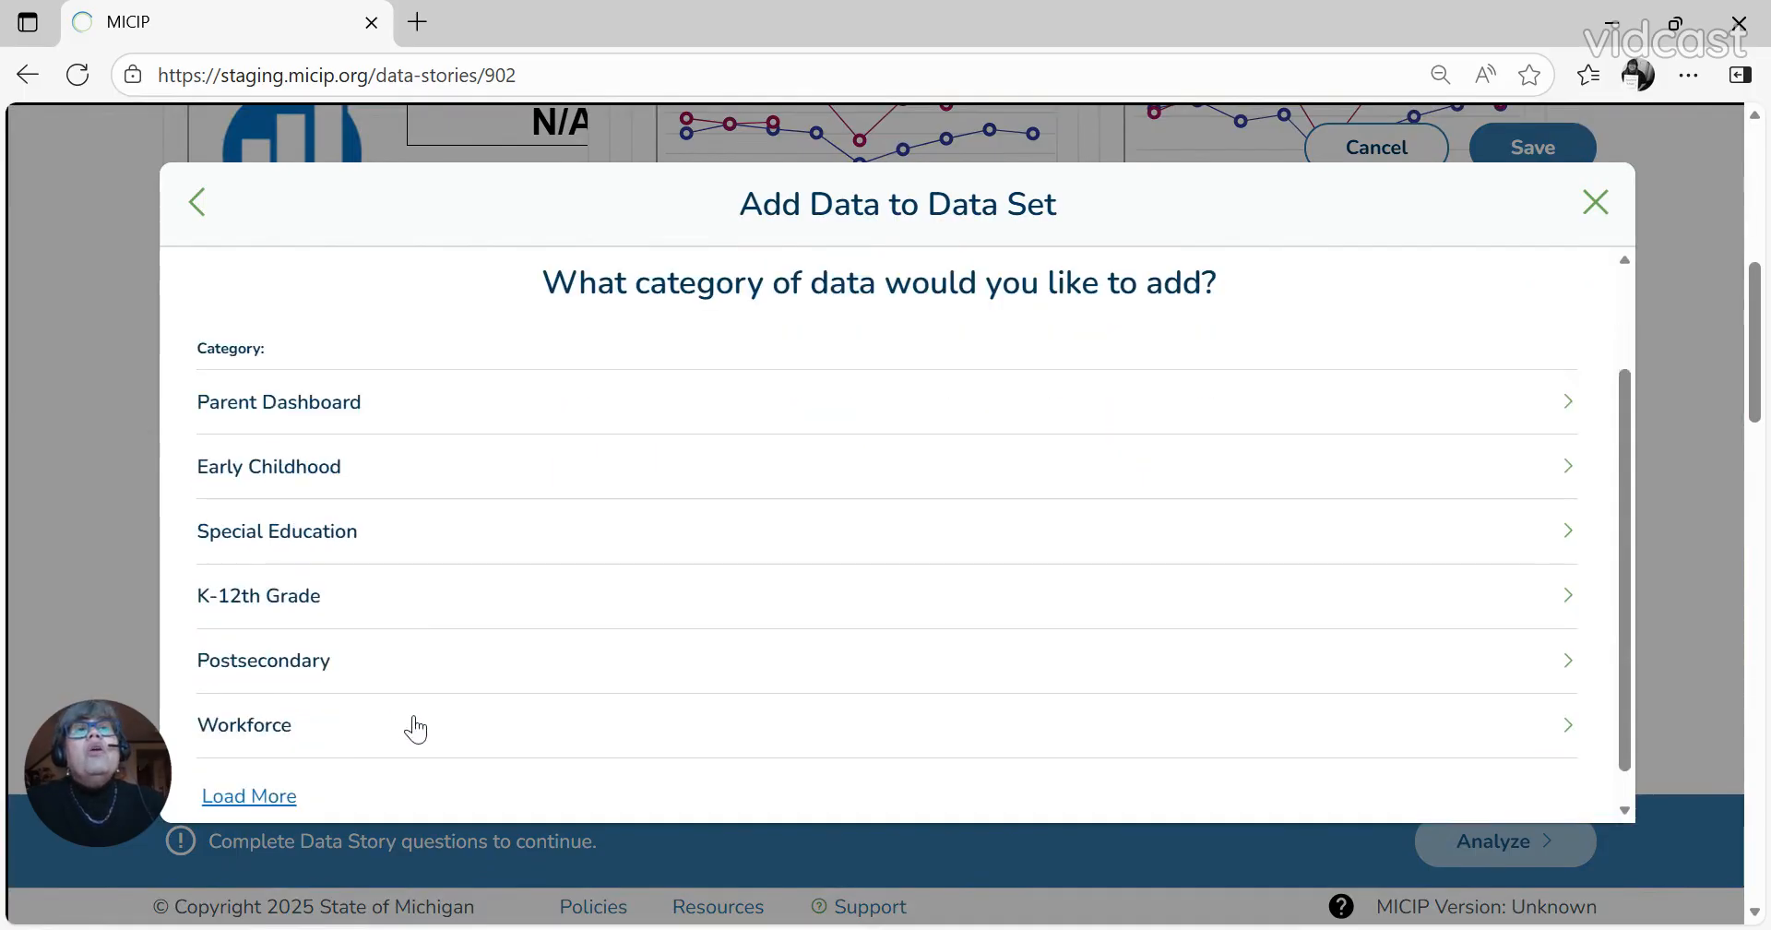
pyautogui.scroll(-1, 430, 688)
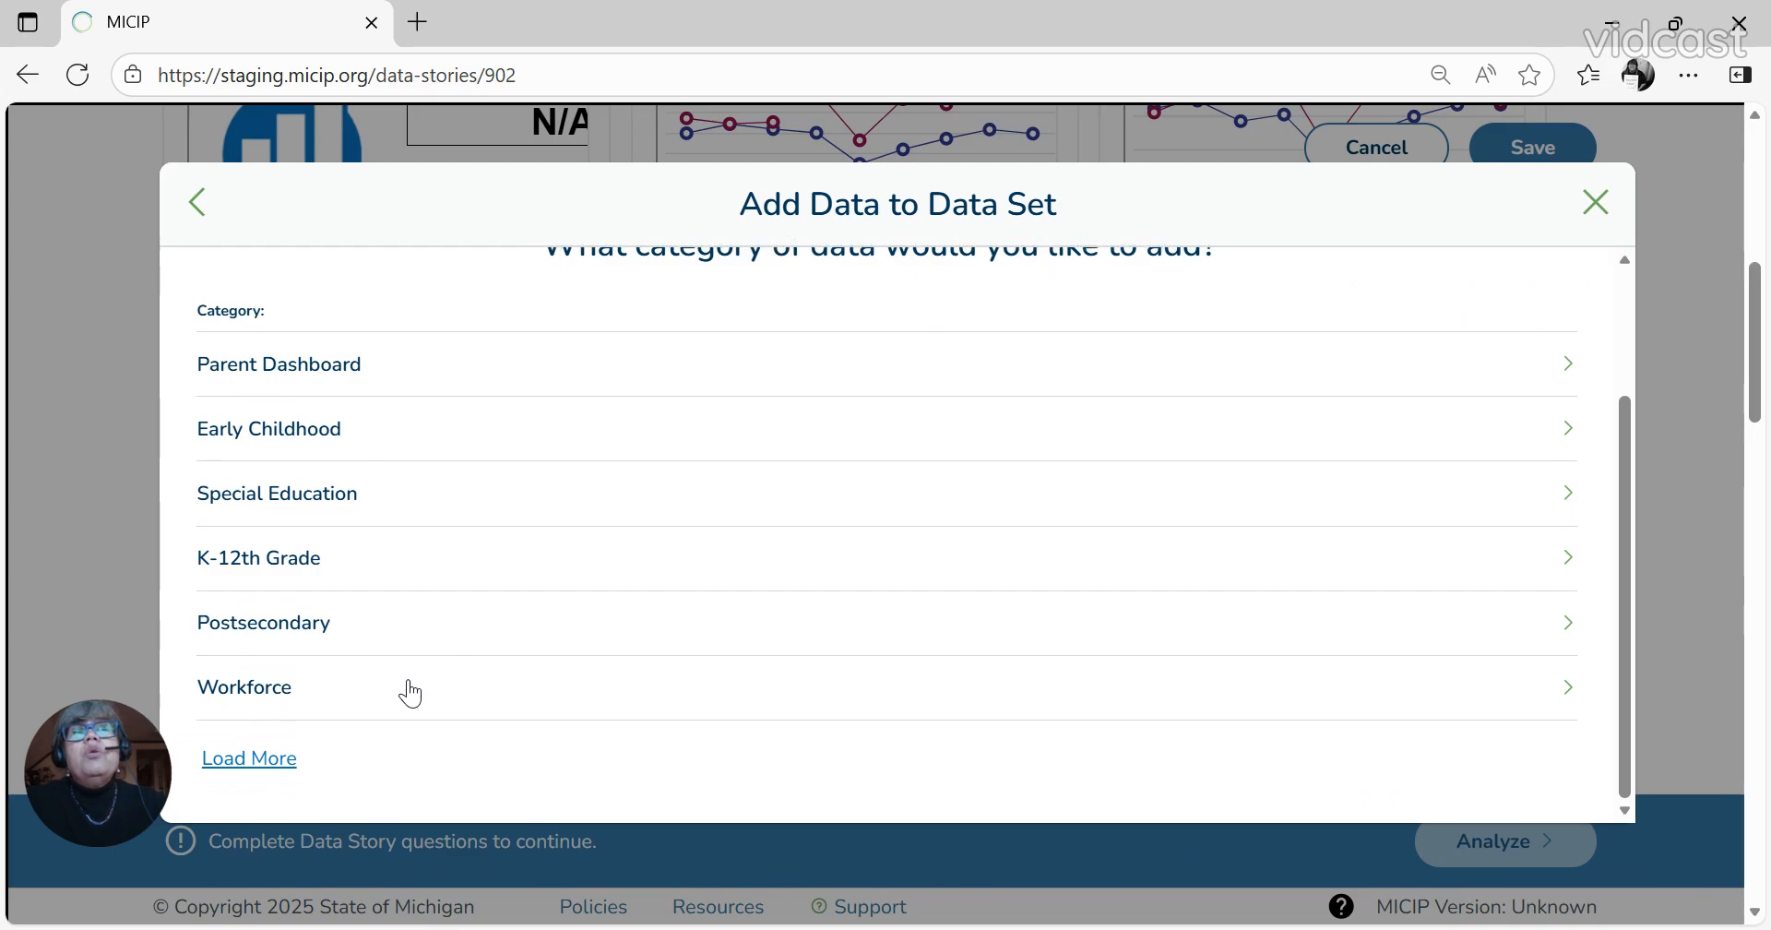
pyautogui.scroll(3, 411, 694)
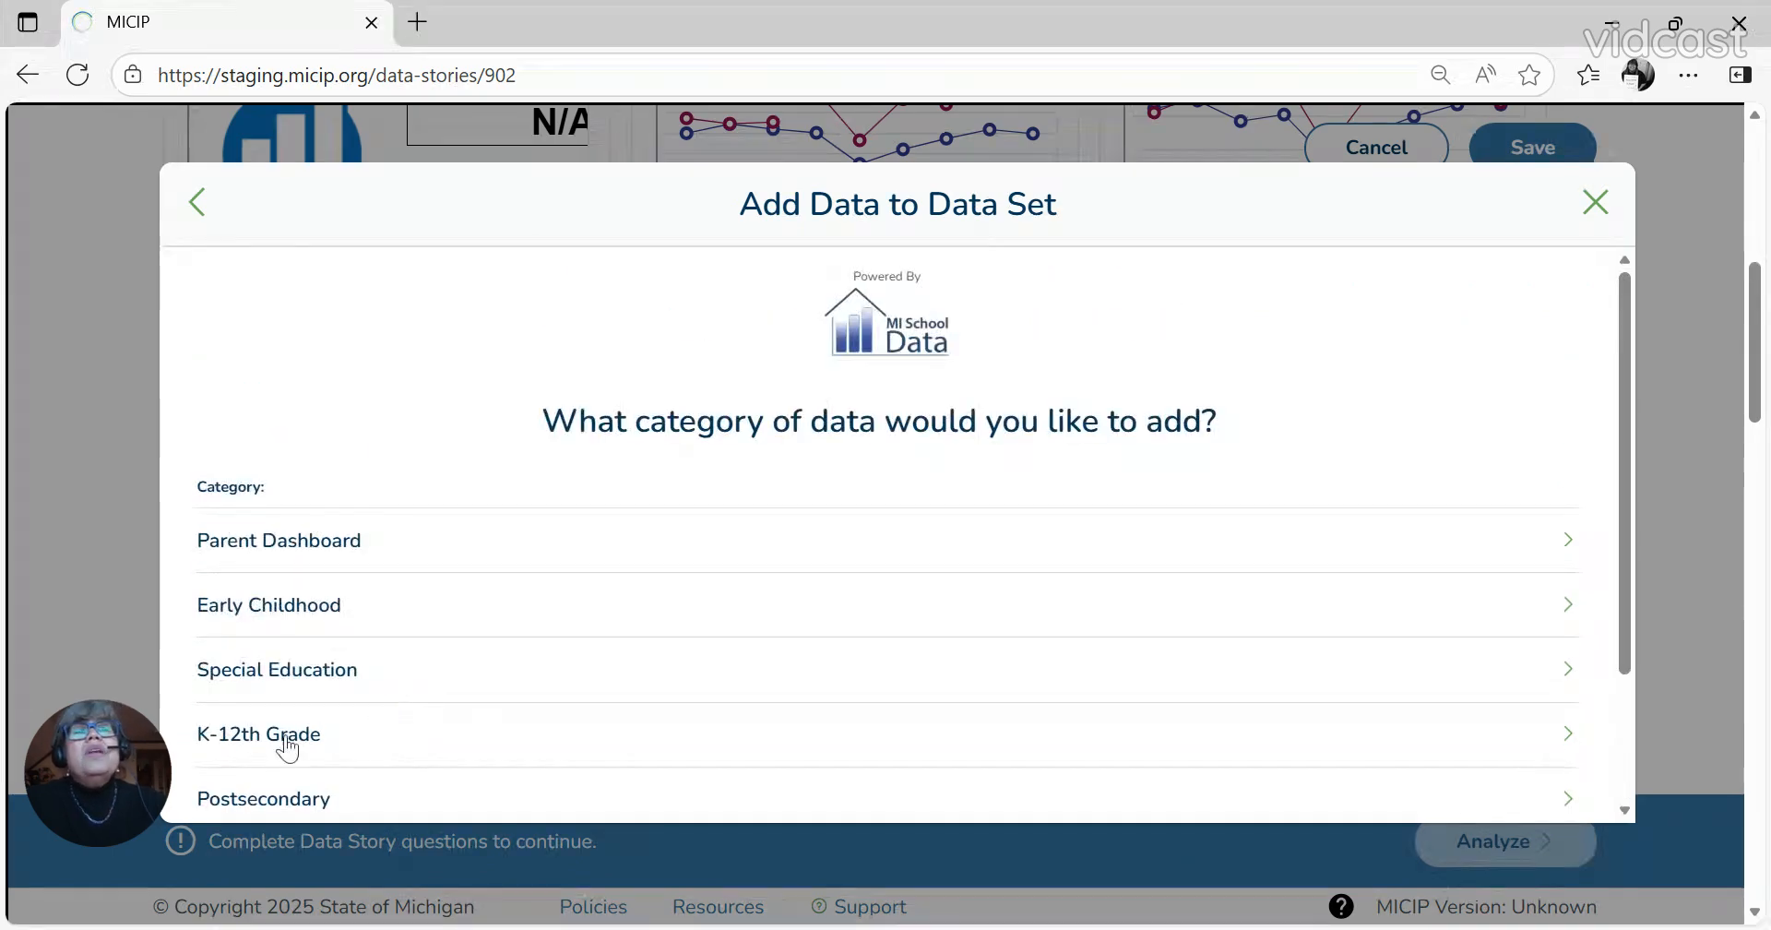
pyautogui.click(288, 743)
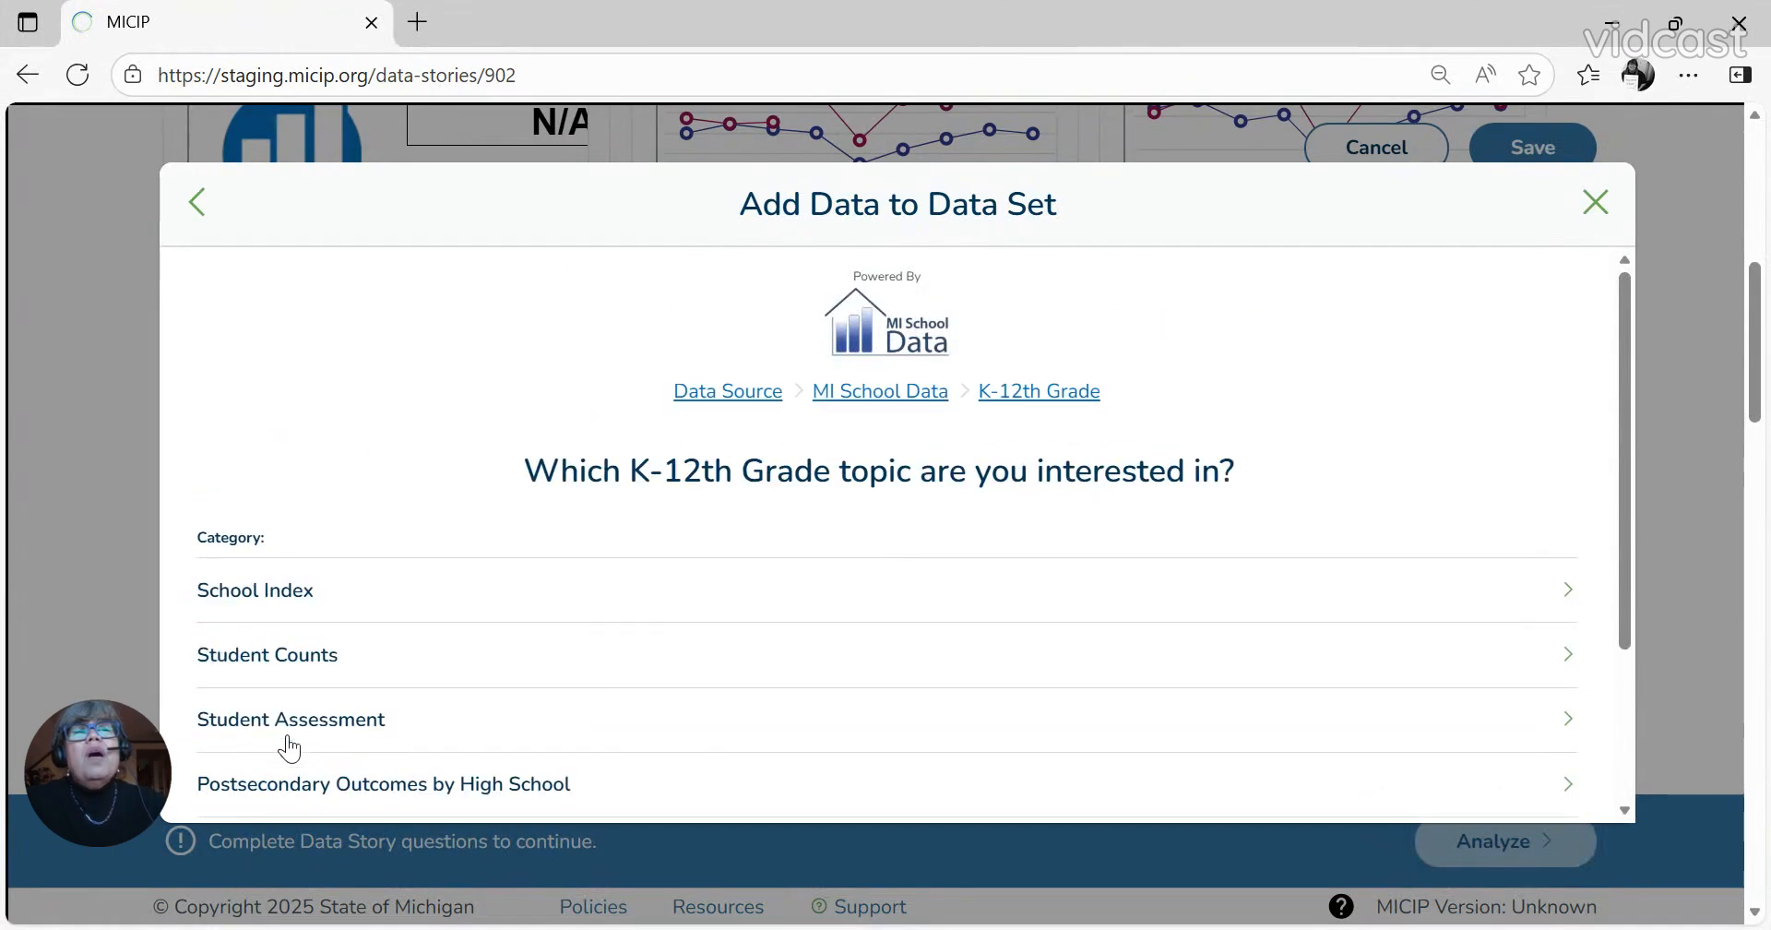
pyautogui.scroll(-3, 474, 673)
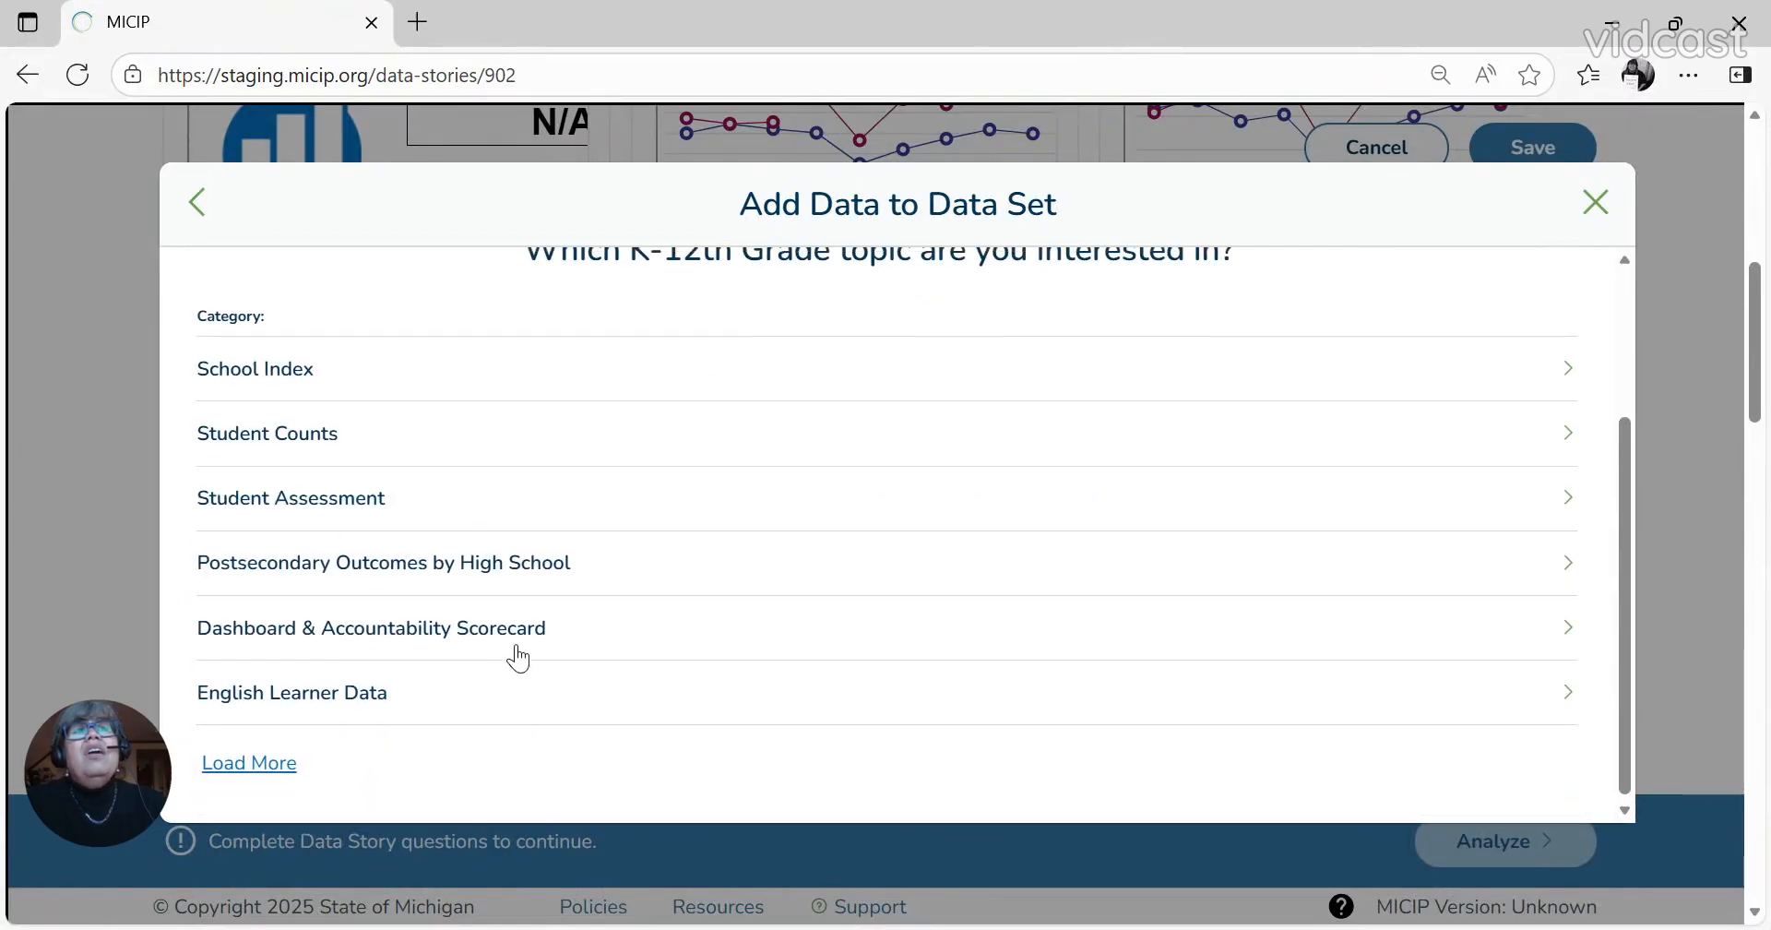
pyautogui.click(307, 436)
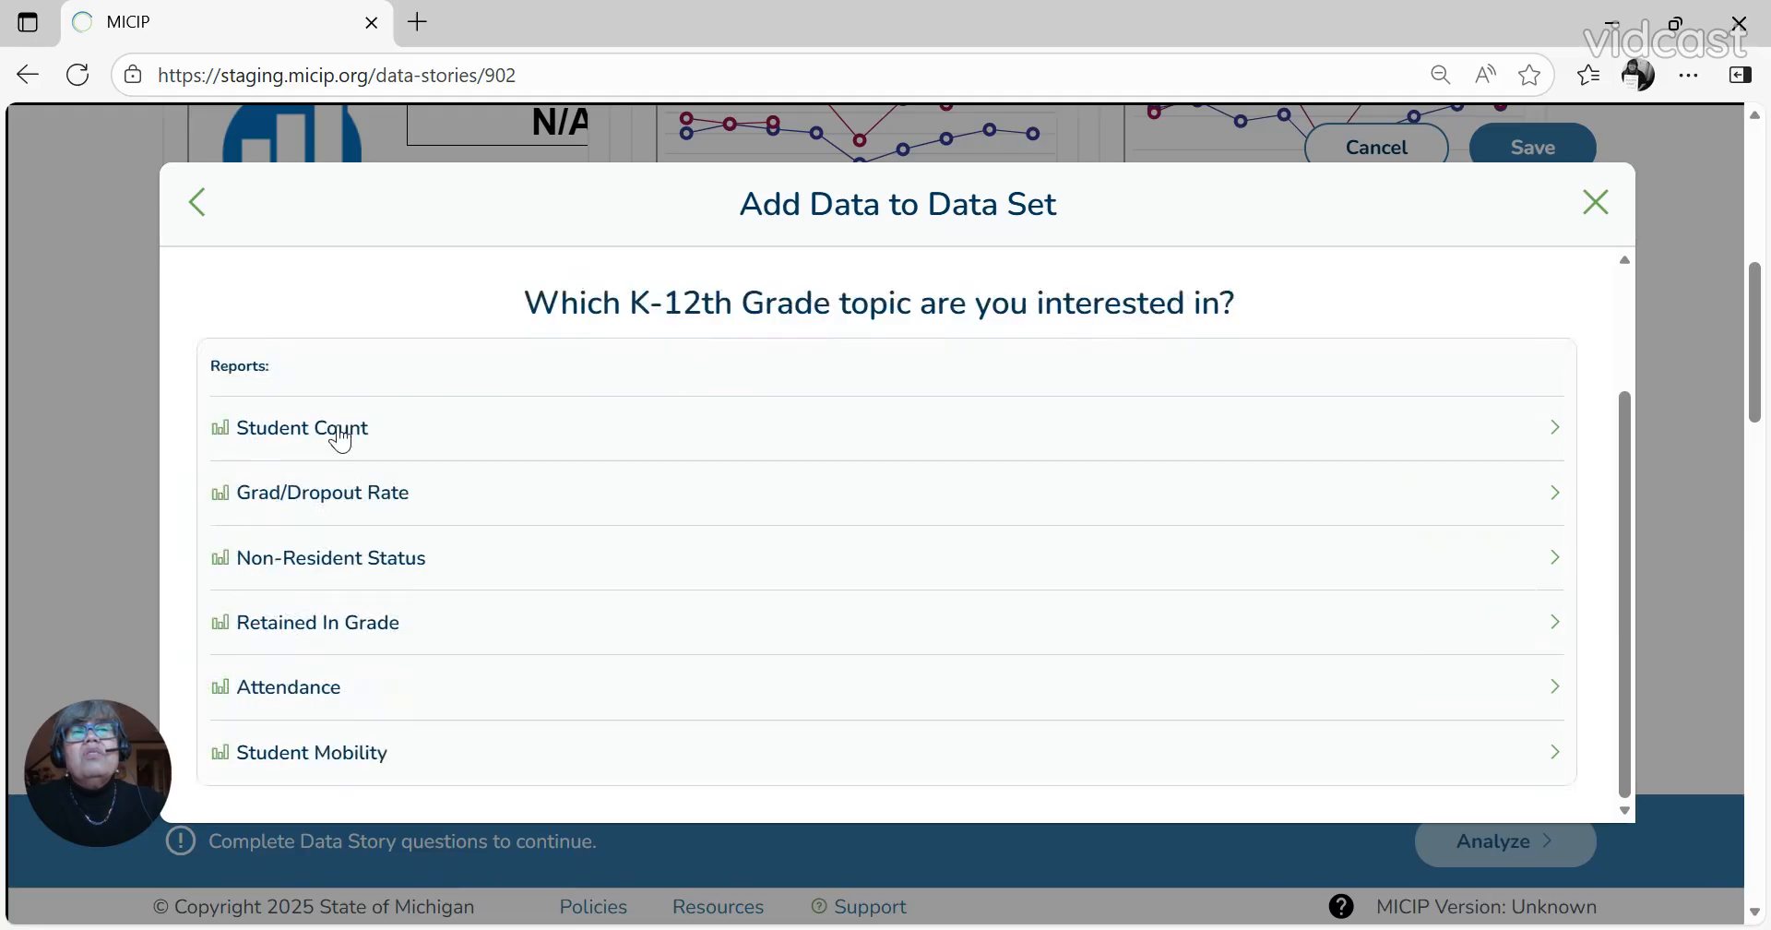
pyautogui.click(289, 697)
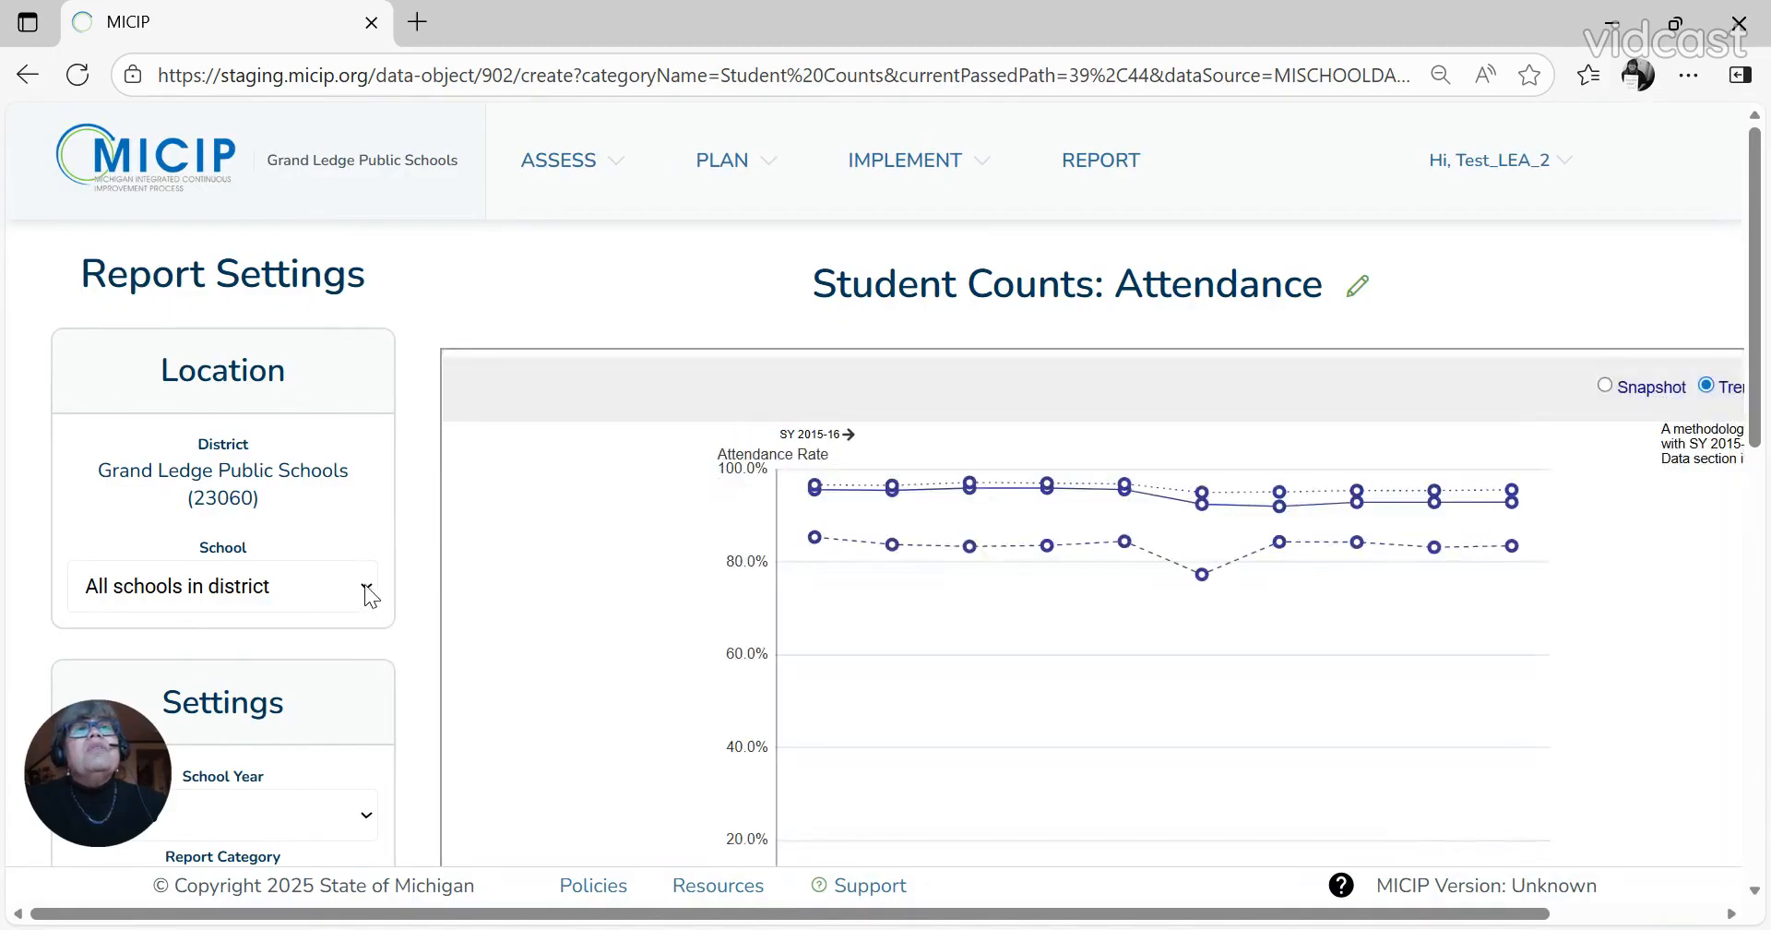
# Step: Set the attendance report's school to Kenneth T. Beagle Middle School and check its settings and trend chart
pyautogui.click(288, 356)
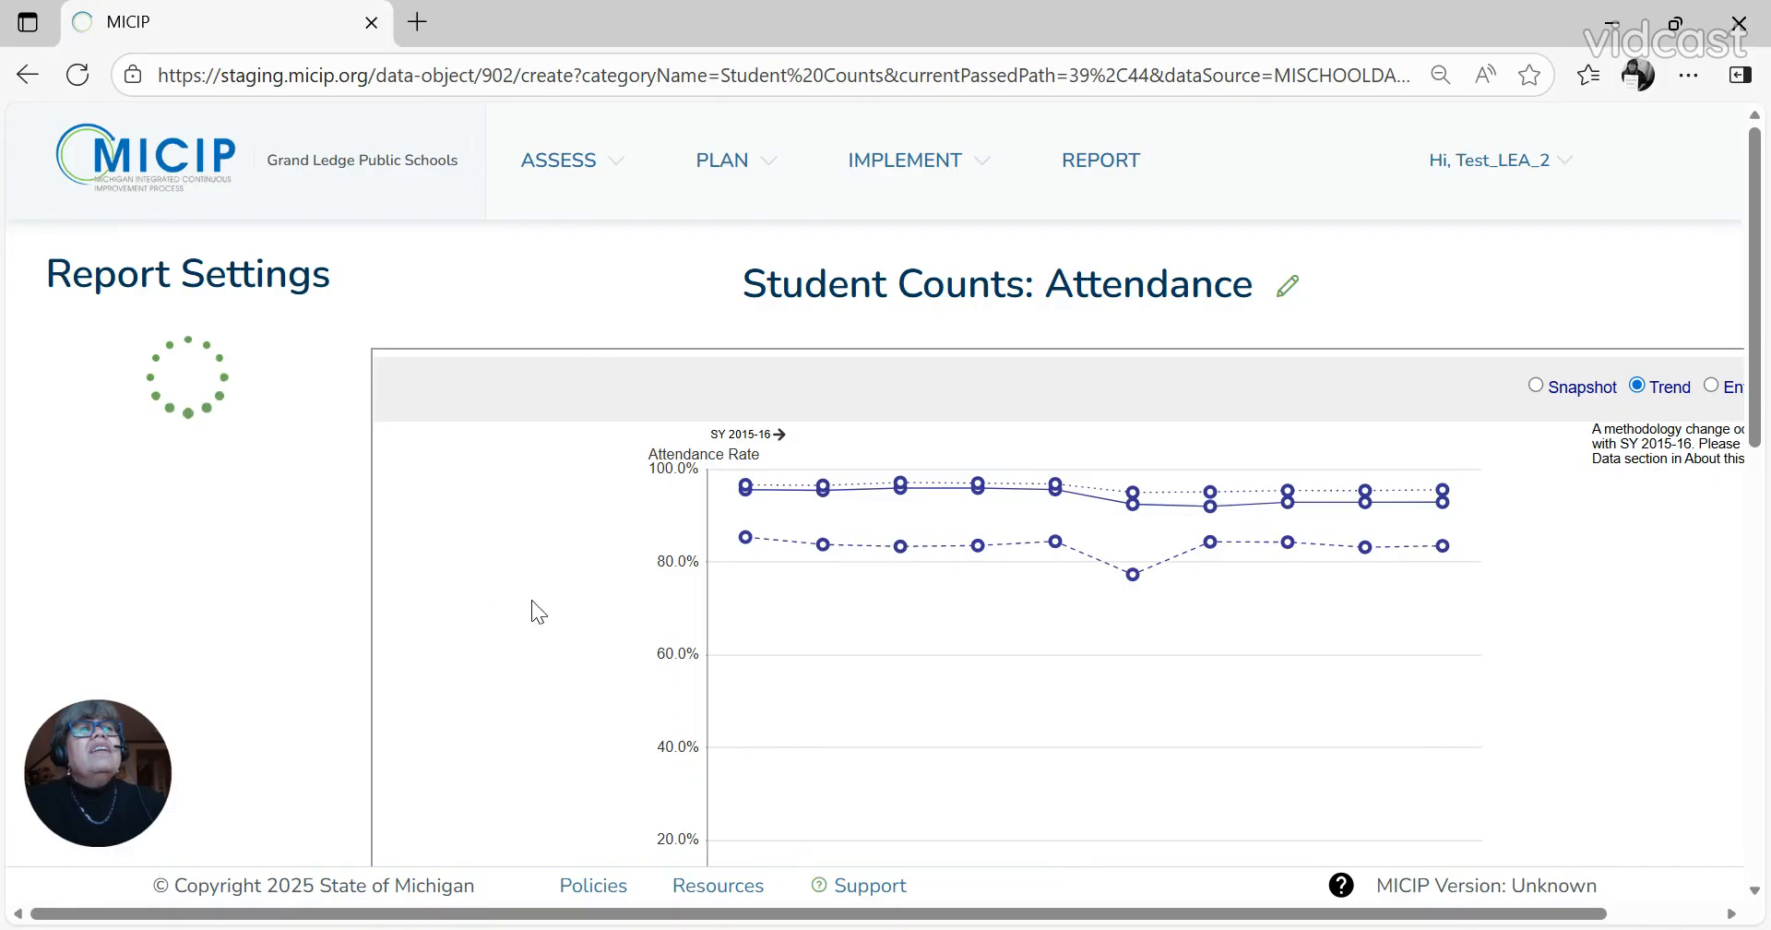
pyautogui.scroll(-1, 538, 605)
pyautogui.scroll(-3, 786, 639)
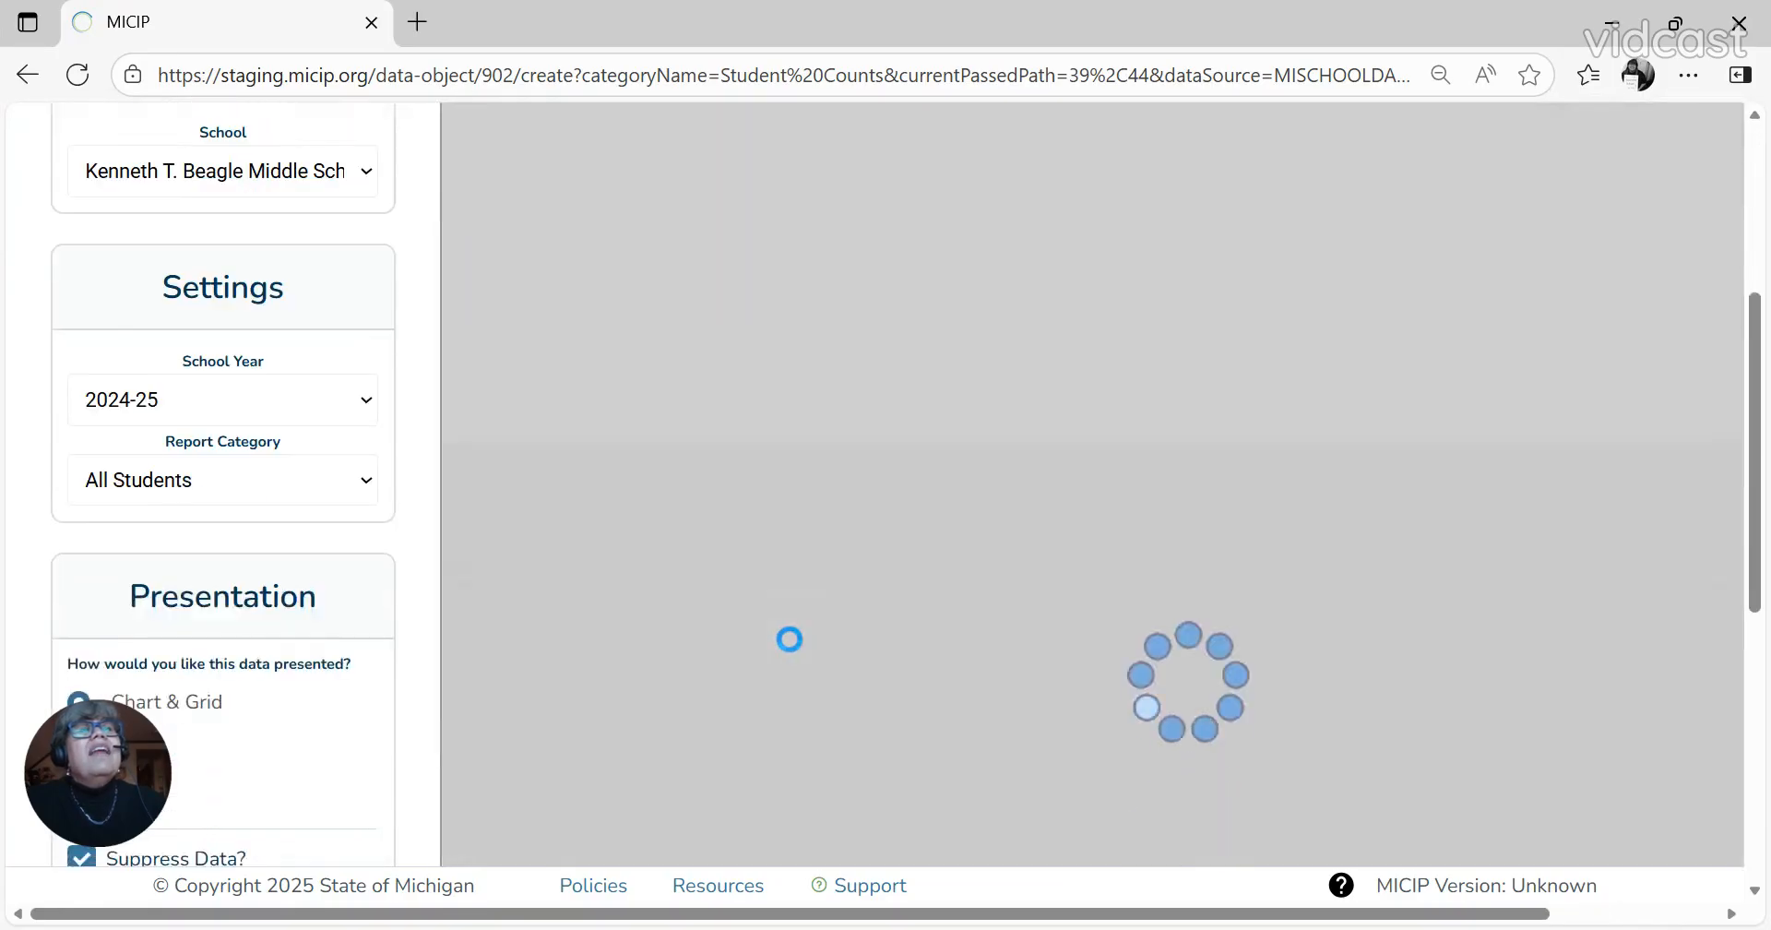
pyautogui.scroll(2, 560, 636)
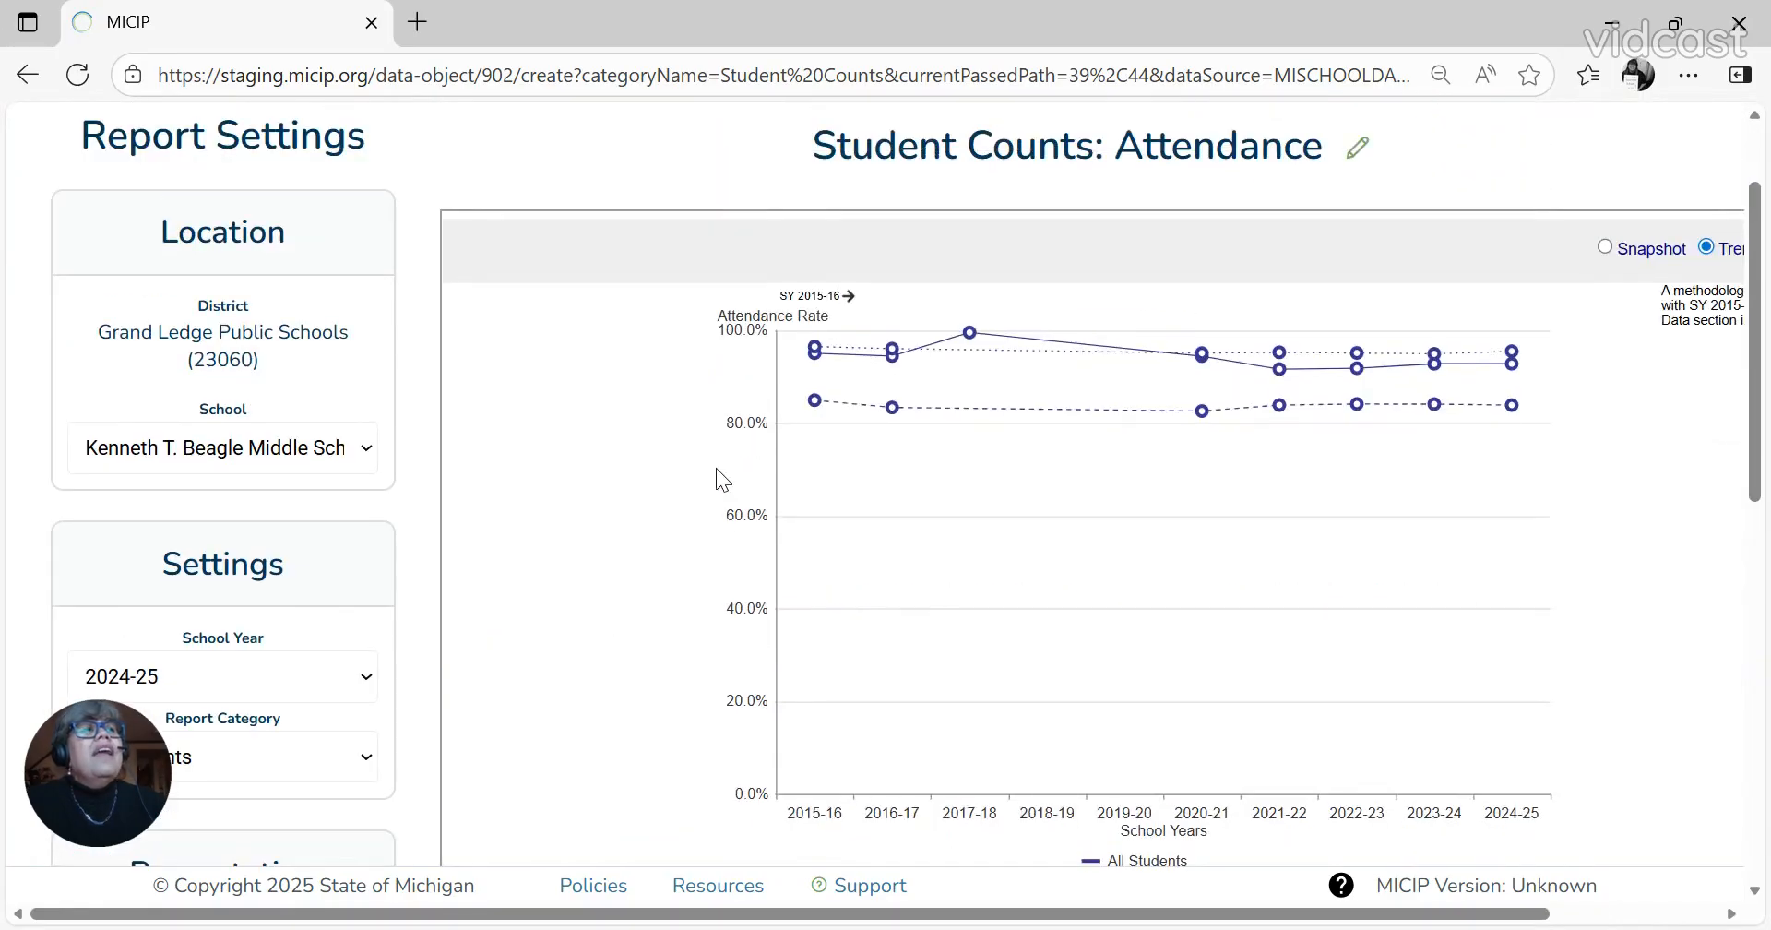
# Step: Rename the attendance report "2015-2025 CSI Attendance Trend"
pyautogui.click(1360, 150)
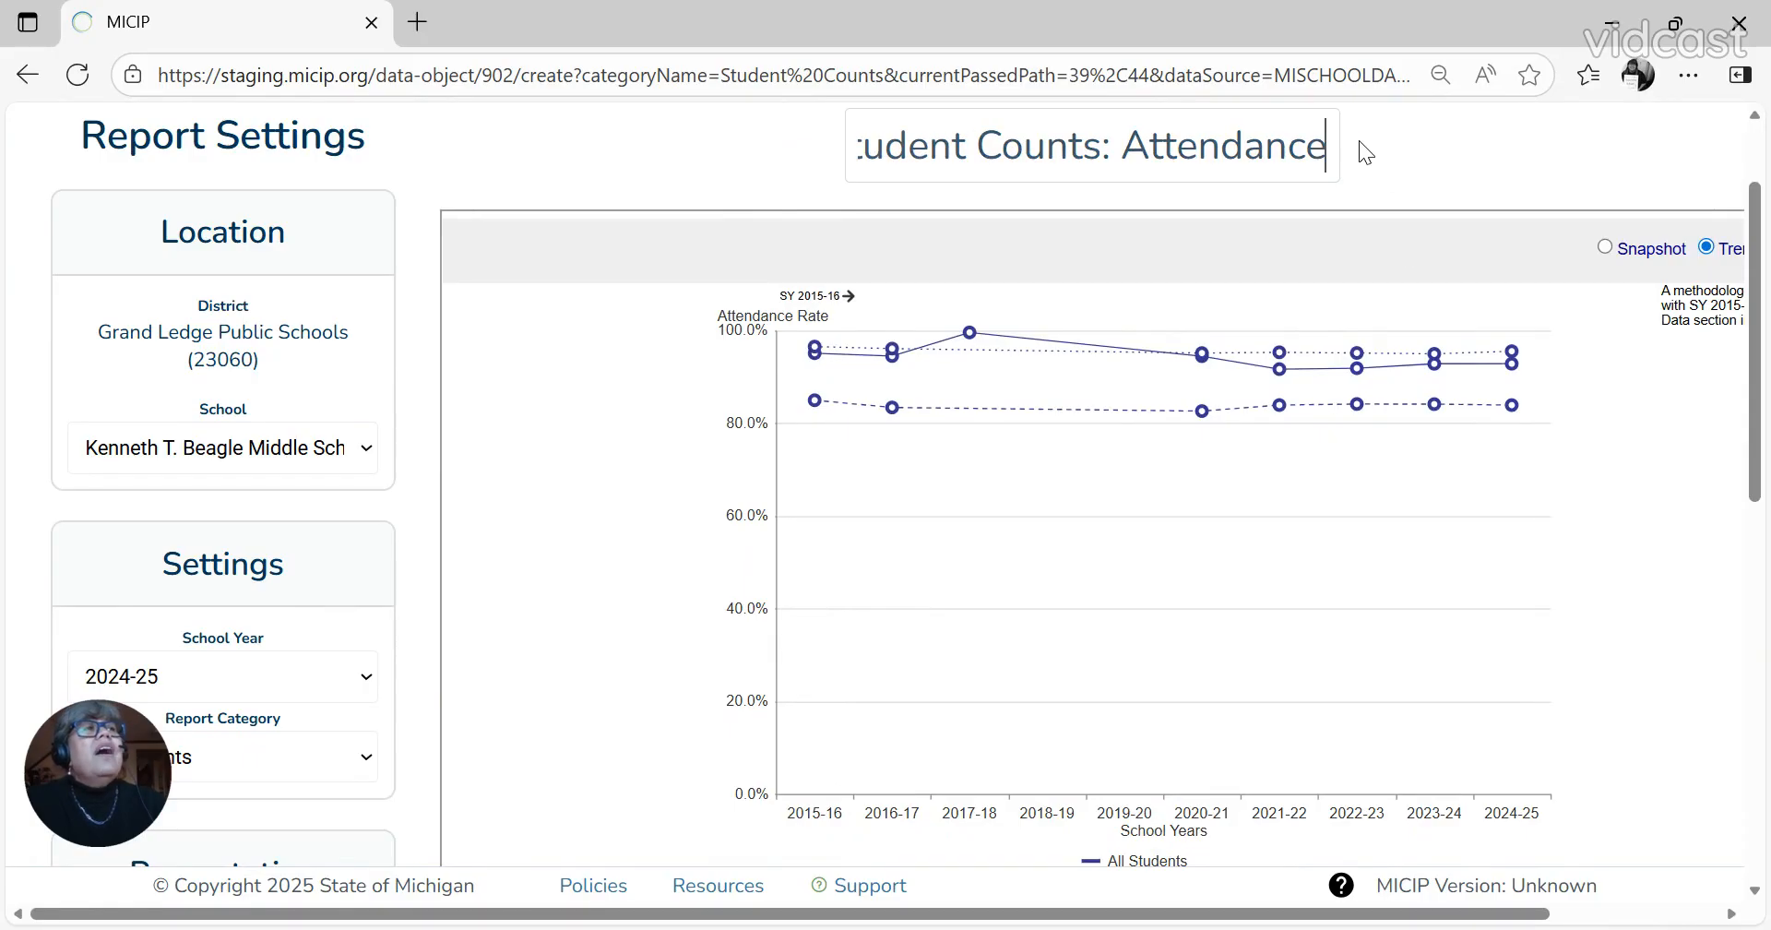
pyautogui.moveTo(1328, 148); pyautogui.dragTo(783, 168)
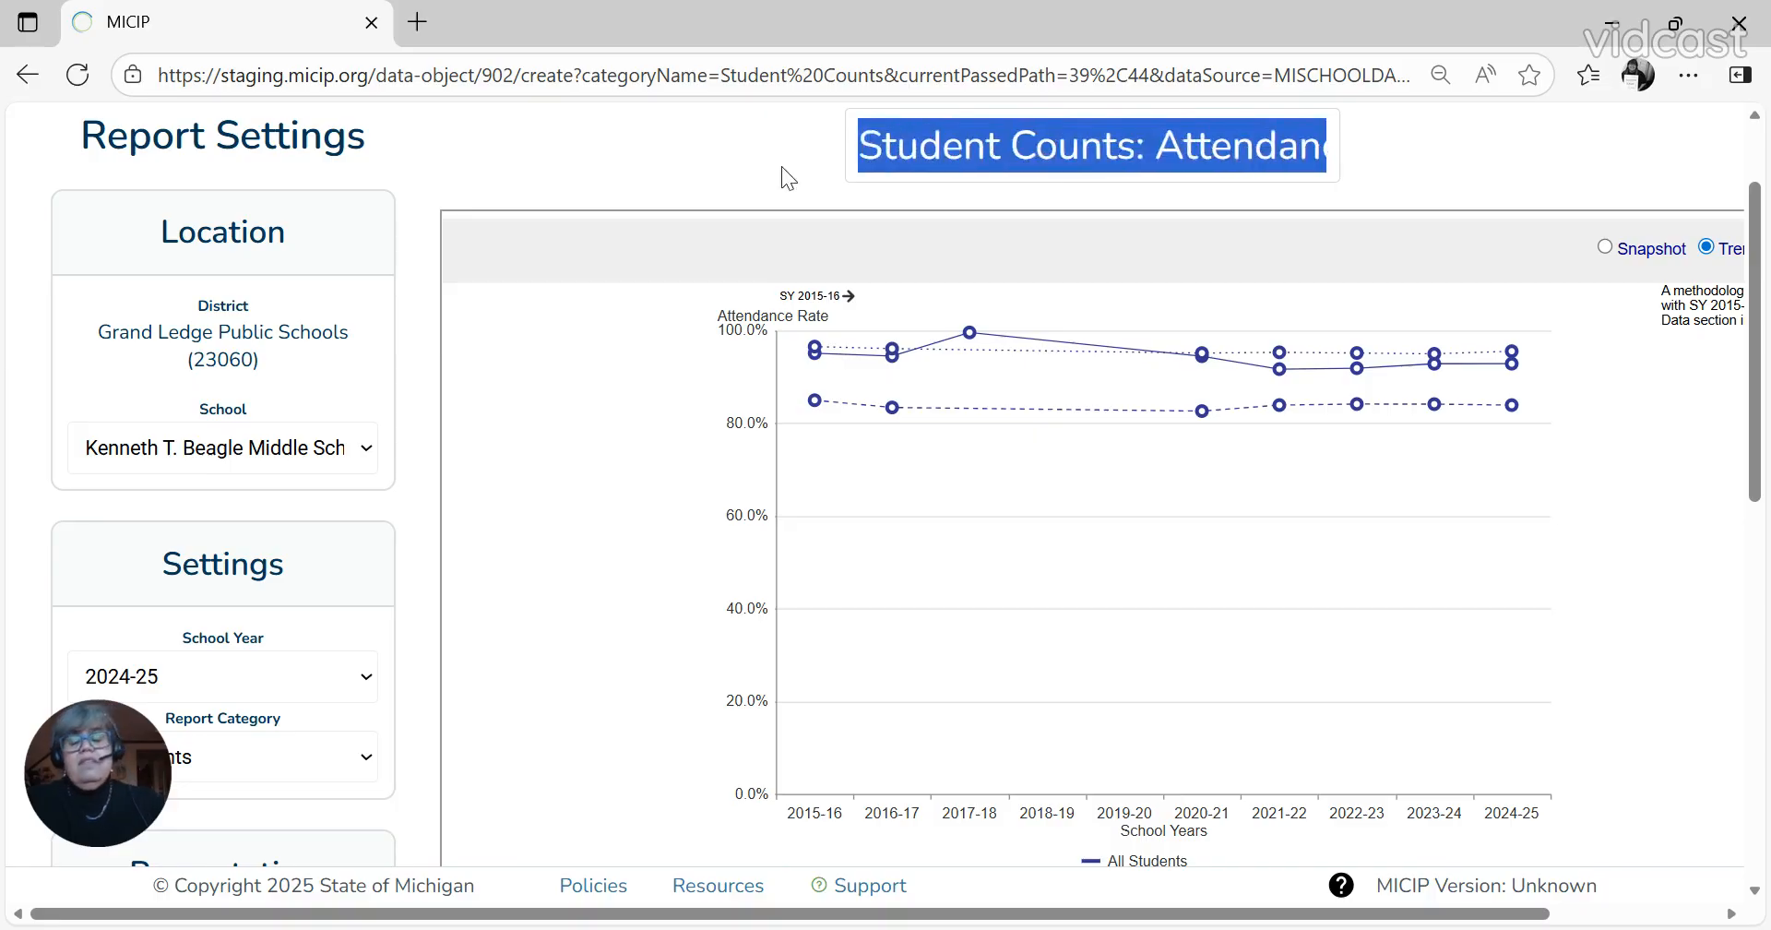
pyautogui.write('20')
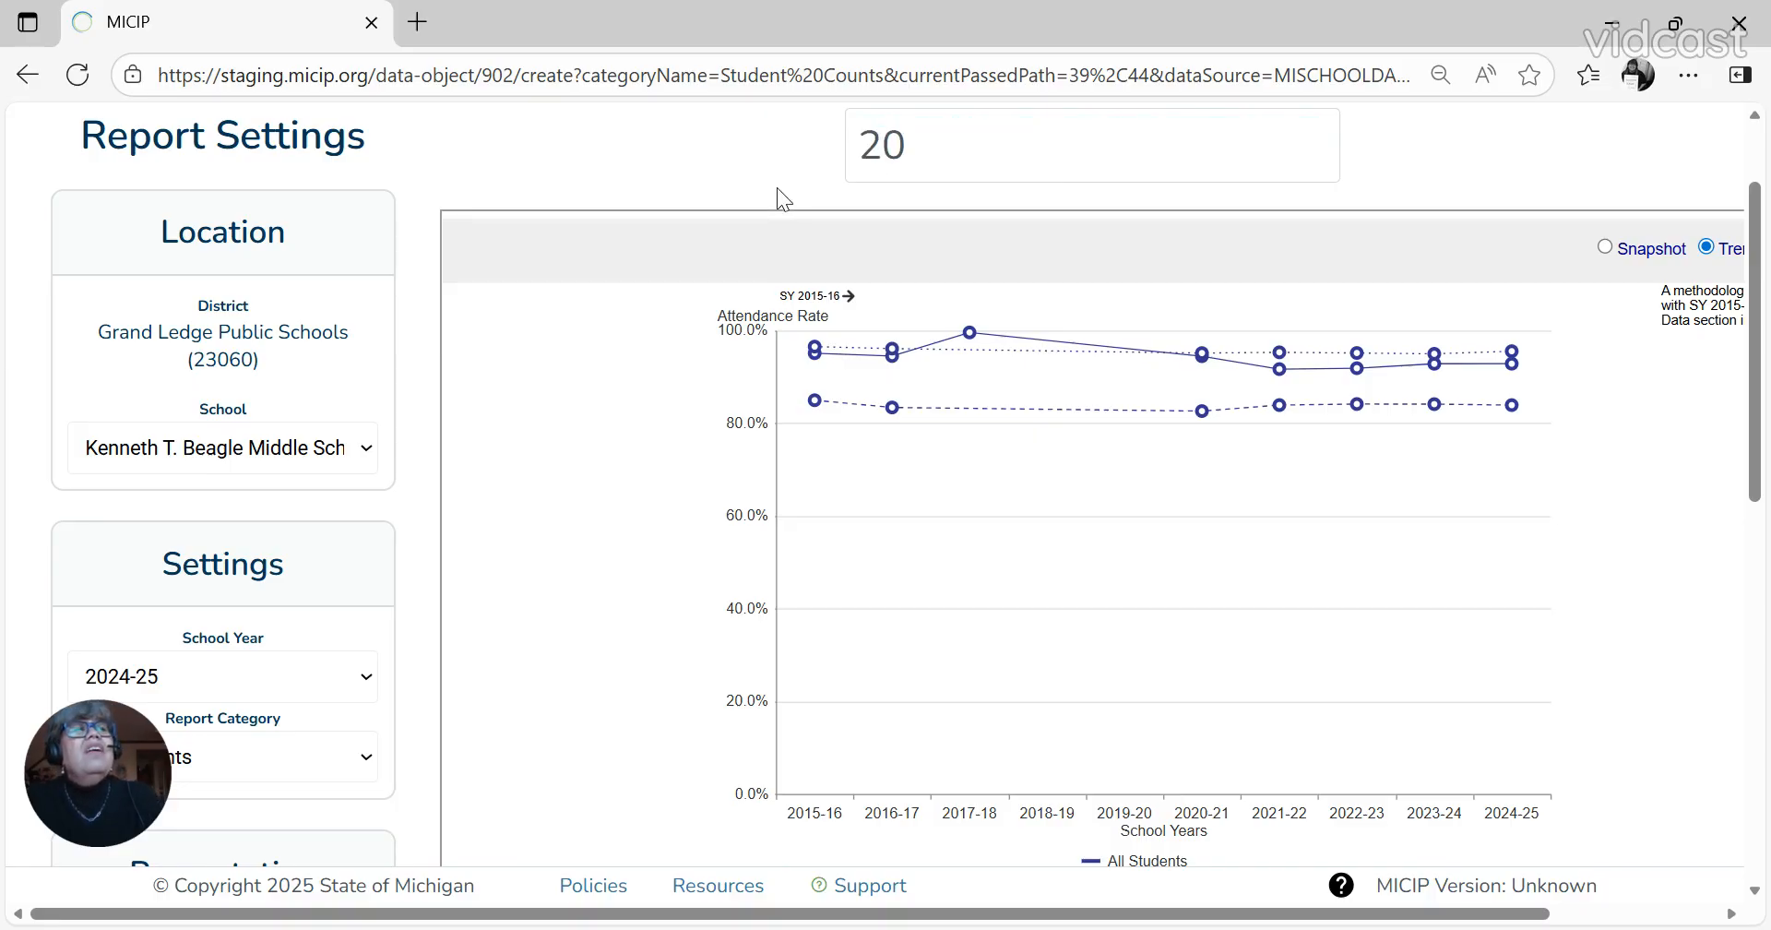
pyautogui.write('15-2')
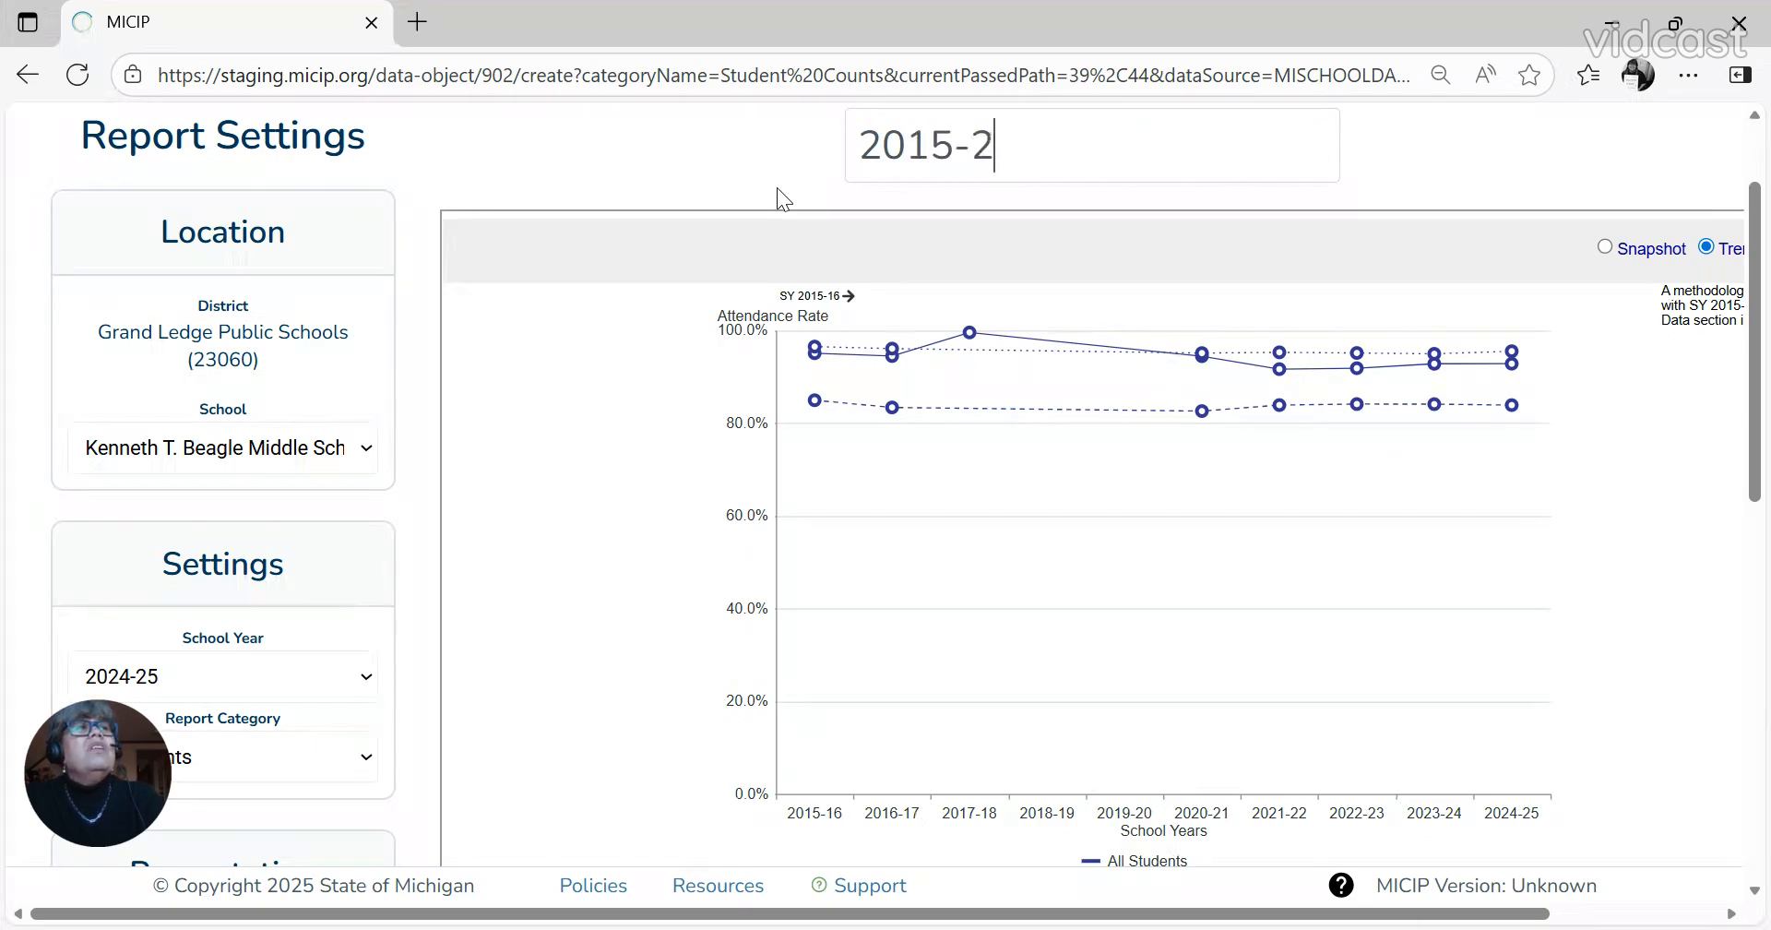
pyautogui.write('025')
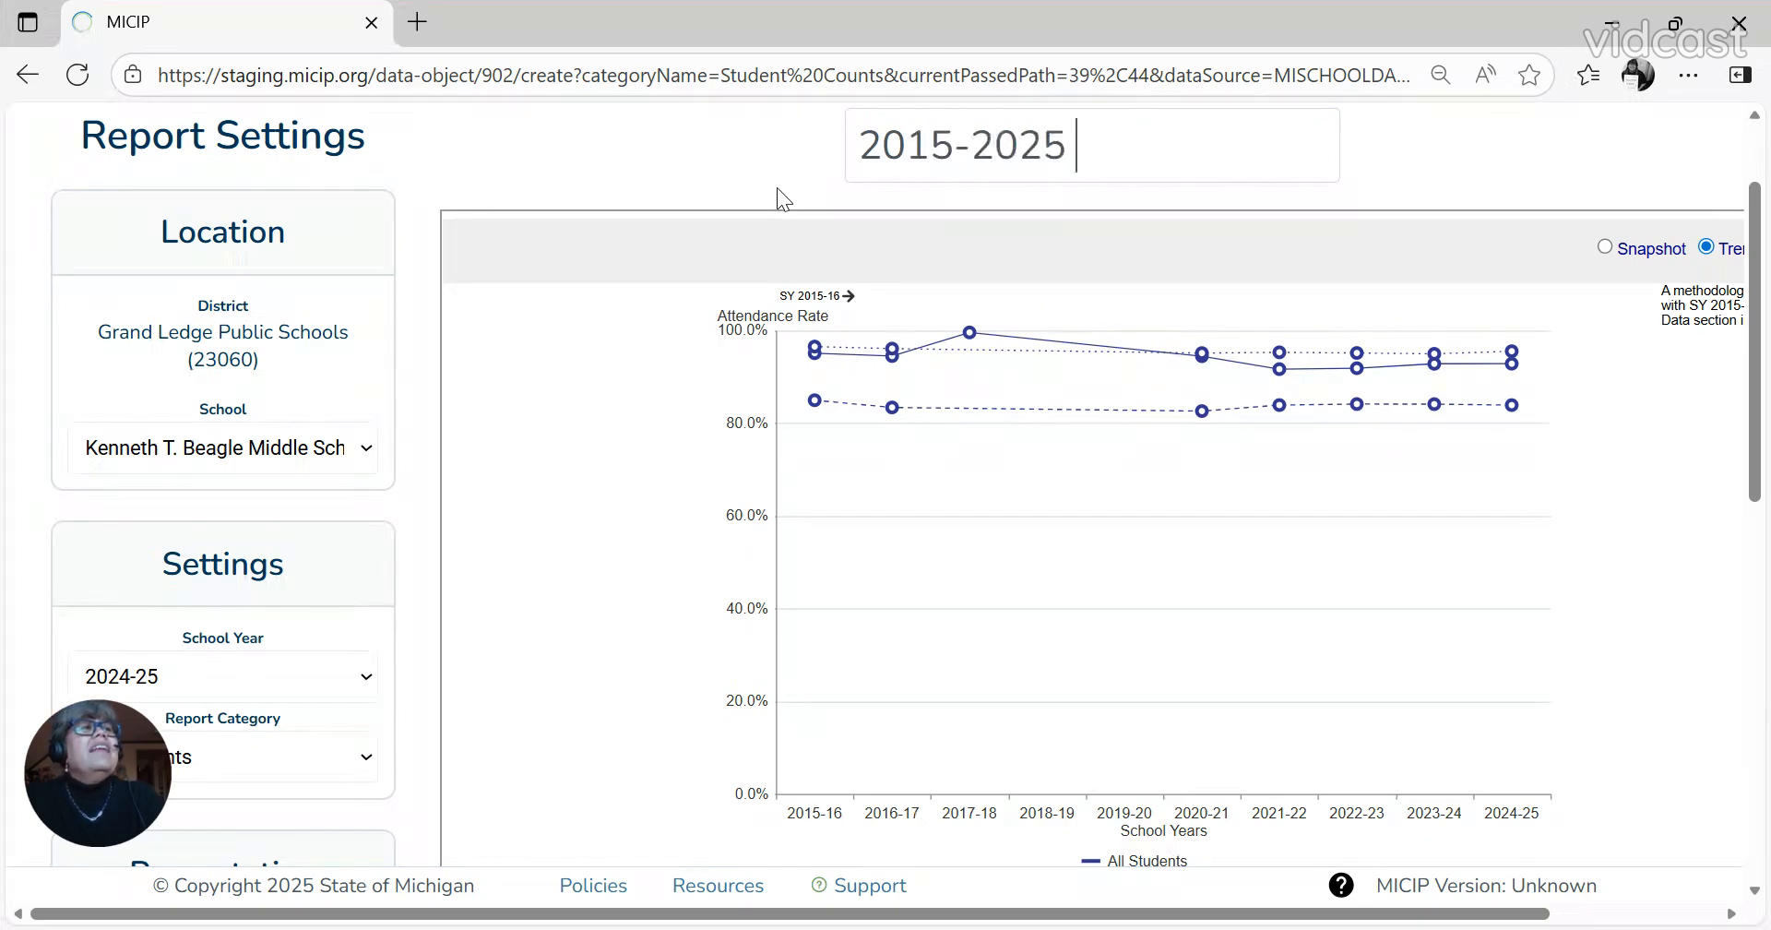
pyautogui.write(' Atten')
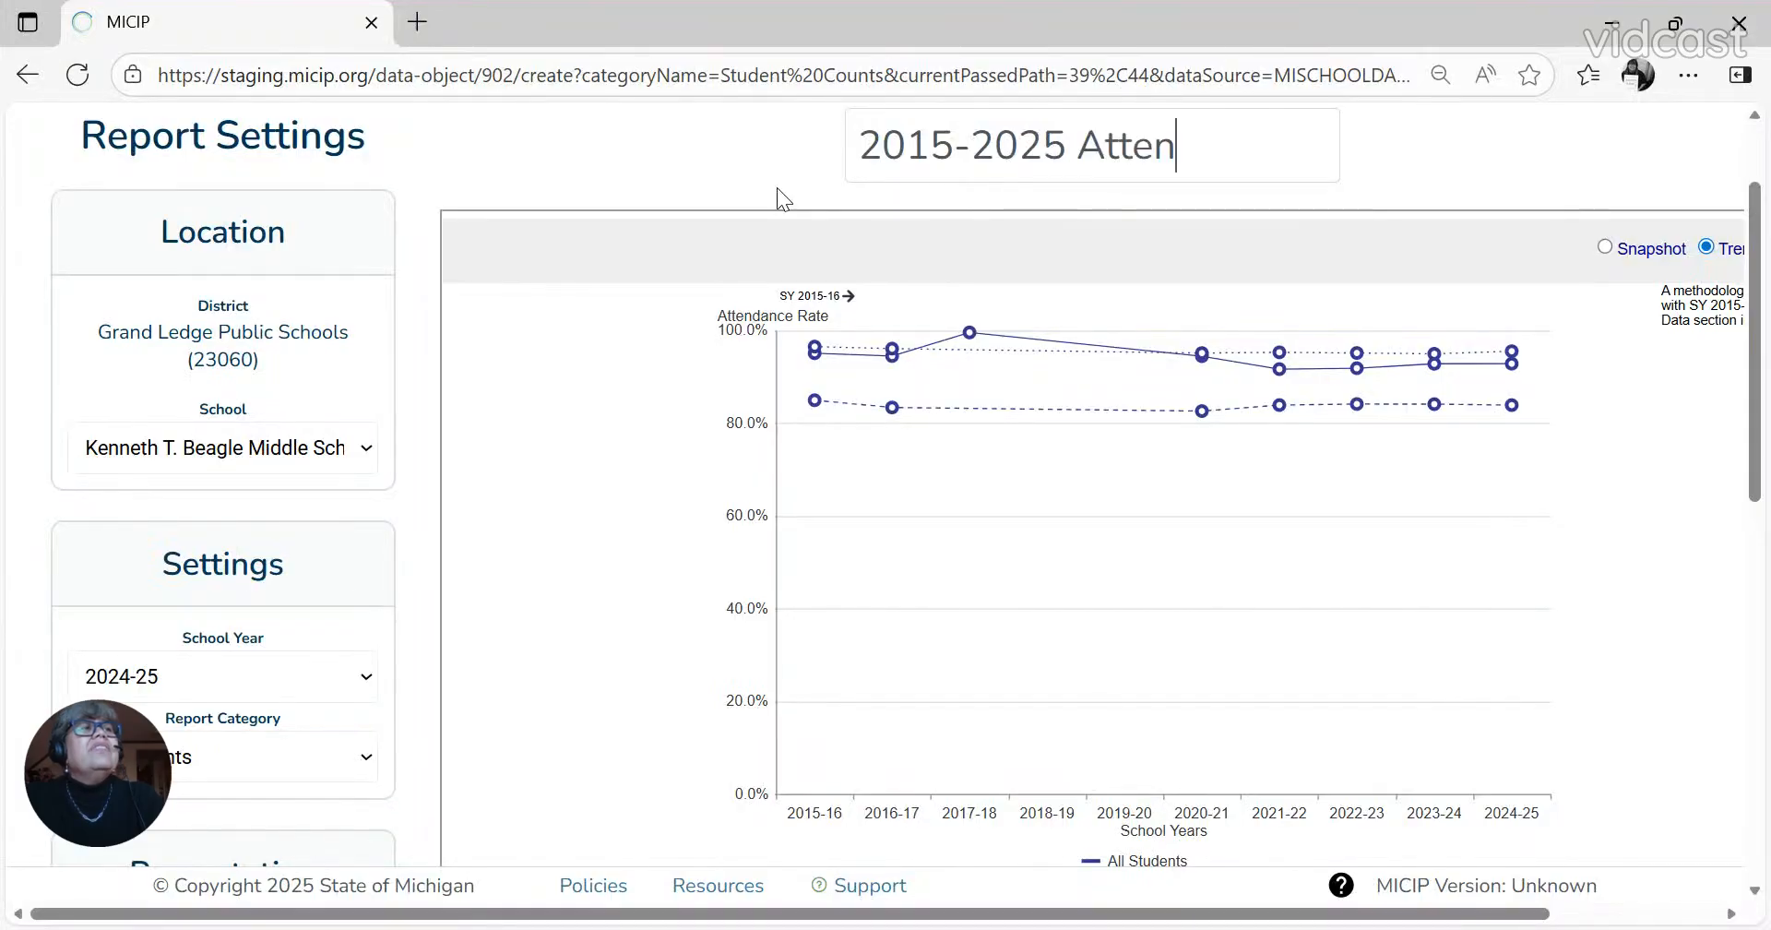
pyautogui.write('dance Trend')
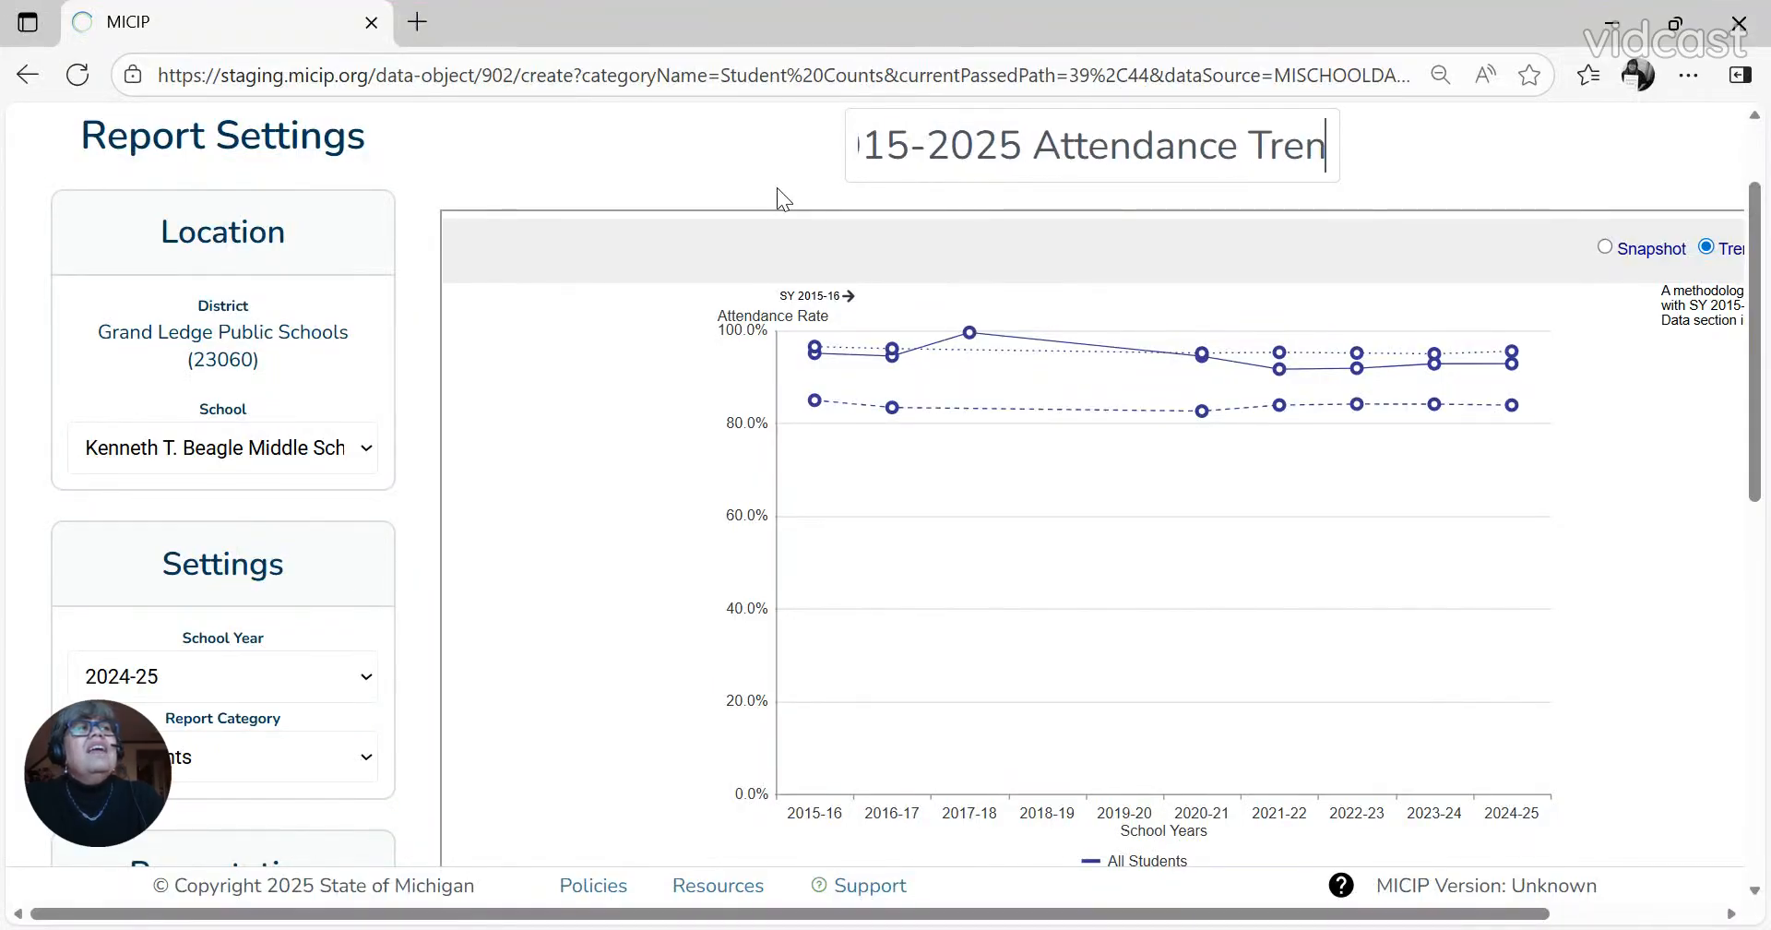
pyautogui.click(1013, 150)
pyautogui.write('CSI')
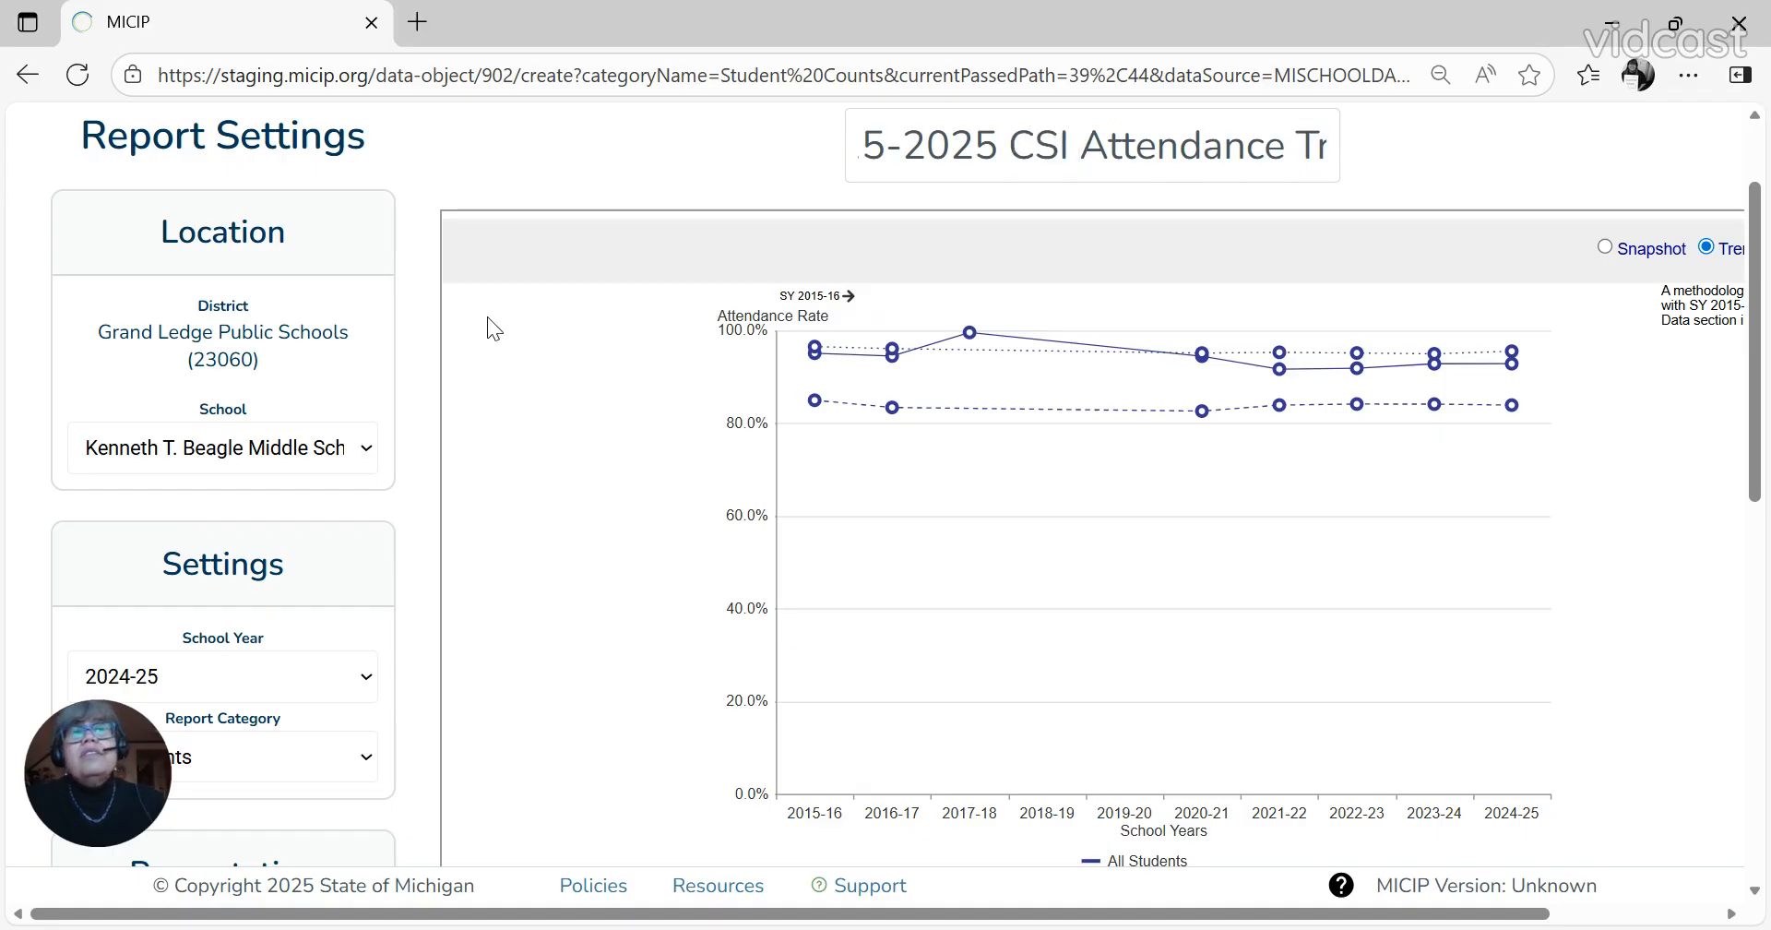
pyautogui.click(659, 184)
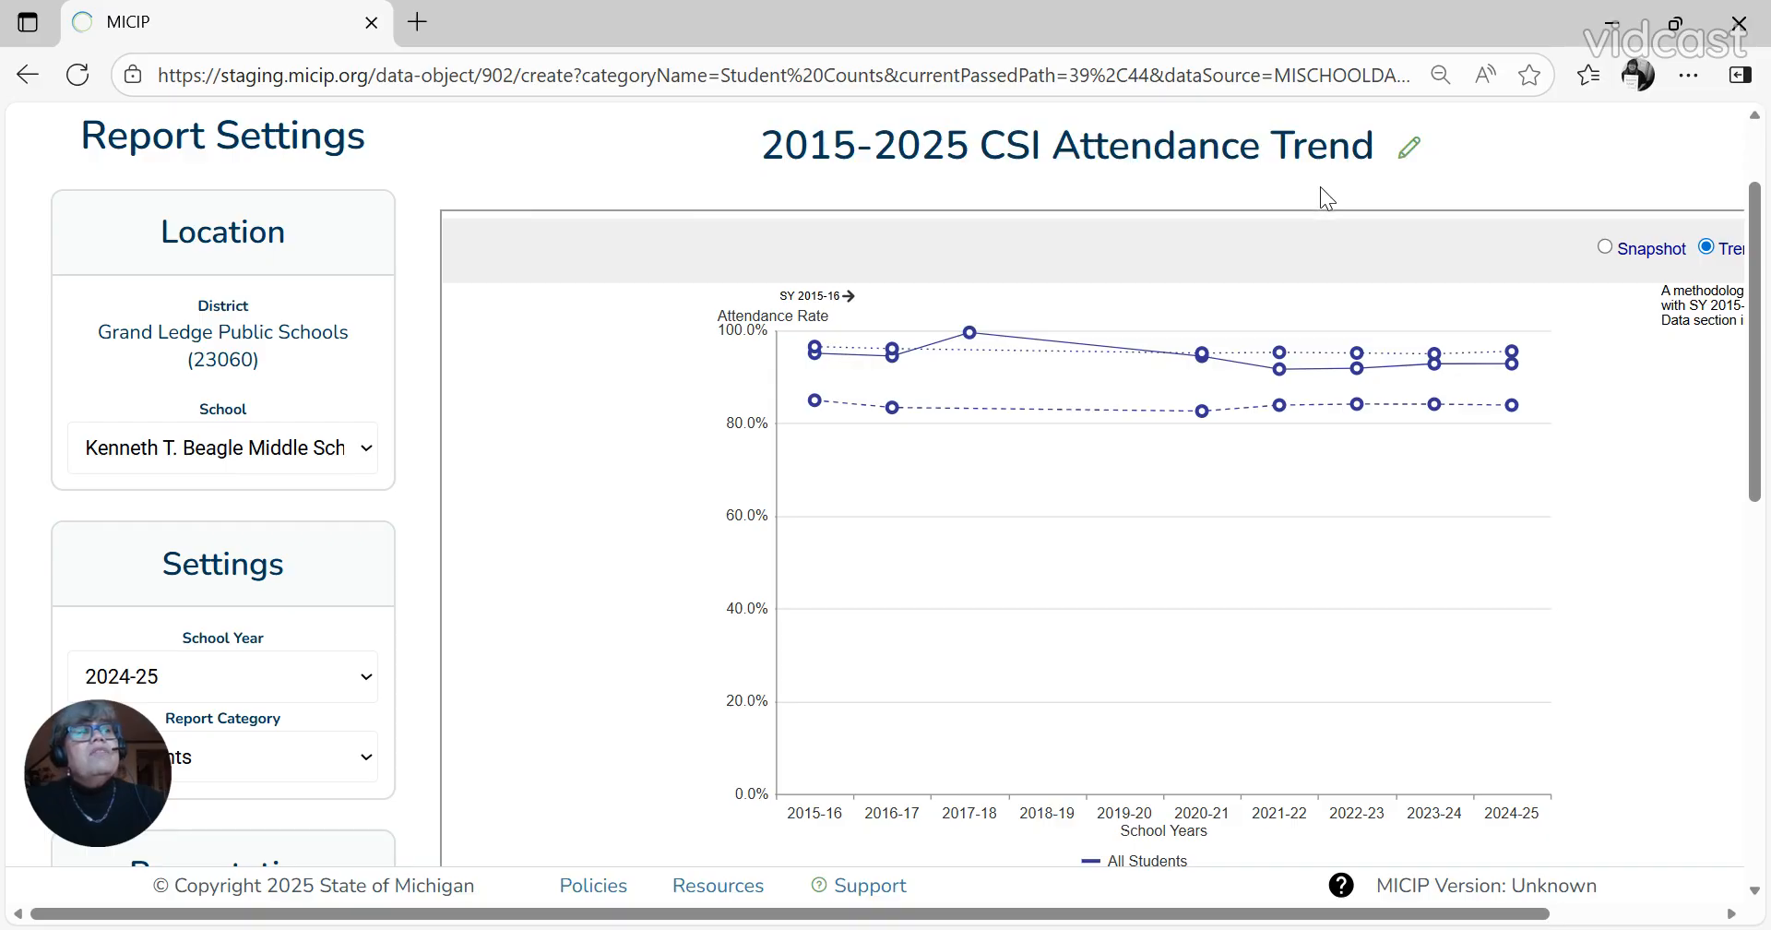
# Step: Check the attendance report's settings and data grid, add the report to the data set, and look over the data set's objects
pyautogui.scroll(-3, 638, 645)
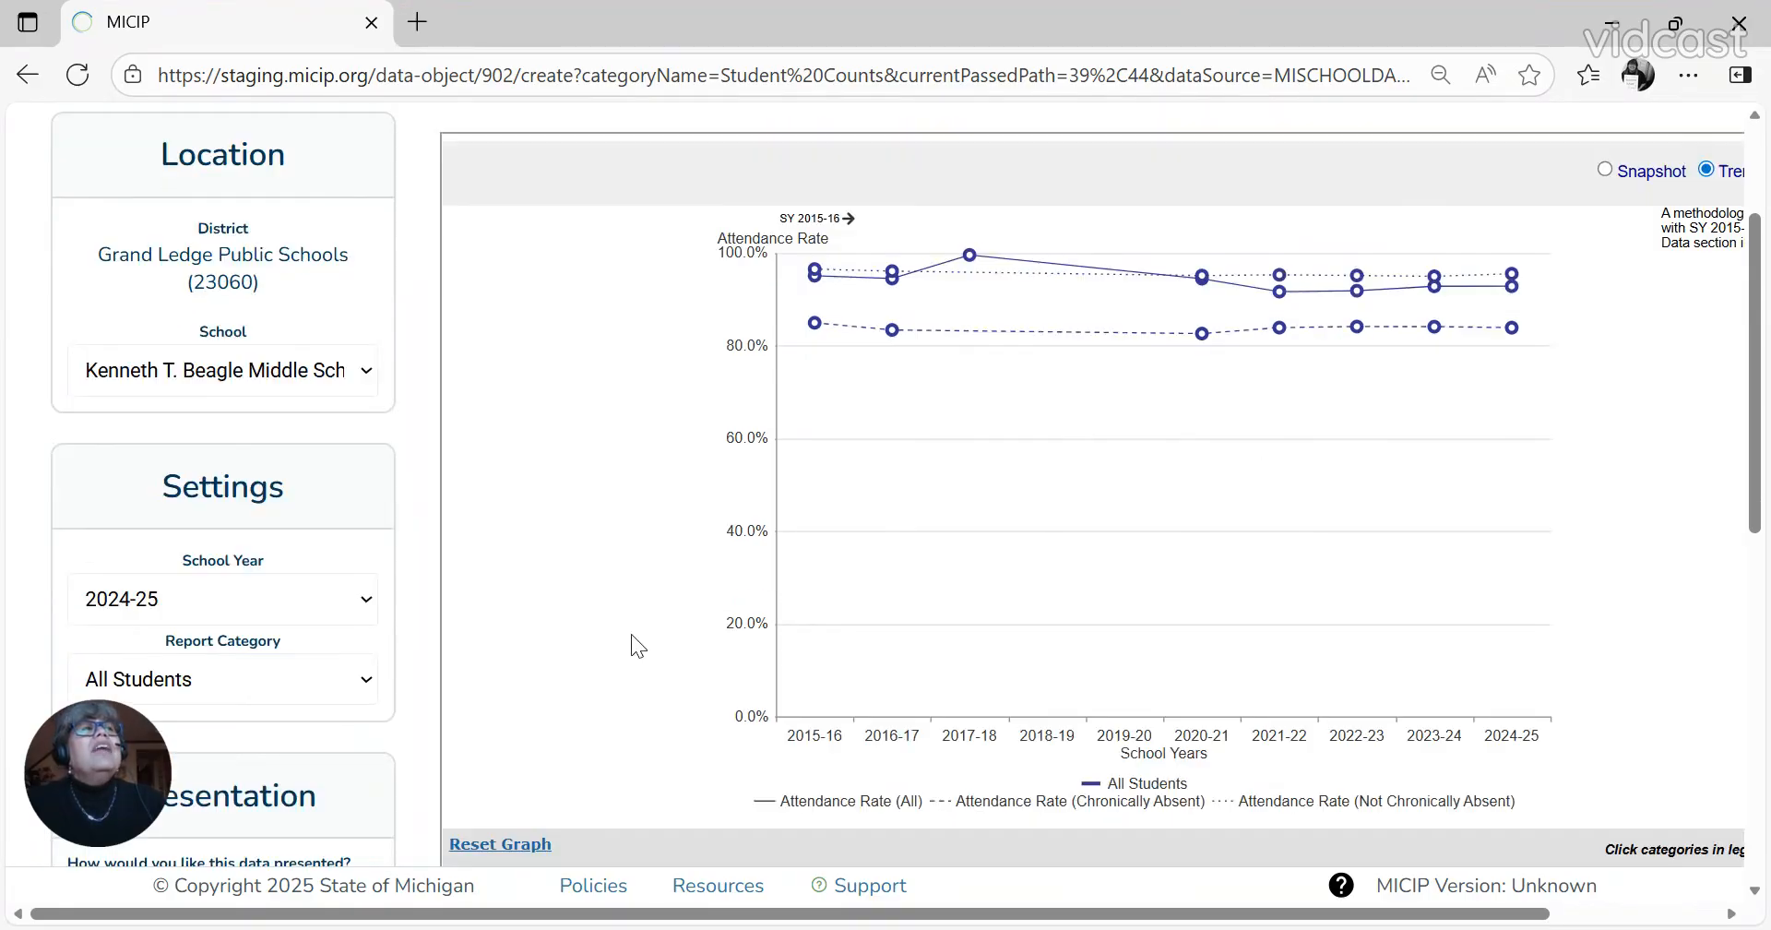
pyautogui.scroll(-5, 624, 535)
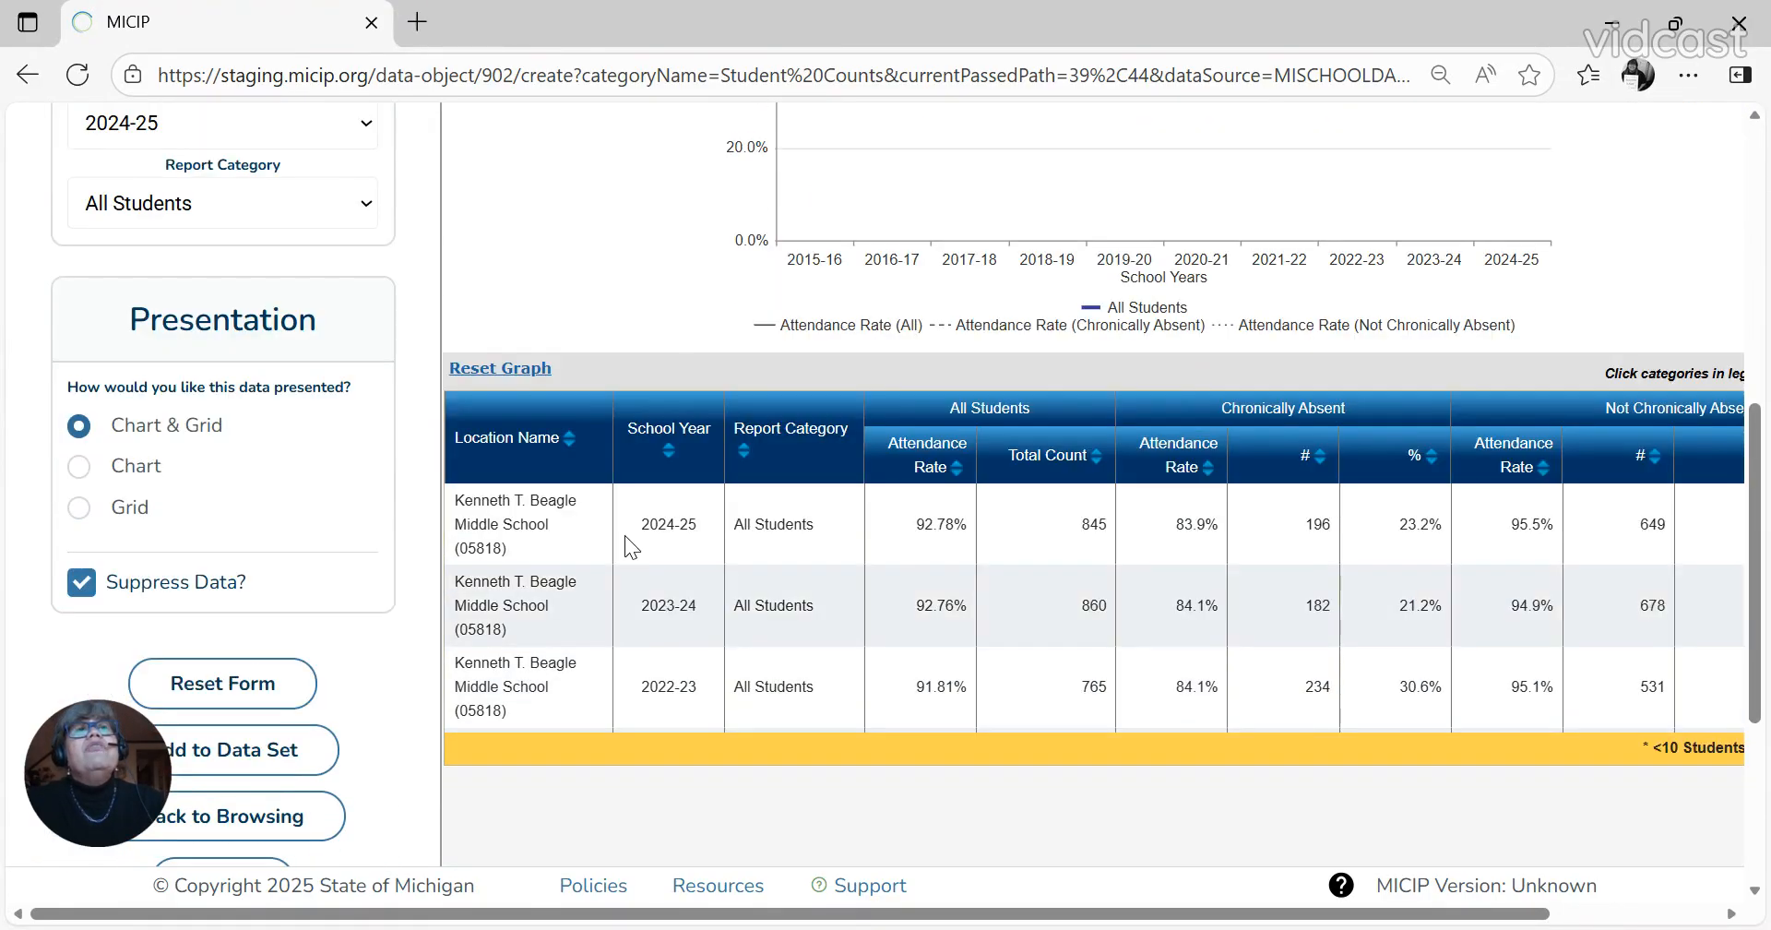
pyautogui.scroll(3, 623, 535)
pyautogui.scroll(-8, 627, 515)
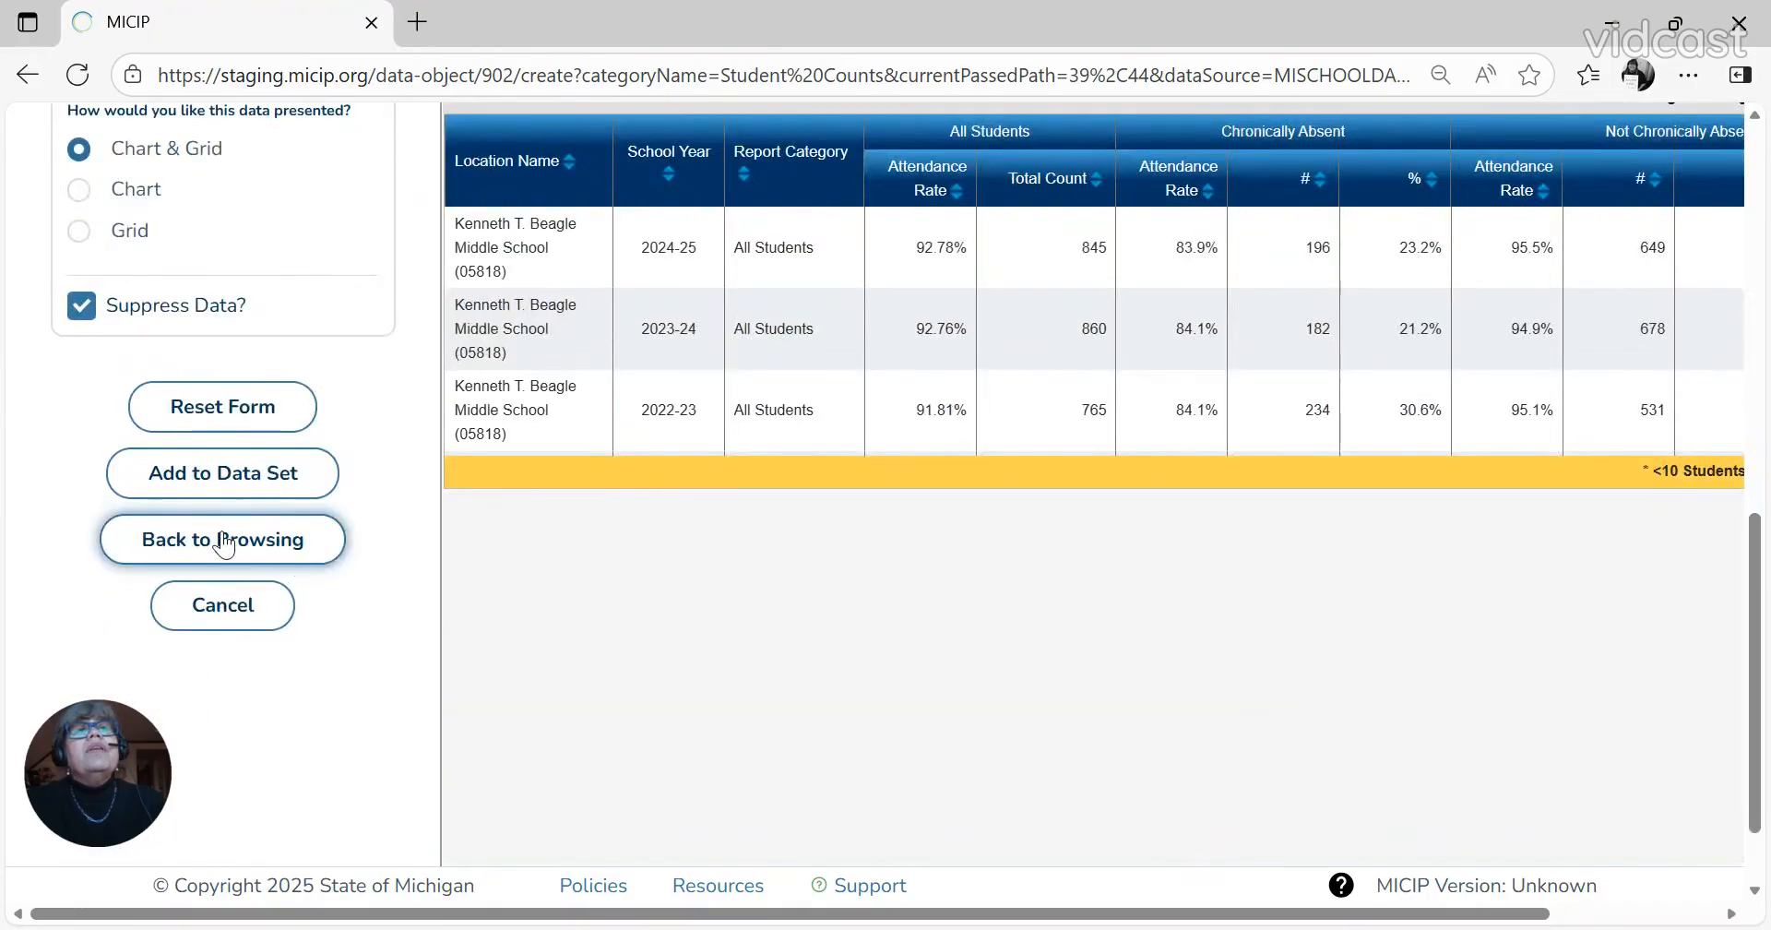
pyautogui.click(238, 487)
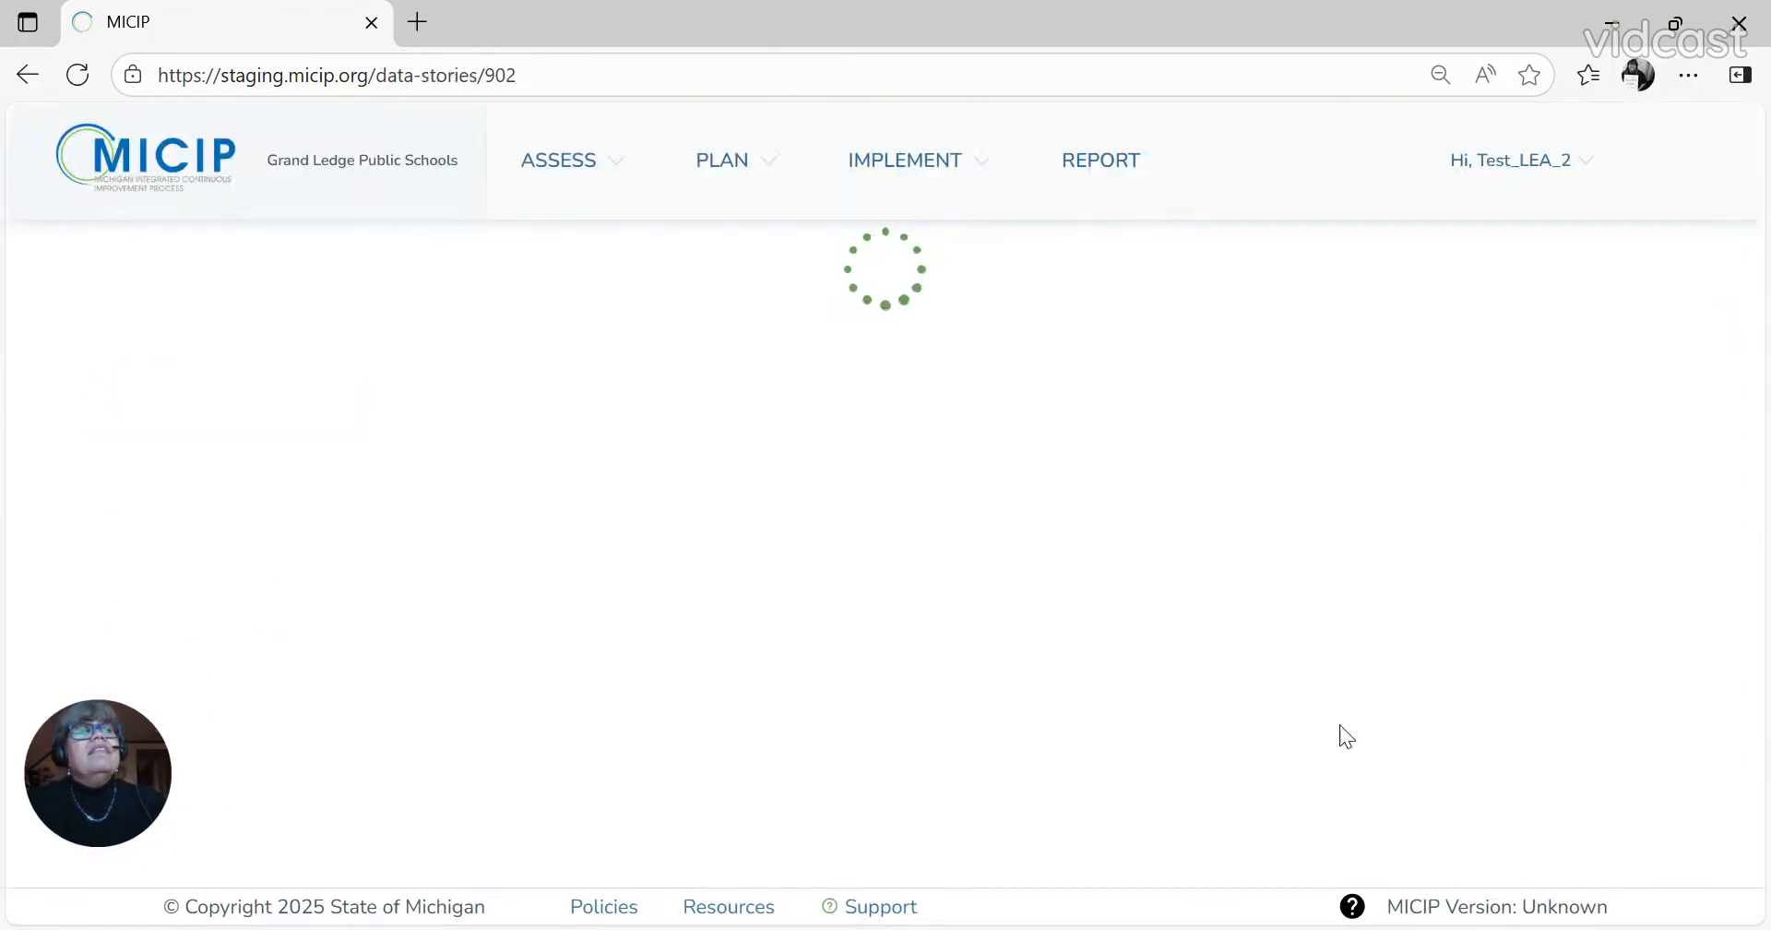
pyautogui.scroll(-5, 1647, 575)
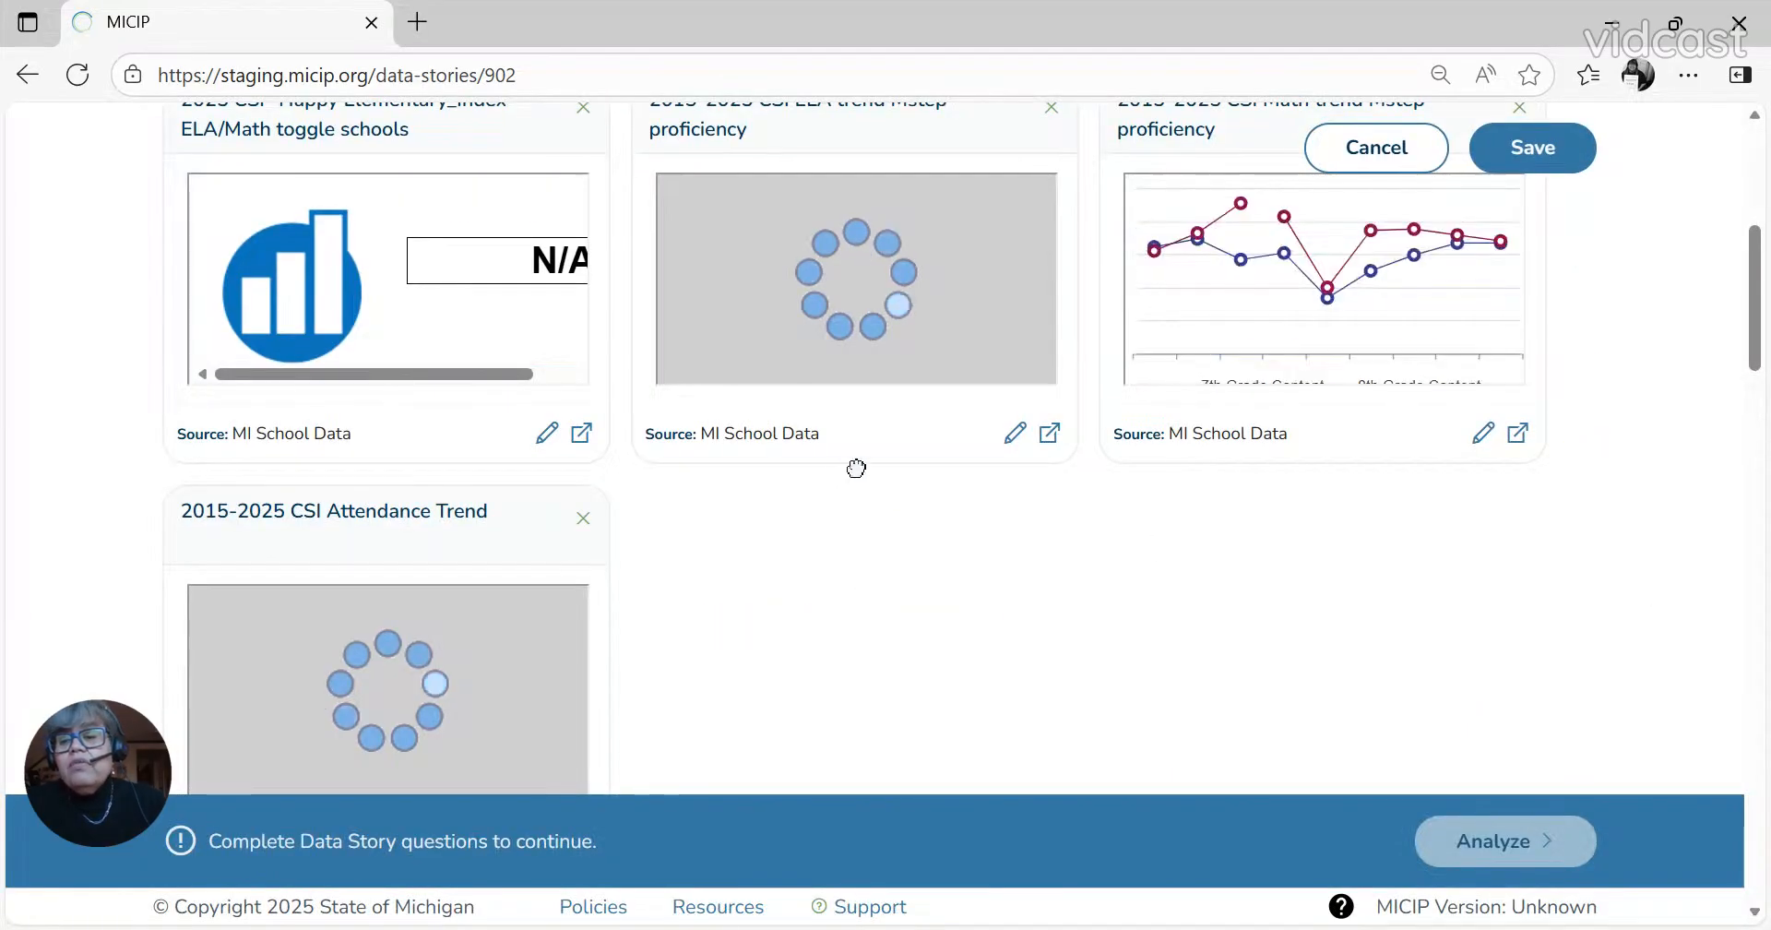
pyautogui.scroll(1, 824, 378)
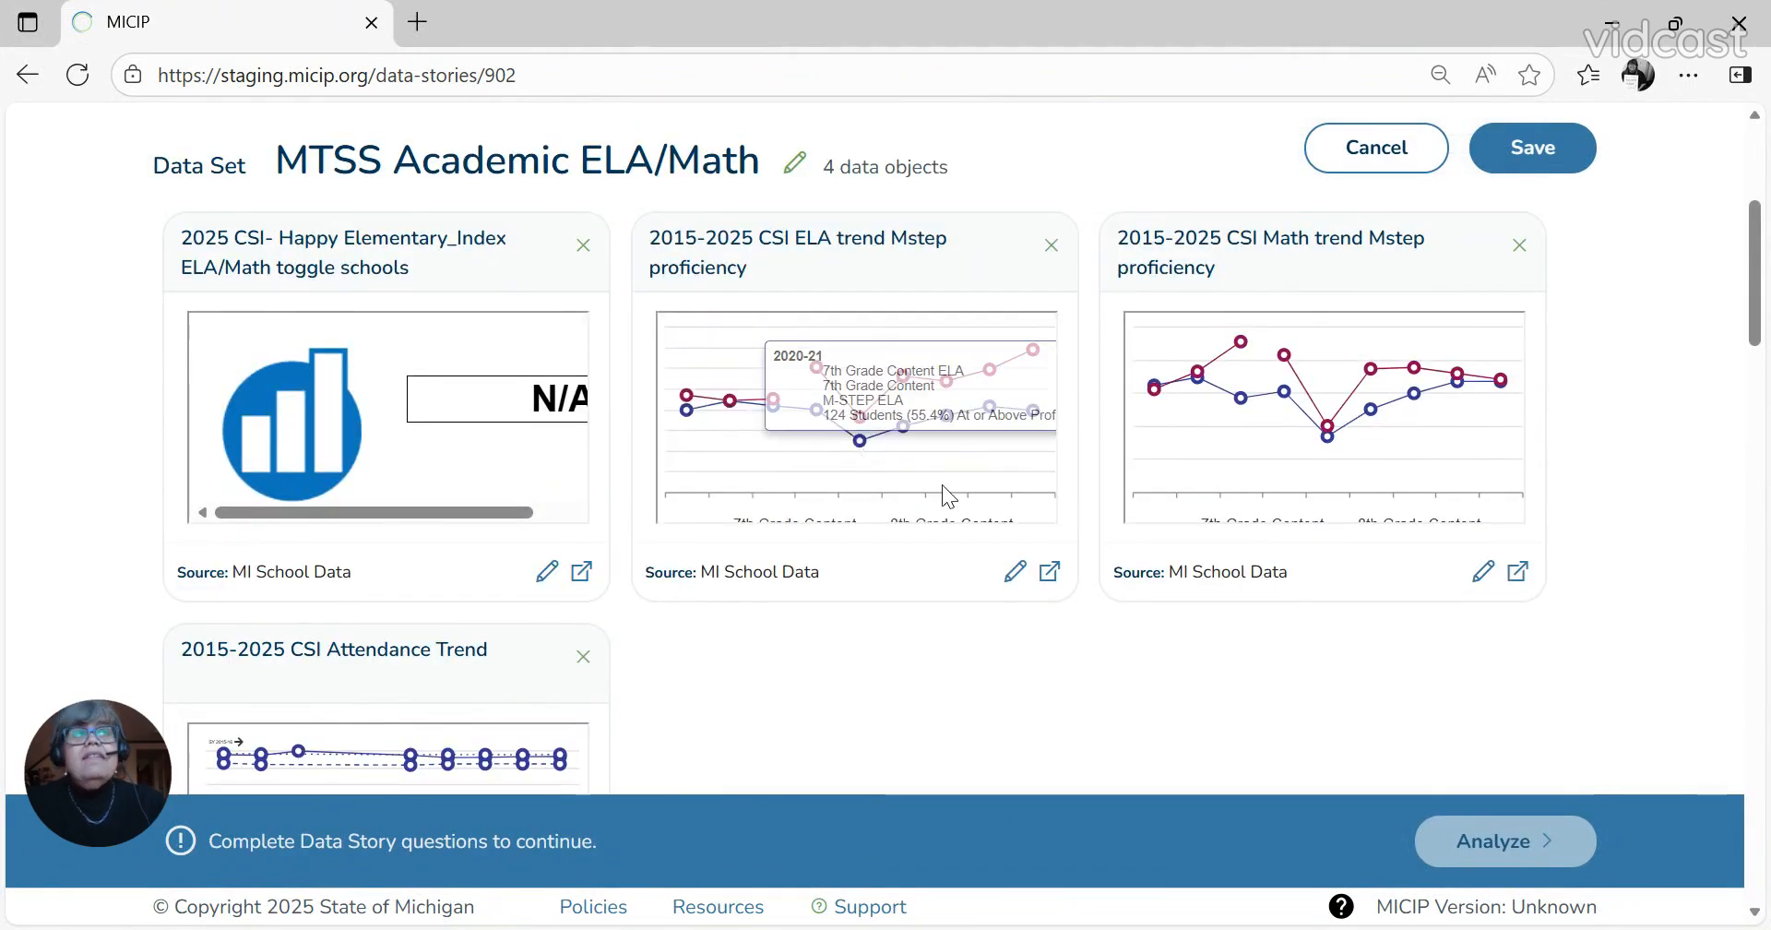
pyautogui.scroll(-3, 750, 558)
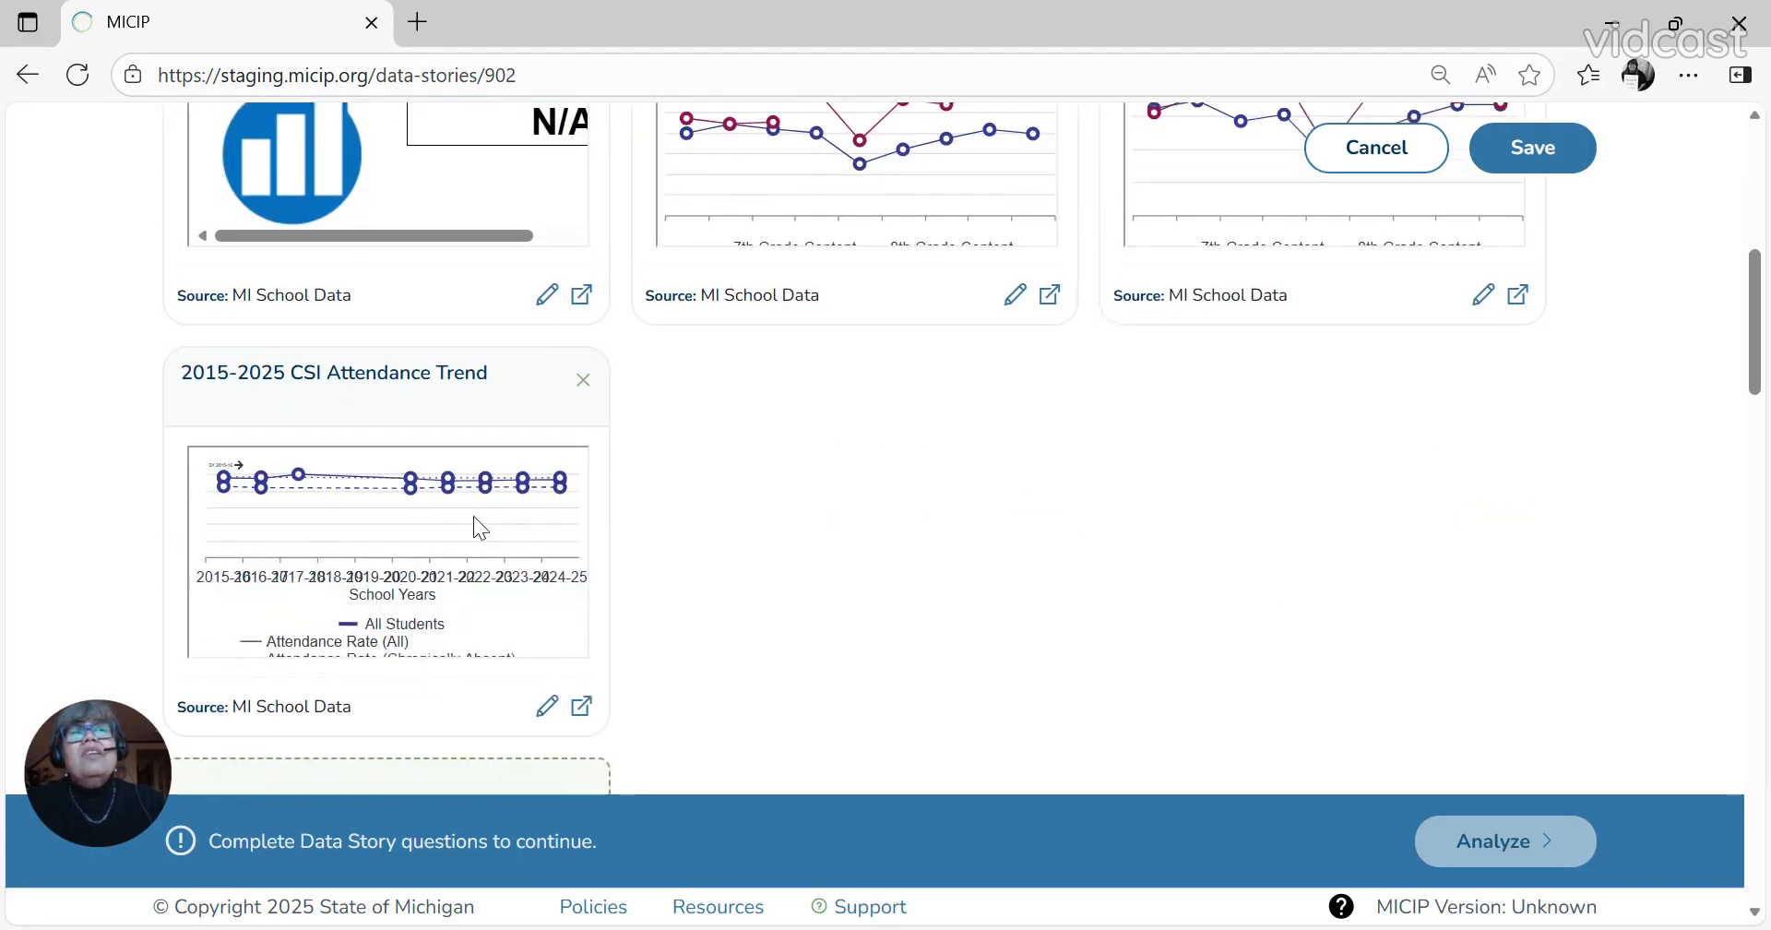
pyautogui.scroll(3, 759, 566)
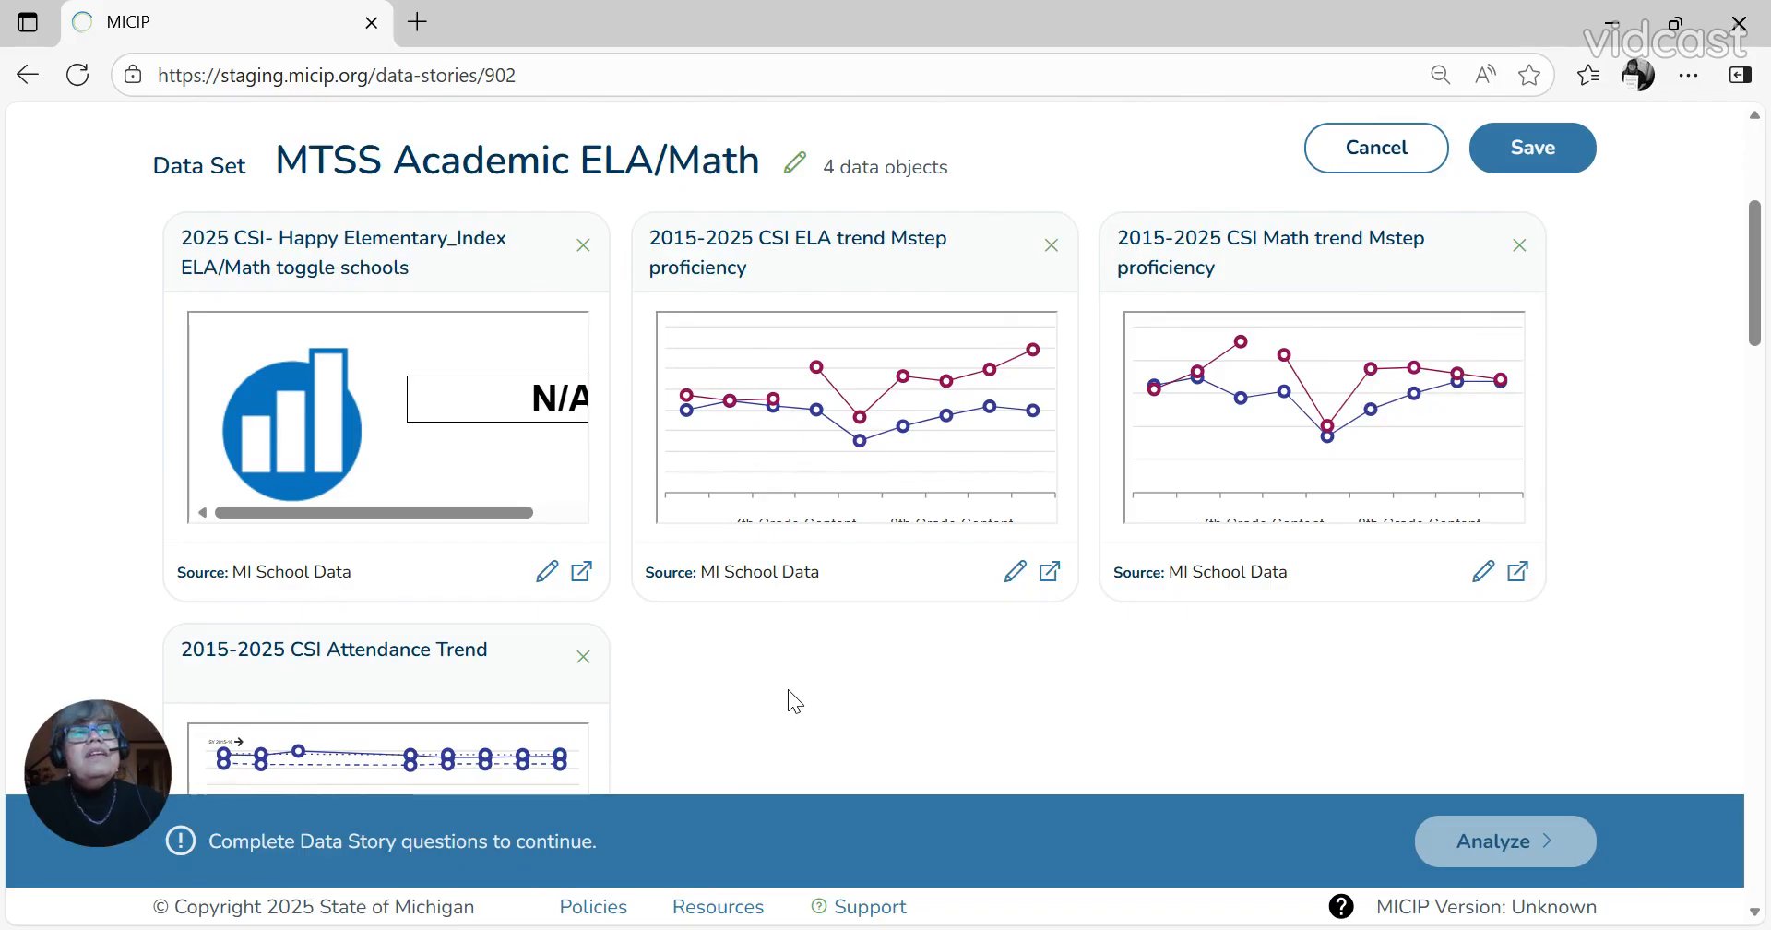
# Step: Start adding an uploaded district data object to the data set, using the file "Screenshot 2025-11-07 153206.png"
pyautogui.scroll(-3, 789, 687)
pyautogui.scroll(1, 1031, 595)
pyautogui.scroll(-4, 1024, 600)
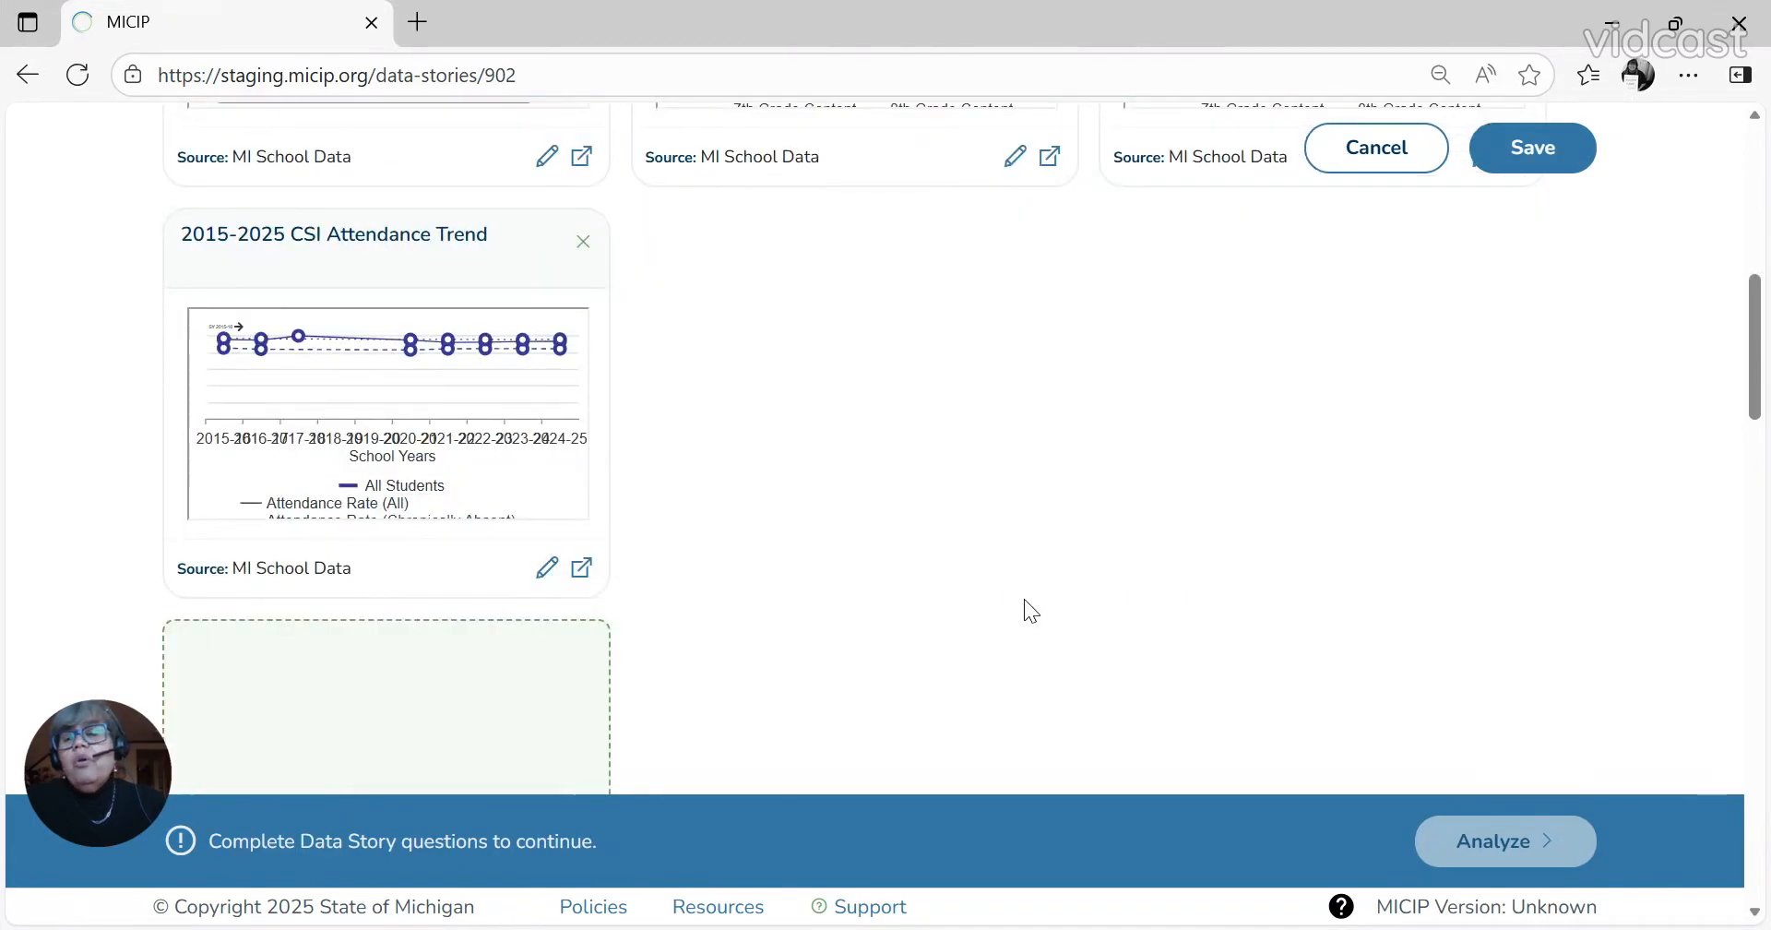
pyautogui.click(324, 712)
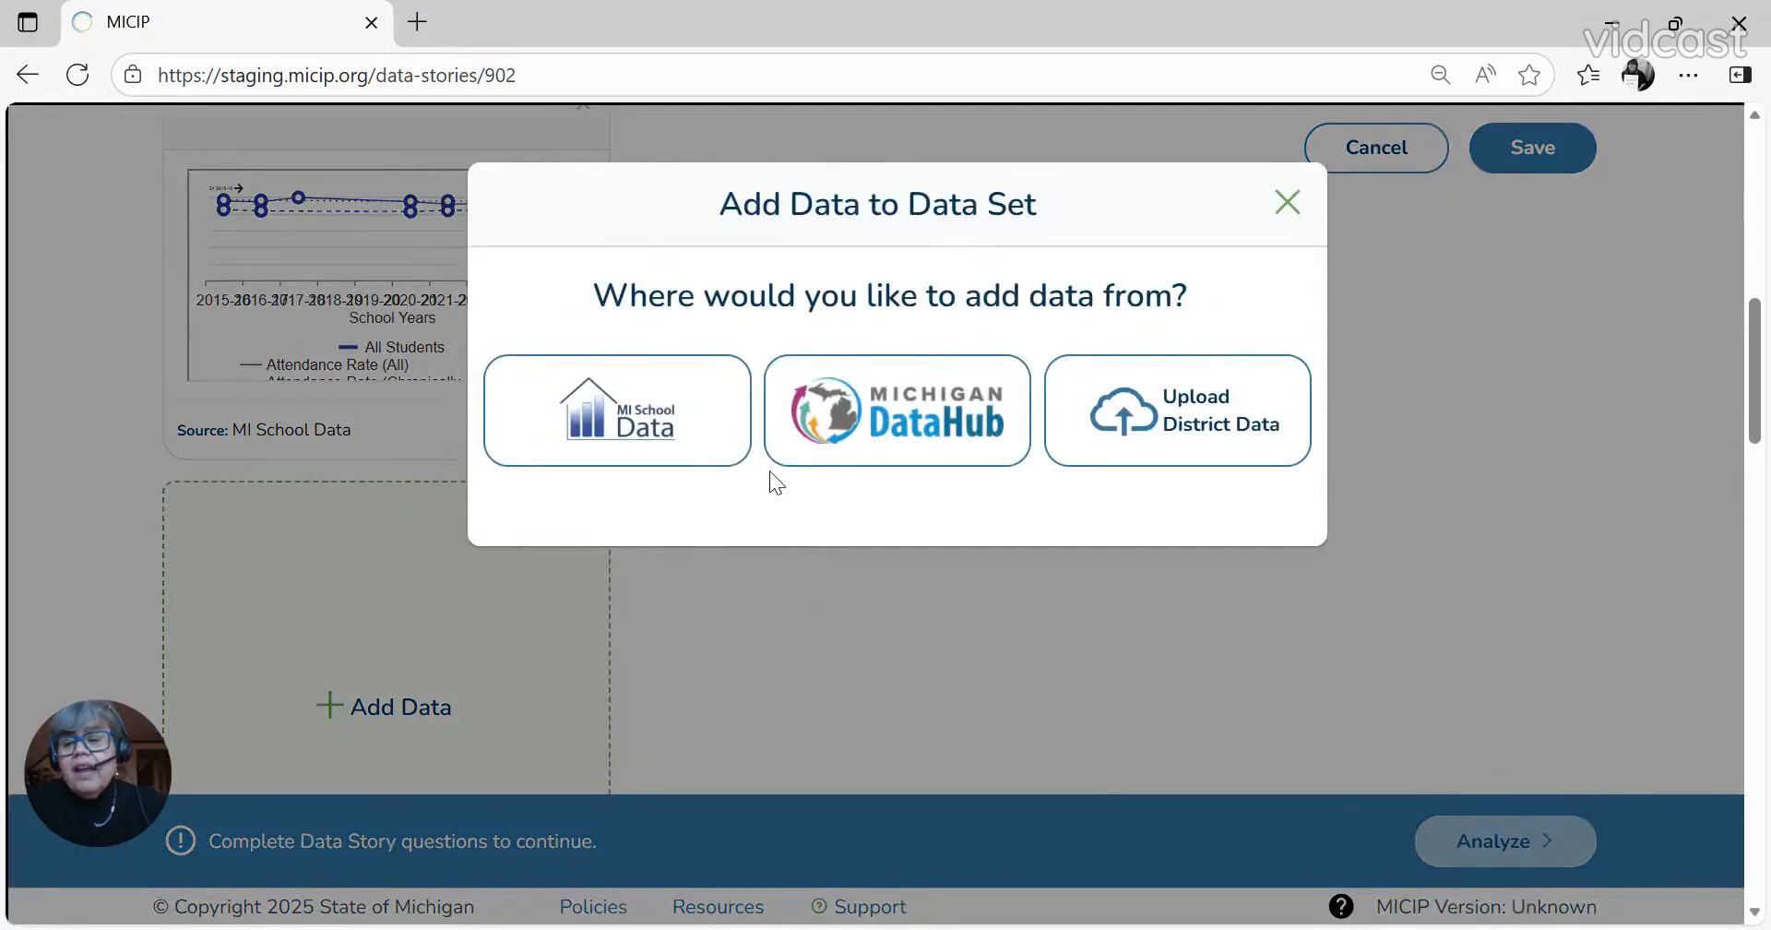
pyautogui.click(1131, 422)
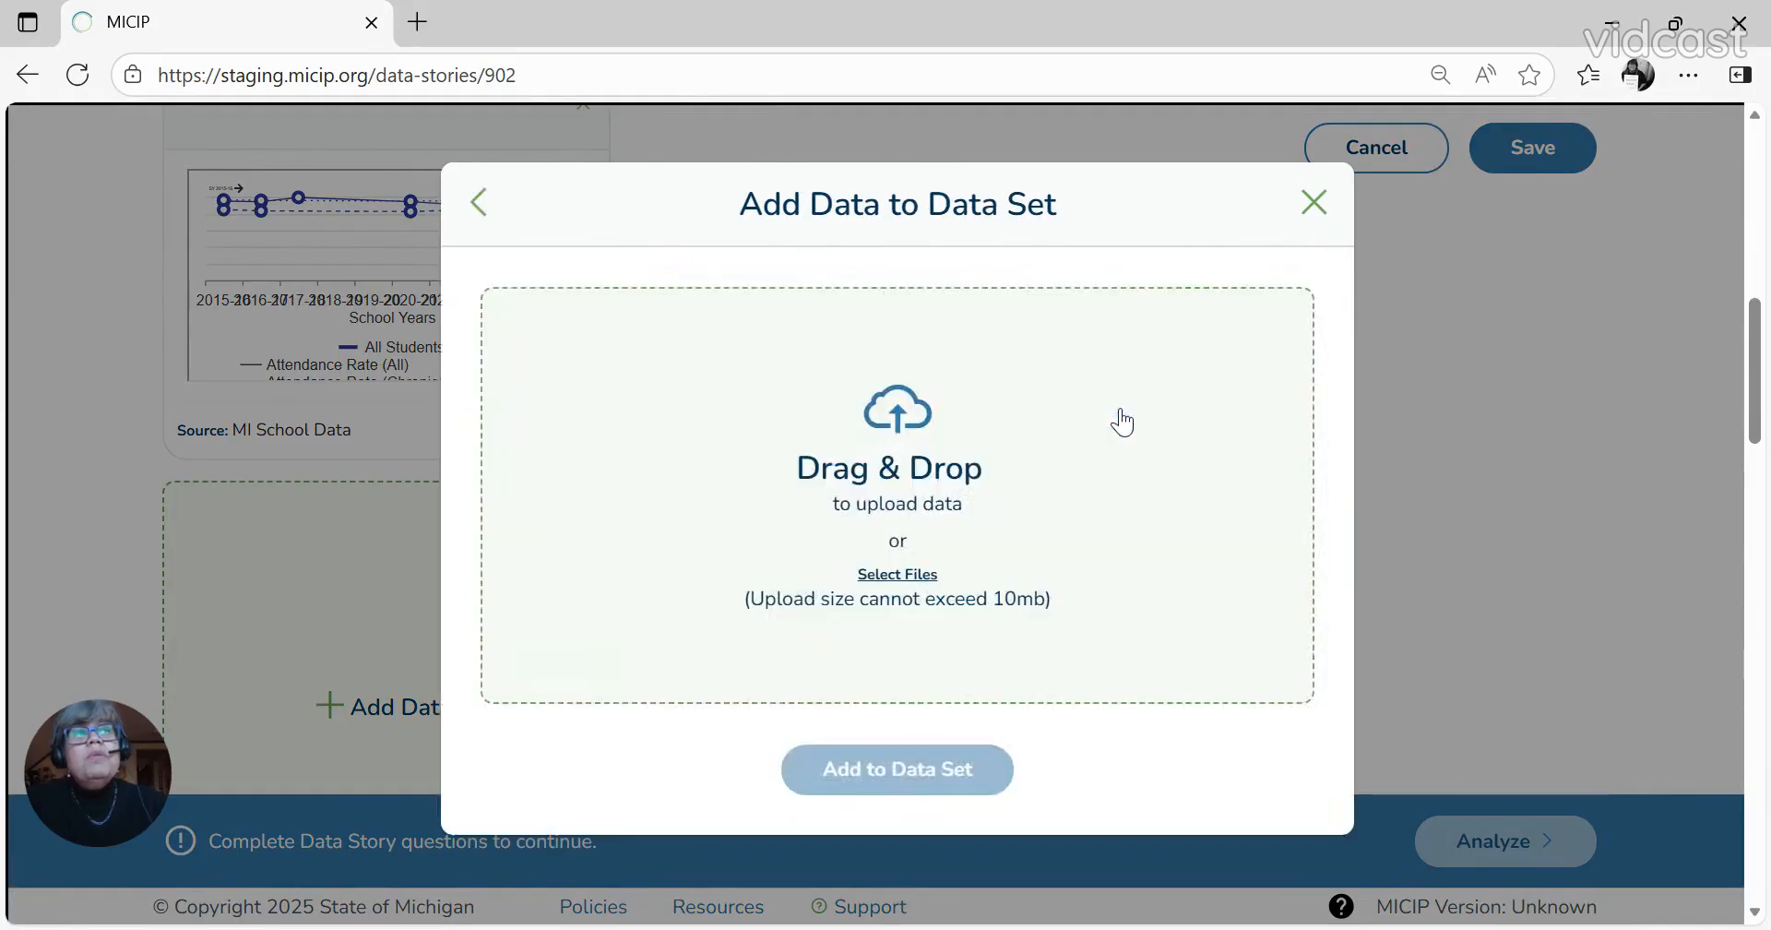
pyautogui.click(883, 579)
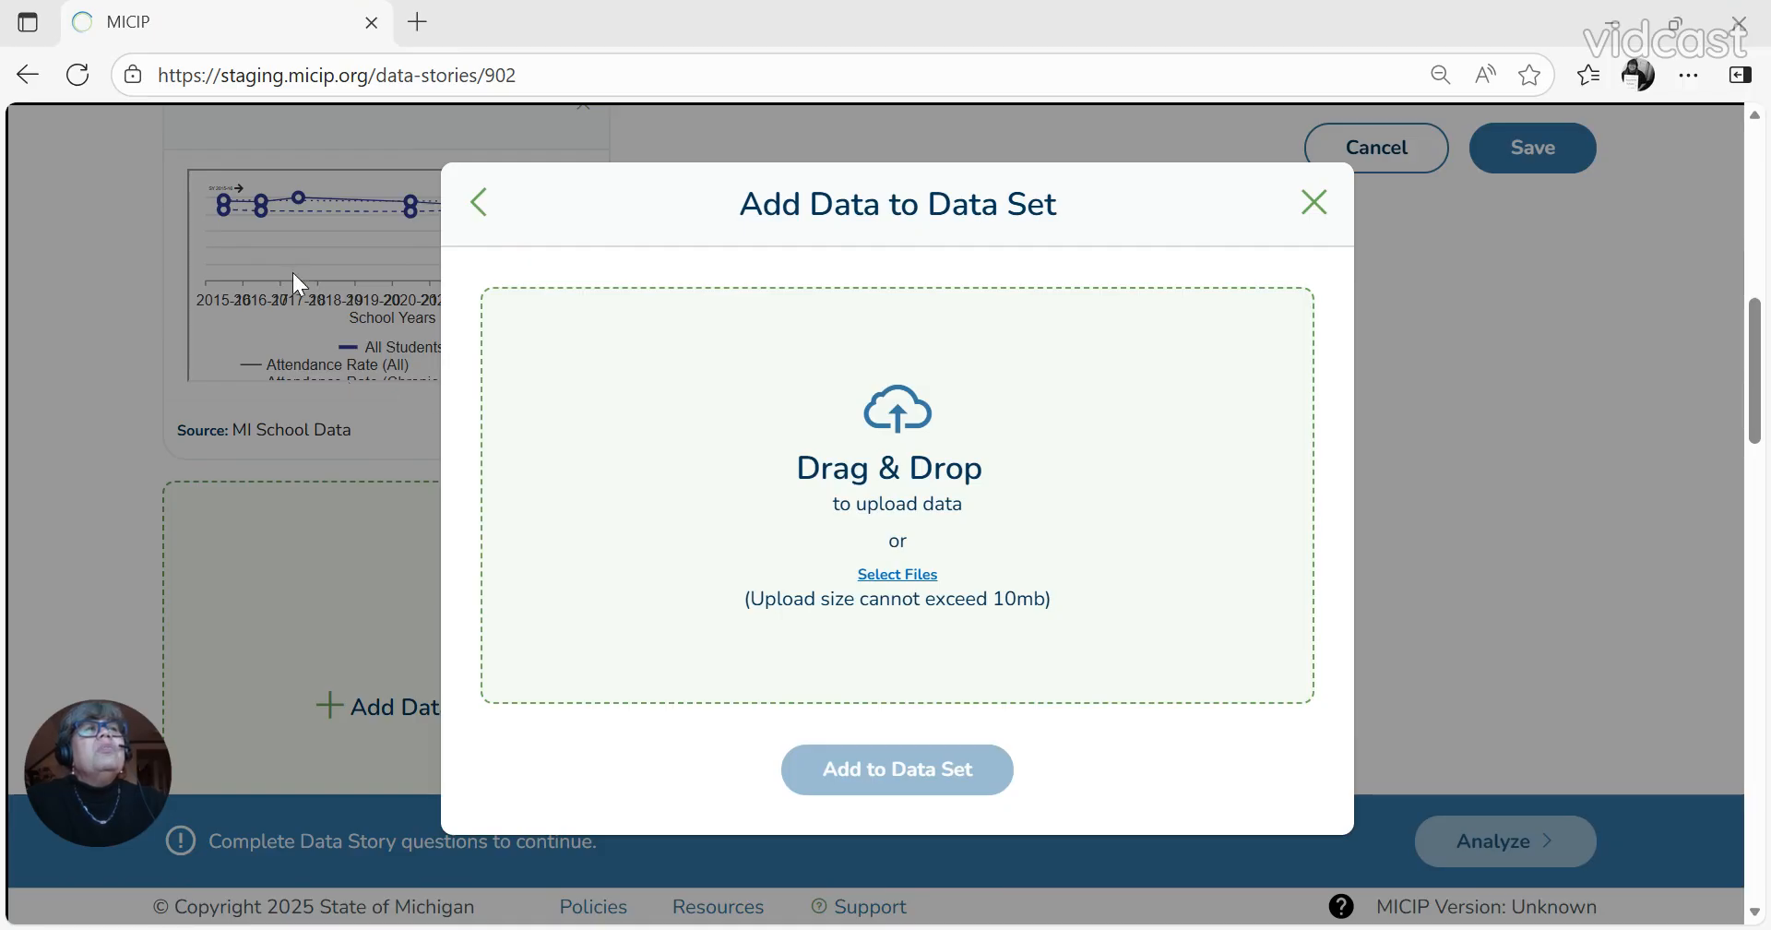
pyautogui.click(1066, 701)
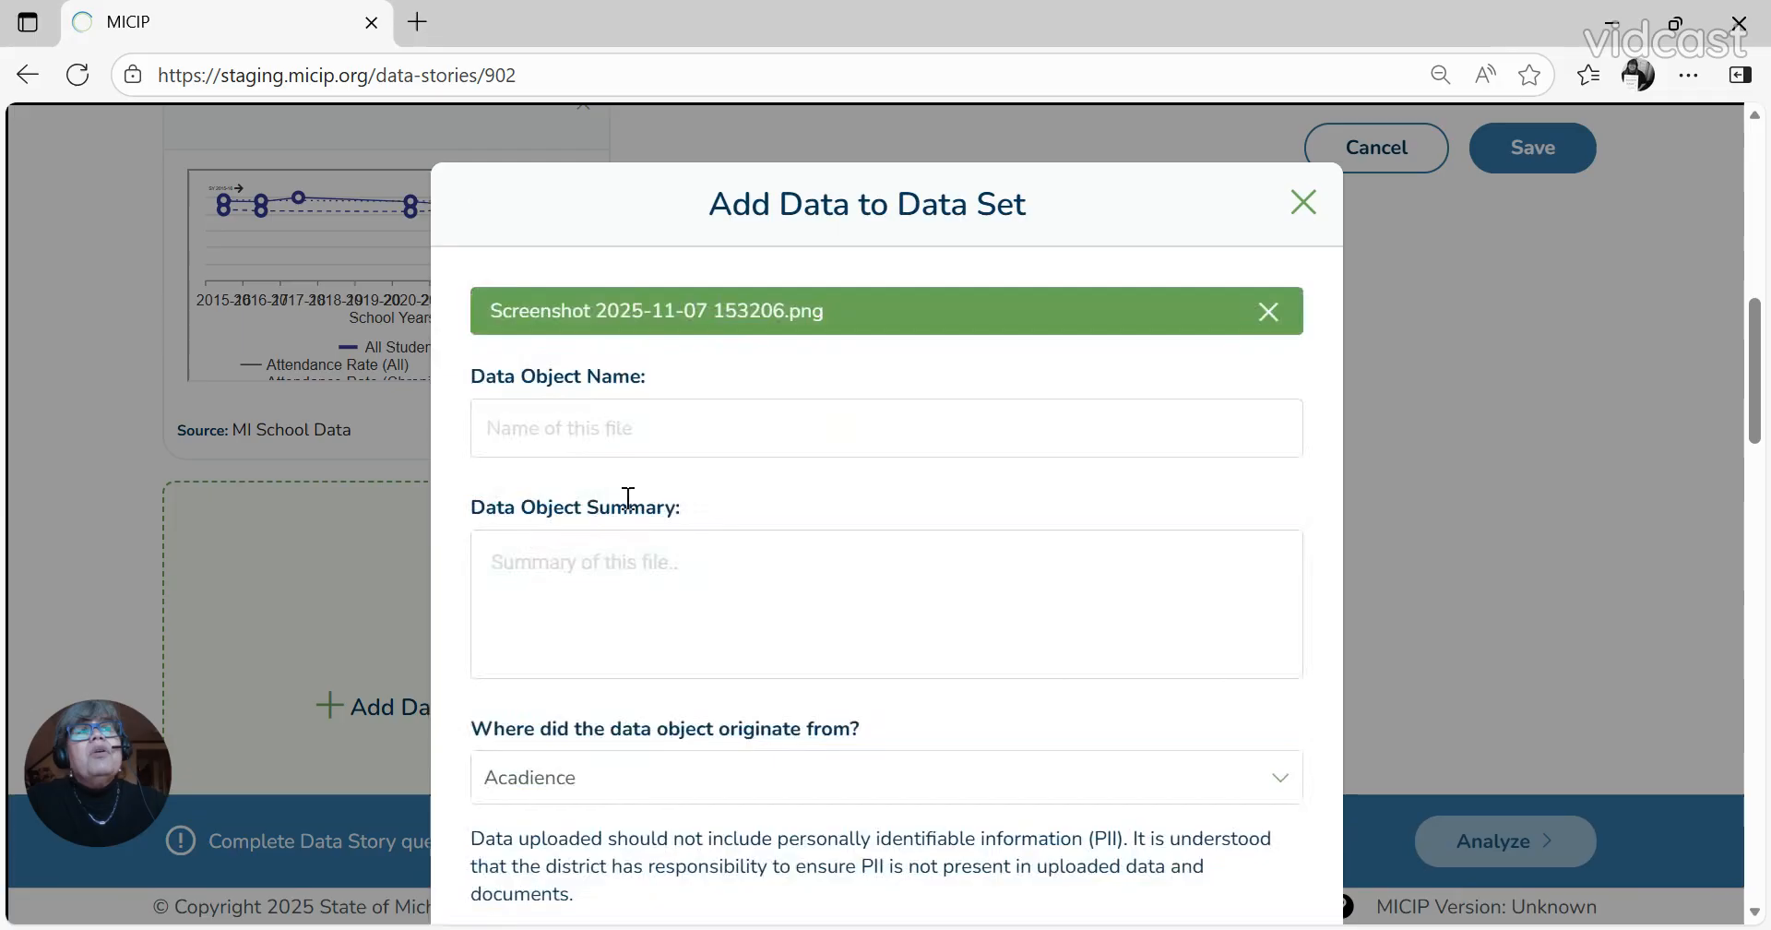
# Step: Name the uploaded data object "2025 CSI Perception Data"
pyautogui.click(521, 426)
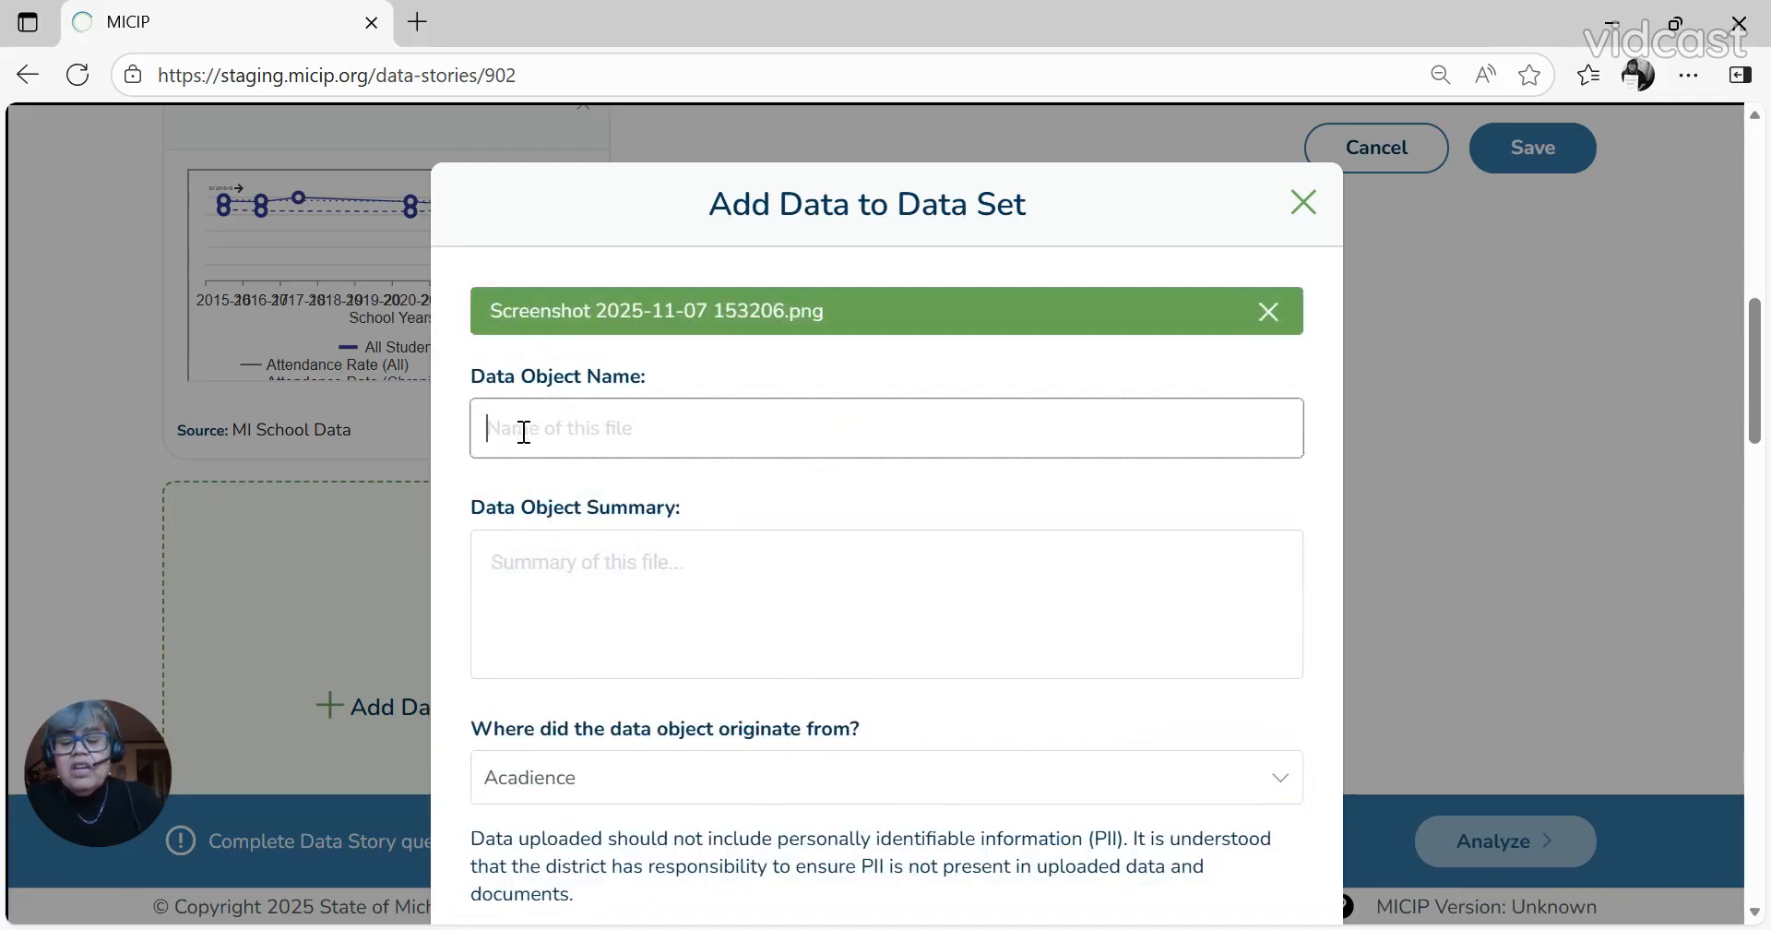
pyautogui.write('2025 CSI')
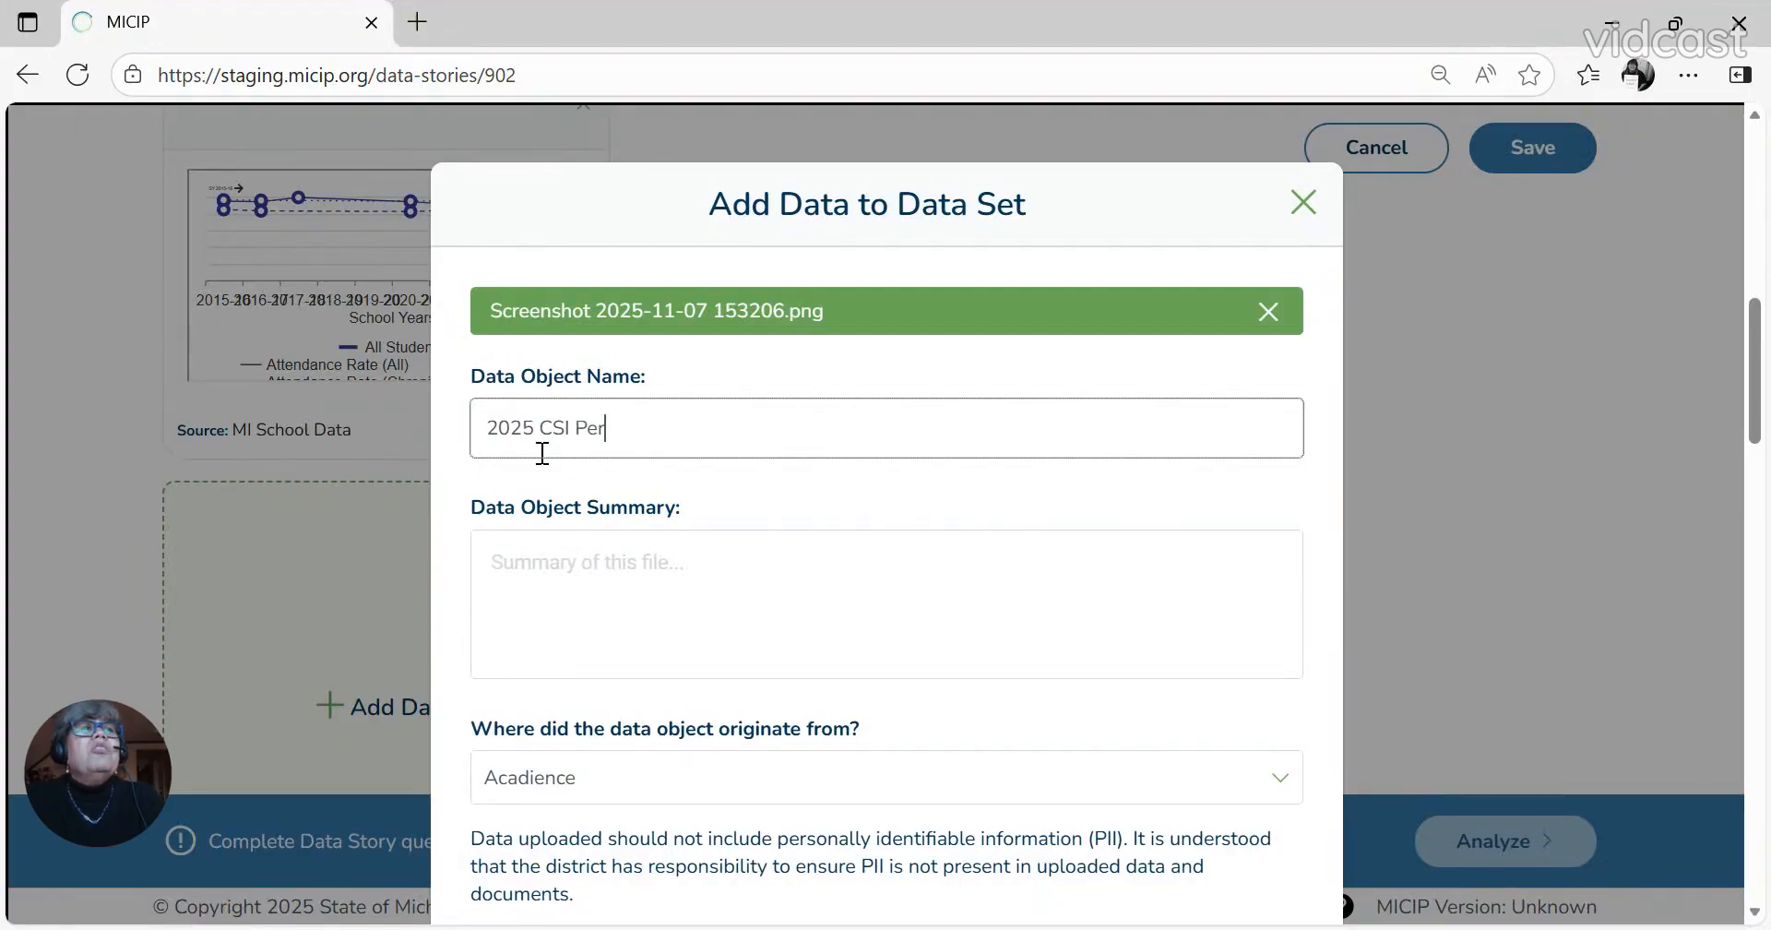
pyautogui.write(' Perception')
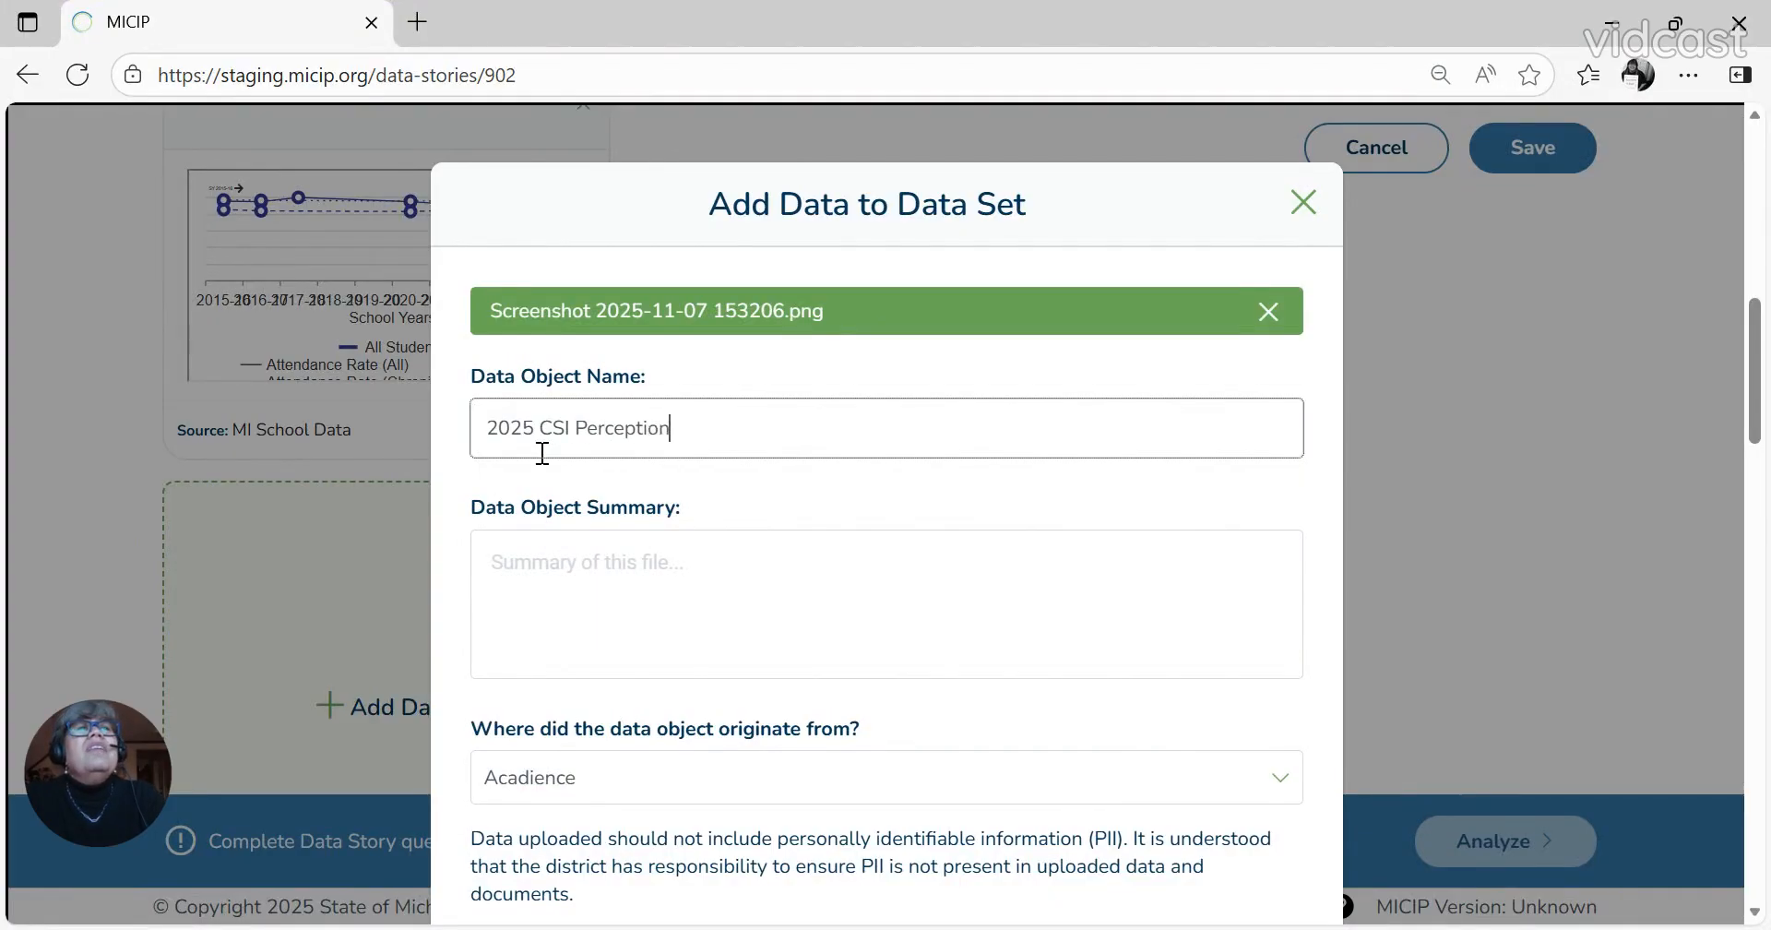
pyautogui.write(' Data')
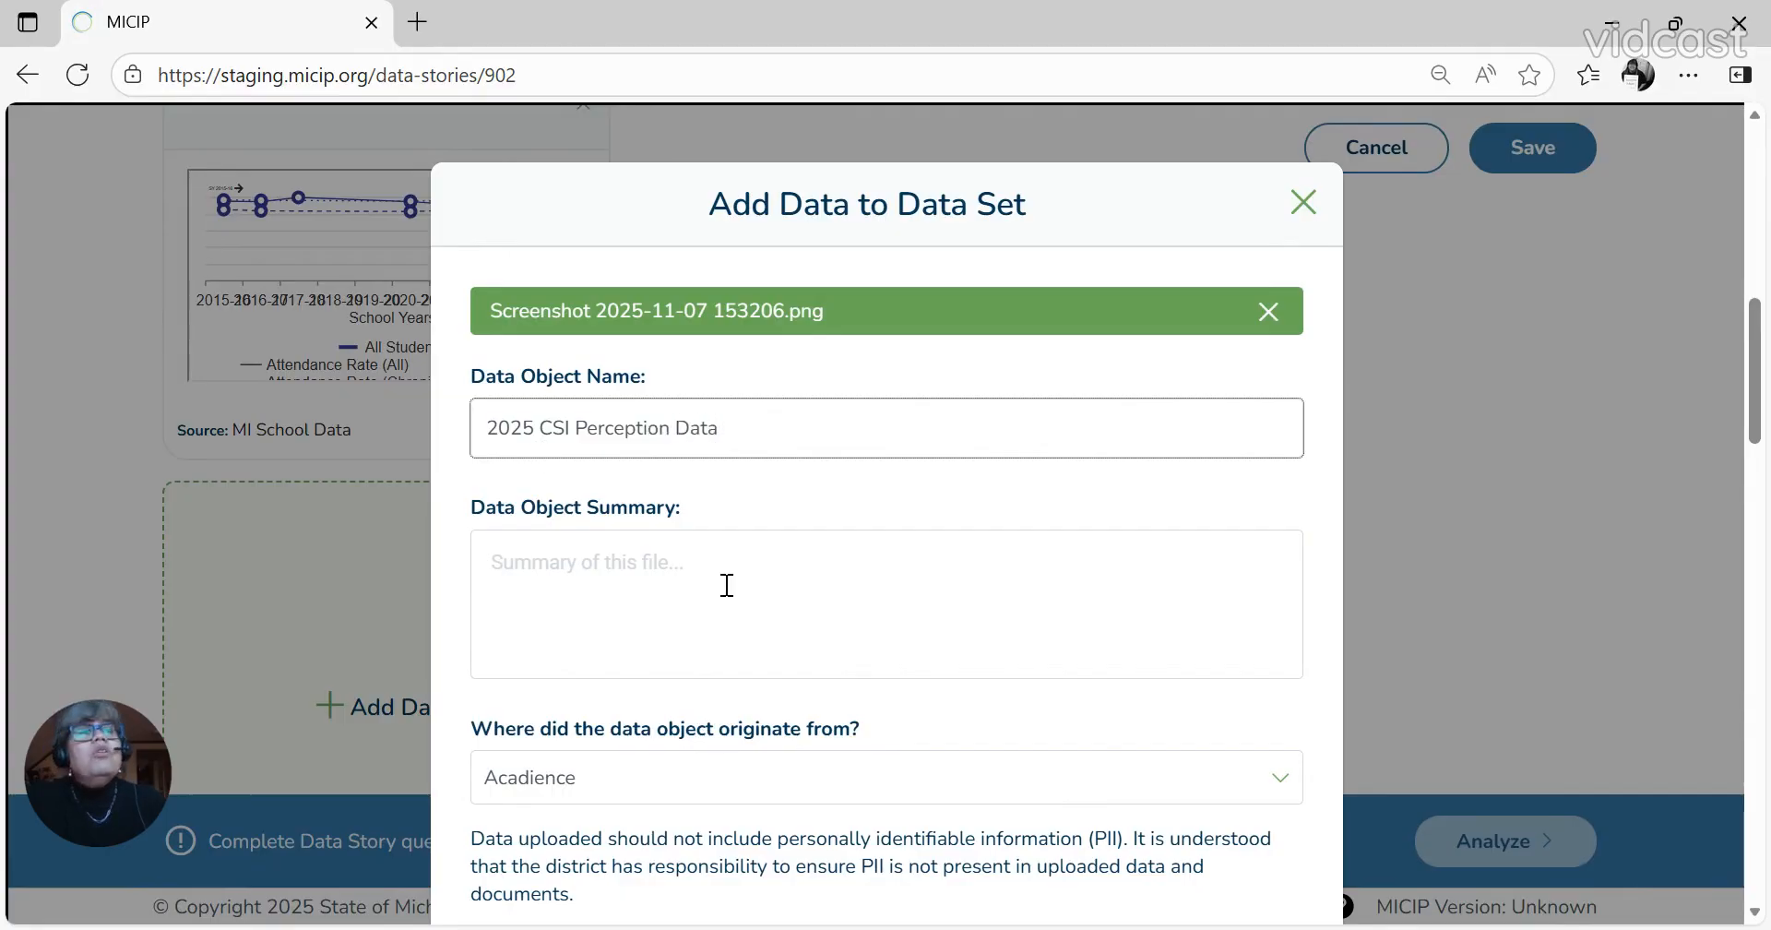
# Step: Copy the data object's name into its summary as "2025 CSI Perception Data" and extend the editing session
pyautogui.click(539, 571)
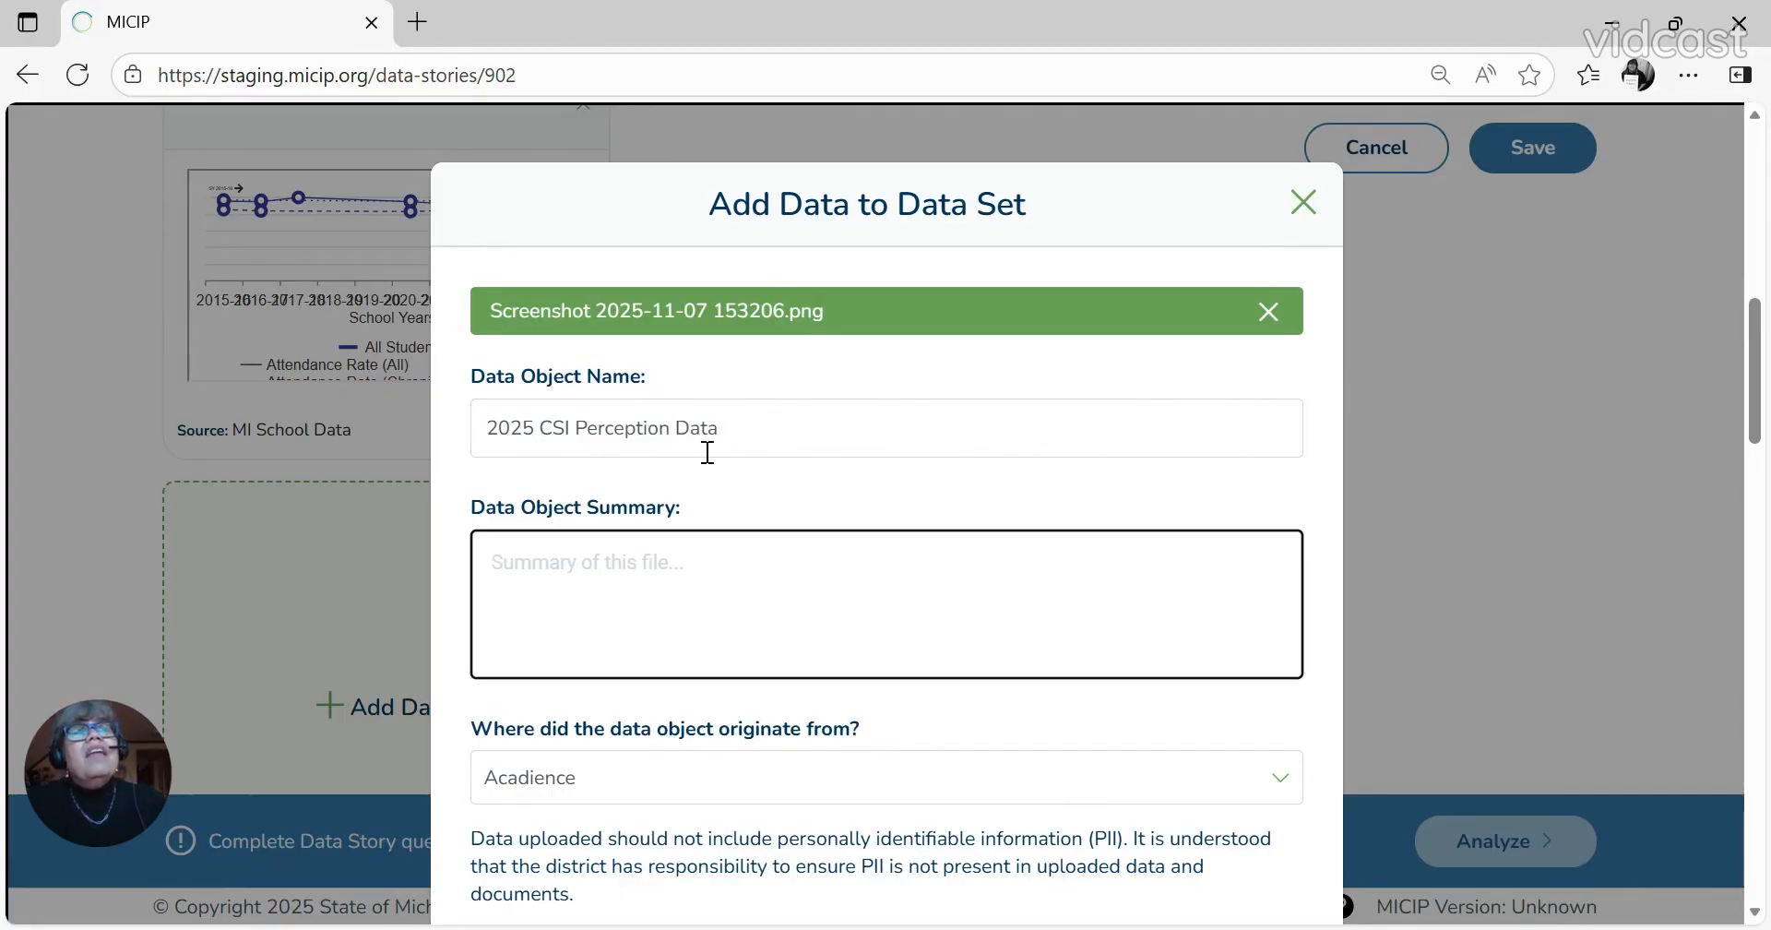
pyautogui.moveTo(756, 431); pyautogui.dragTo(445, 429)
pyautogui.hotkey('ctrl', 'c')
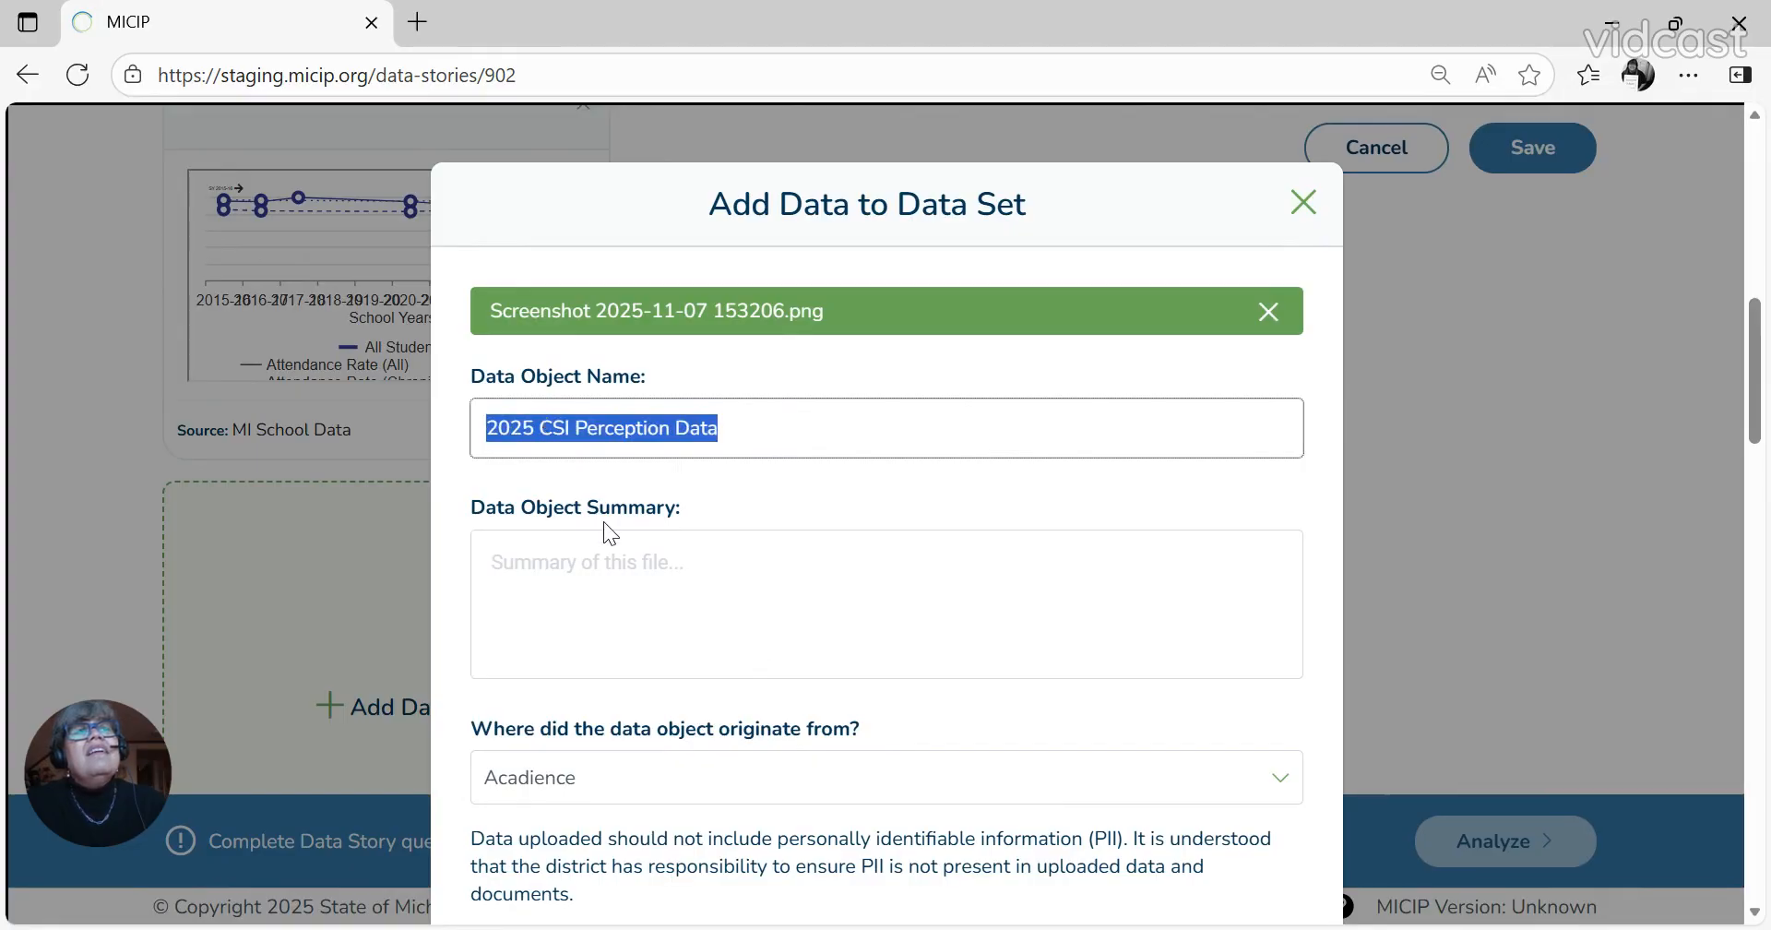
pyautogui.click(515, 559)
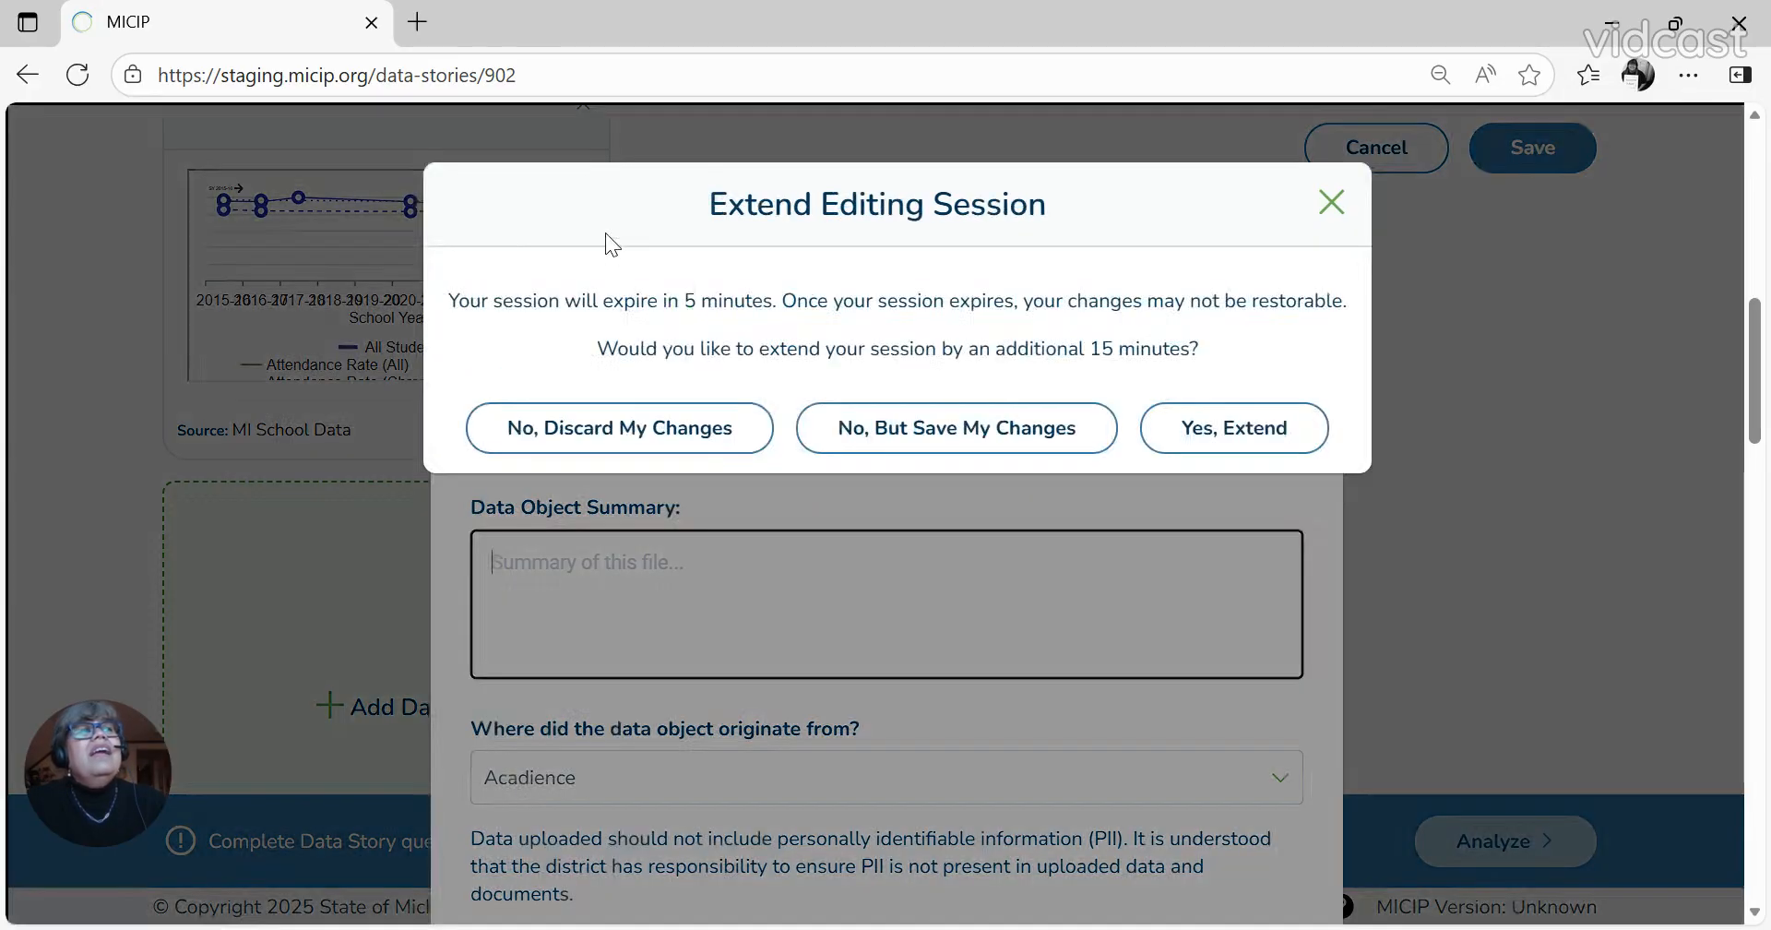
pyautogui.hotkey('ctrl', 'v')
pyautogui.click(1215, 436)
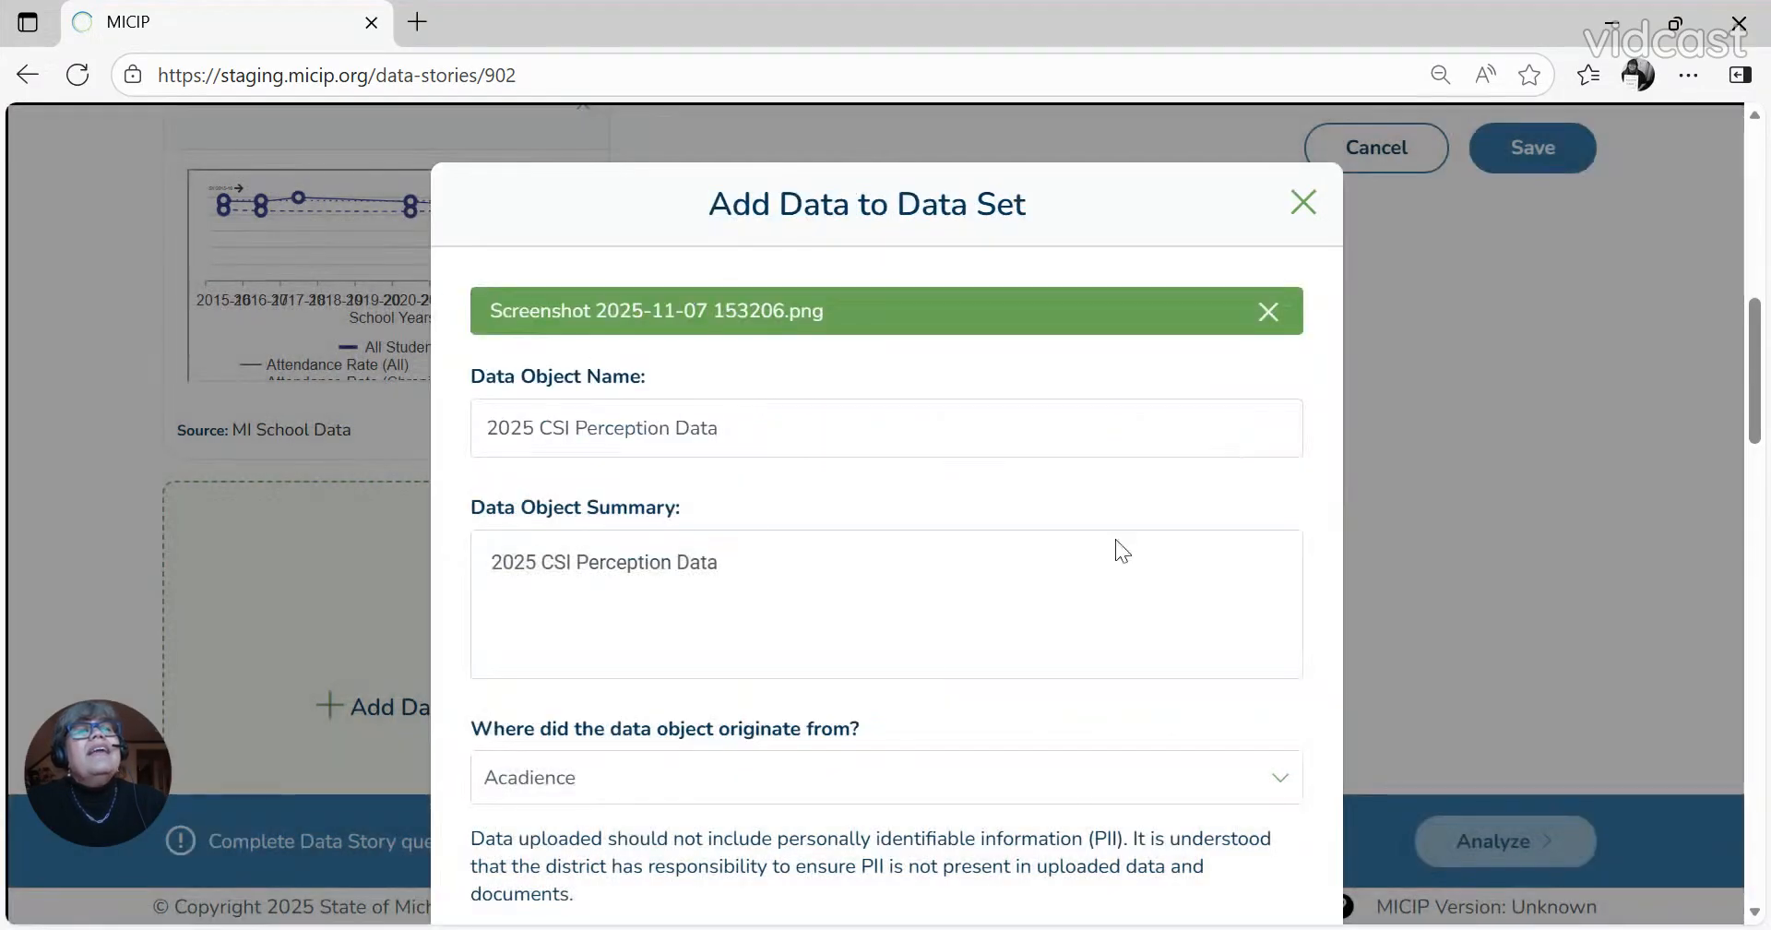
# Step: Set the origin of the uploaded data object to "District Determined"
pyautogui.scroll(-1, 886, 705)
pyautogui.click(695, 693)
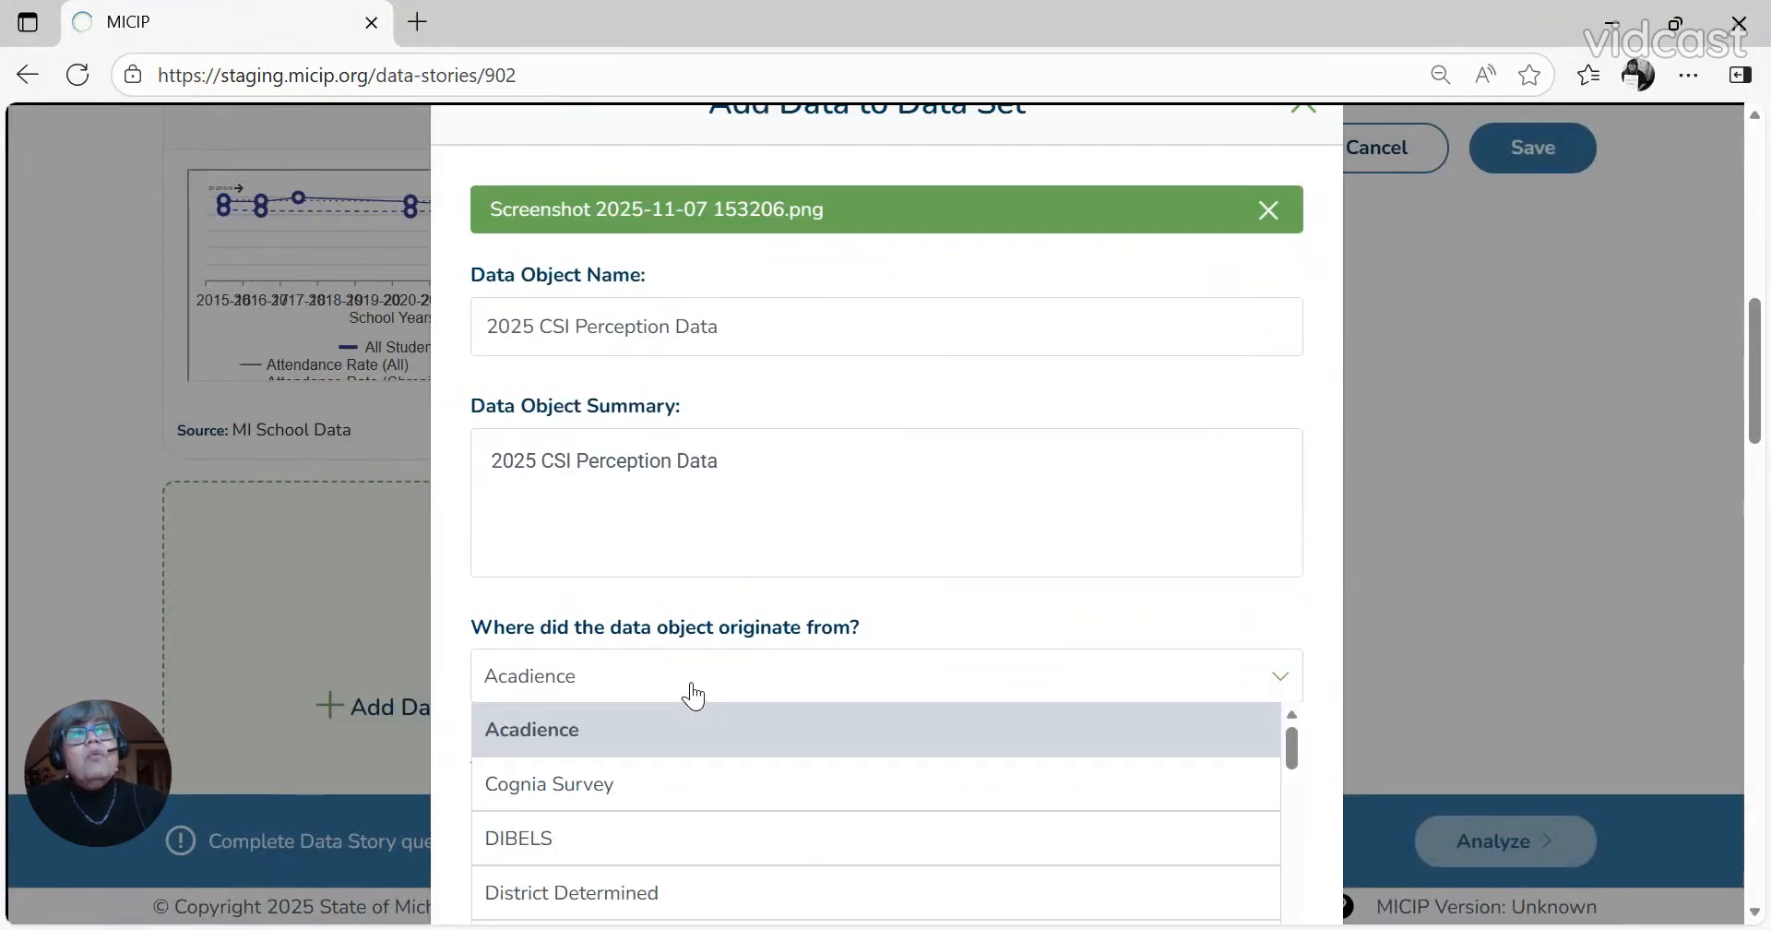
pyautogui.scroll(-3, 822, 756)
pyautogui.click(649, 757)
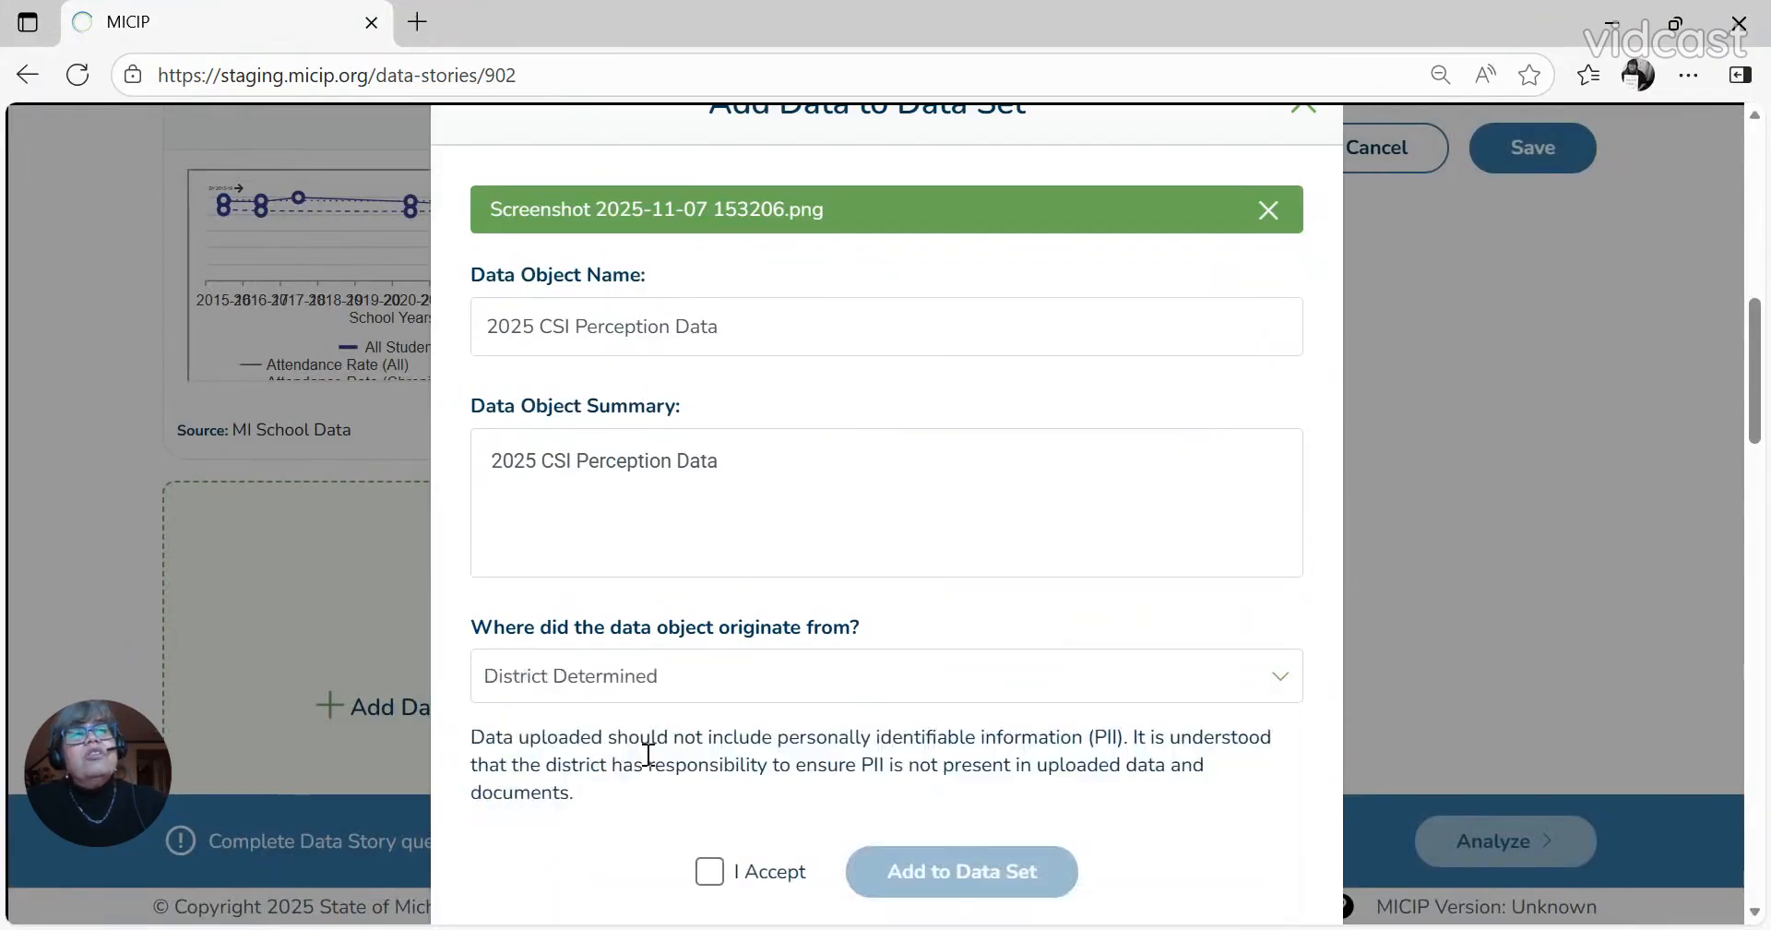
# Step: Accept the personally identifiable information statement, add the uploaded data object to the data set, and check it among the data objects
pyautogui.click(709, 877)
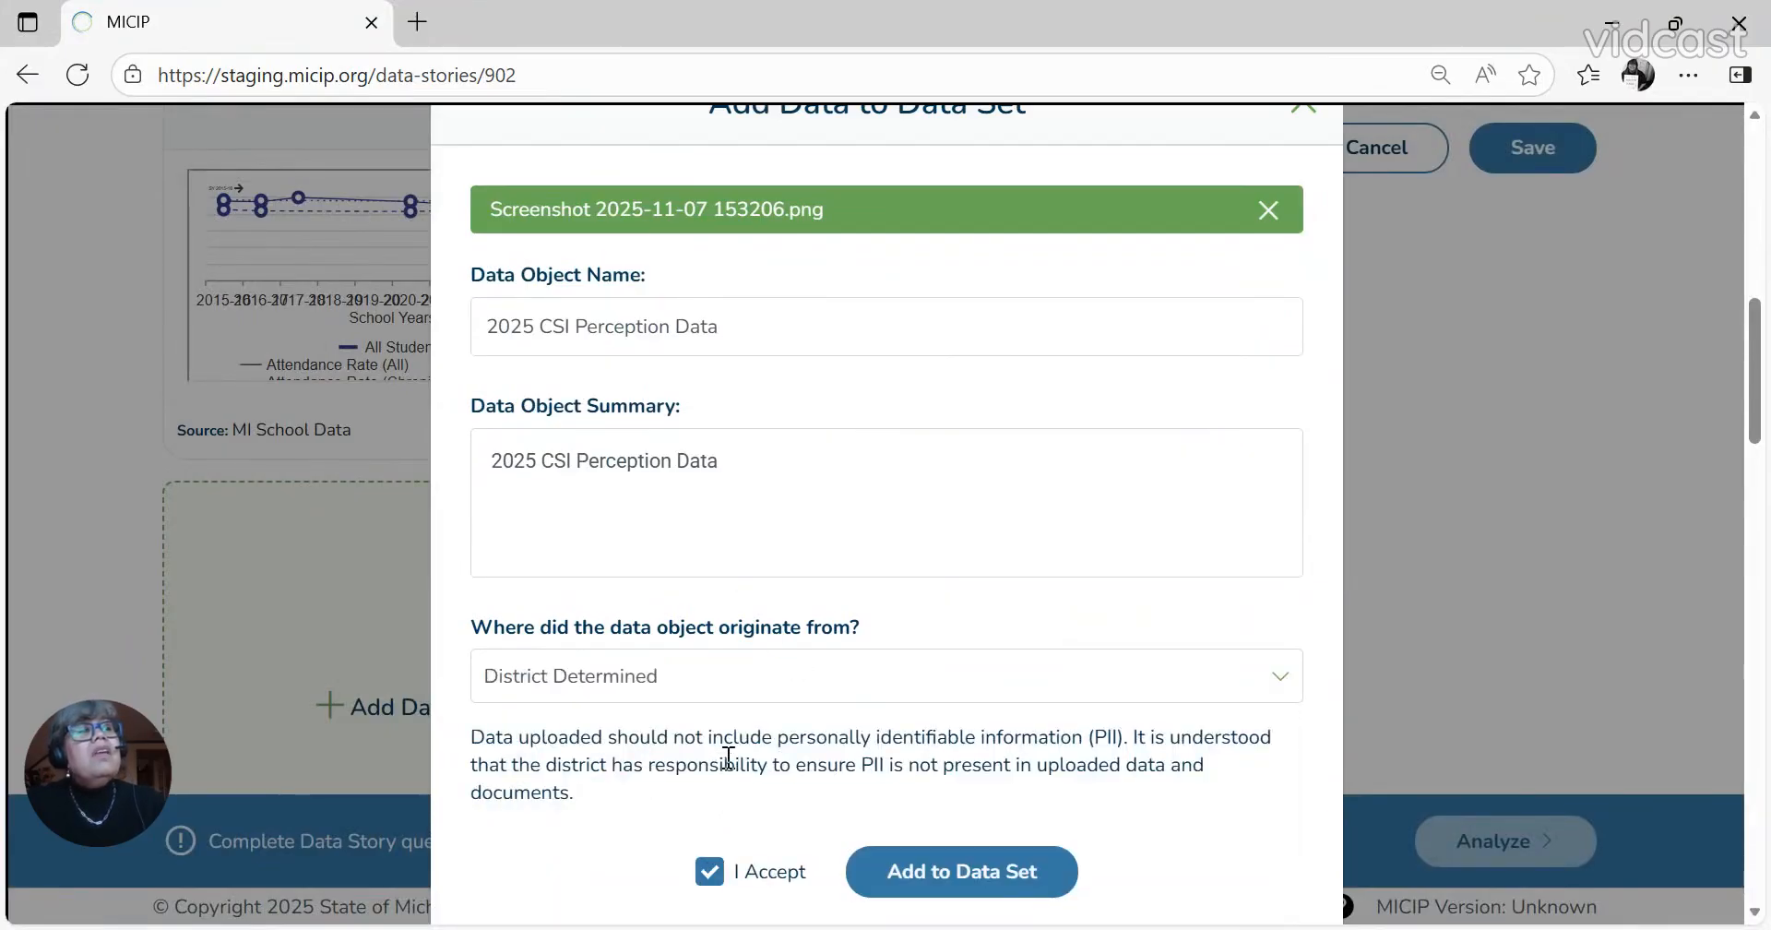
pyautogui.click(962, 878)
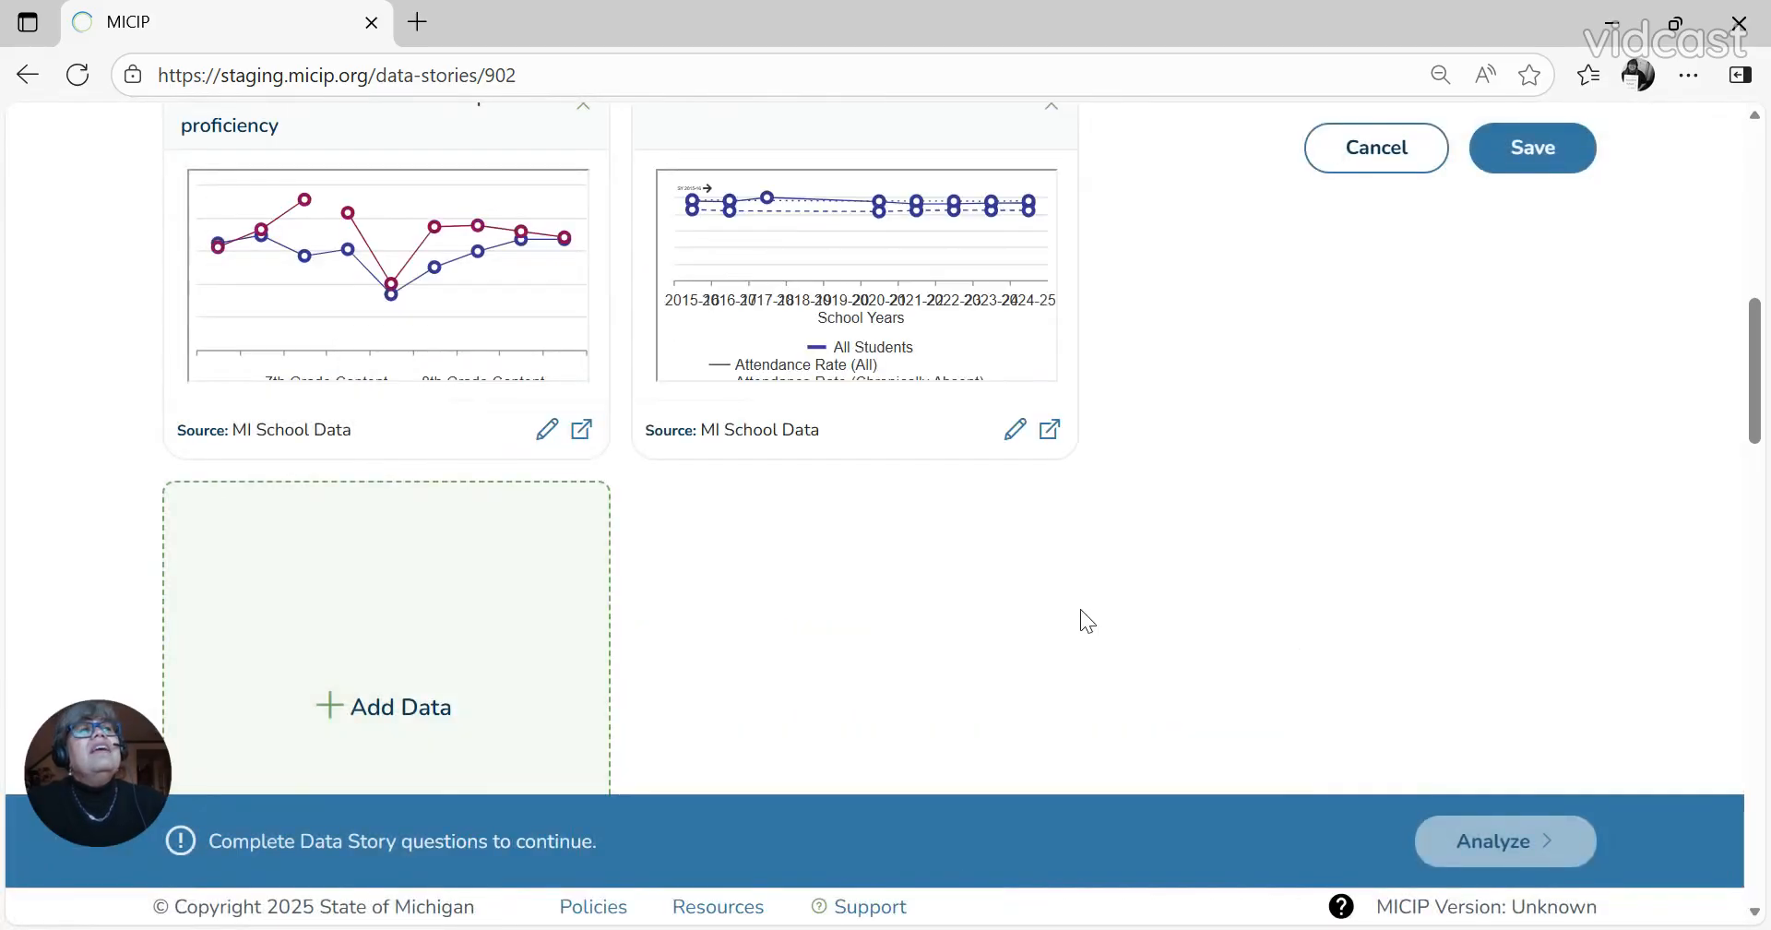
pyautogui.scroll(2, 1087, 610)
pyautogui.scroll(3, 1186, 649)
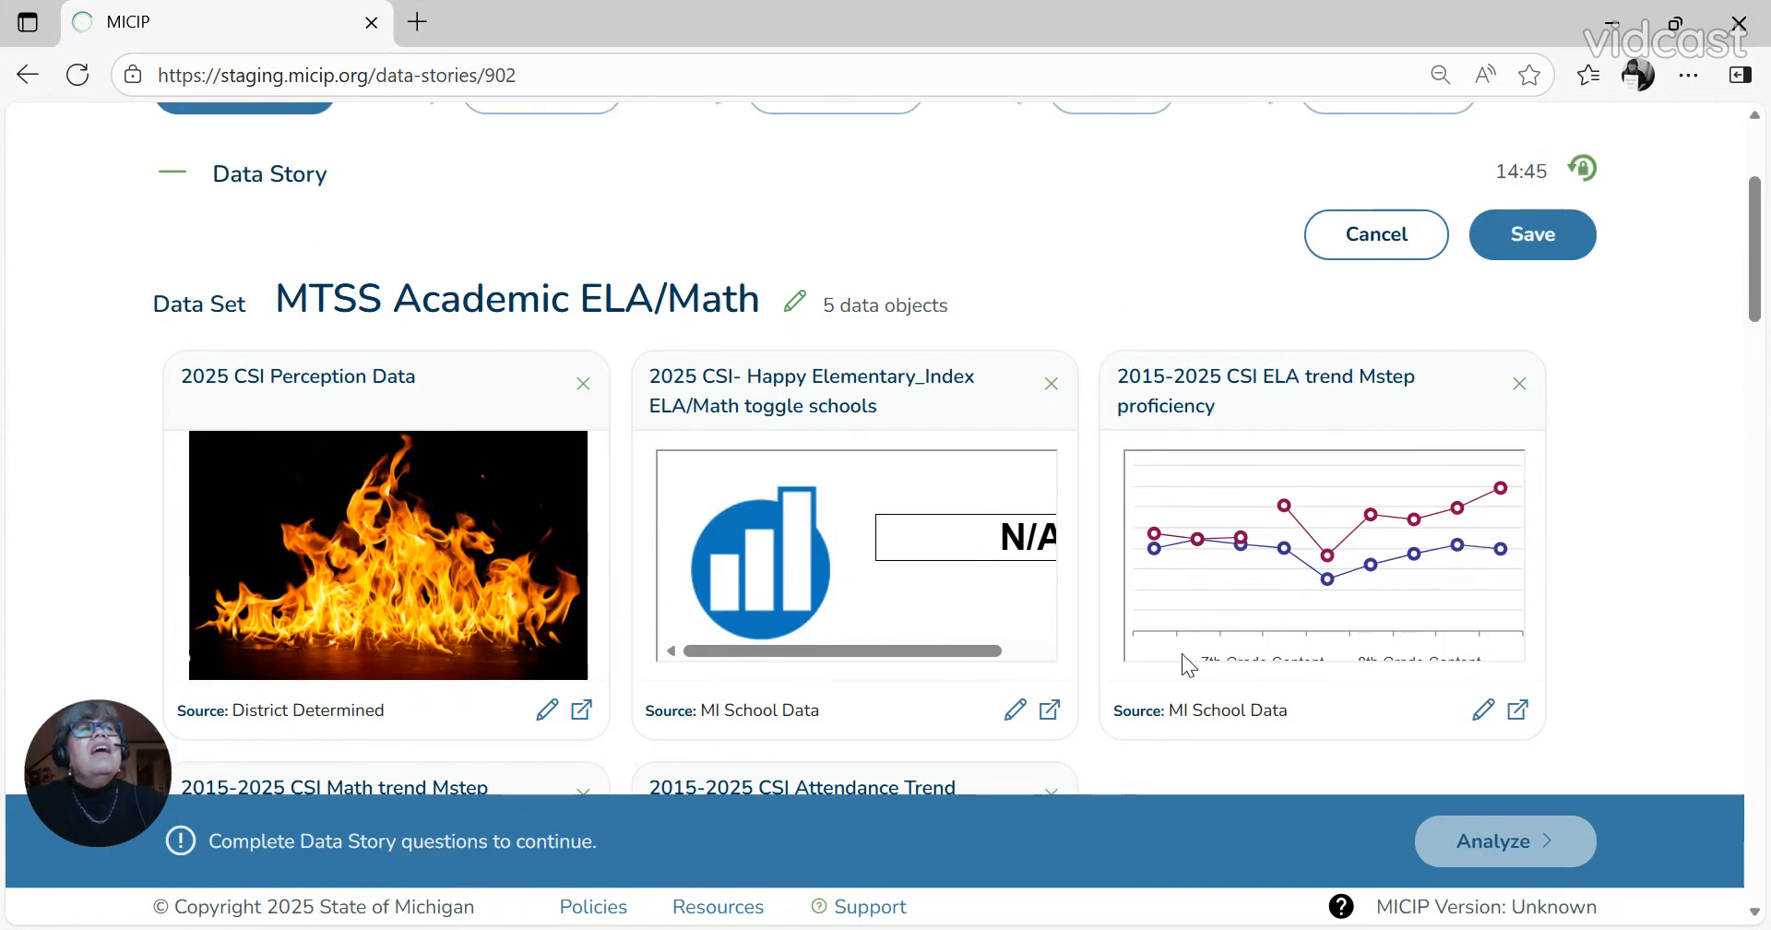
# Step: Upload the district data file "Screenshot 2024-02-15 090620.png" as another data object for the data set
pyautogui.scroll(-3, 1181, 653)
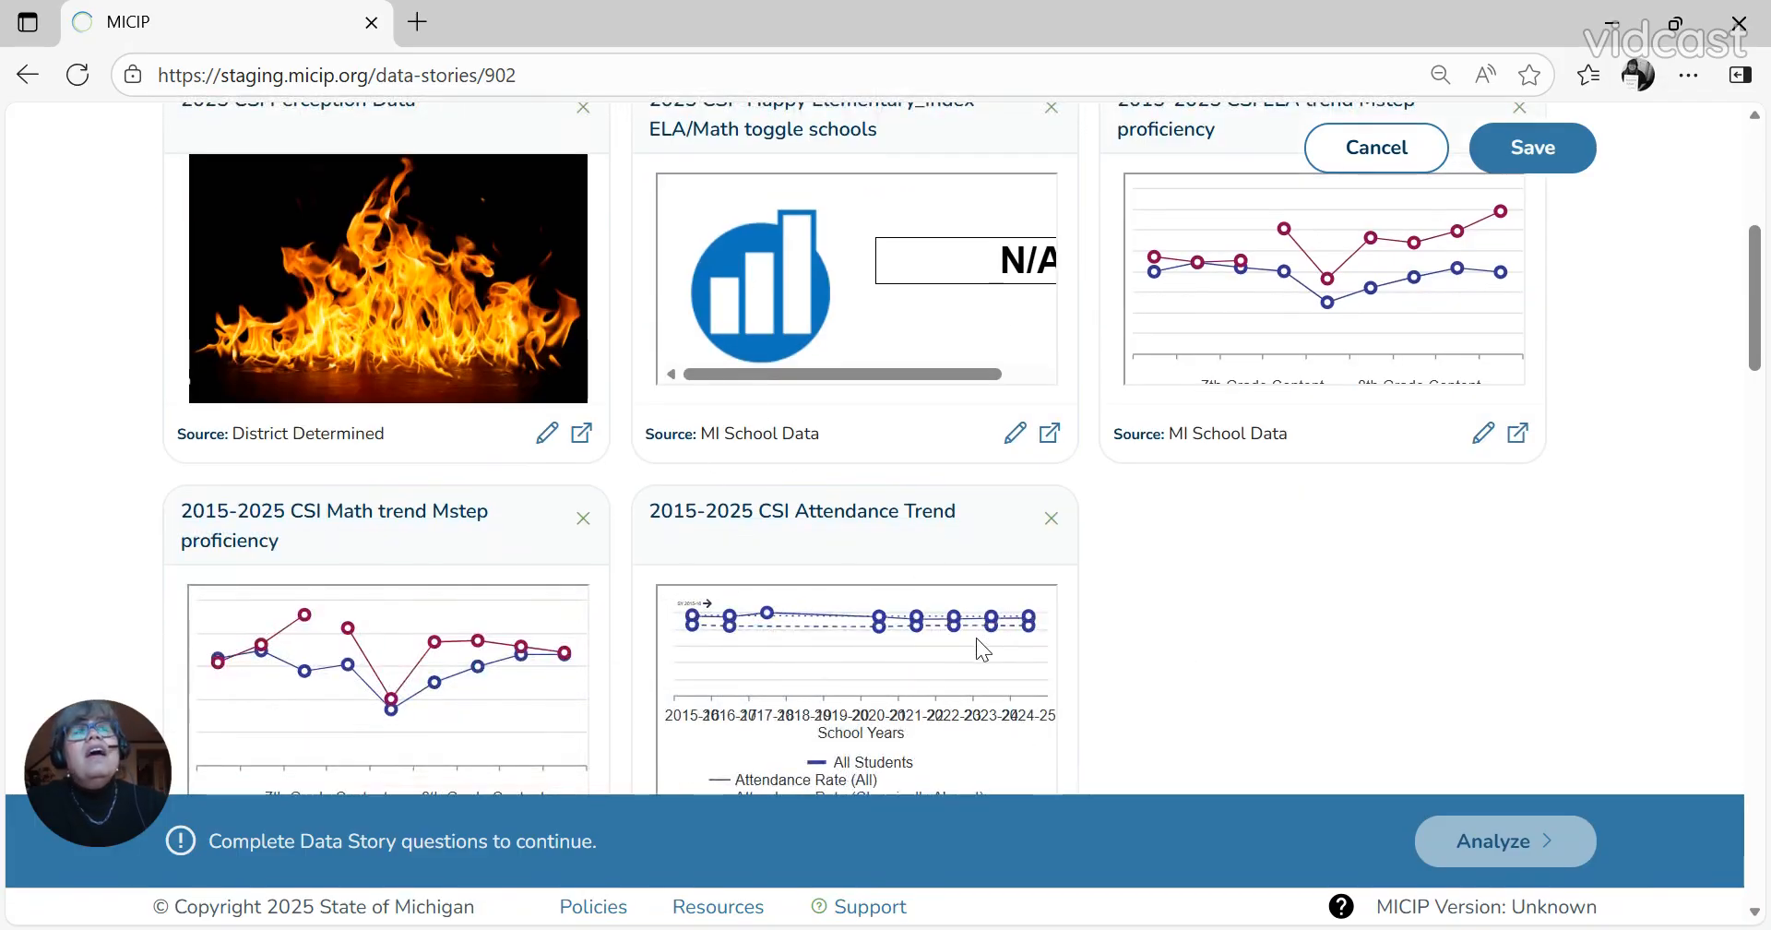
pyautogui.scroll(-5, 1269, 652)
pyautogui.scroll(-2, 1271, 644)
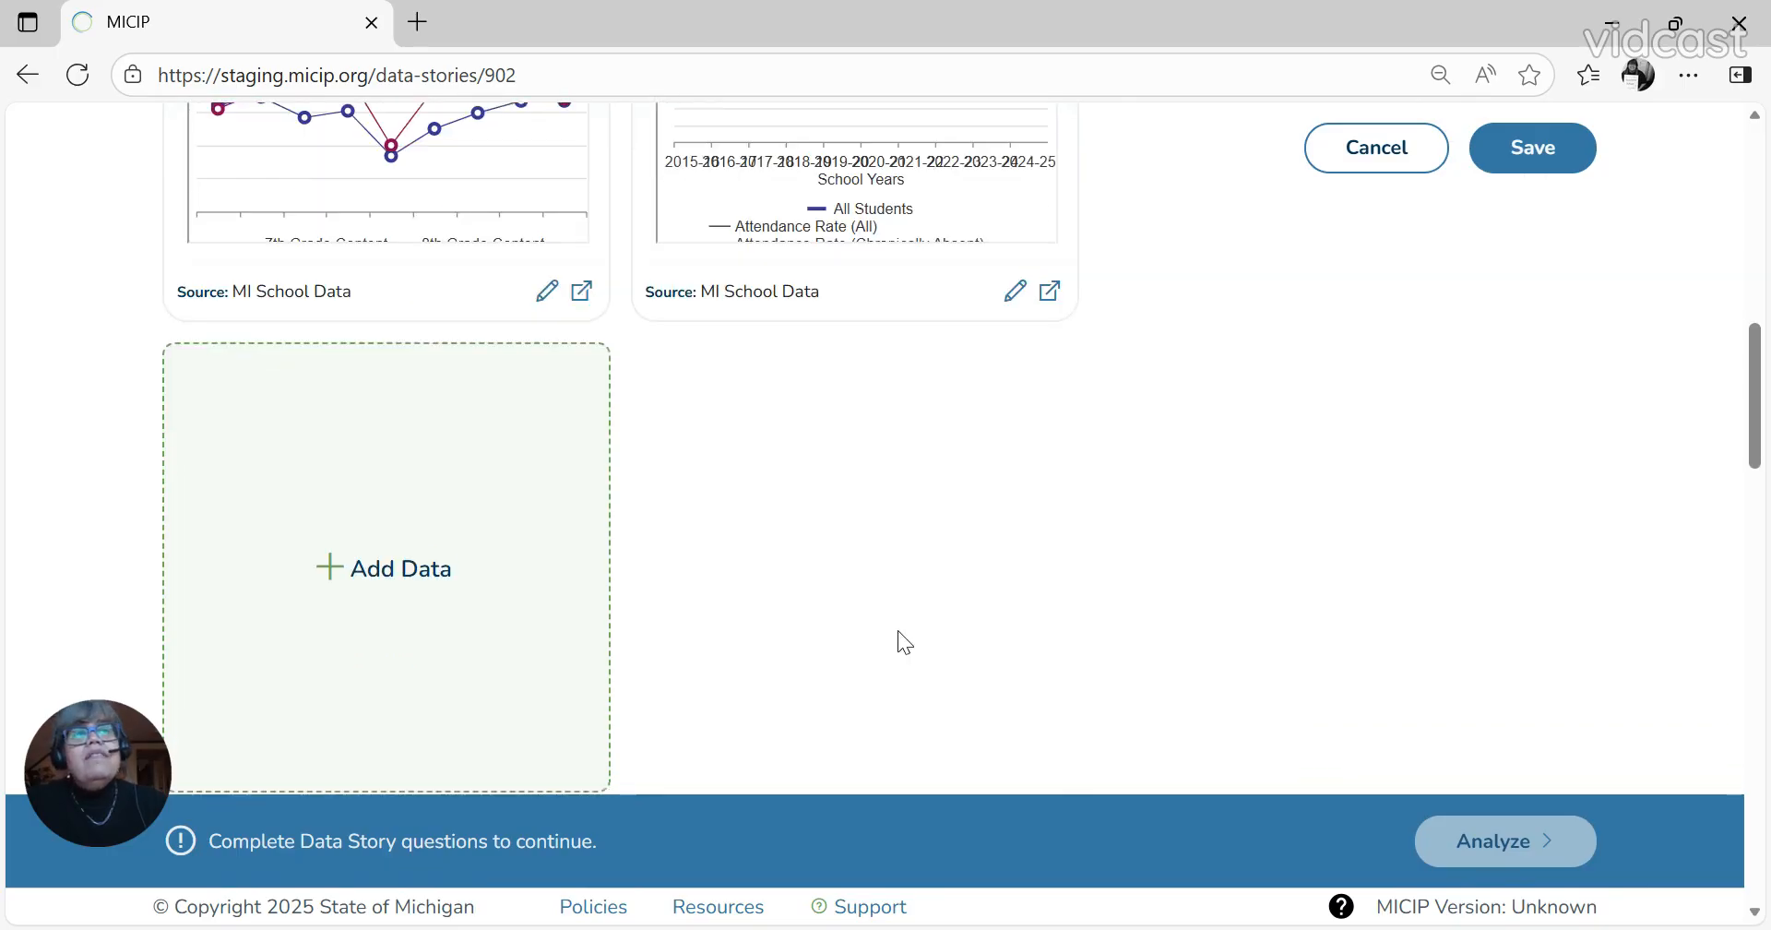
pyautogui.click(317, 572)
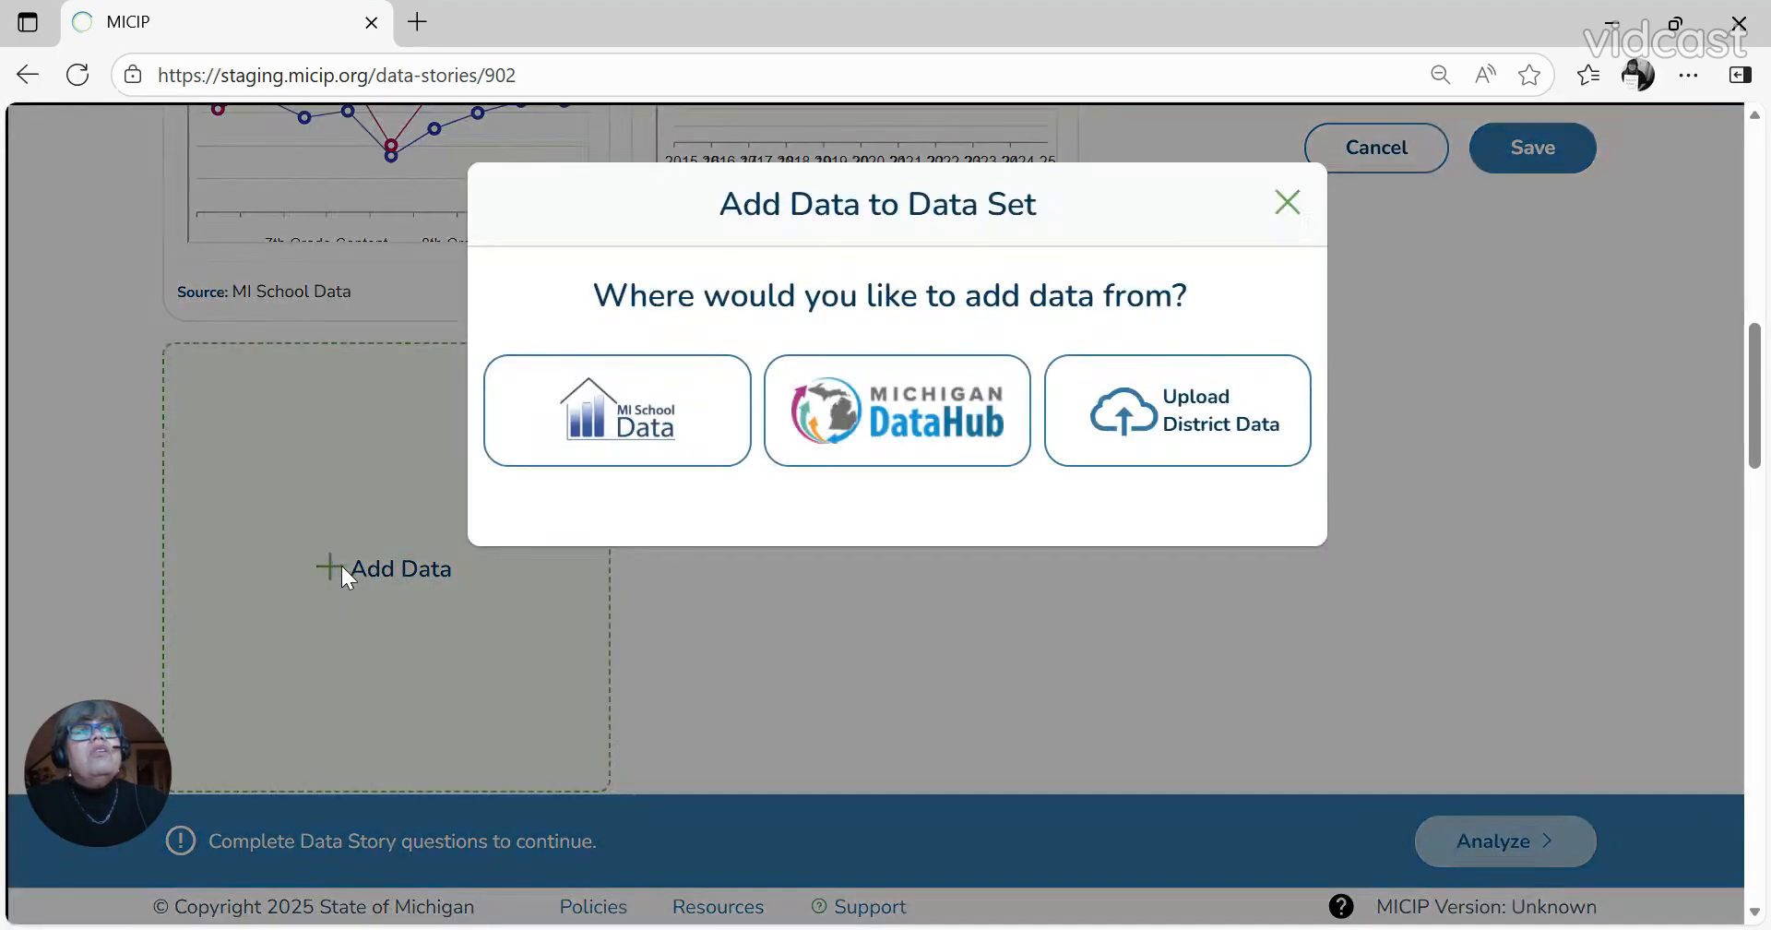
pyautogui.click(1159, 444)
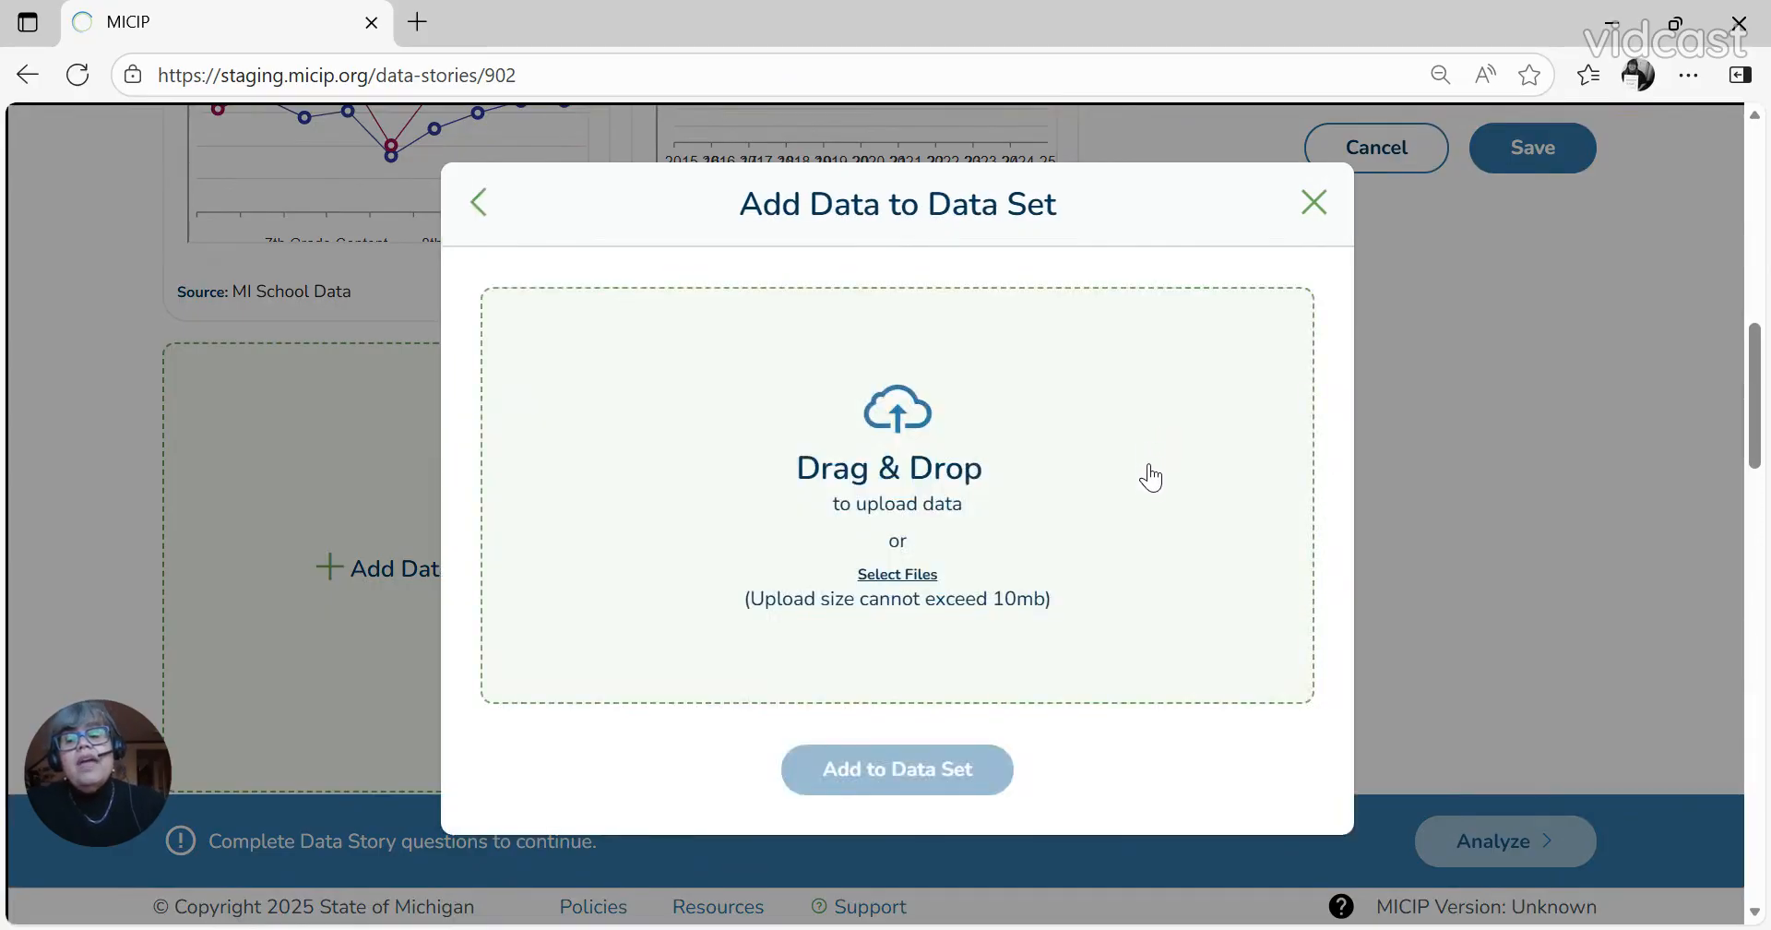
pyautogui.click(909, 576)
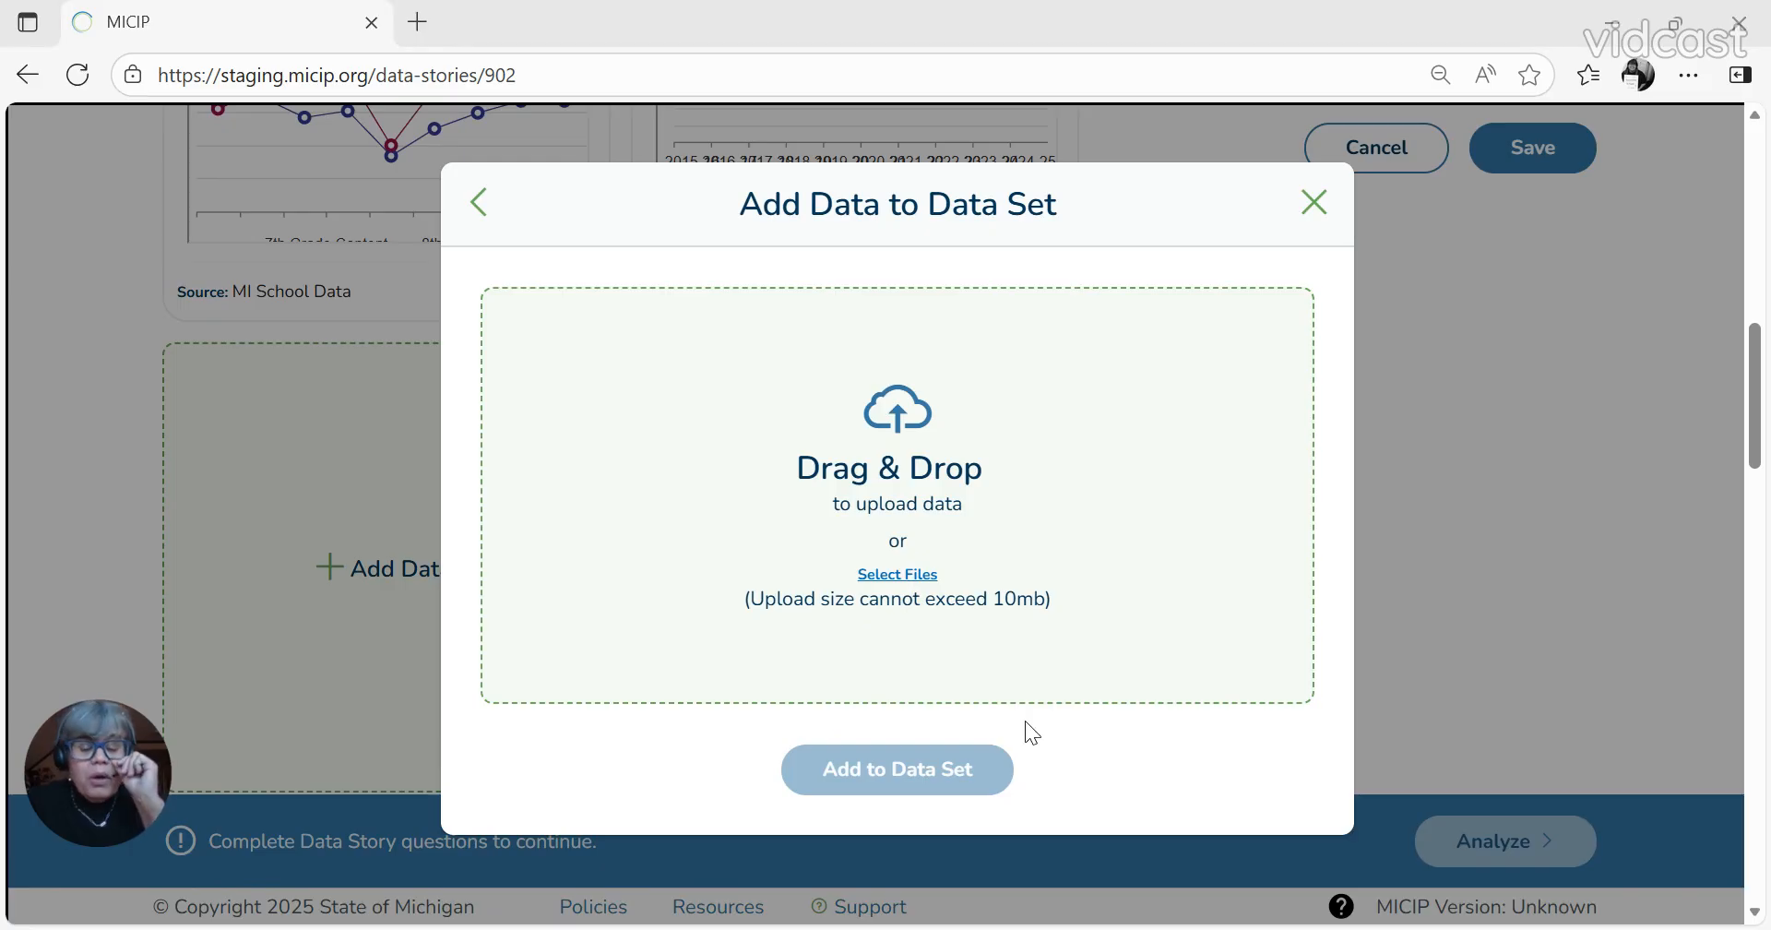
pyautogui.click(1096, 711)
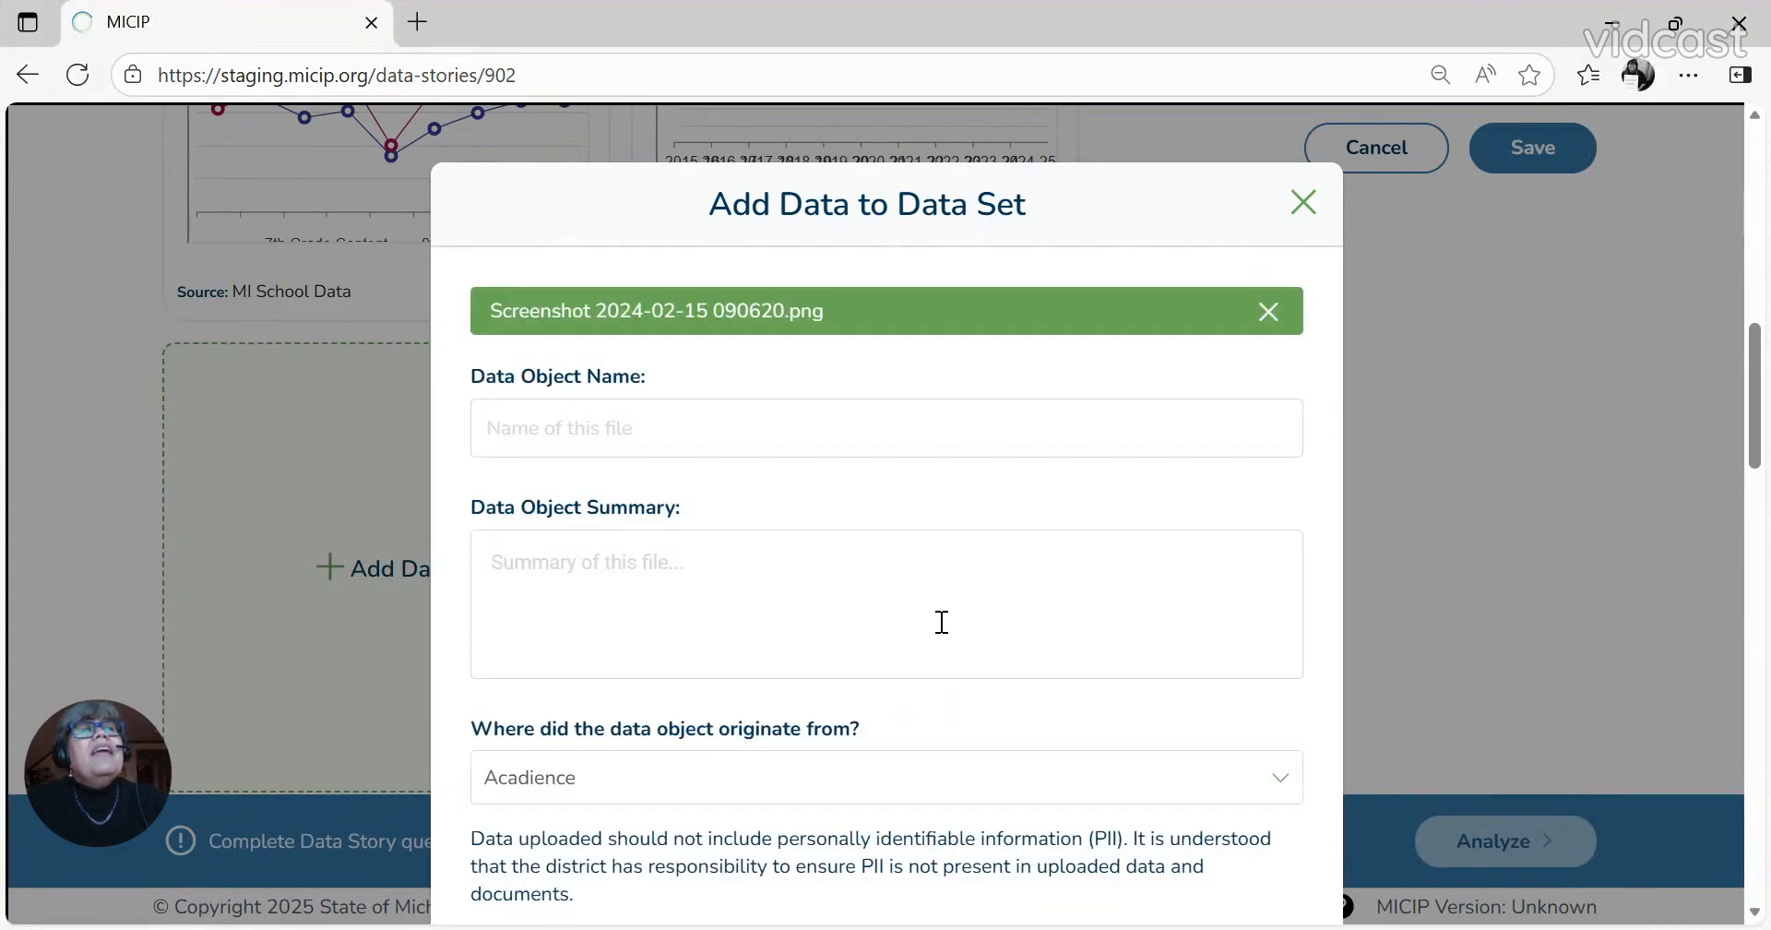
# Step: Name the uploaded data object "CSI Local Assessments"
pyautogui.click(647, 425)
pyautogui.write('4')
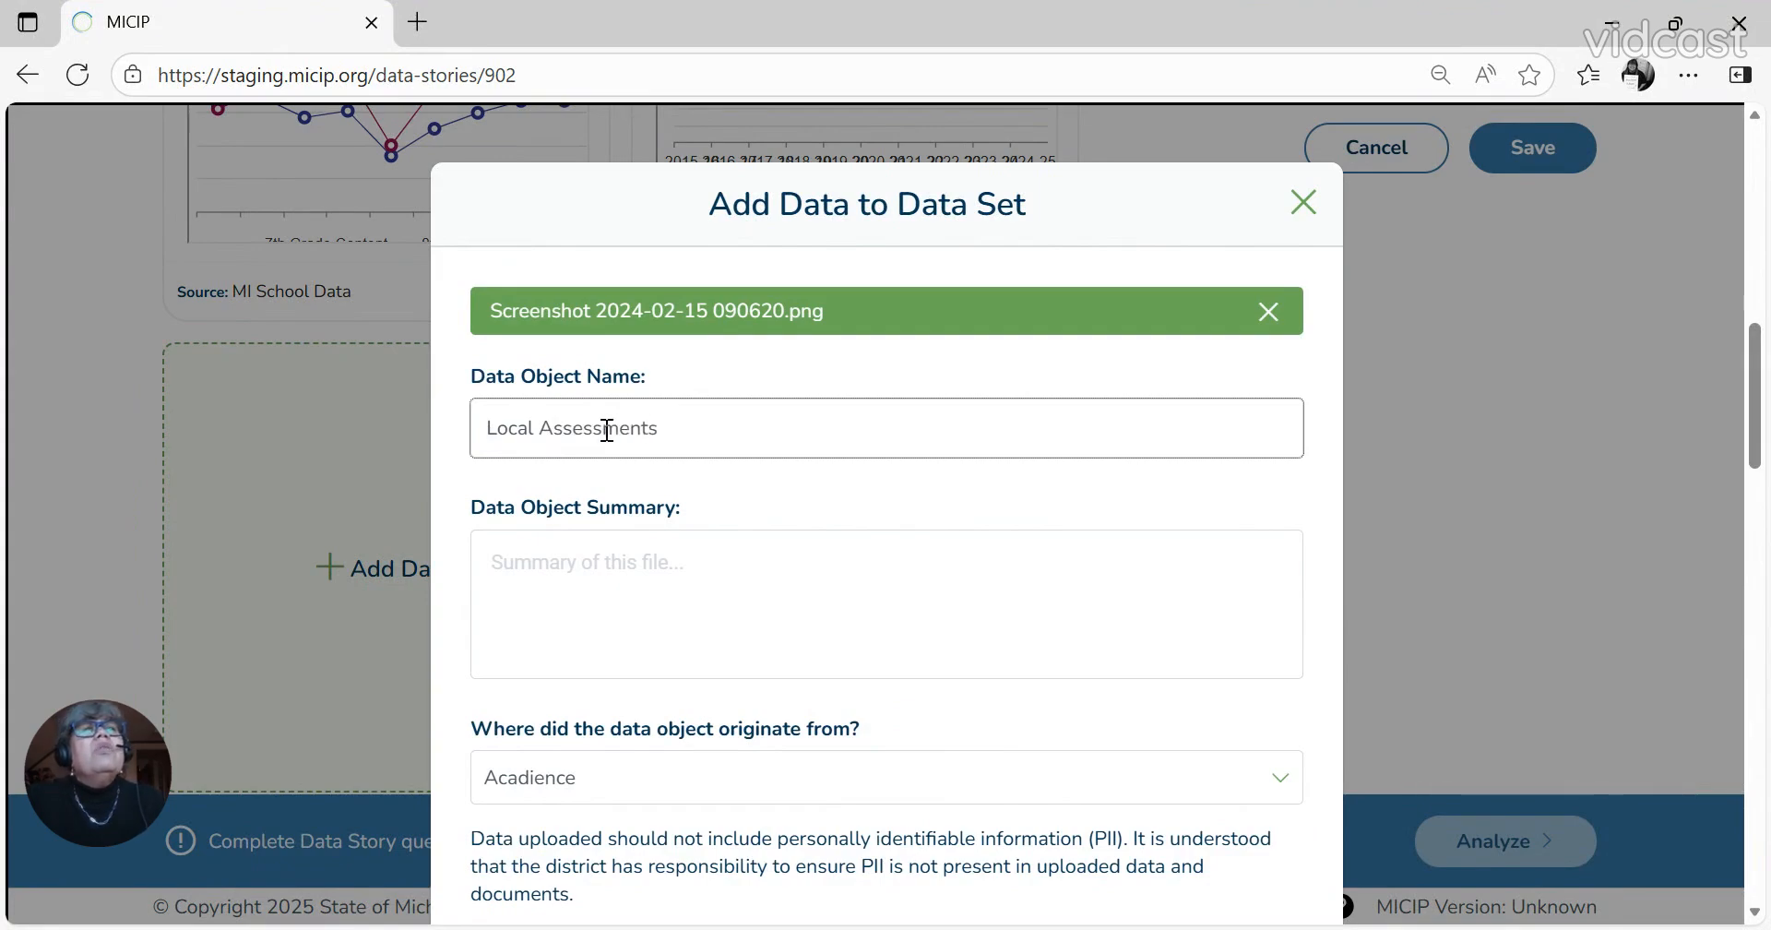
pyautogui.click(489, 428)
pyautogui.write('CSI')
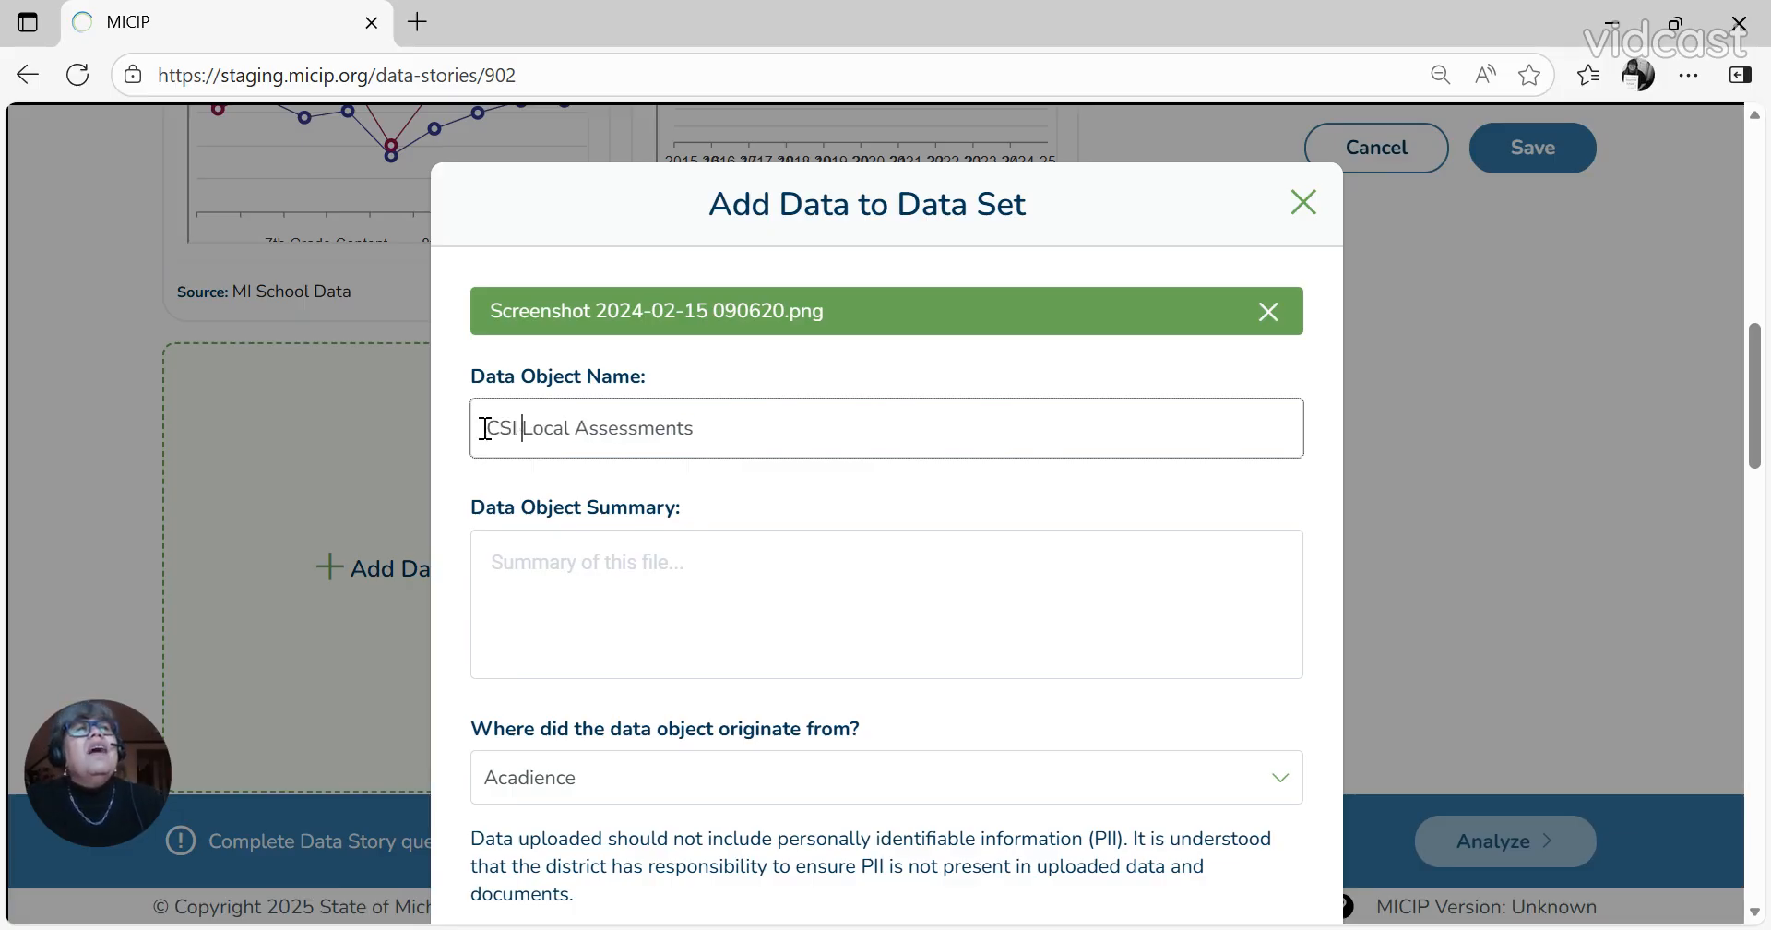
# Step: Copy the data object's name into its summary as "CSI Local Assessments"
pyautogui.moveTo(701, 428); pyautogui.dragTo(480, 431)
pyautogui.hotkey('ctrl', 'c')
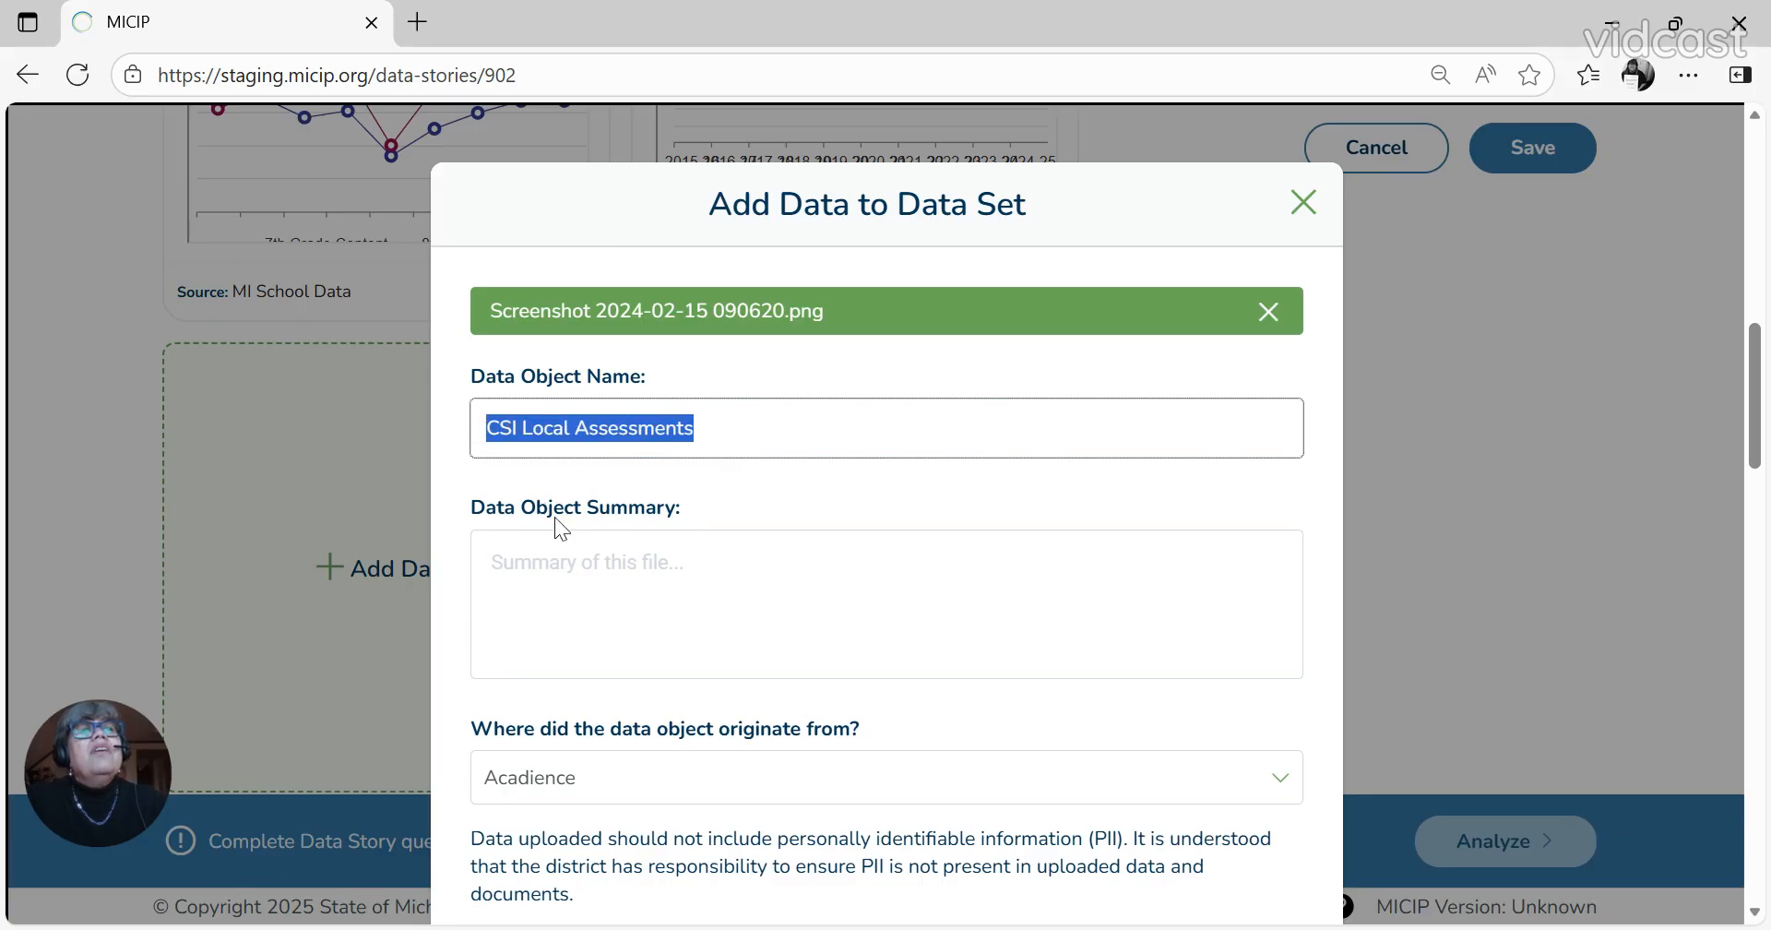
pyautogui.click(529, 566)
pyautogui.hotkey('ctrl', 'v')
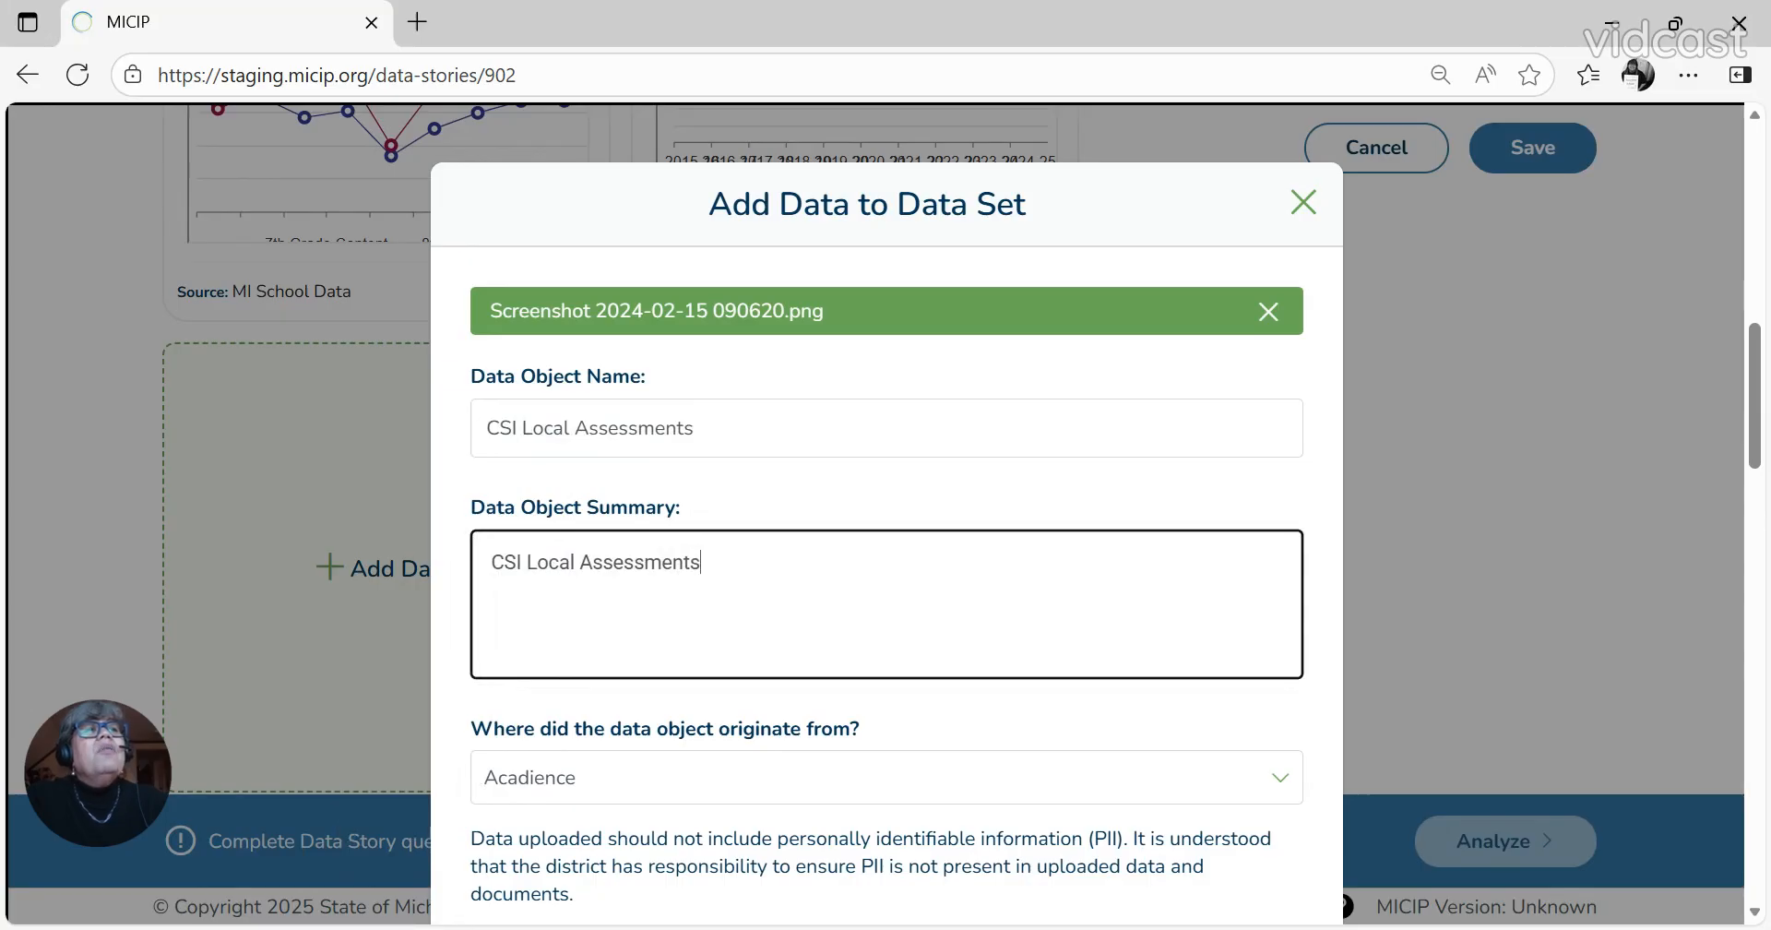
# Step: Set the origin of the local assessments data object to "District Determined"
pyautogui.scroll(-1, 728, 737)
pyautogui.click(760, 699)
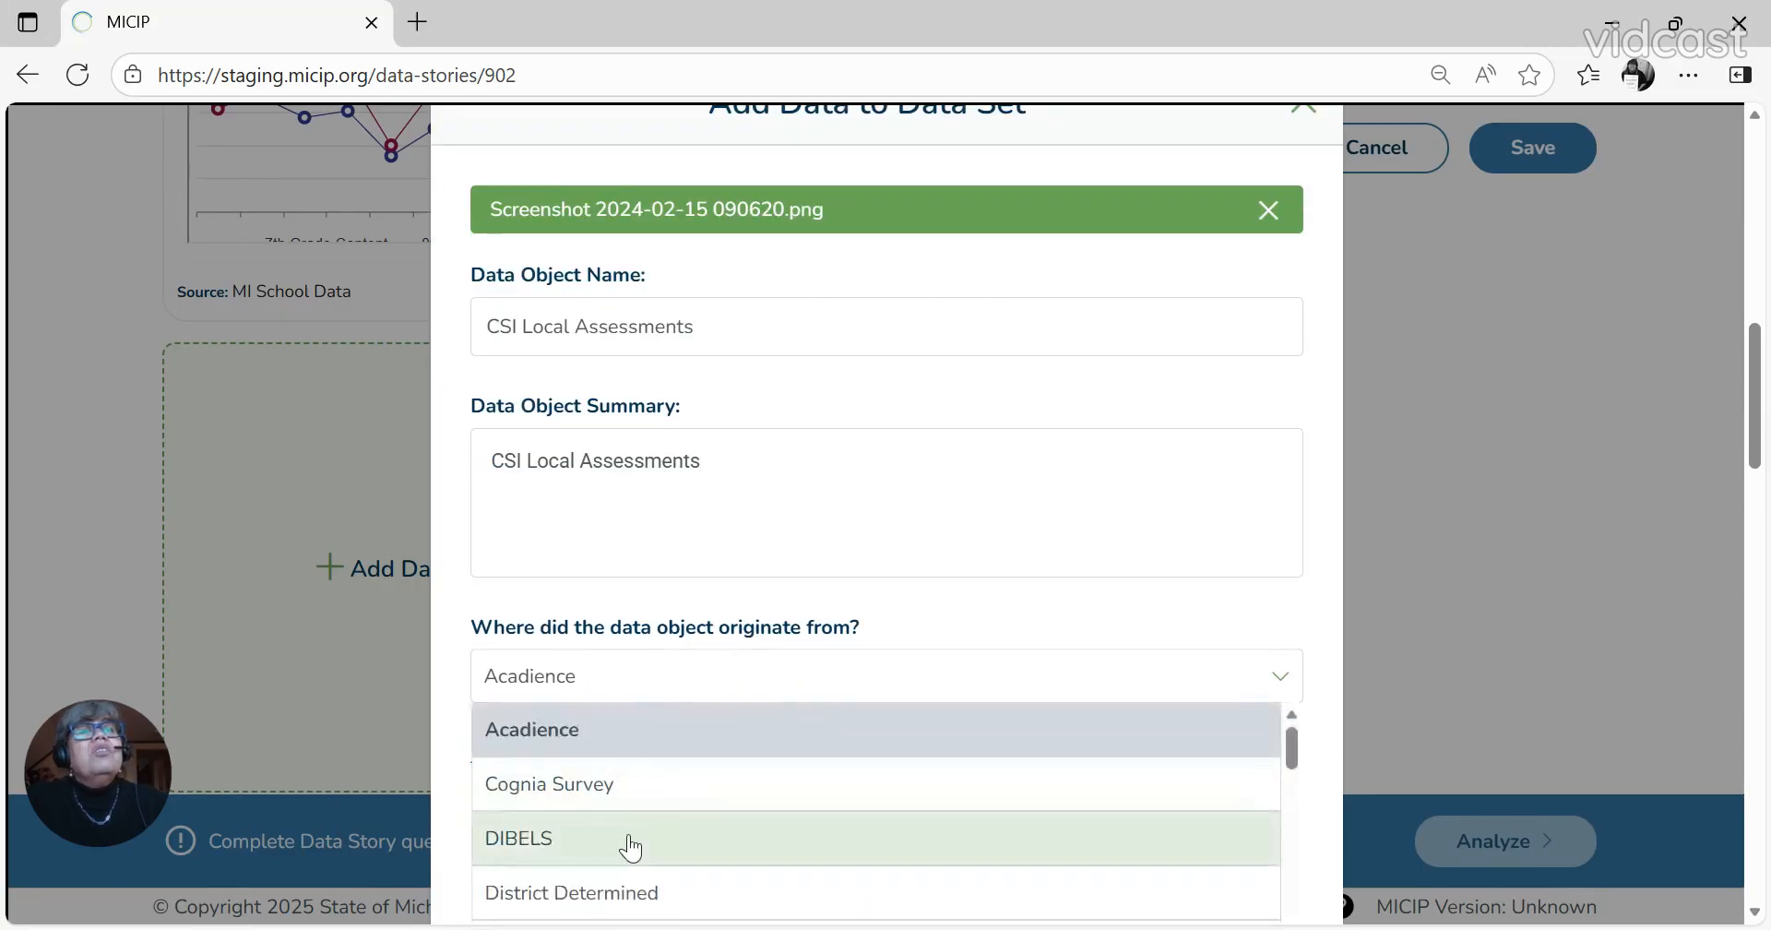
pyautogui.click(613, 900)
# Step: Accept the personally identifiable information statement and add the local assessments data object to the data set
pyautogui.click(710, 871)
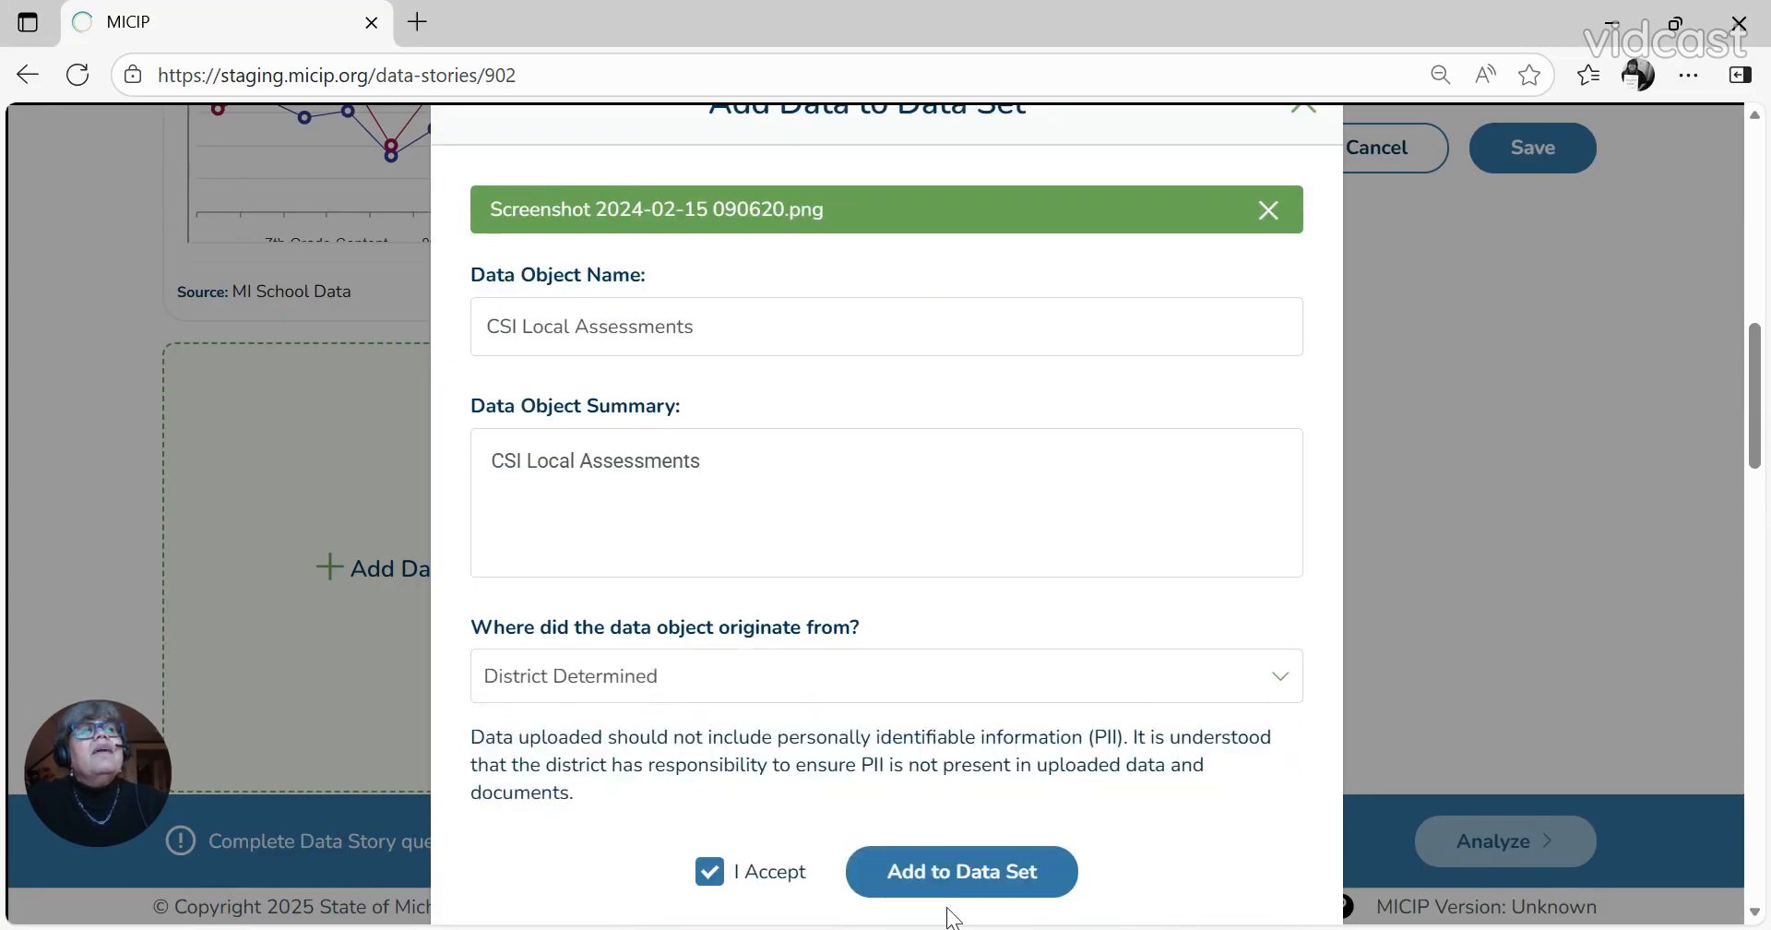
pyautogui.click(952, 880)
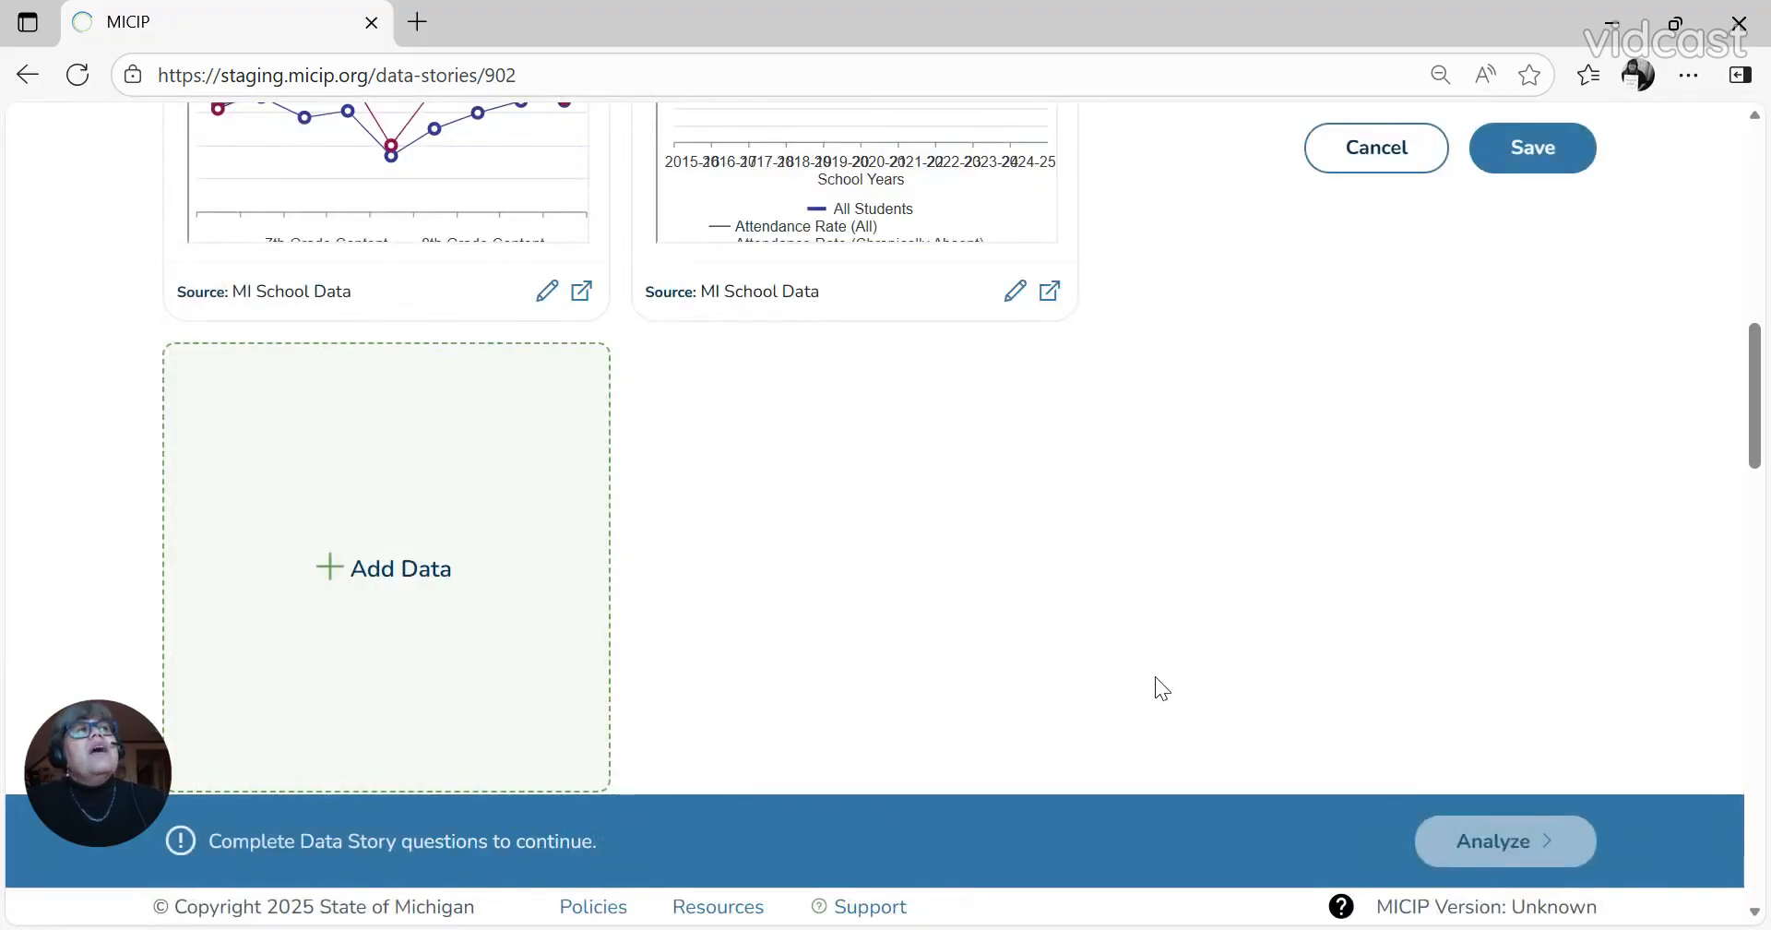
pyautogui.scroll(3, 1334, 637)
pyautogui.scroll(6, 1334, 636)
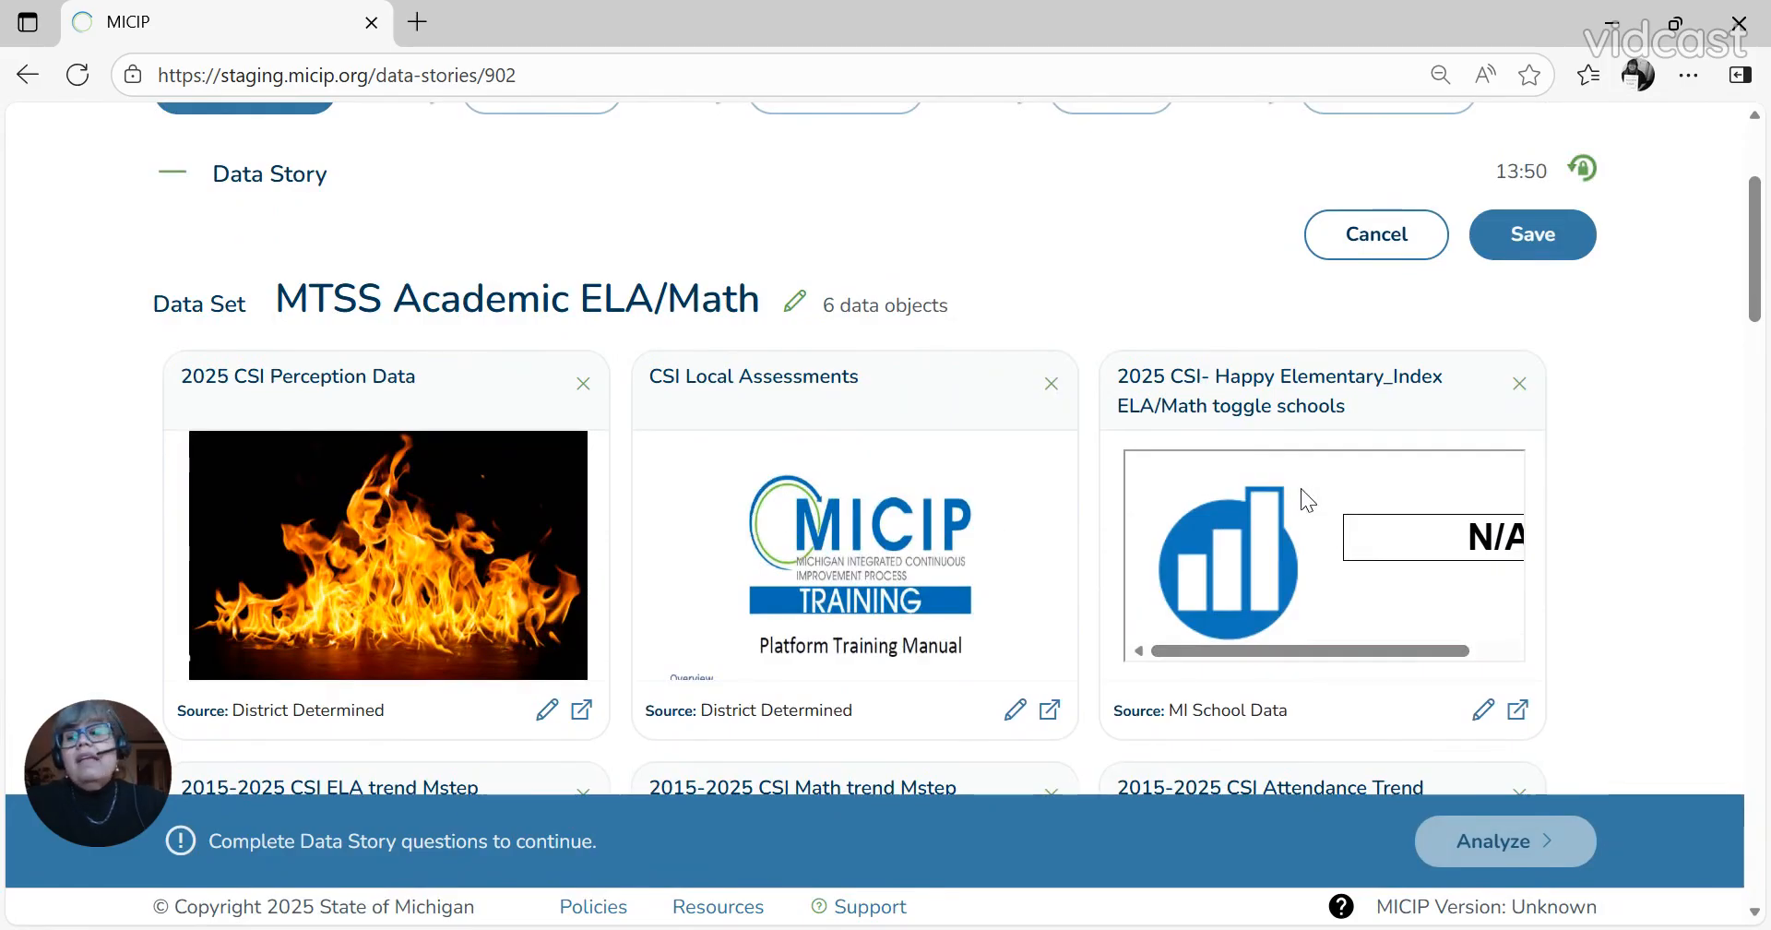
# Step: Start adding another data object from MI School Data, expand the full category list, and open the K-12th Grade topics
pyautogui.scroll(-3, 1304, 498)
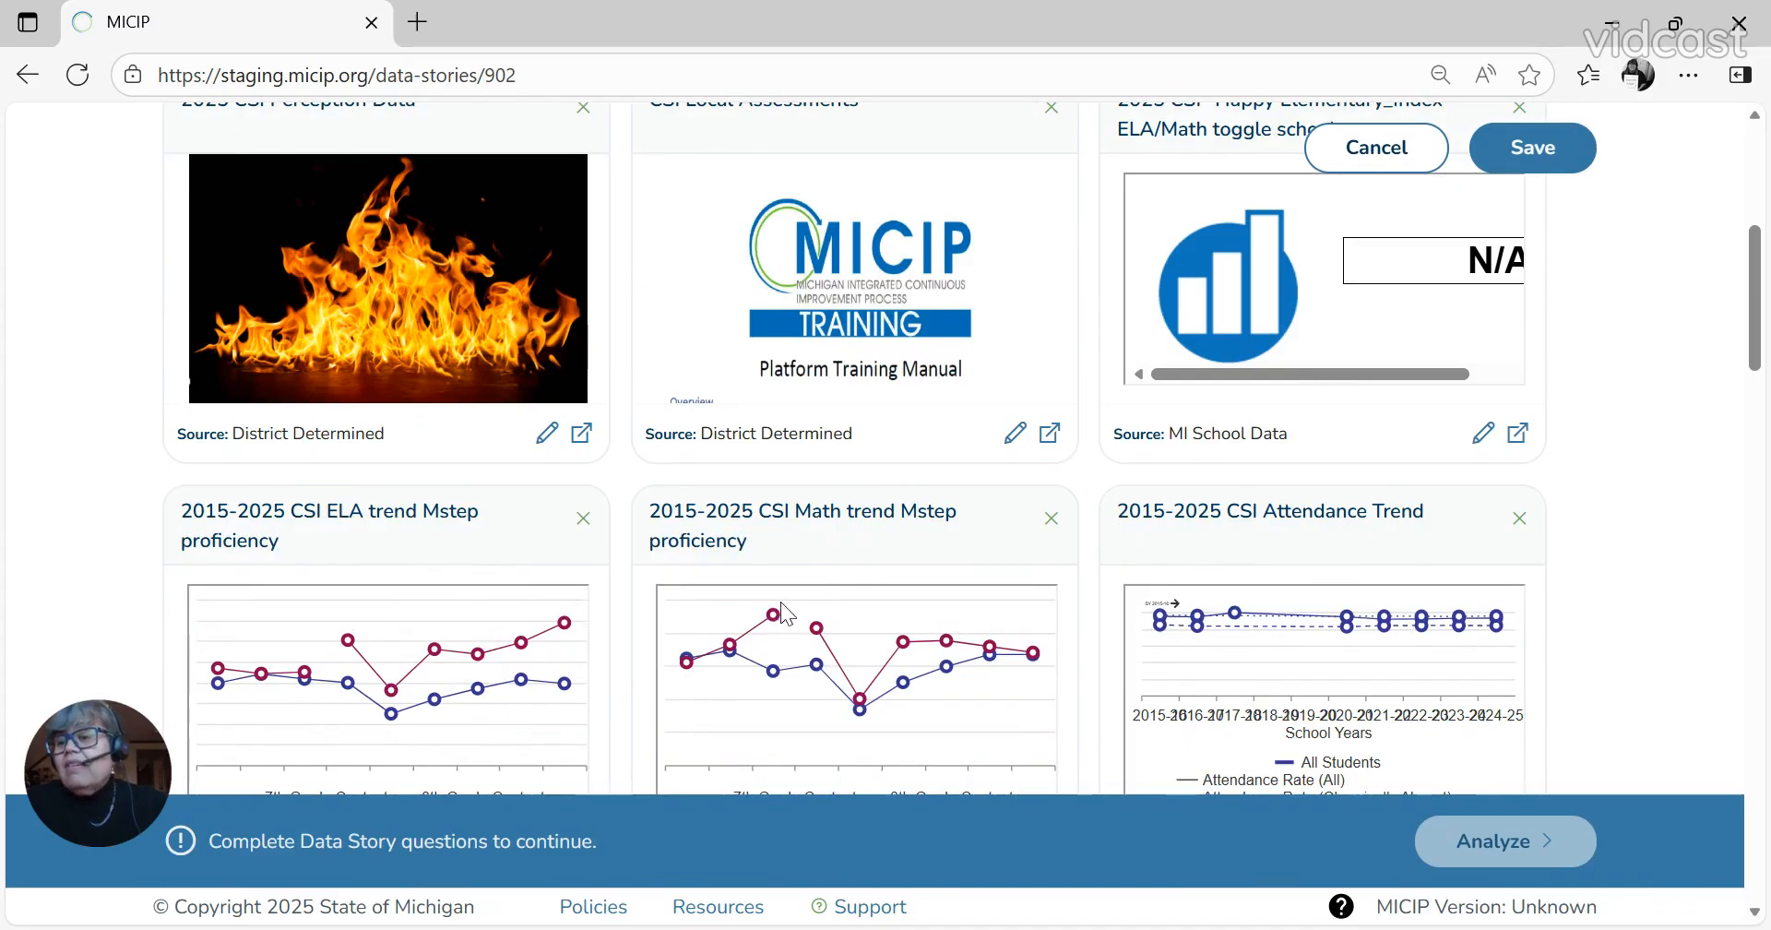
pyautogui.scroll(-2, 777, 602)
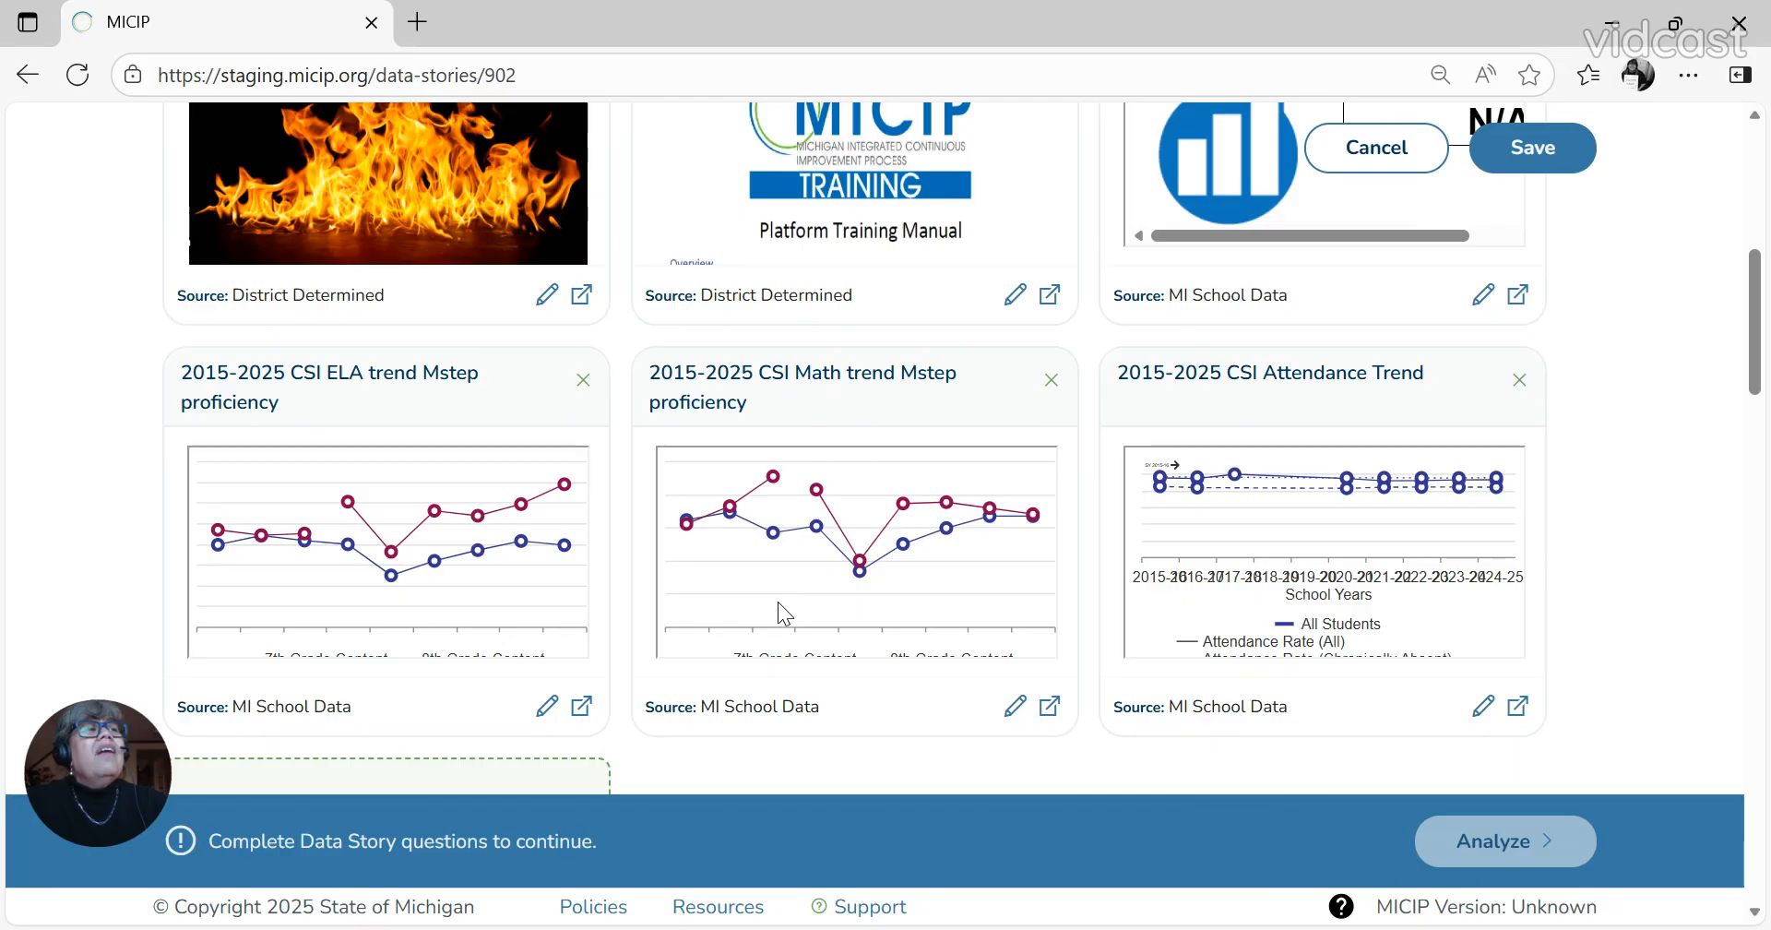
pyautogui.scroll(-3, 1275, 517)
pyautogui.scroll(-1, 1274, 518)
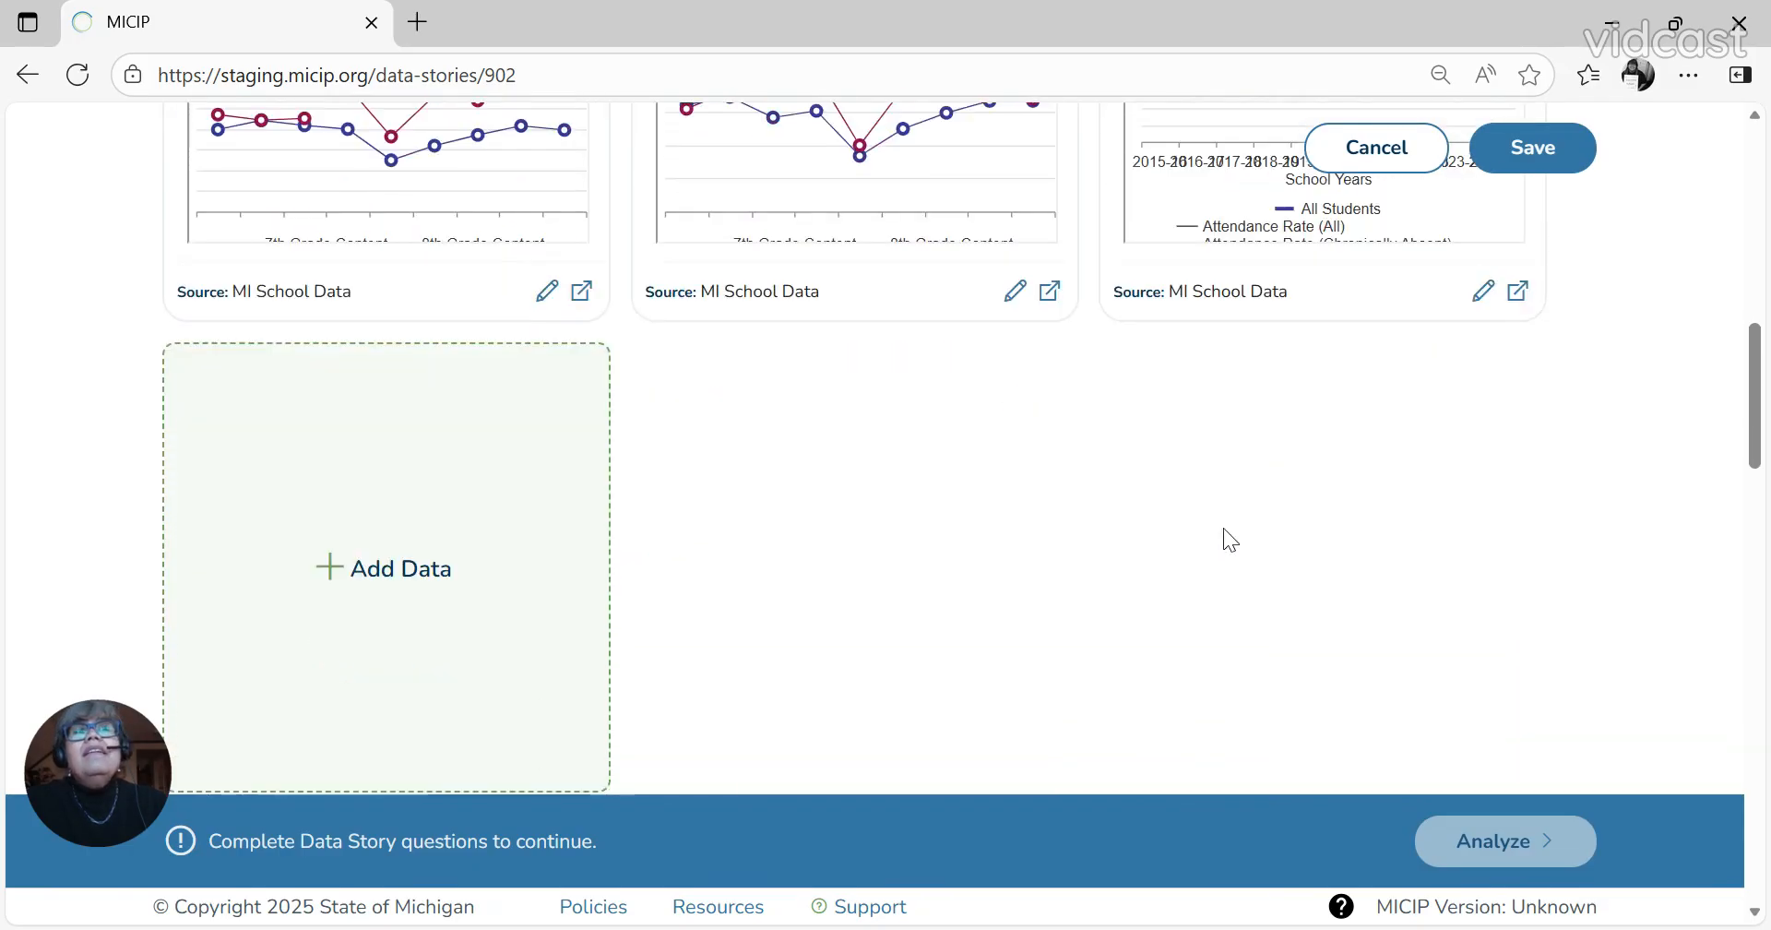
pyautogui.click(338, 573)
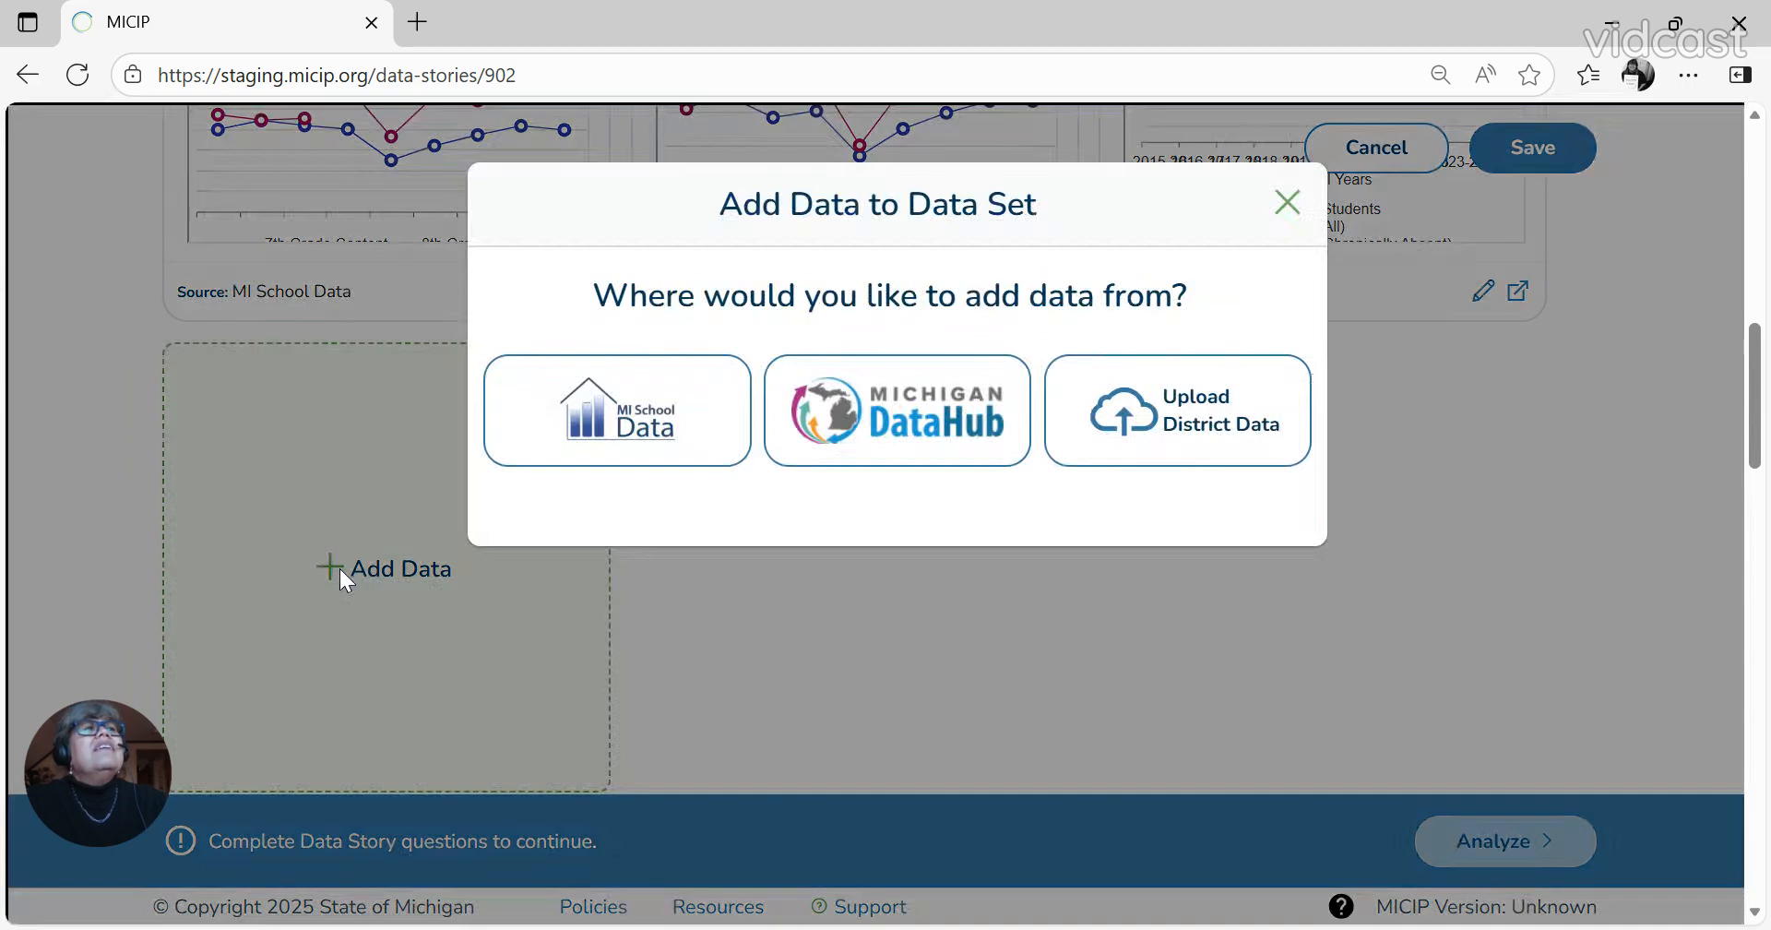
pyautogui.click(568, 406)
pyautogui.scroll(-2, 724, 652)
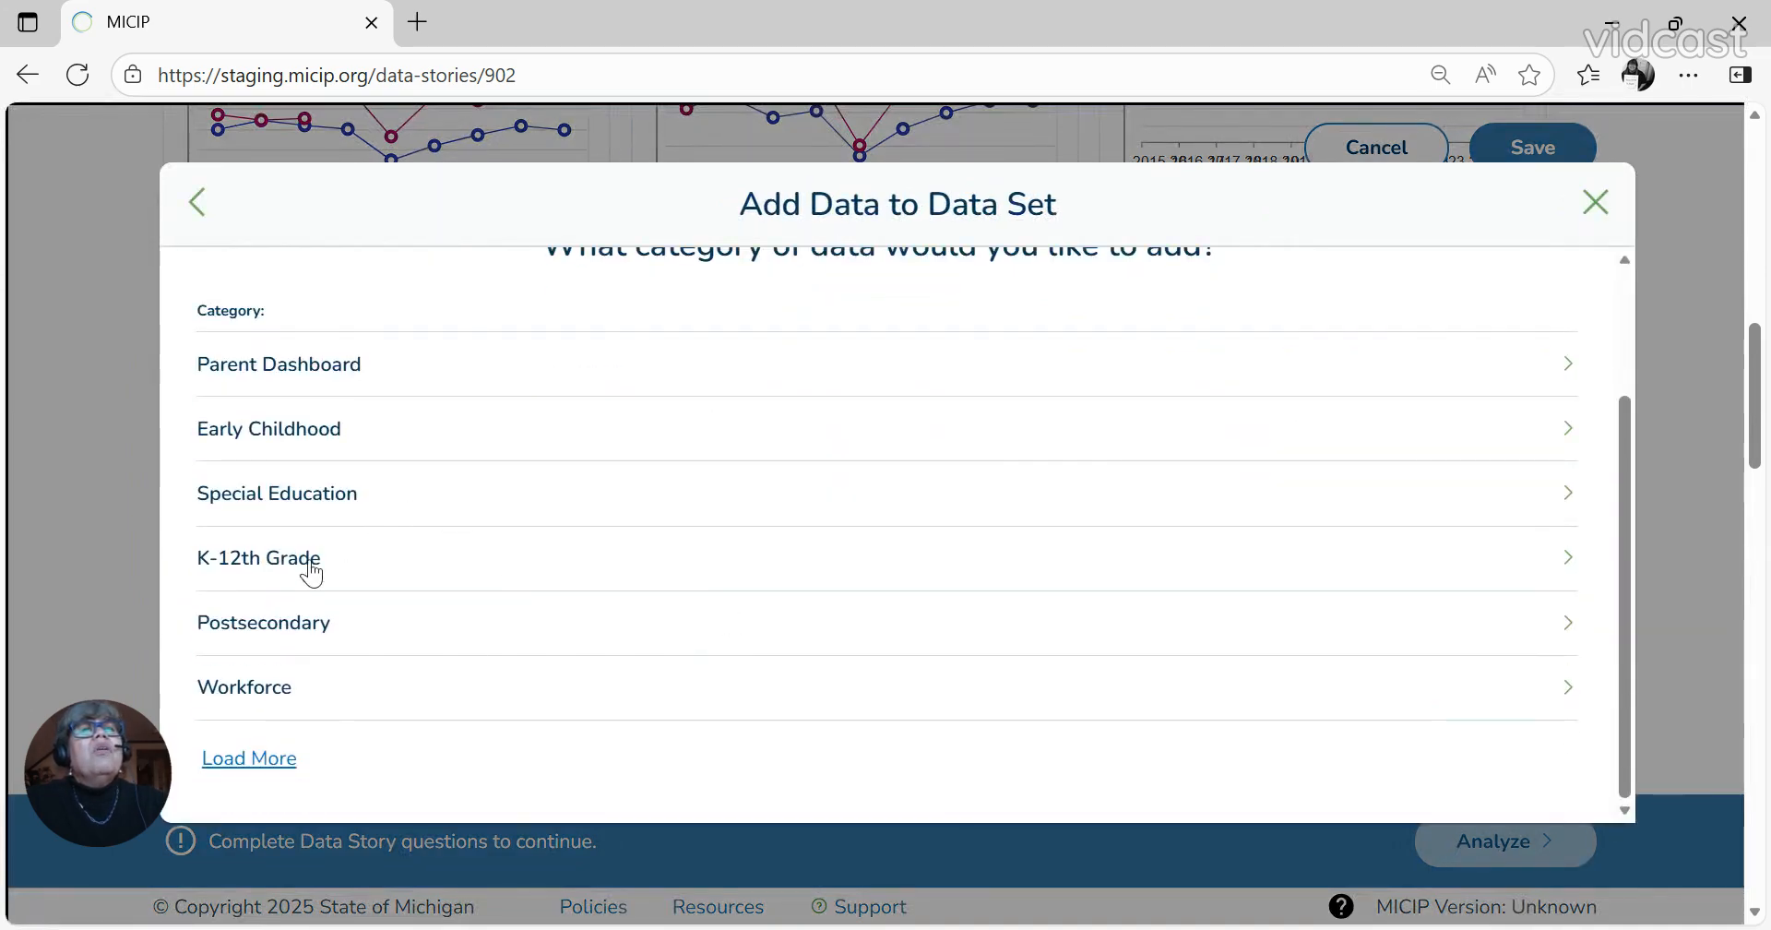
pyautogui.click(207, 771)
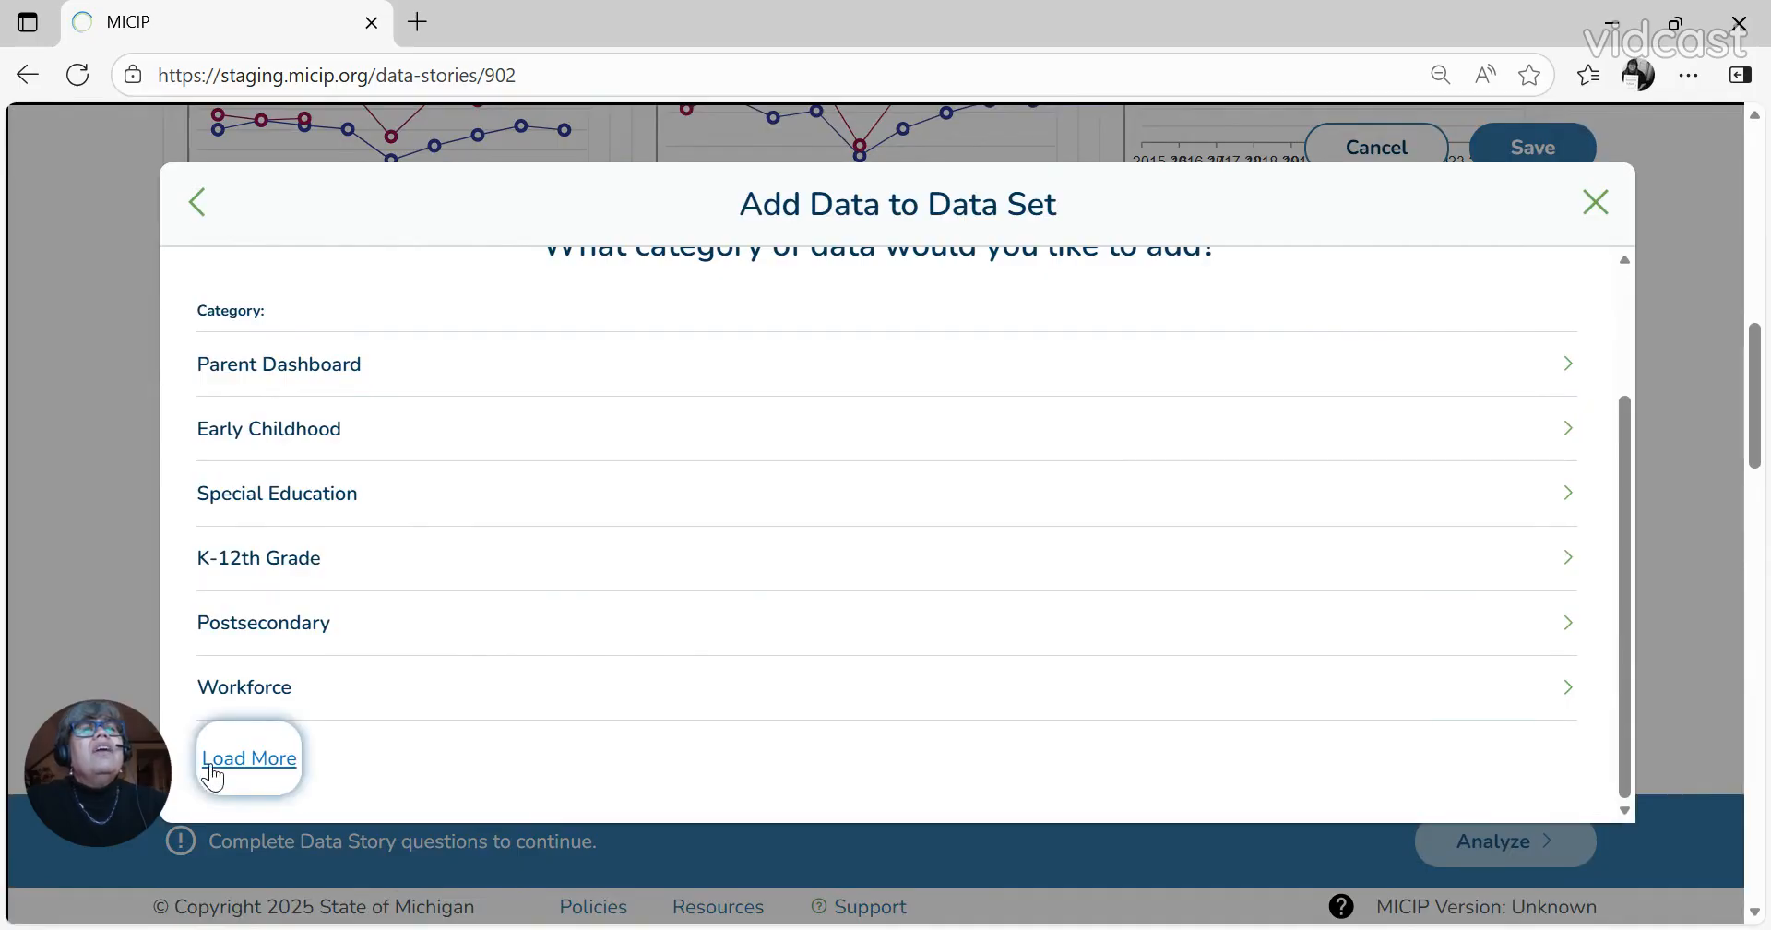
pyautogui.scroll(-1, 503, 672)
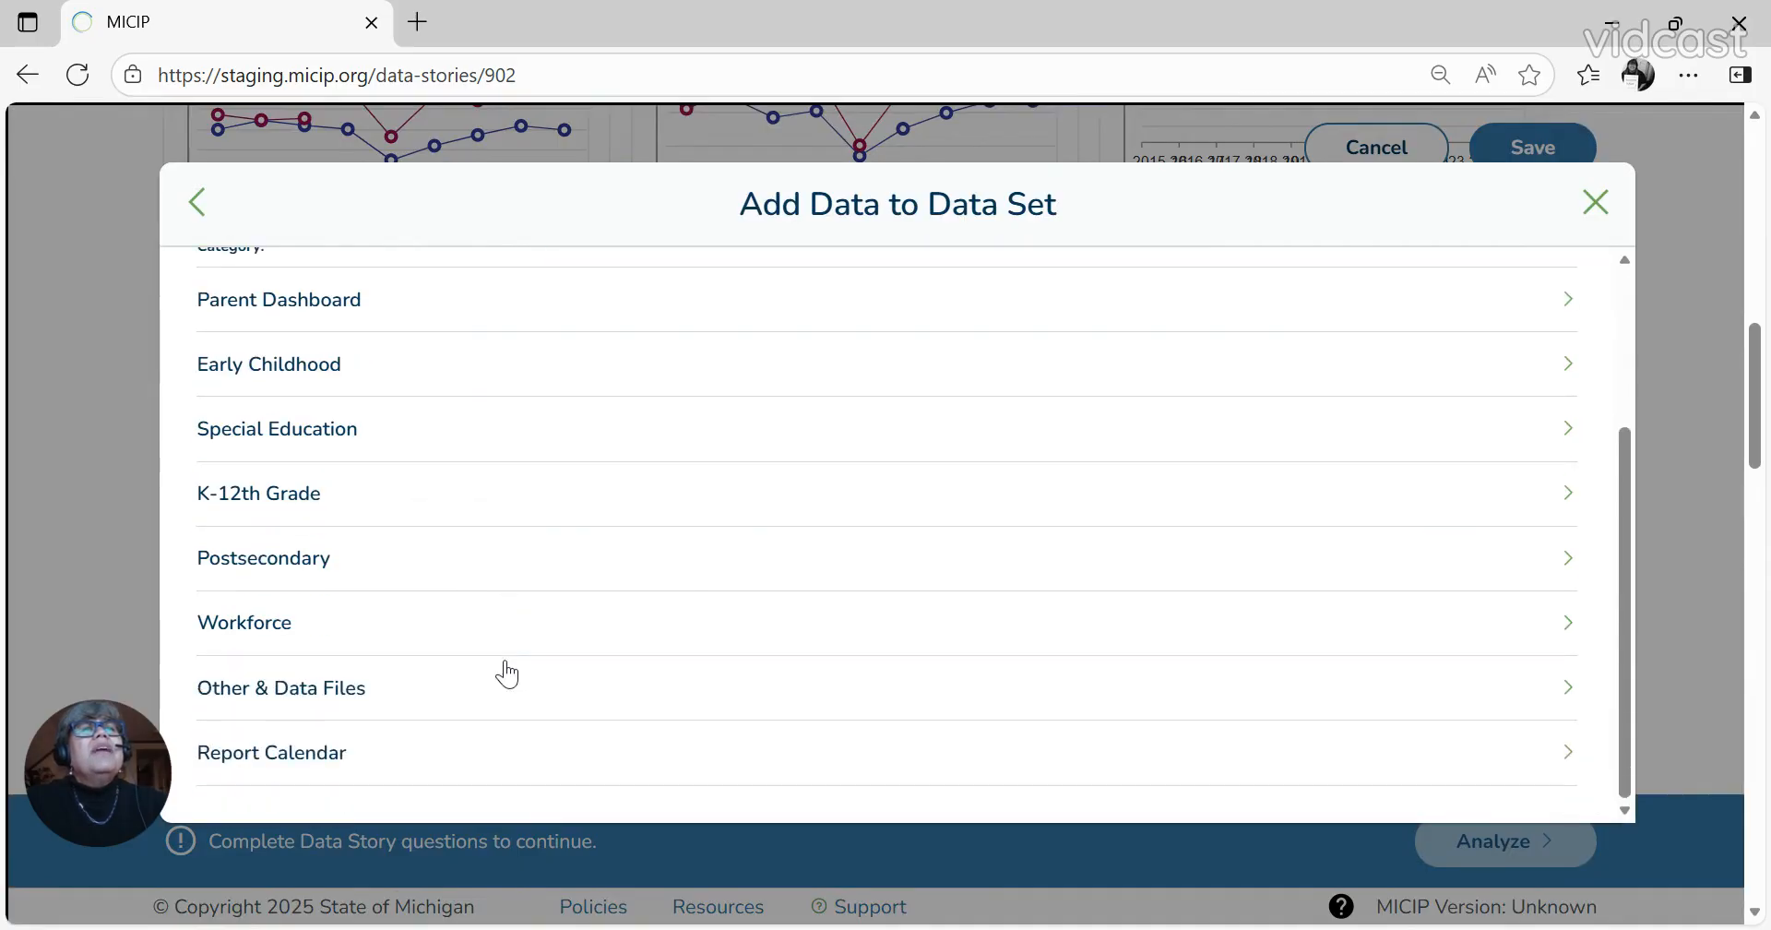
pyautogui.click(265, 498)
pyautogui.scroll(2, 670, 668)
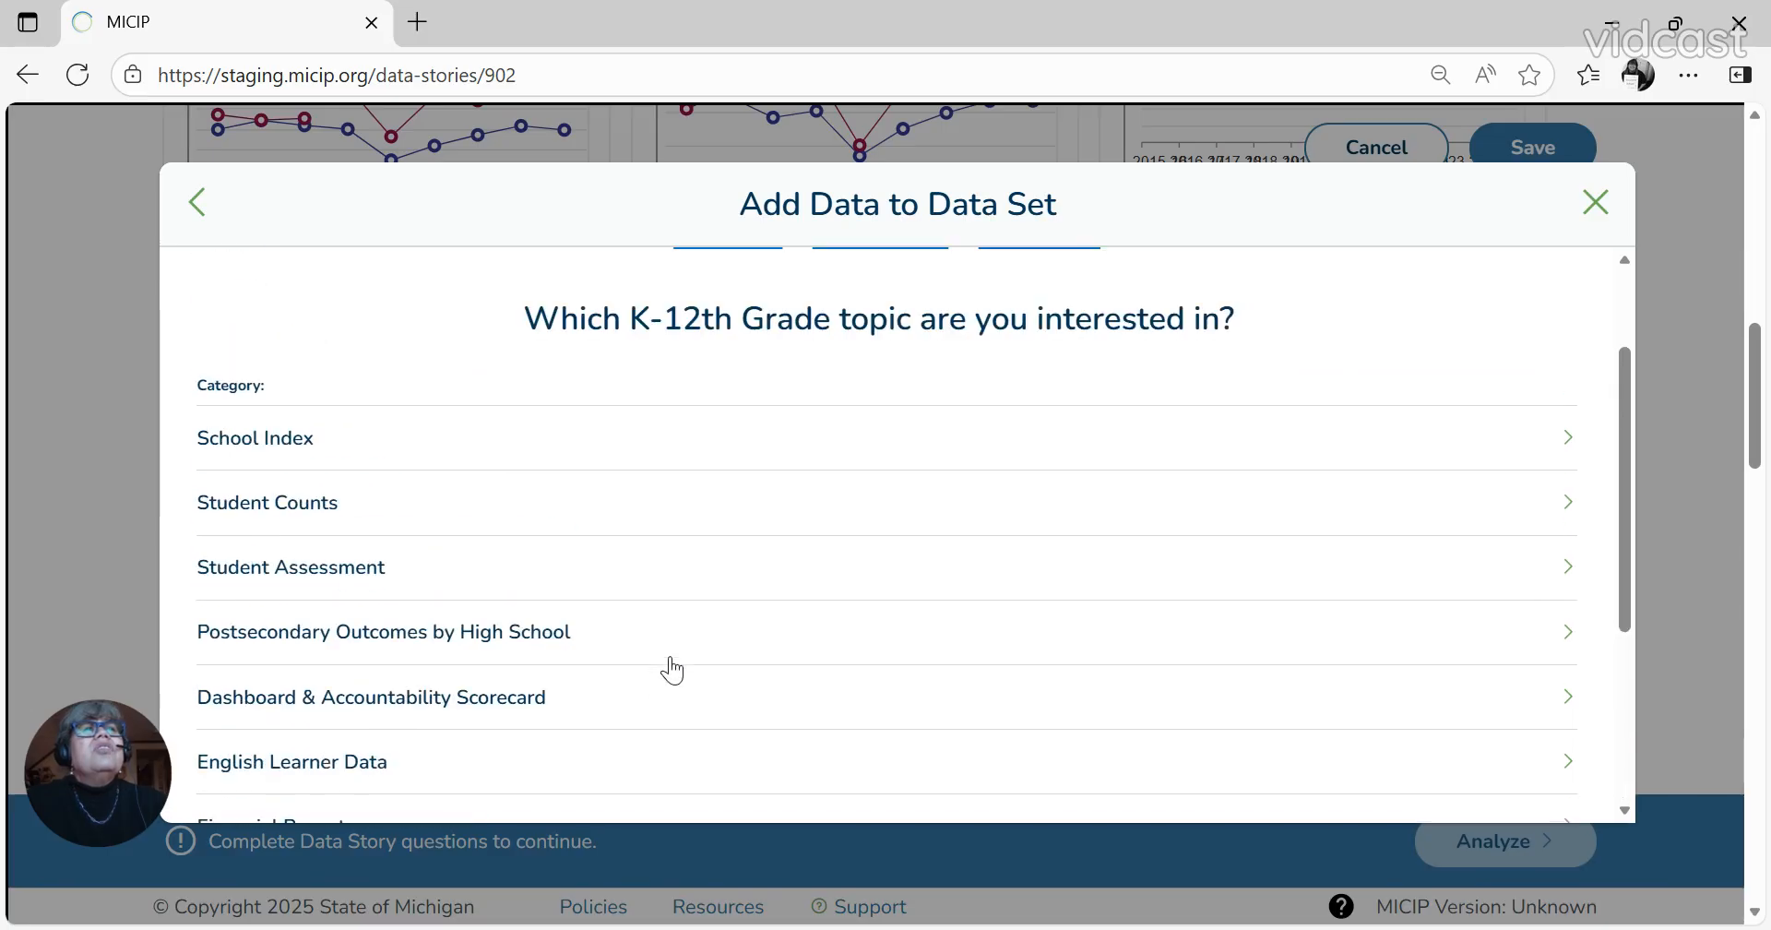
# Step: Look through the K-12th Grade topics for graduation data, including School Index and Student Assessment, and return to the topic list
pyautogui.click(295, 456)
pyautogui.click(197, 204)
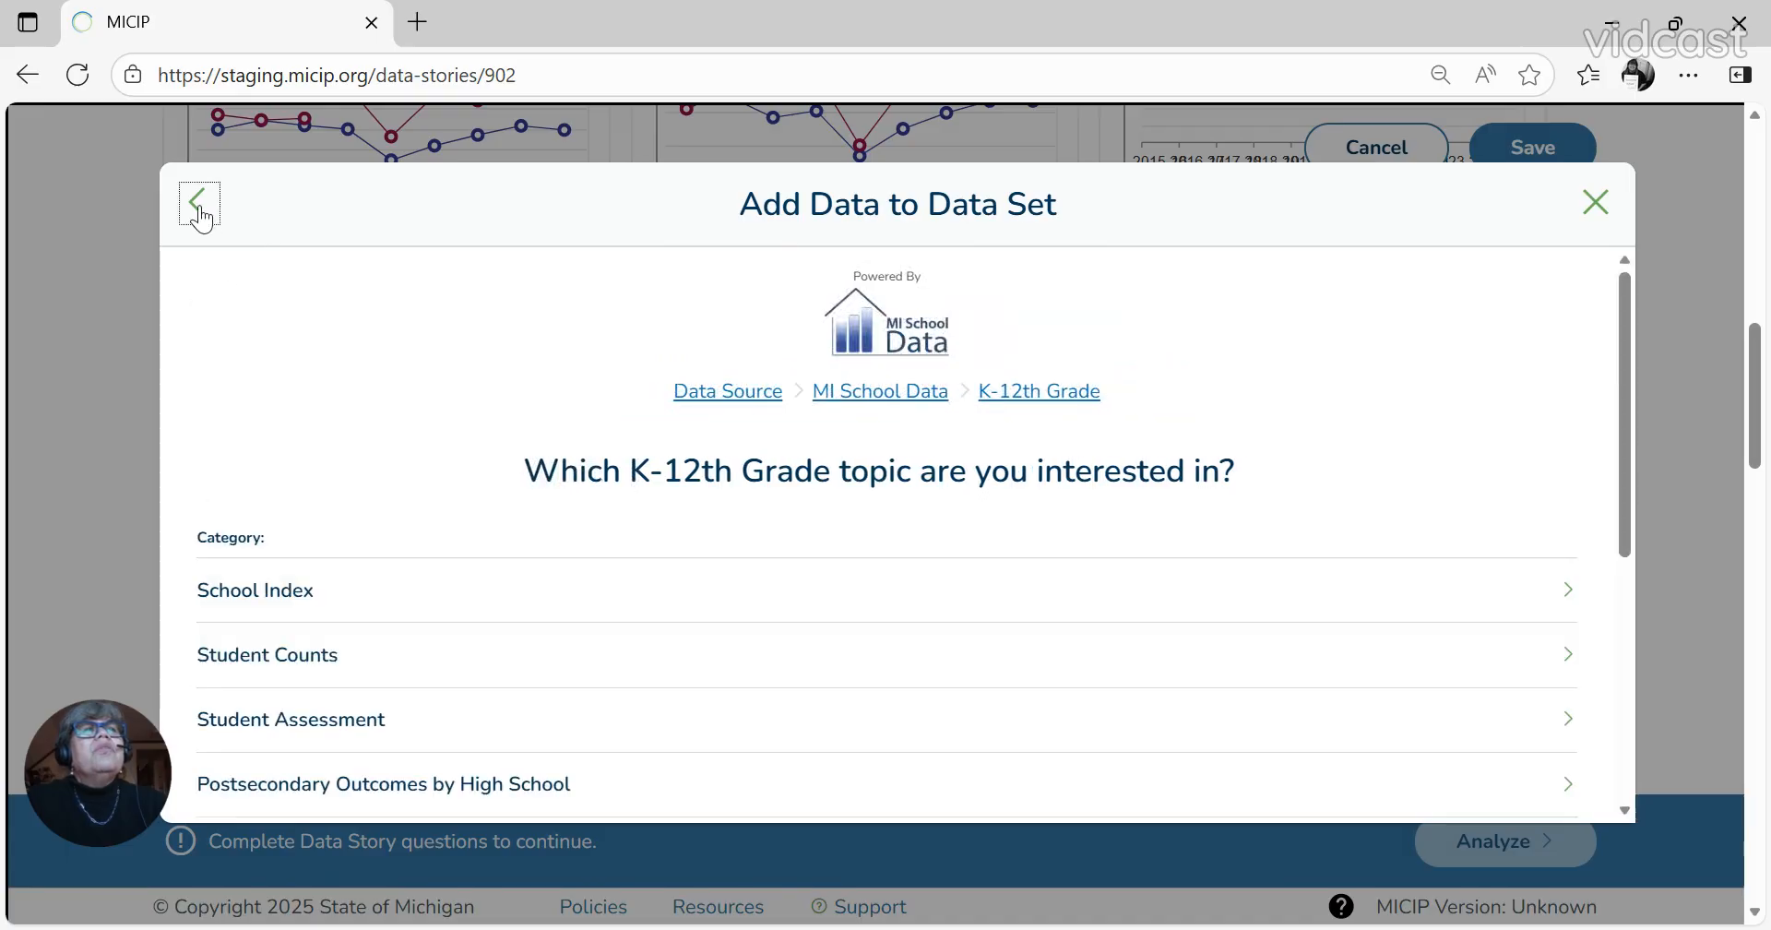
pyautogui.scroll(-3, 415, 637)
pyautogui.scroll(-2, 358, 526)
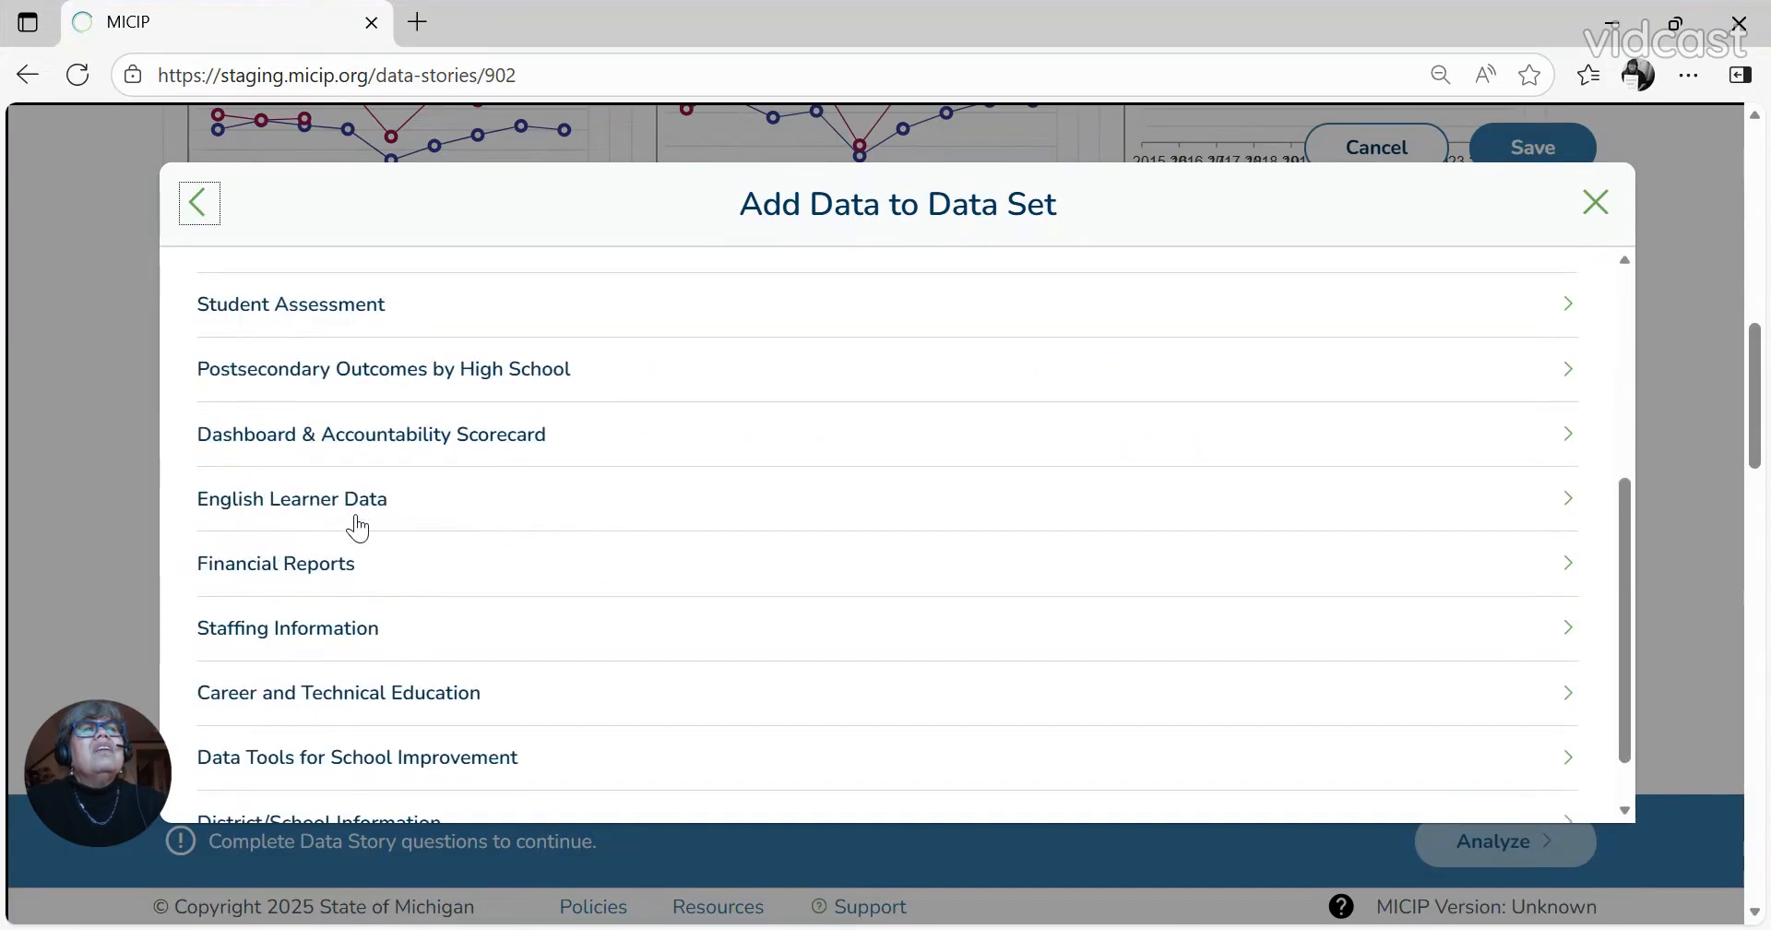
pyautogui.scroll(3, 373, 540)
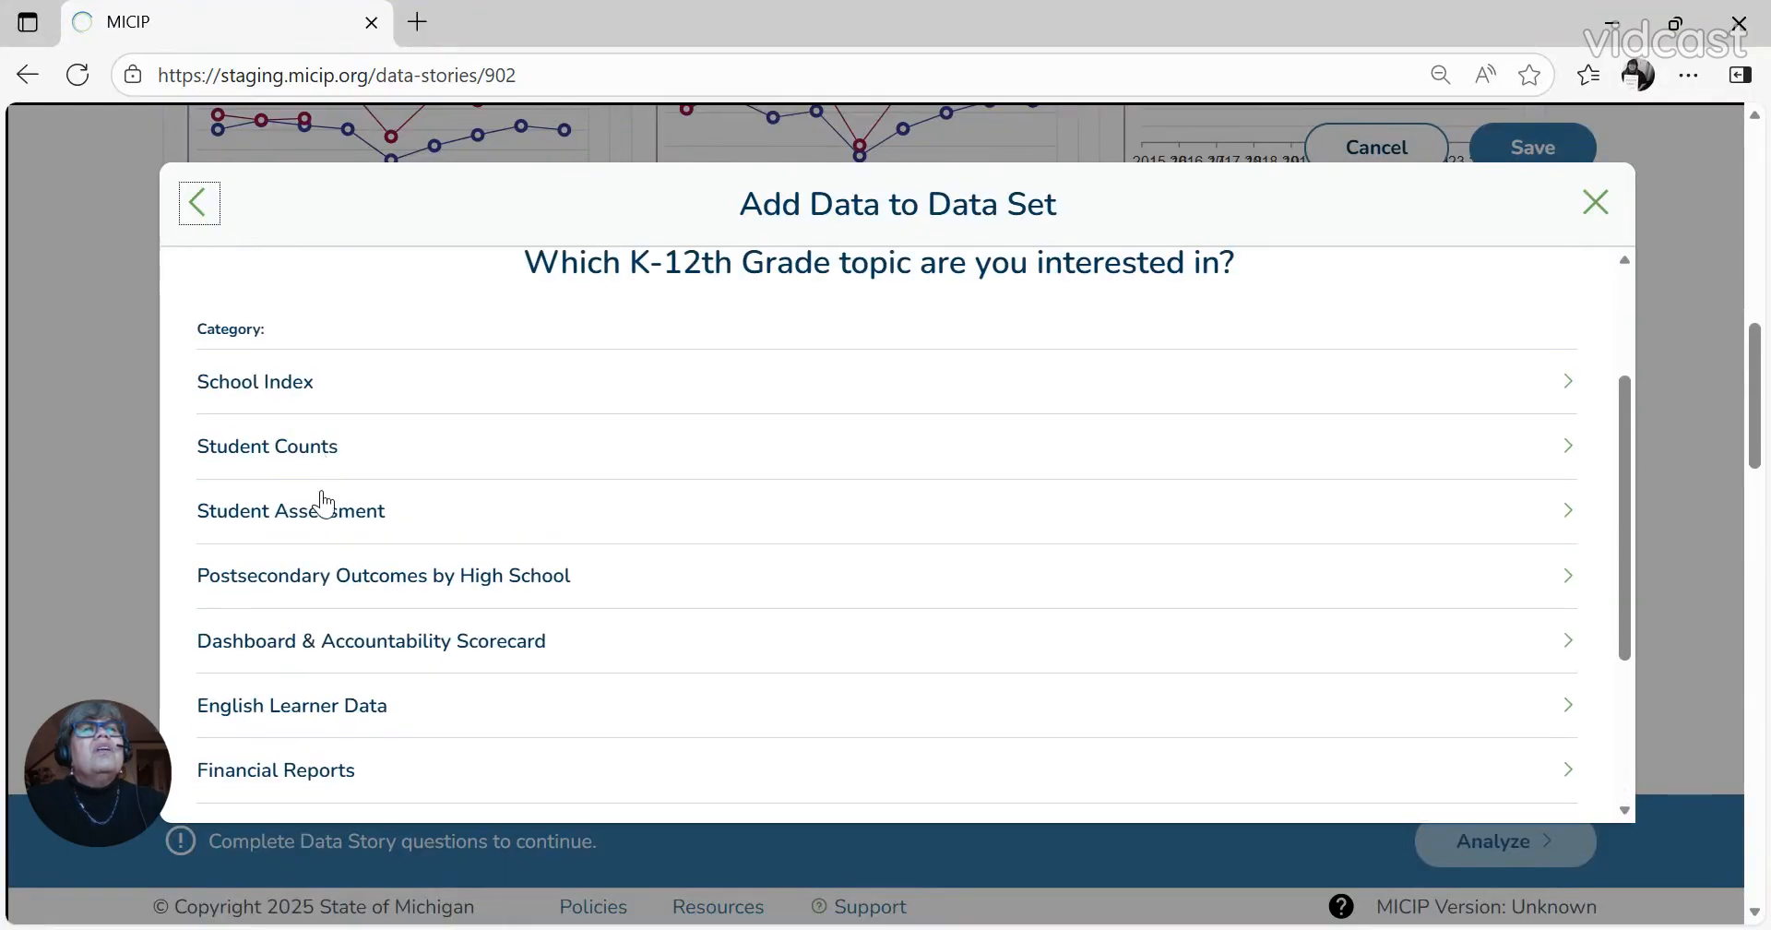
pyautogui.click(382, 520)
pyautogui.scroll(3, 594, 554)
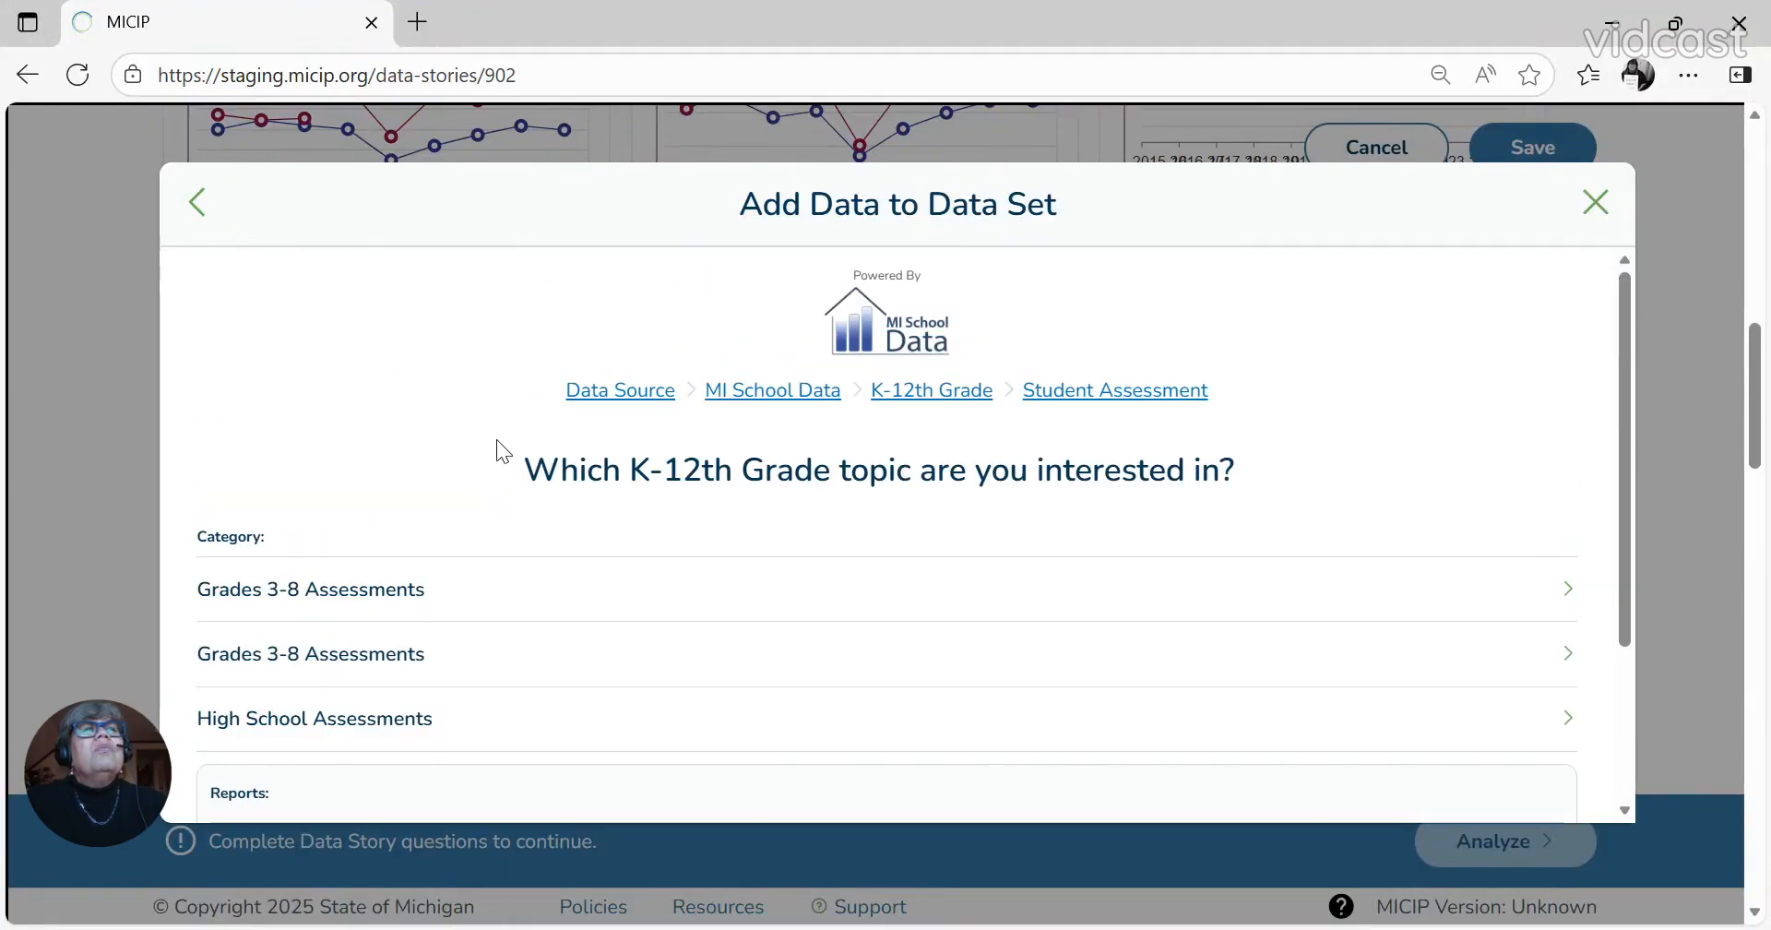
pyautogui.click(197, 203)
# Step: Open the Grad/Dropout Rate report under Student Counts and review its trend chart
pyautogui.scroll(-3, 369, 669)
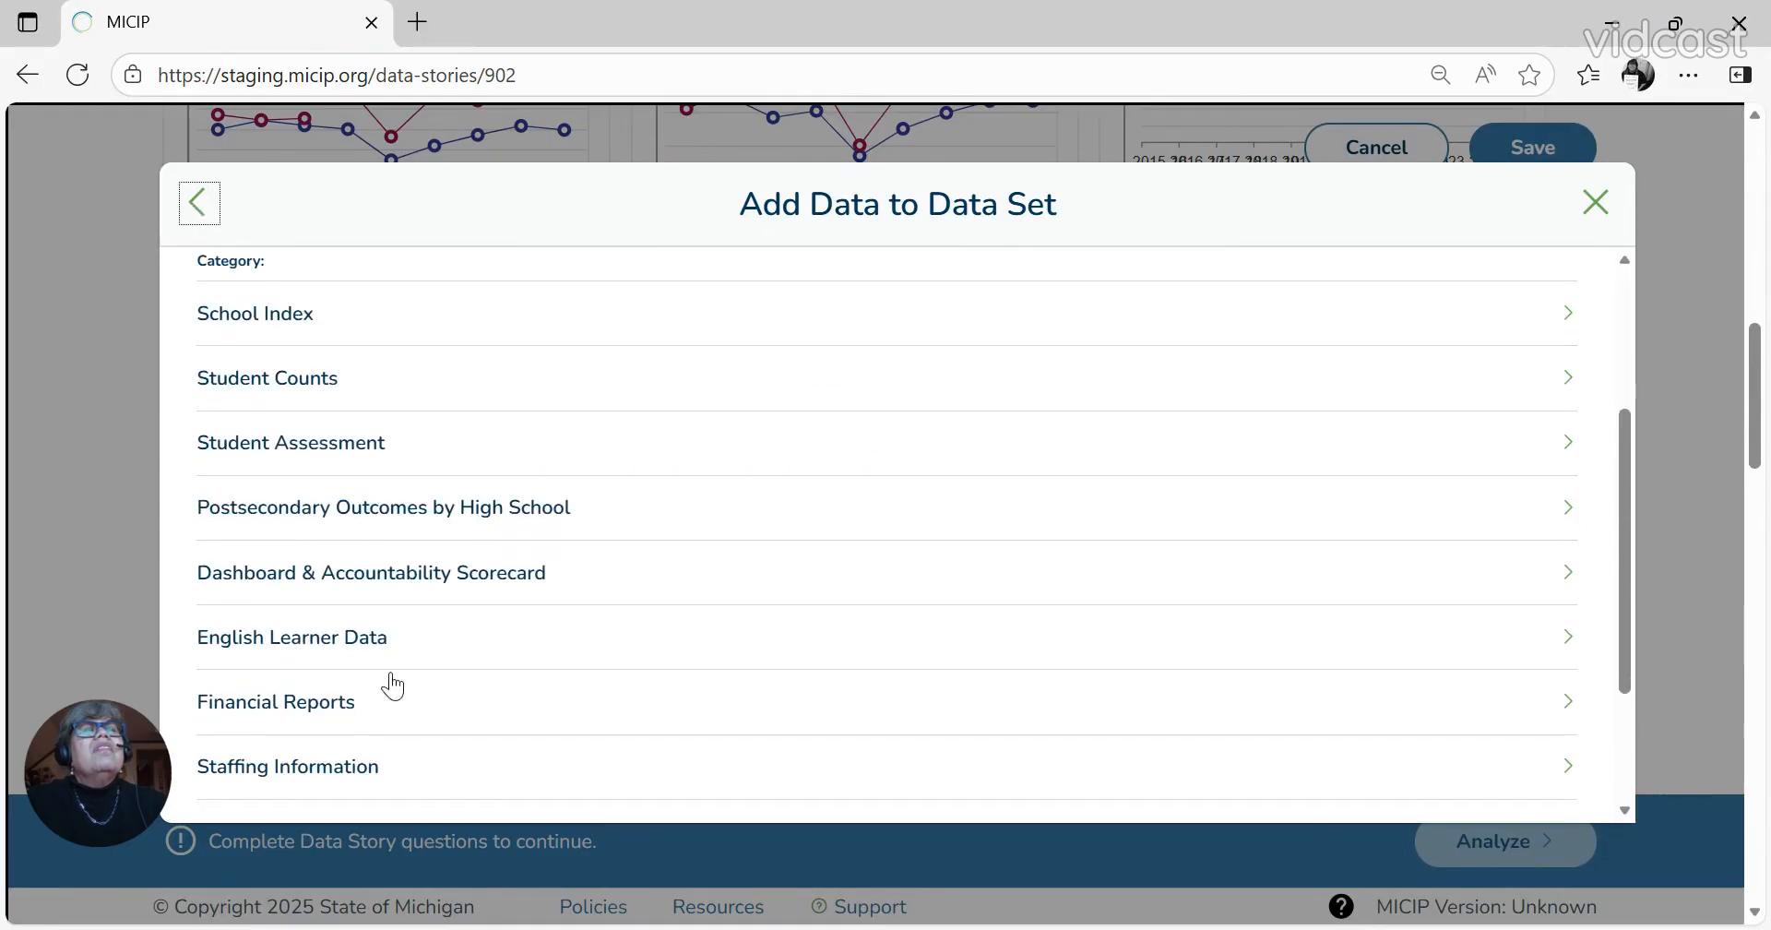
pyautogui.click(303, 395)
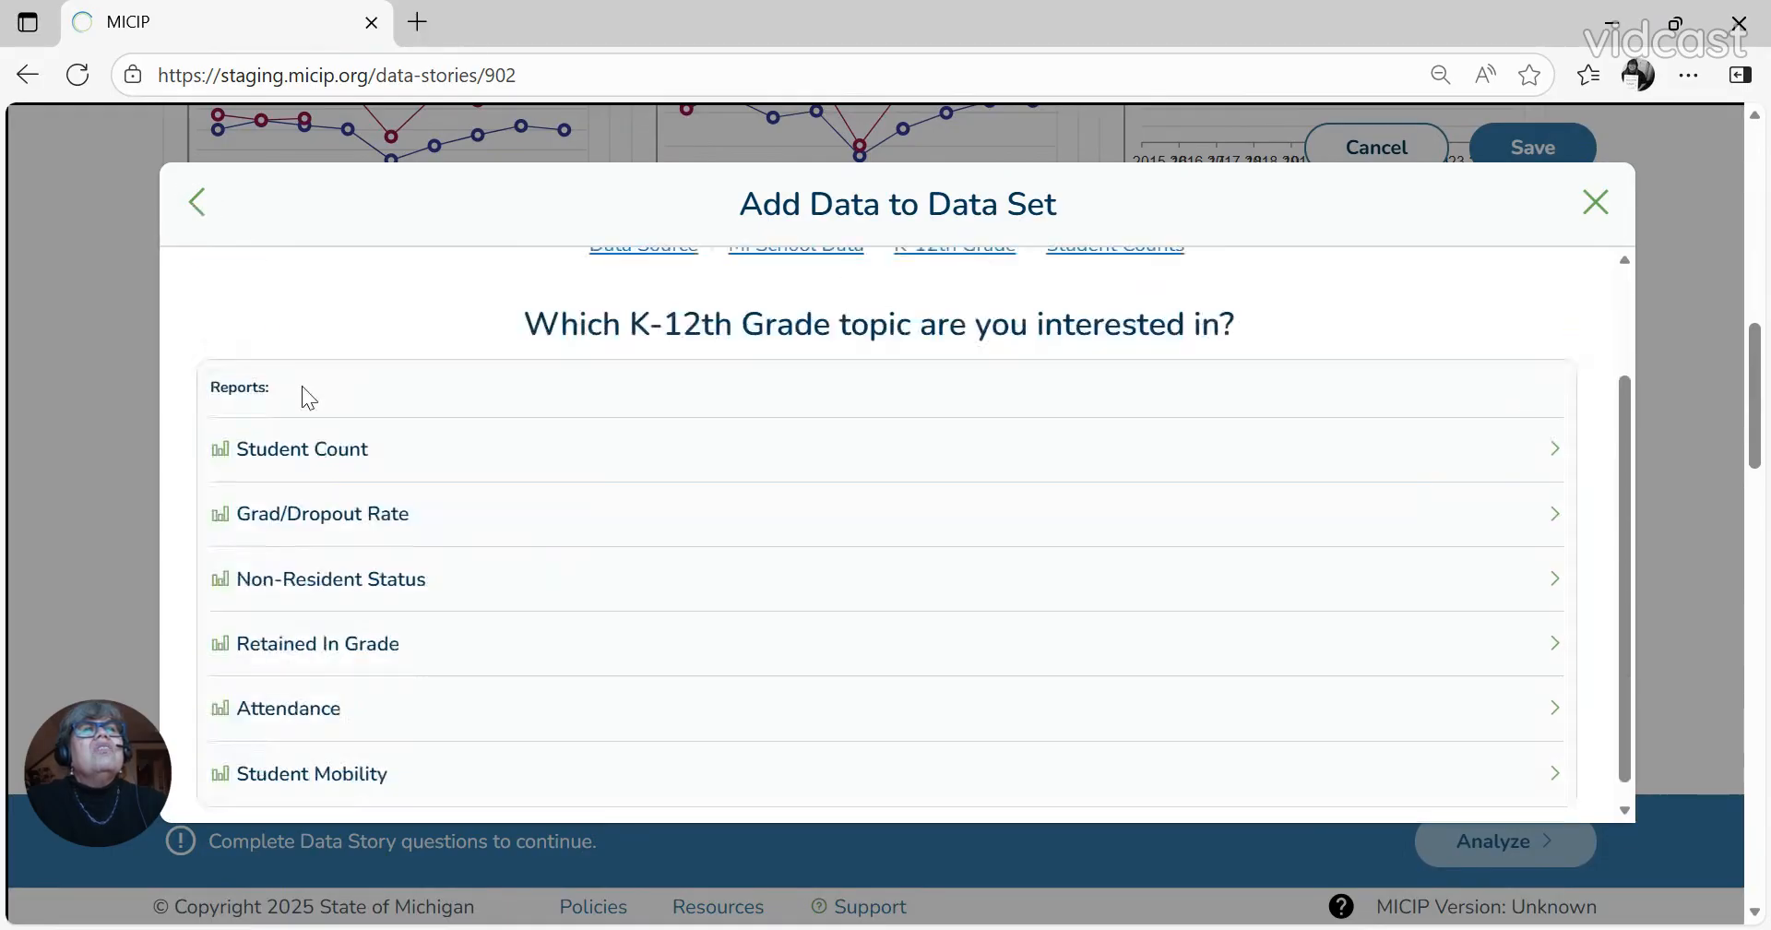
pyautogui.click(359, 514)
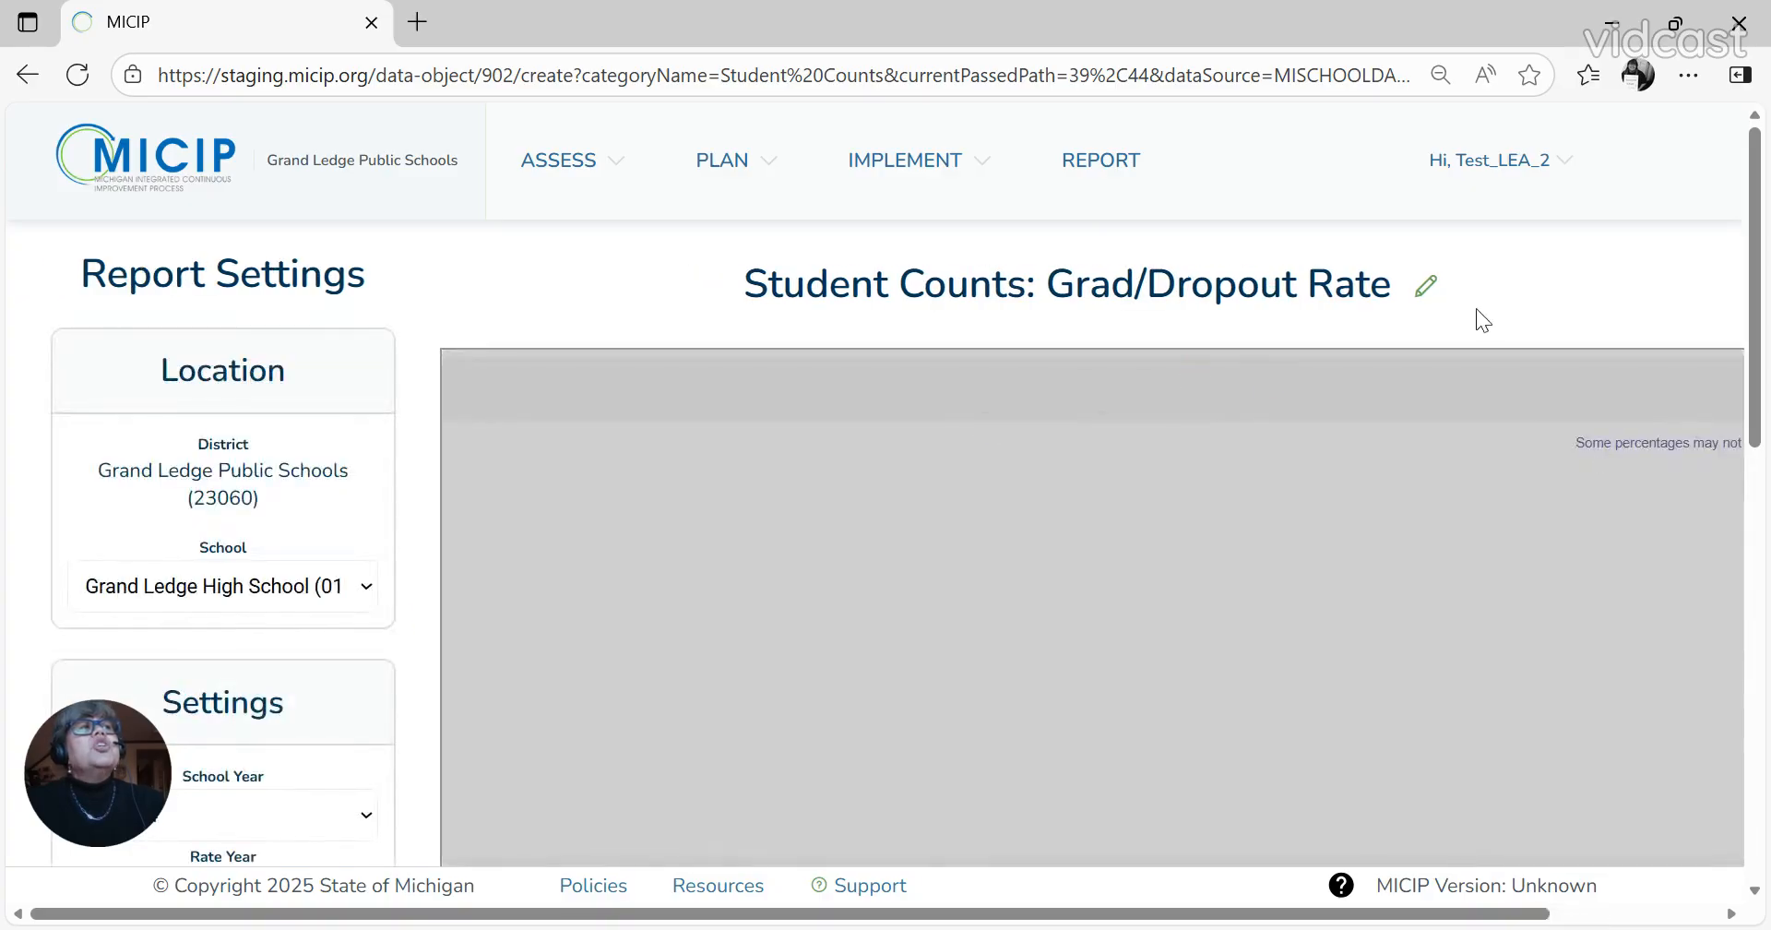
pyautogui.scroll(-2, 1017, 605)
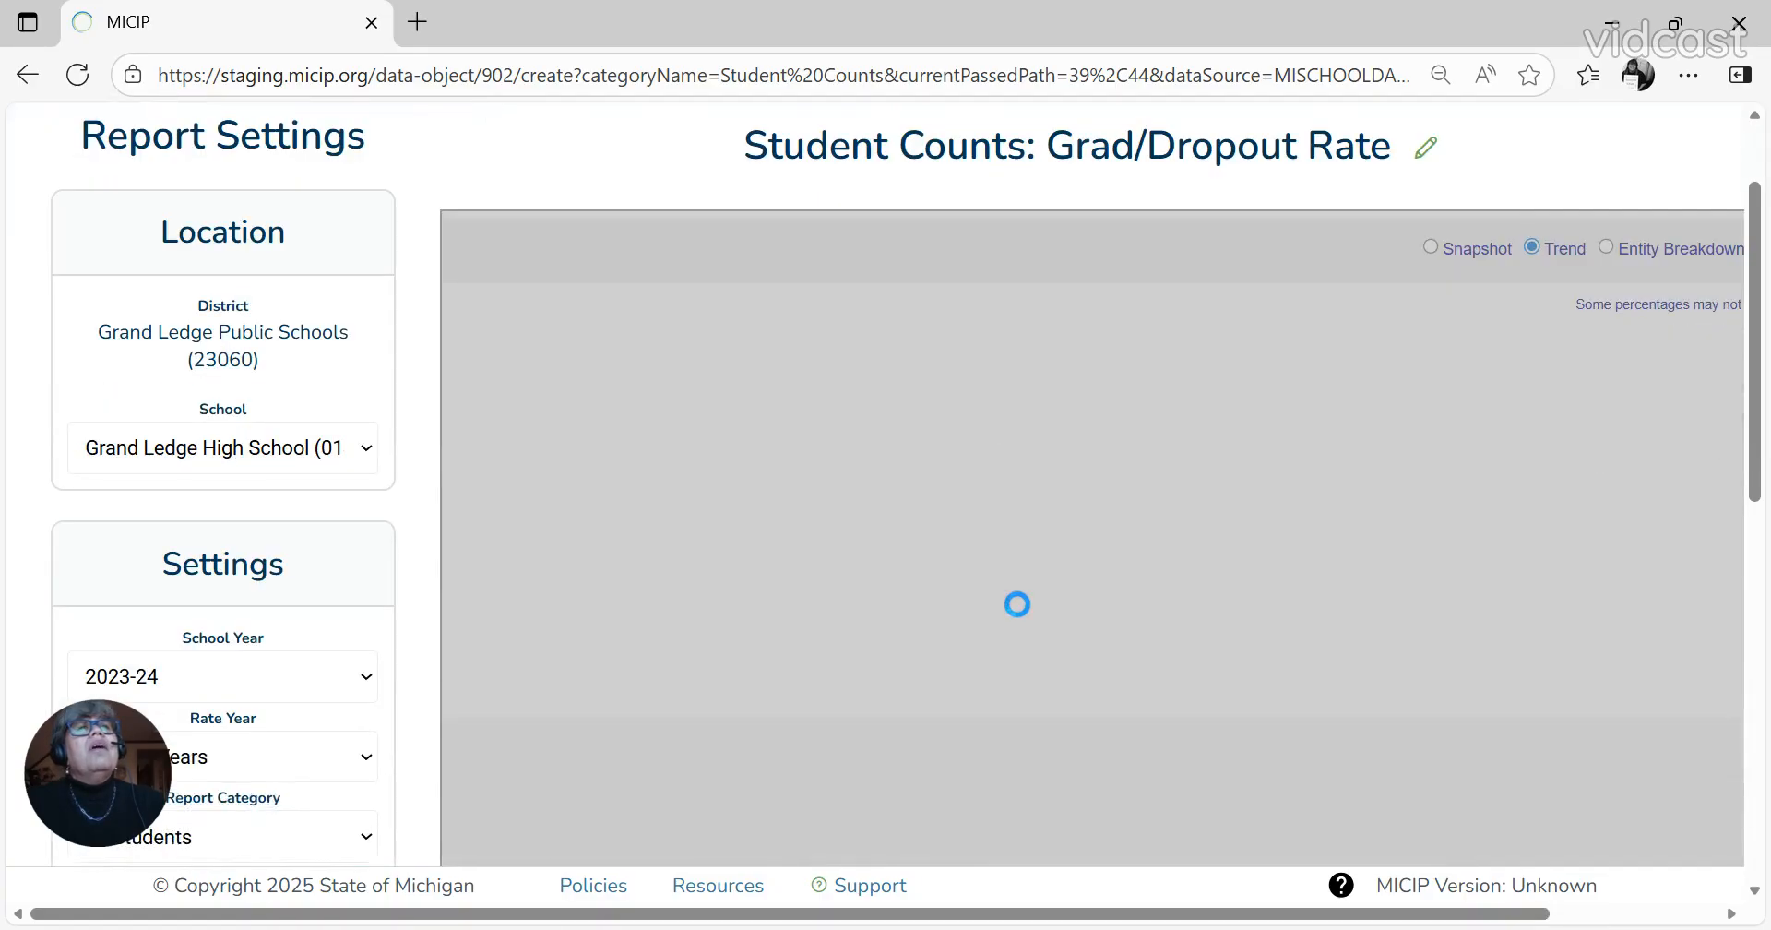
pyautogui.scroll(-2, 1017, 605)
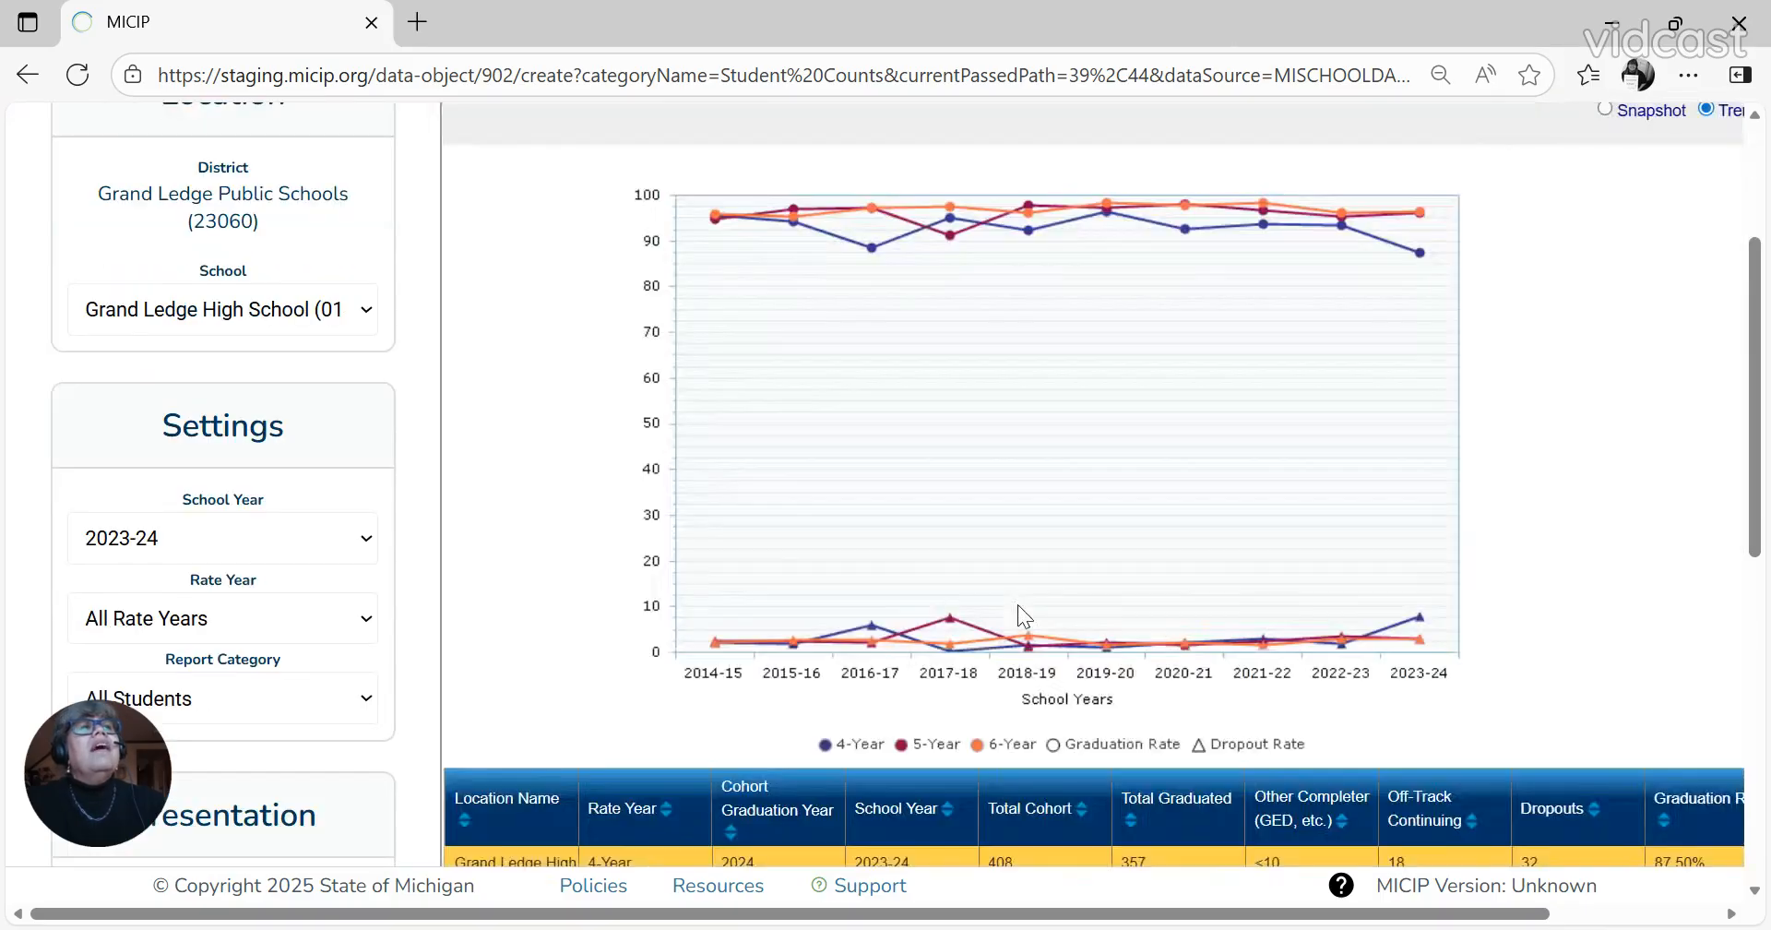
pyautogui.scroll(3, 1299, 631)
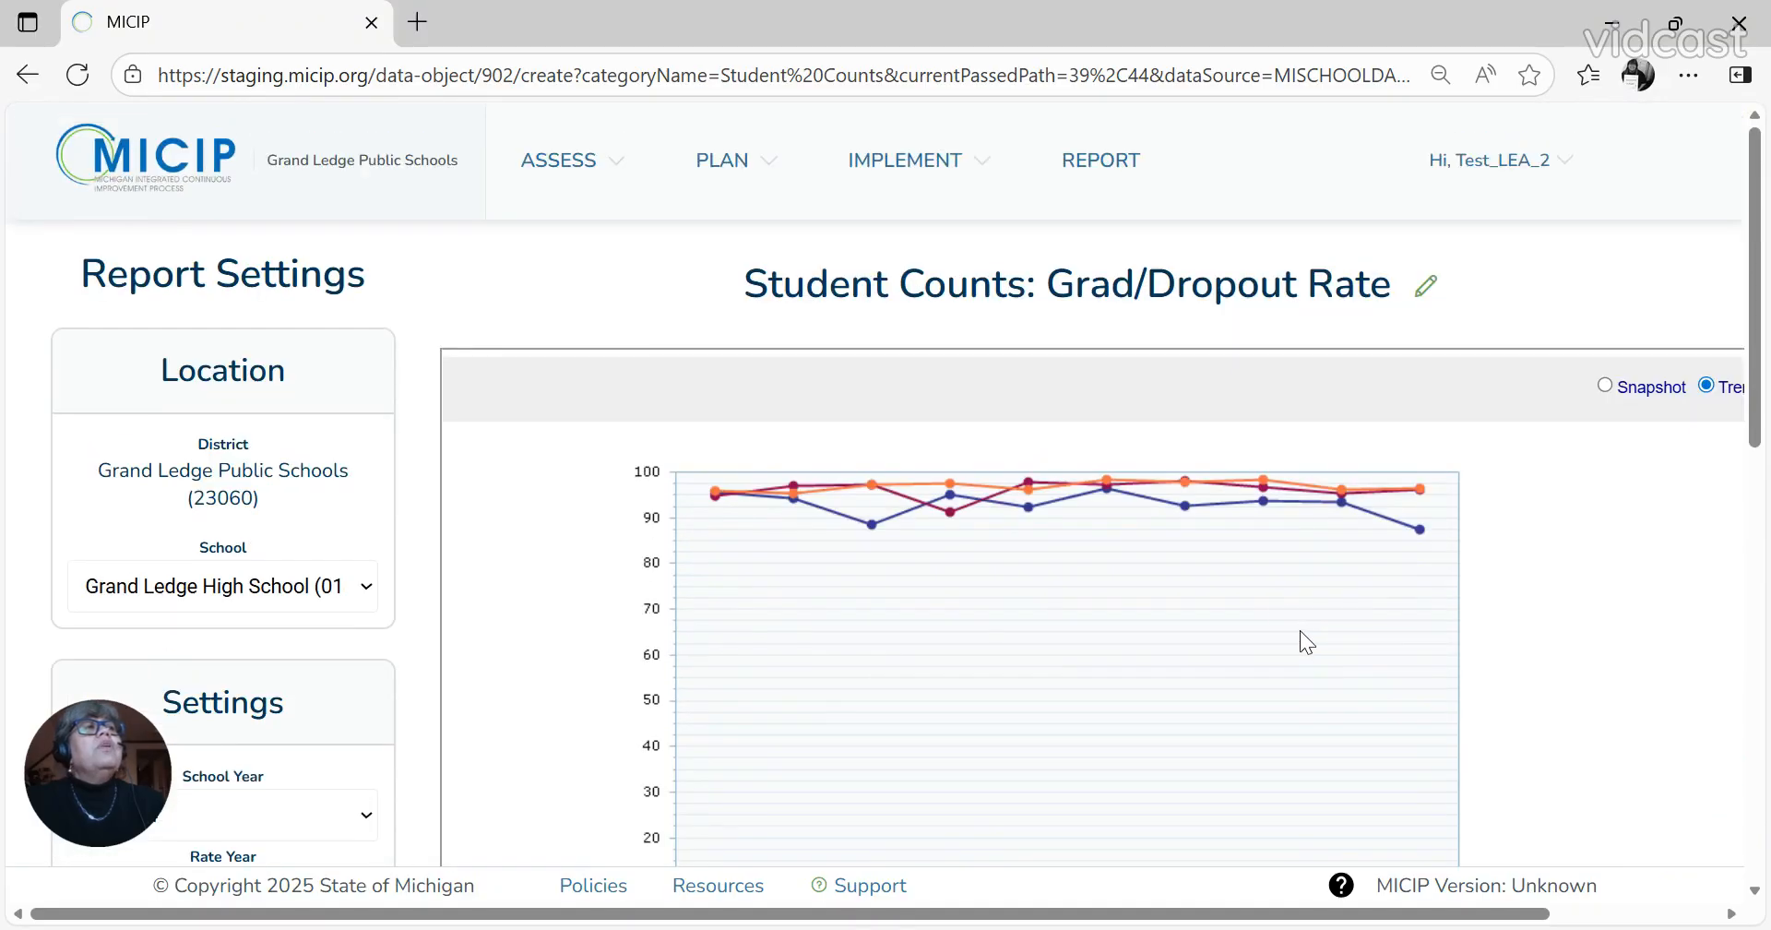
# Step: Insert "2014-2024 Trend" at the start of the Grad/Dropout Rate report title
pyautogui.click(1427, 286)
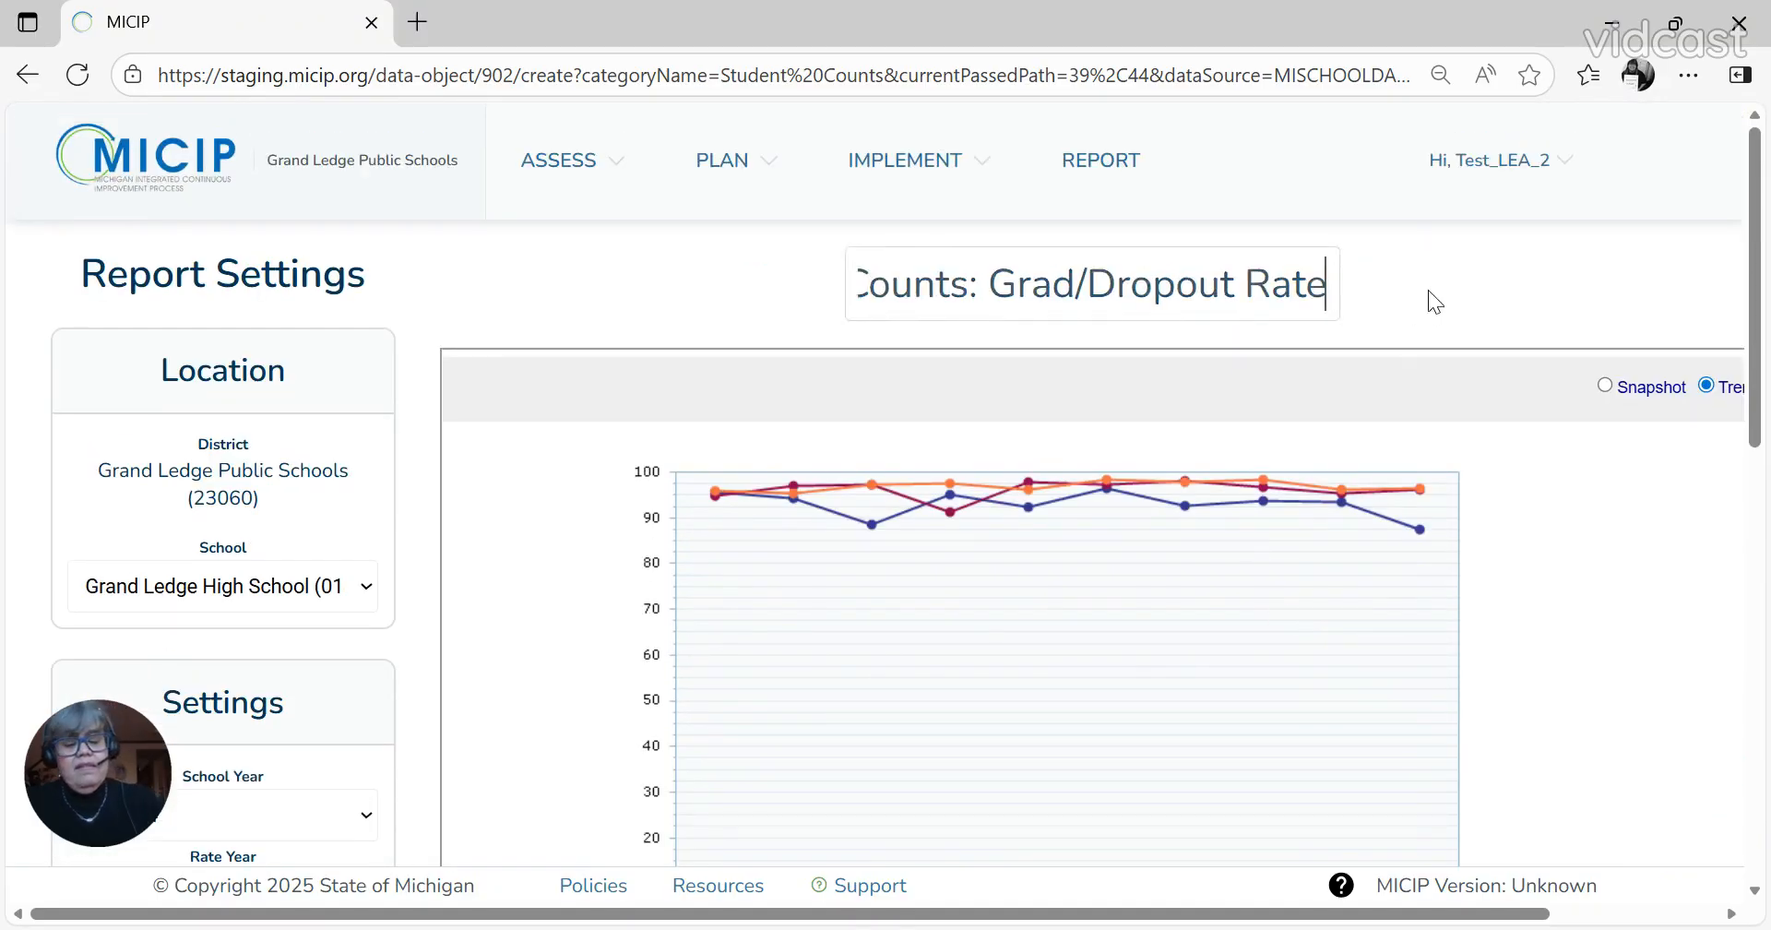
pyautogui.hotkey('ctrl', 'Left')
pyautogui.hotkey('ctrl', 'Left')
pyautogui.hotkey('ctrl', 'Left')
pyautogui.hotkey('ctrl', 'Left')
pyautogui.hotkey('ctrl', 'Left')
pyautogui.hotkey('ctrl', 'Left')
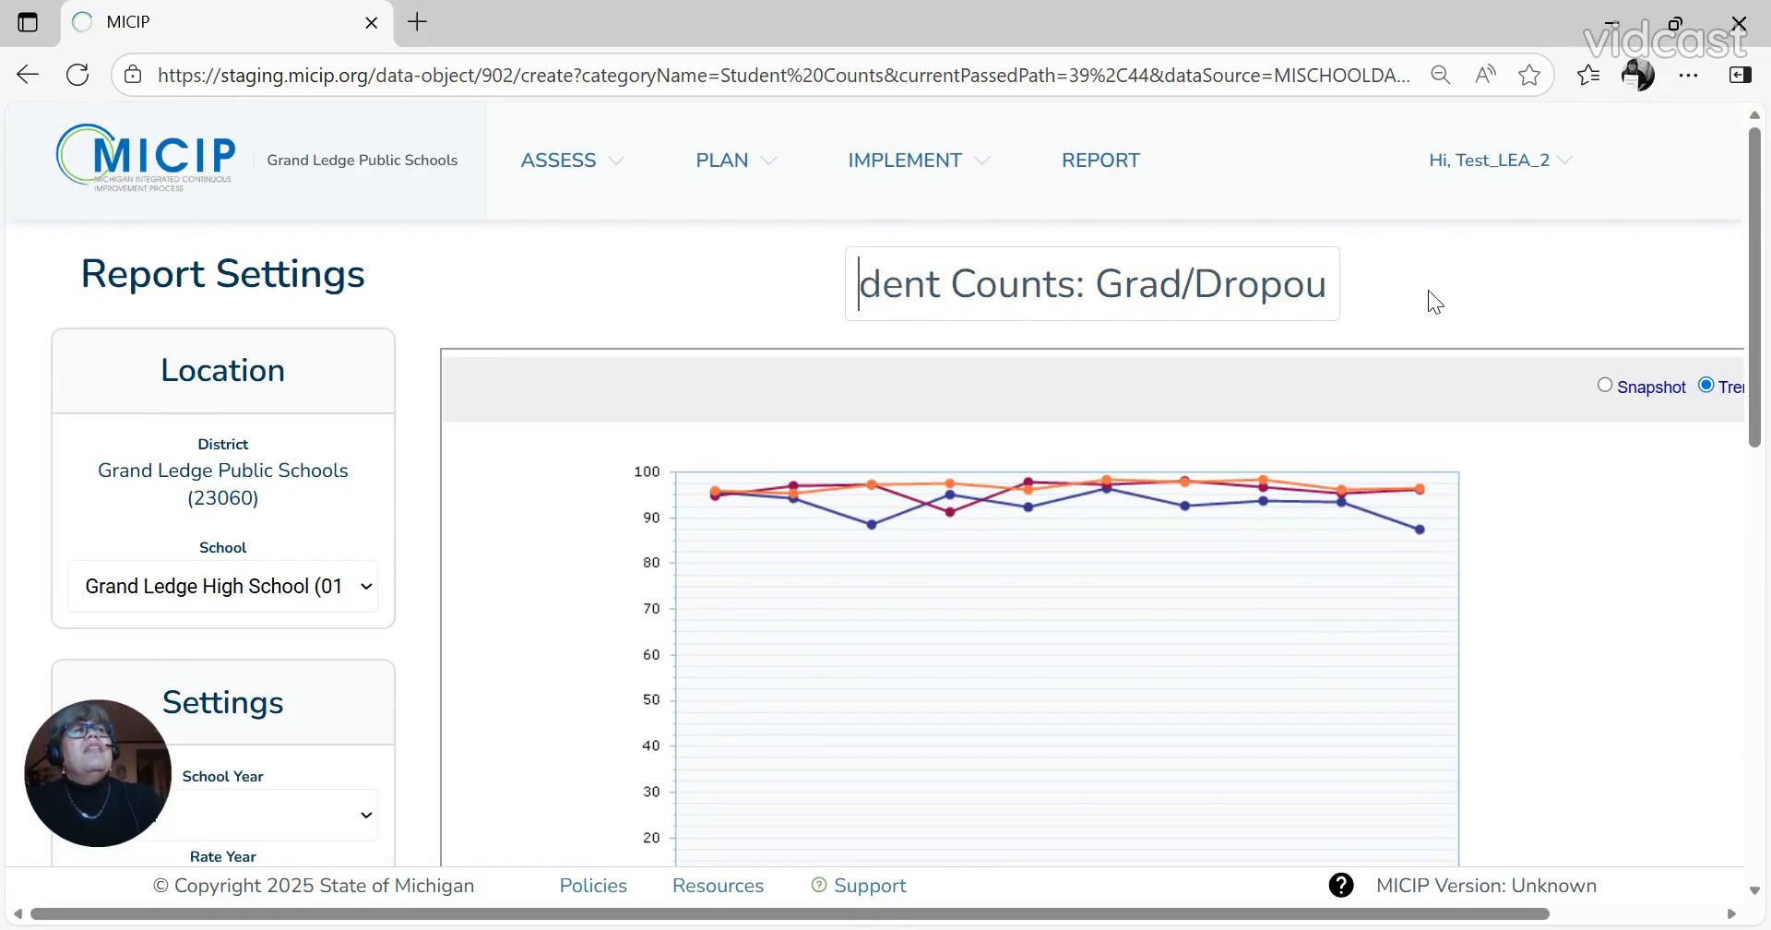
pyautogui.write('20')
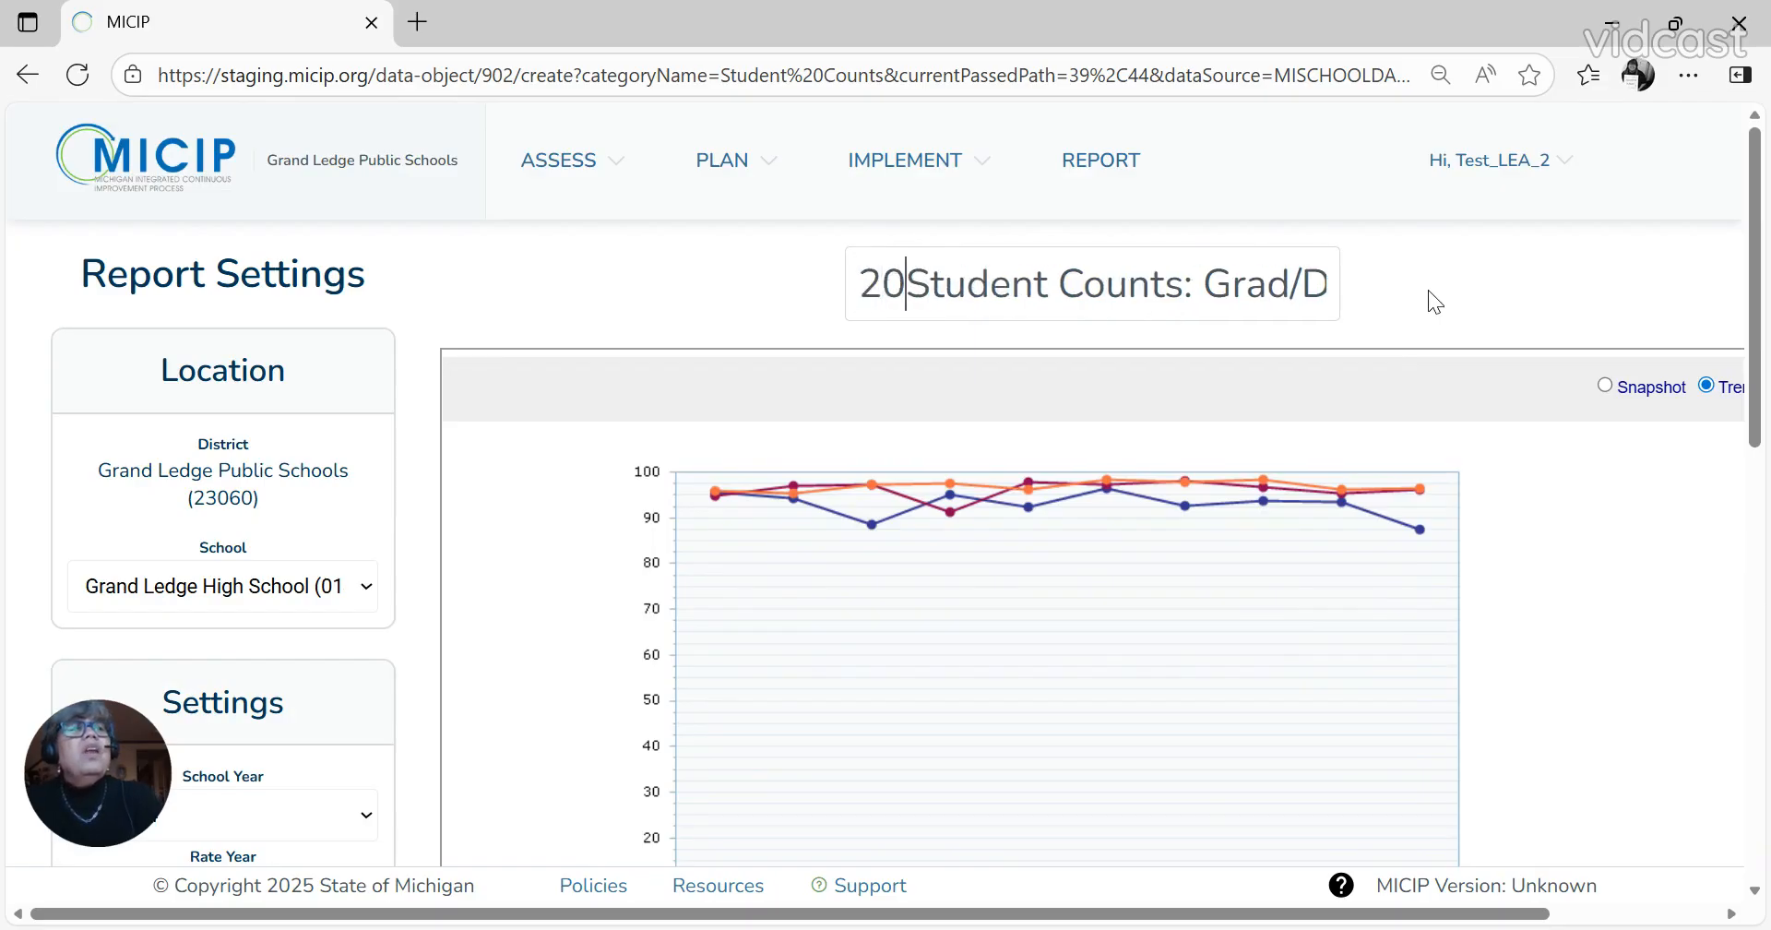
pyautogui.write('14-2024')
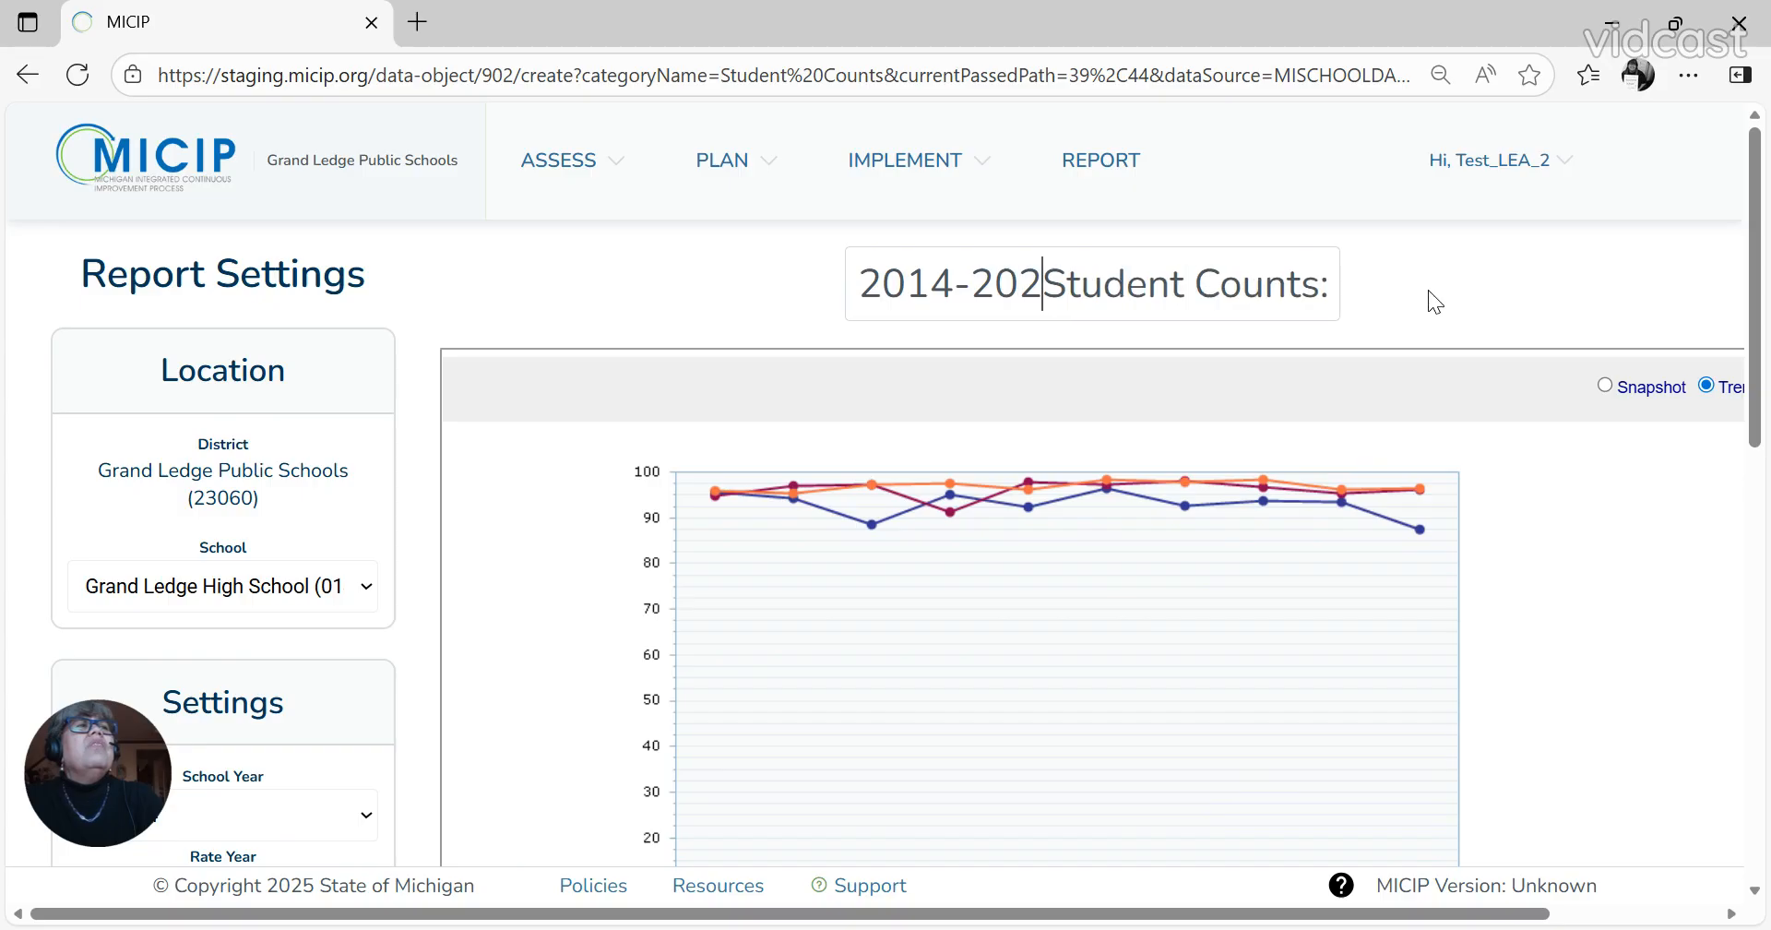
pyautogui.write(' s')
pyautogui.press('BackSpace')
pyautogui.write('tr')
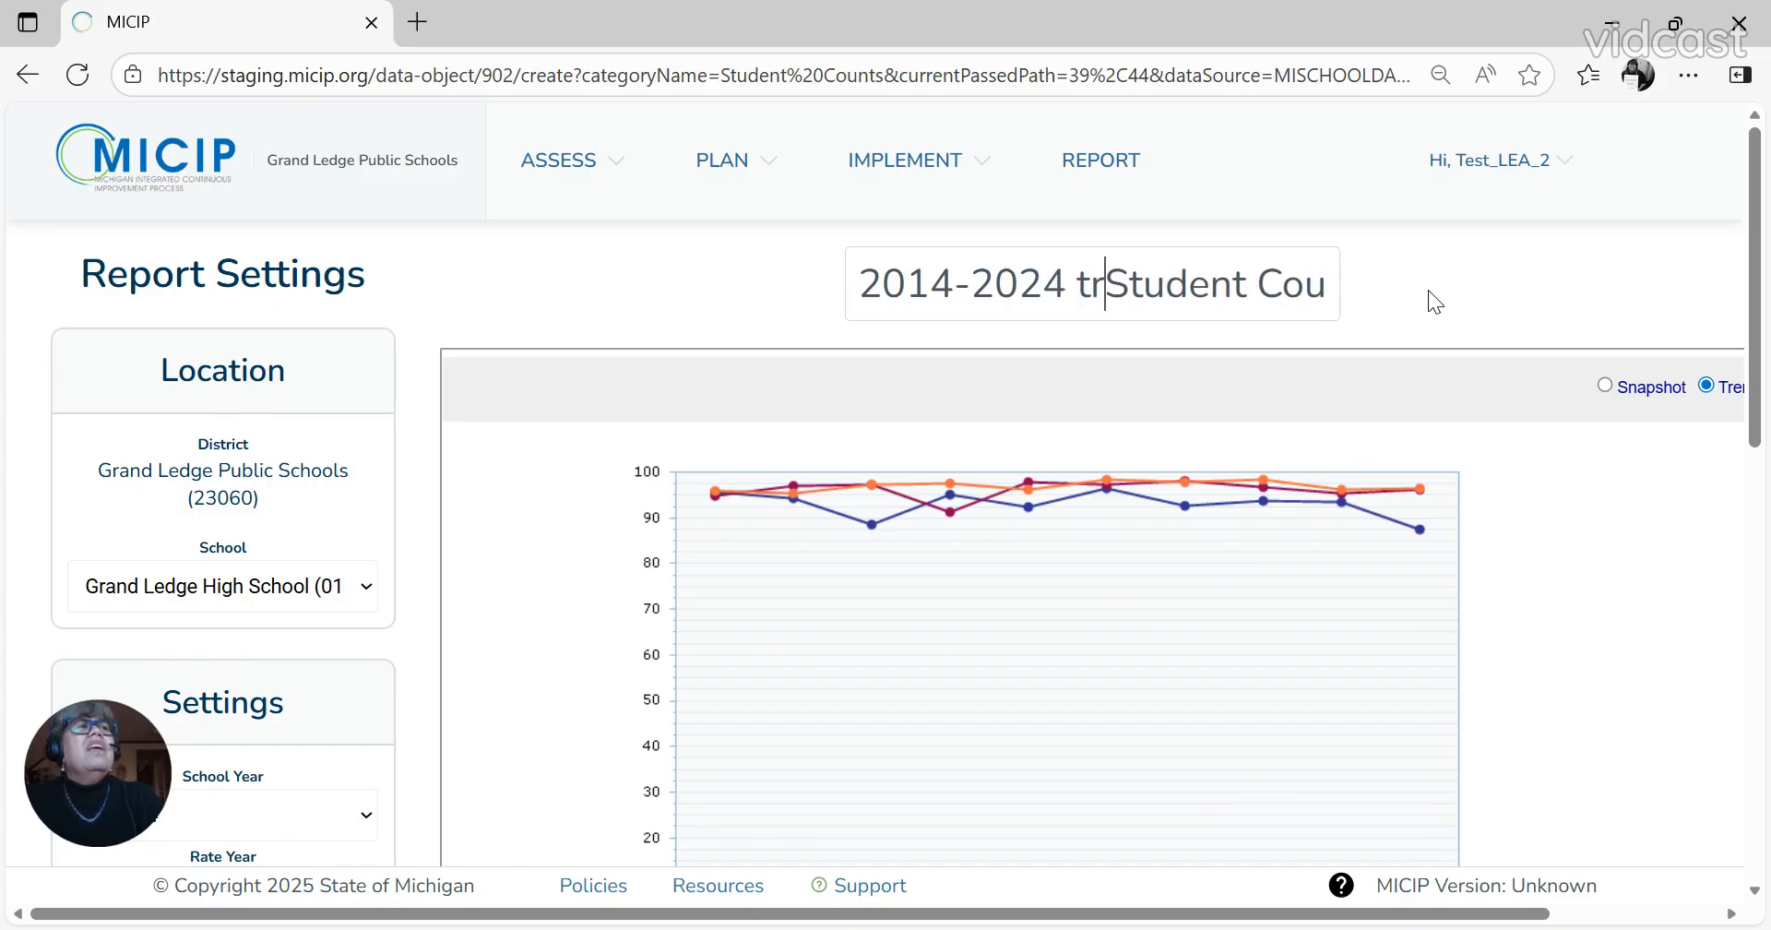
pyautogui.press('BackSpace')
pyautogui.press('BackSpace')
pyautogui.write('Trend')
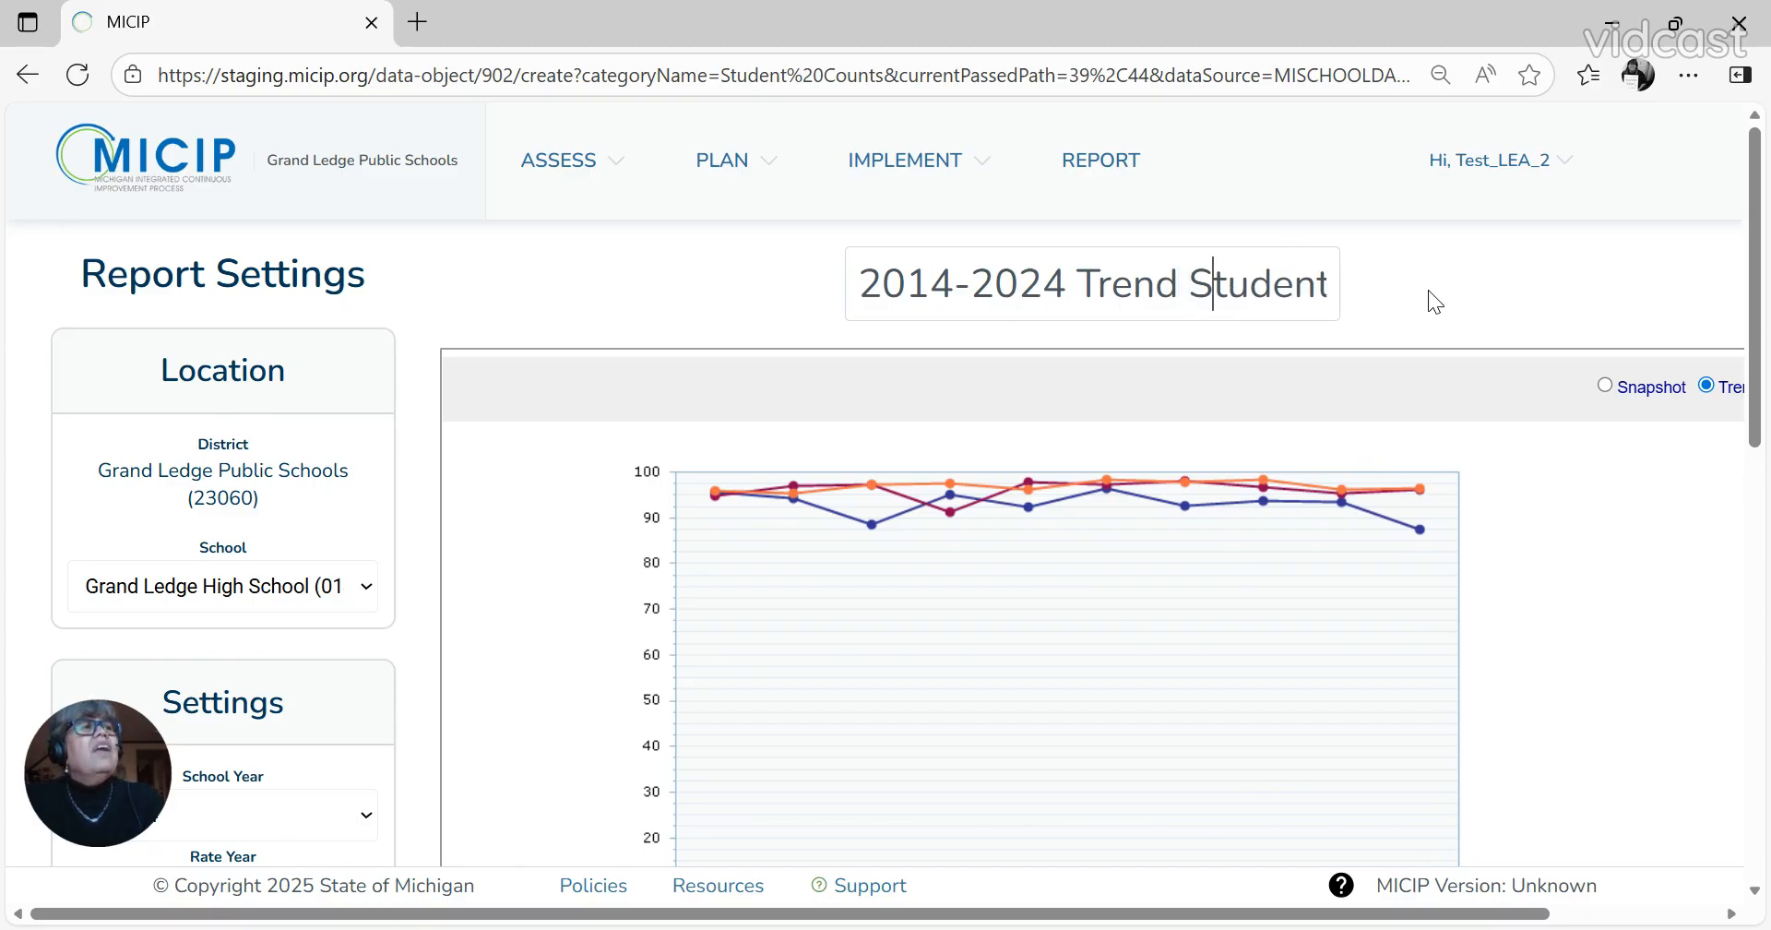
# Step: Remove "Student Counts:" from the report title, keeping the Grad/Dropout Rate wording
pyautogui.press('Right')
pyautogui.press('Right')
pyautogui.press('Right')
pyautogui.press('Right')
pyautogui.press('Right')
pyautogui.press('Right')
pyautogui.press('Right')
pyautogui.press('BackSpace')
pyautogui.press('BackSpace')
pyautogui.press('BackSpace')
pyautogui.press('BackSpace')
pyautogui.press('BackSpace')
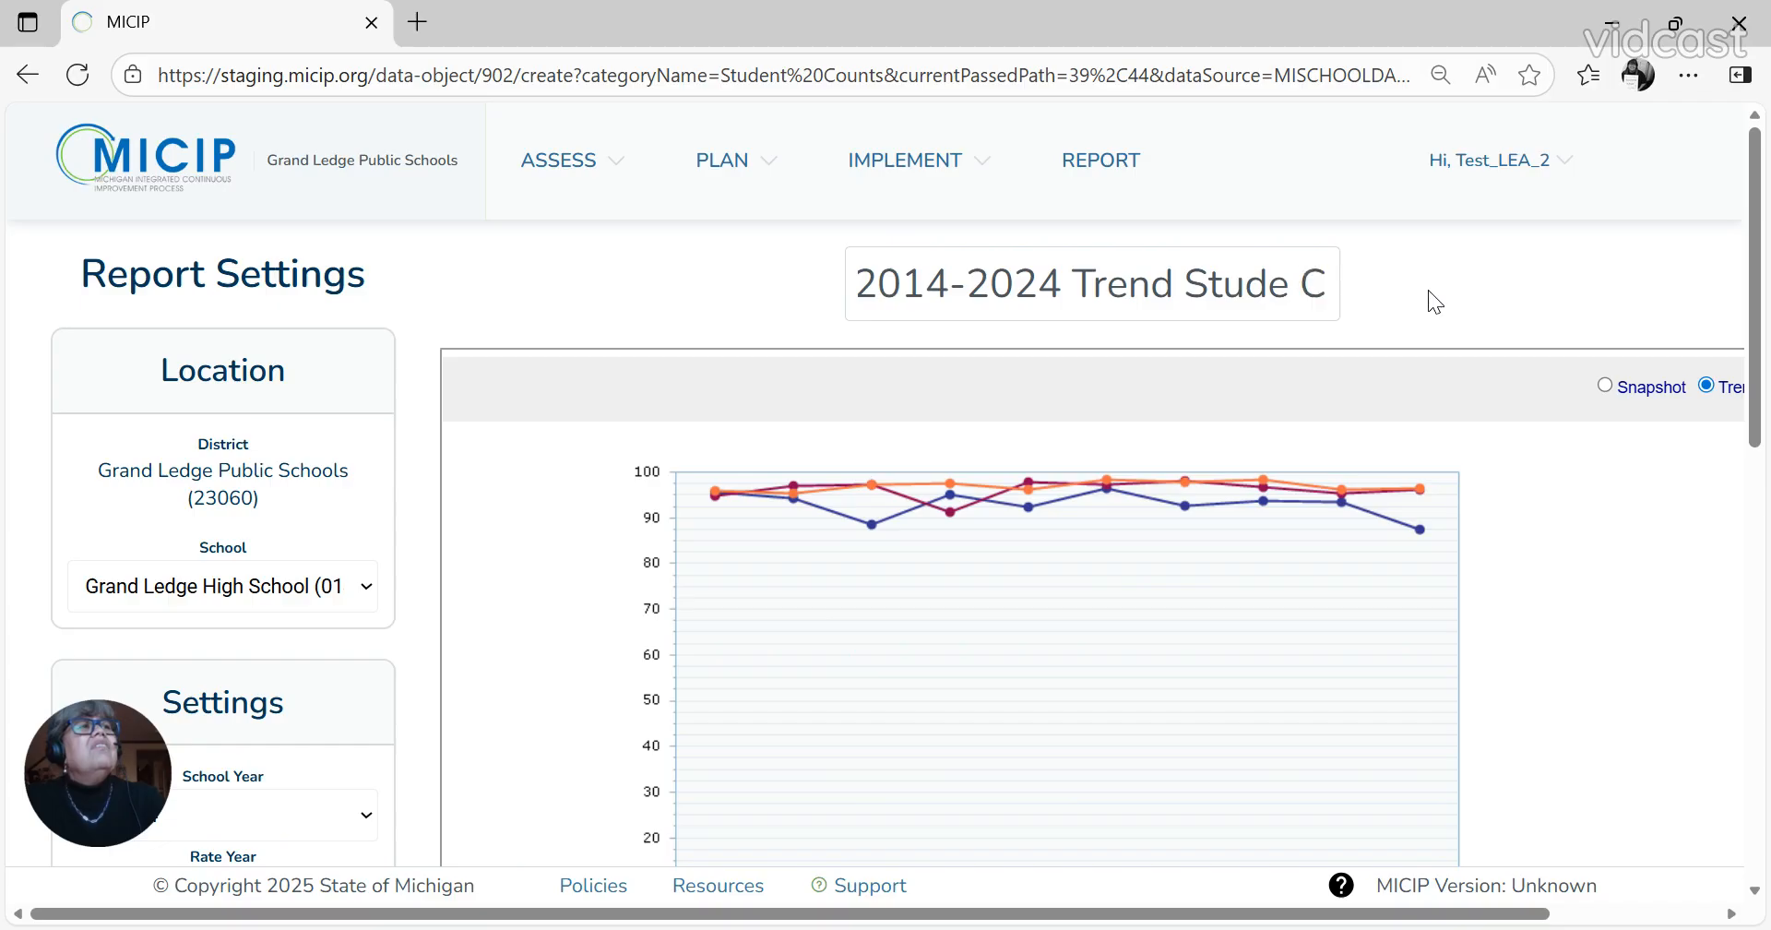
pyautogui.press('BackSpace')
pyautogui.press('BackSpace')
pyautogui.press('Right')
pyautogui.press('Right')
pyautogui.press('Right')
pyautogui.press('Right')
pyautogui.press('Right')
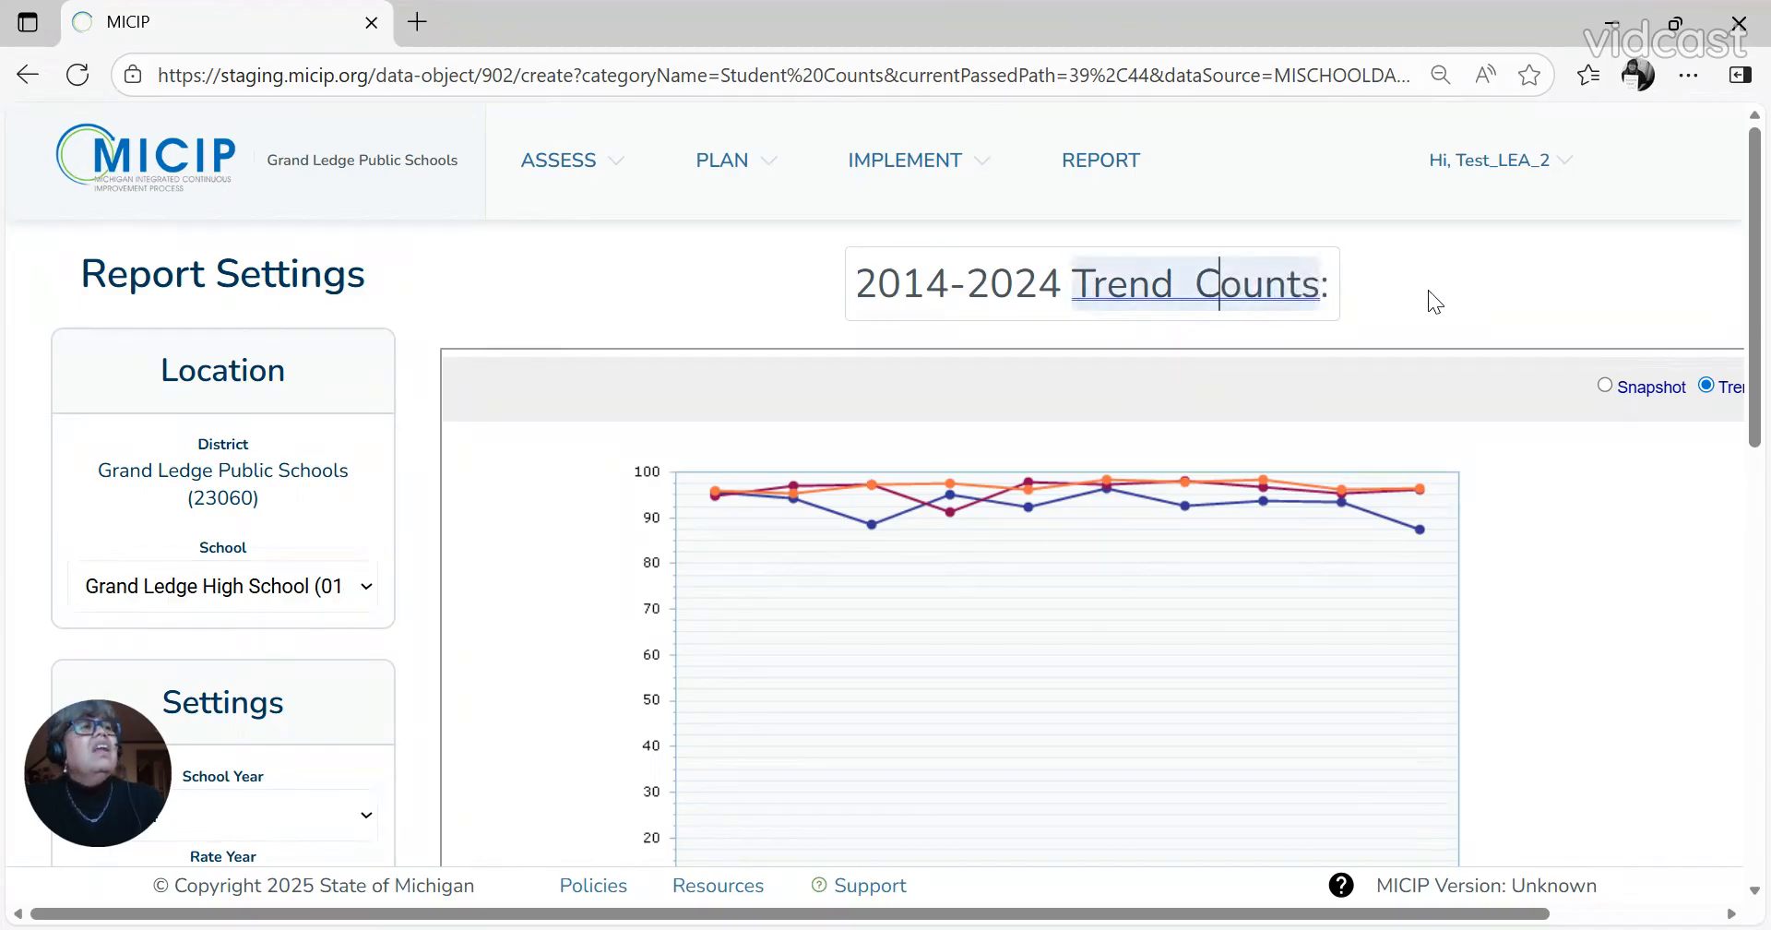
pyautogui.press('Right')
pyautogui.press('Right')
pyautogui.press('Right')
pyautogui.press('BackSpace')
pyautogui.press('BackSpace')
pyautogui.press('BackSpace')
pyautogui.press('BackSpace')
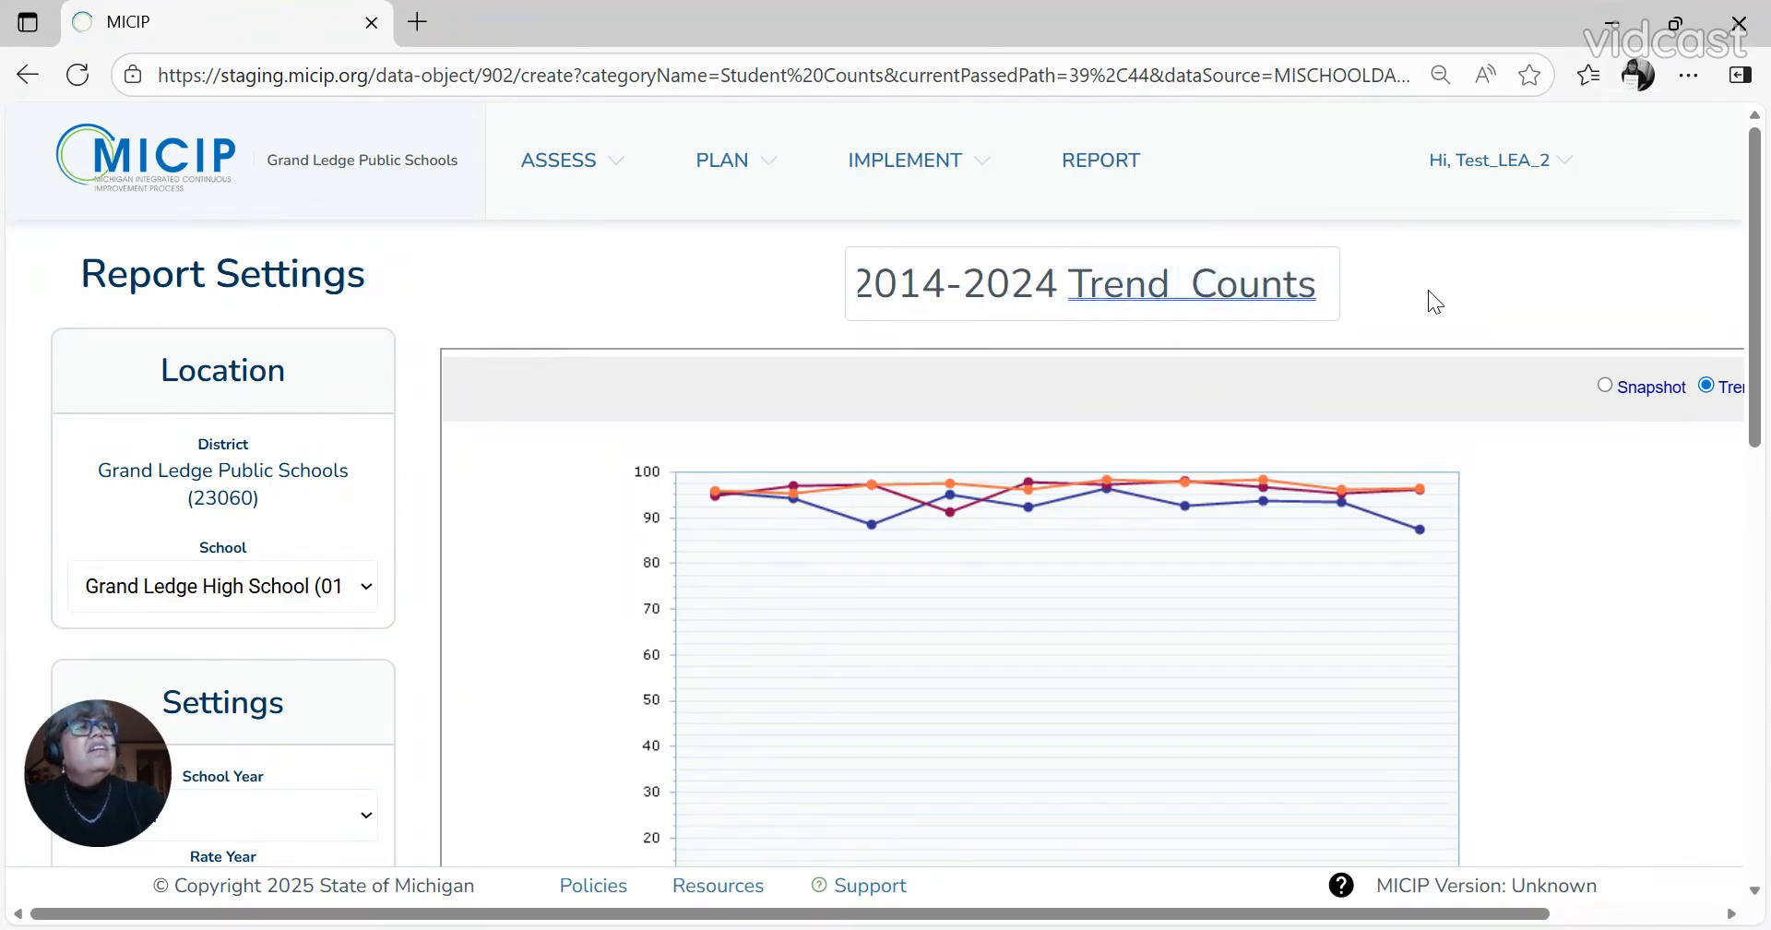
pyautogui.press('BackSpace')
pyautogui.press('BackSpace')
pyautogui.press('BackSpace')
pyautogui.press('BackSpace')
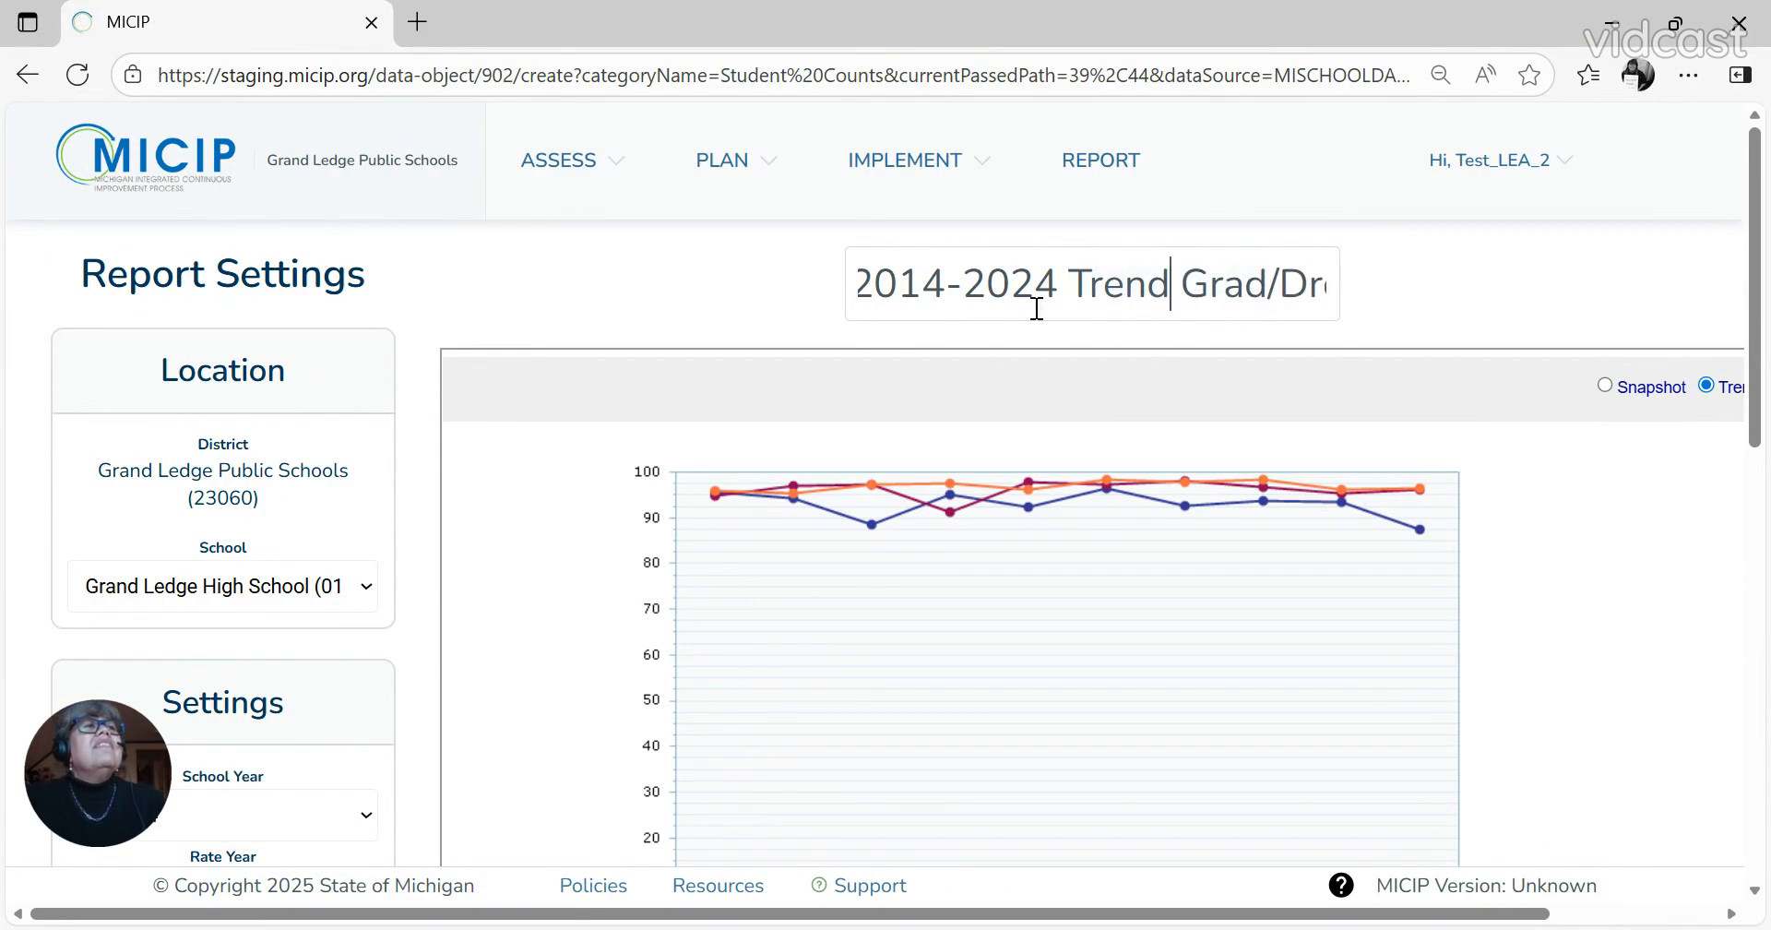
# Step: Insert "CSI" before "Trend" so the report title reads "2014-2024 CSI Trend Grad/Dropout Rate", and commit the title
pyautogui.click(1059, 289)
pyautogui.write('C')
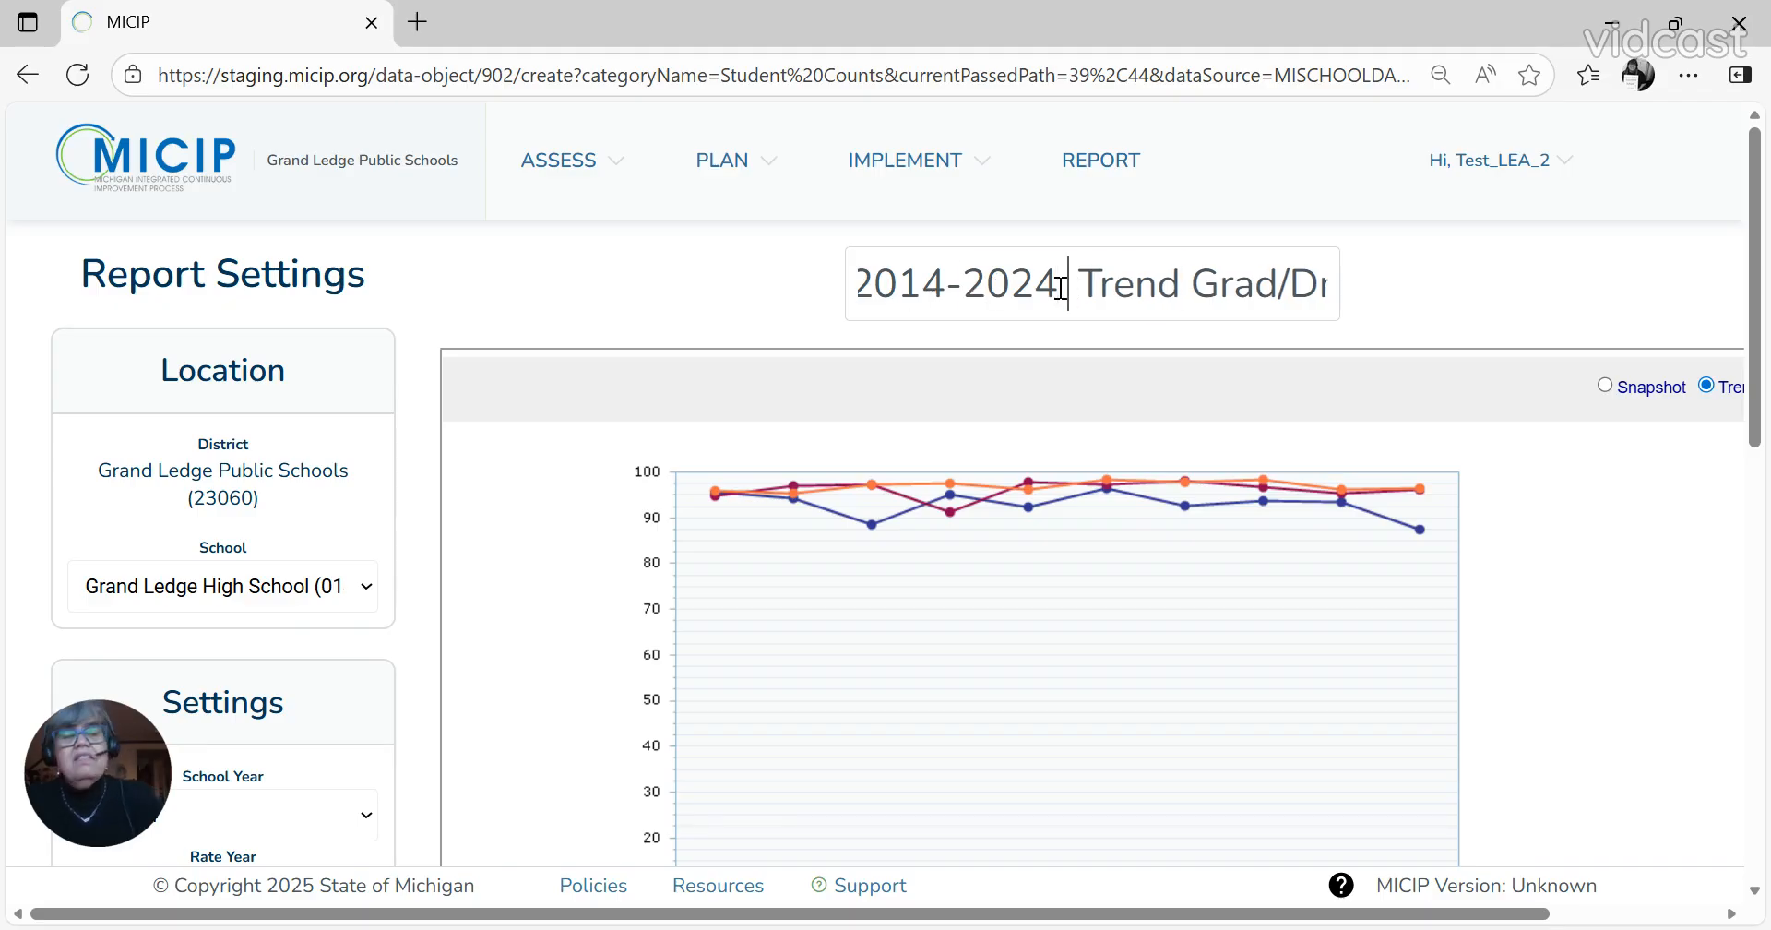
pyautogui.write('SI')
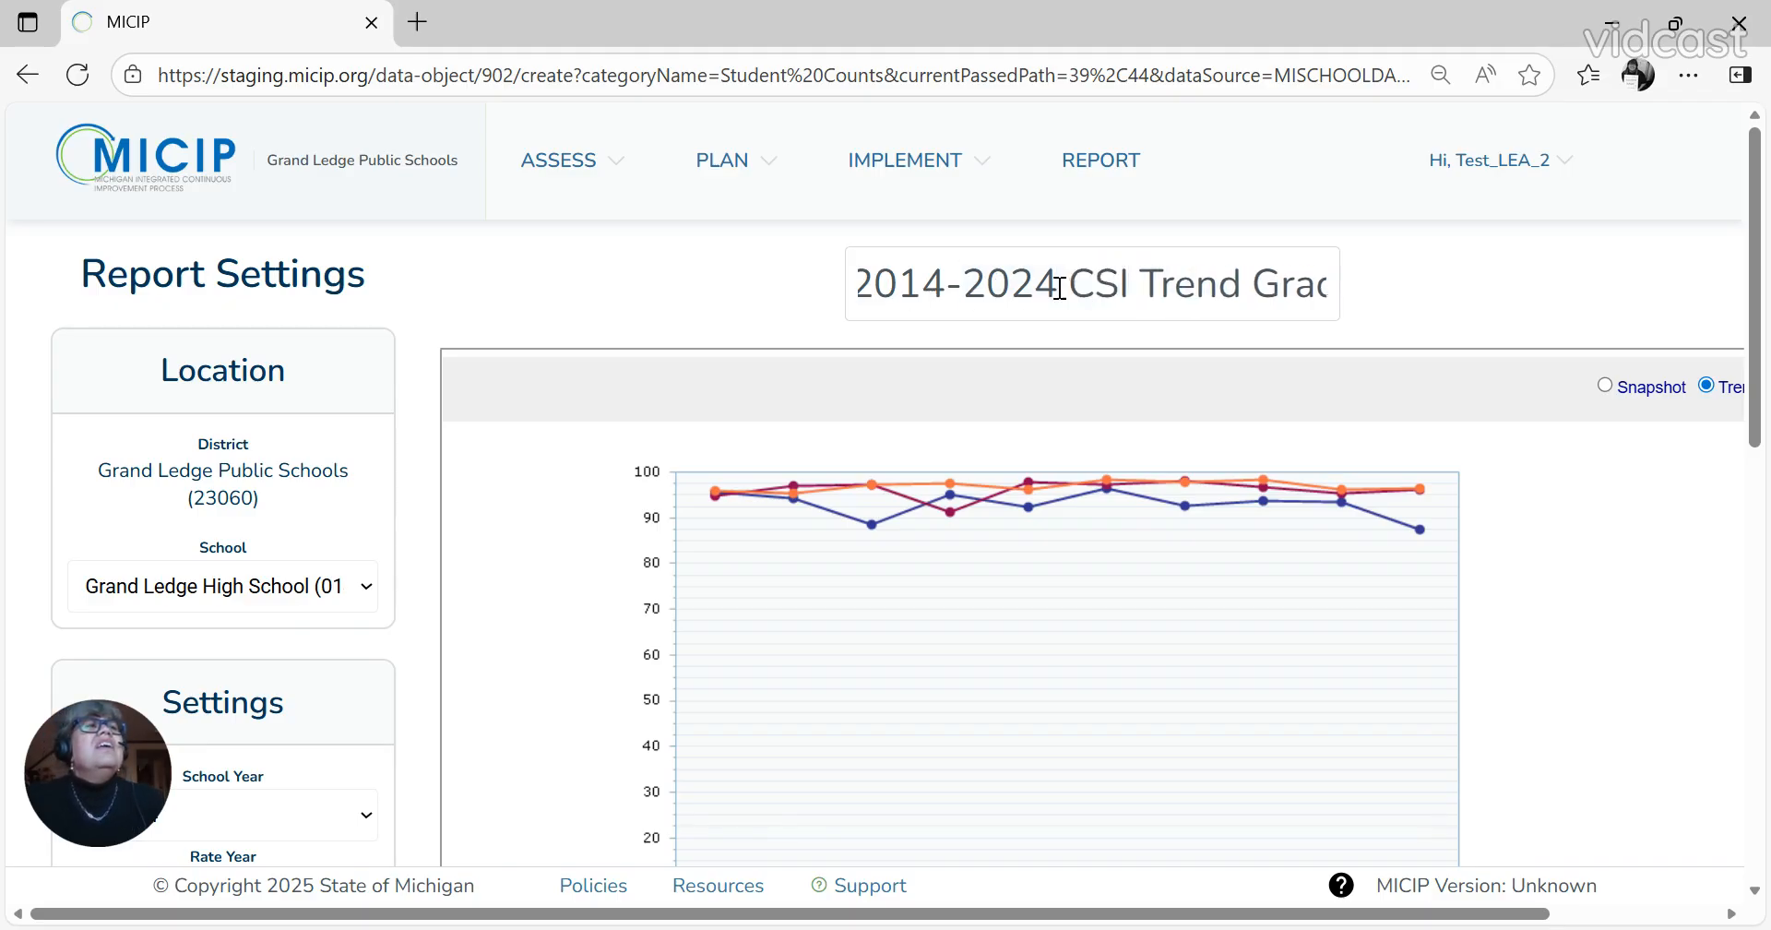
pyautogui.click(750, 317)
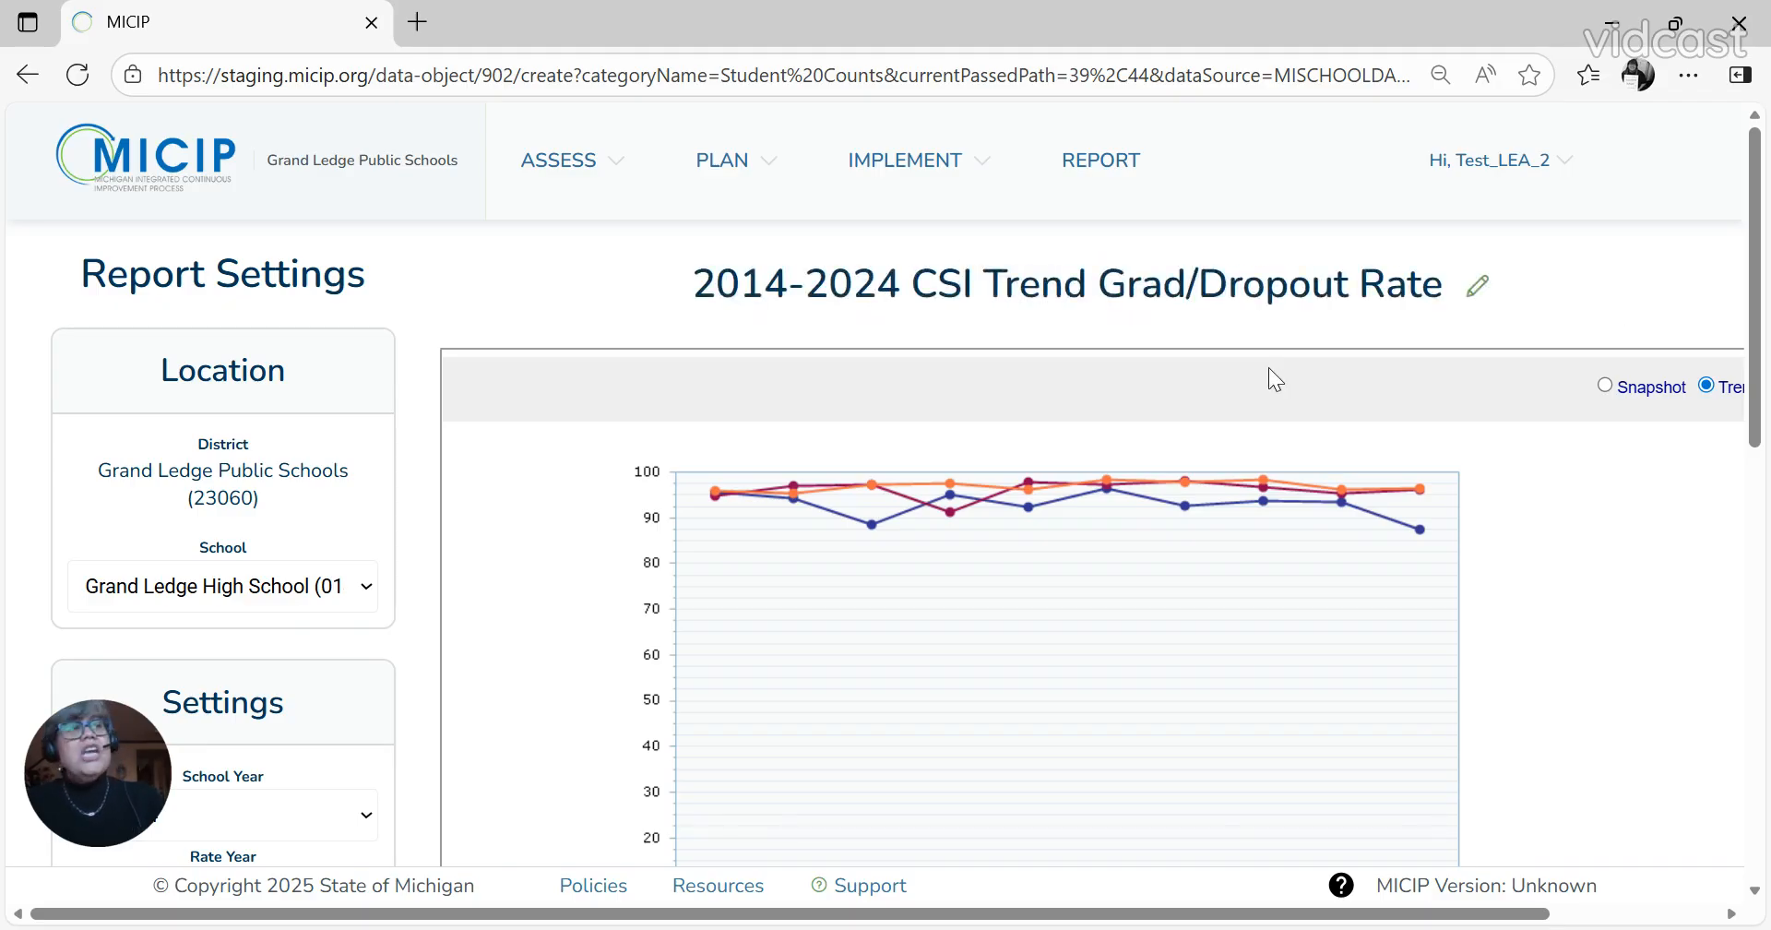
# Step: Add the renamed Grad/Dropout Rate report to the data set with the chart and grid presentation and data suppression kept
pyautogui.scroll(-1, 854, 722)
pyautogui.scroll(-3, 854, 722)
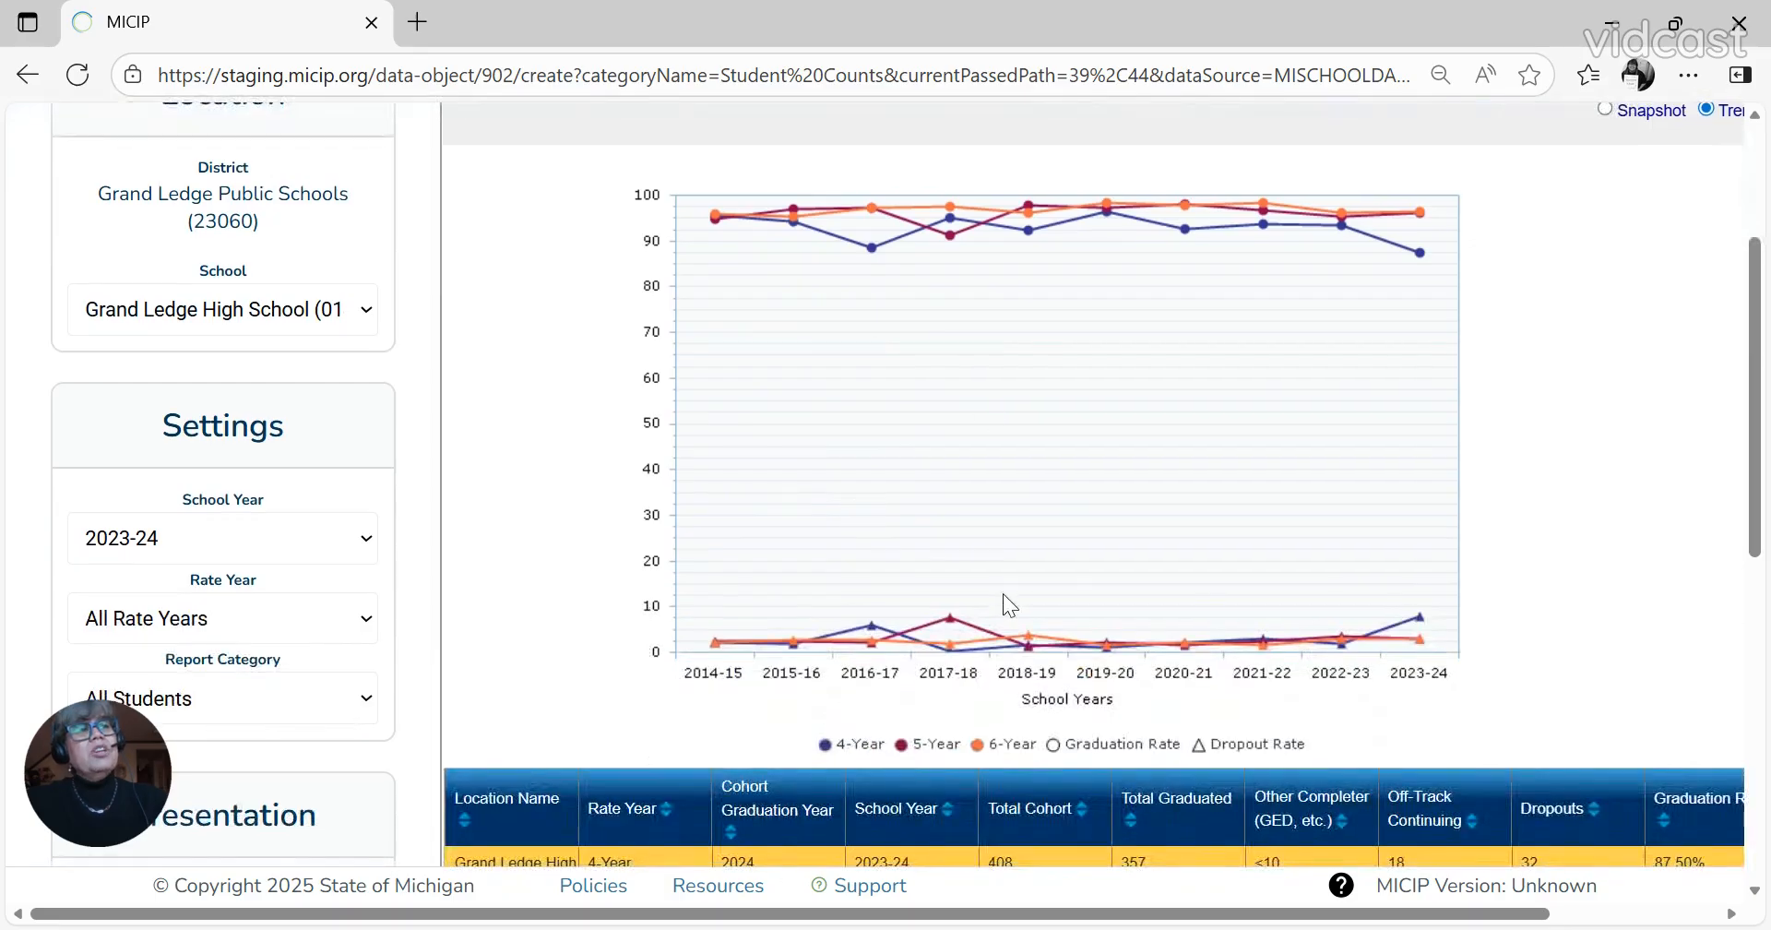
pyautogui.scroll(-6, 570, 585)
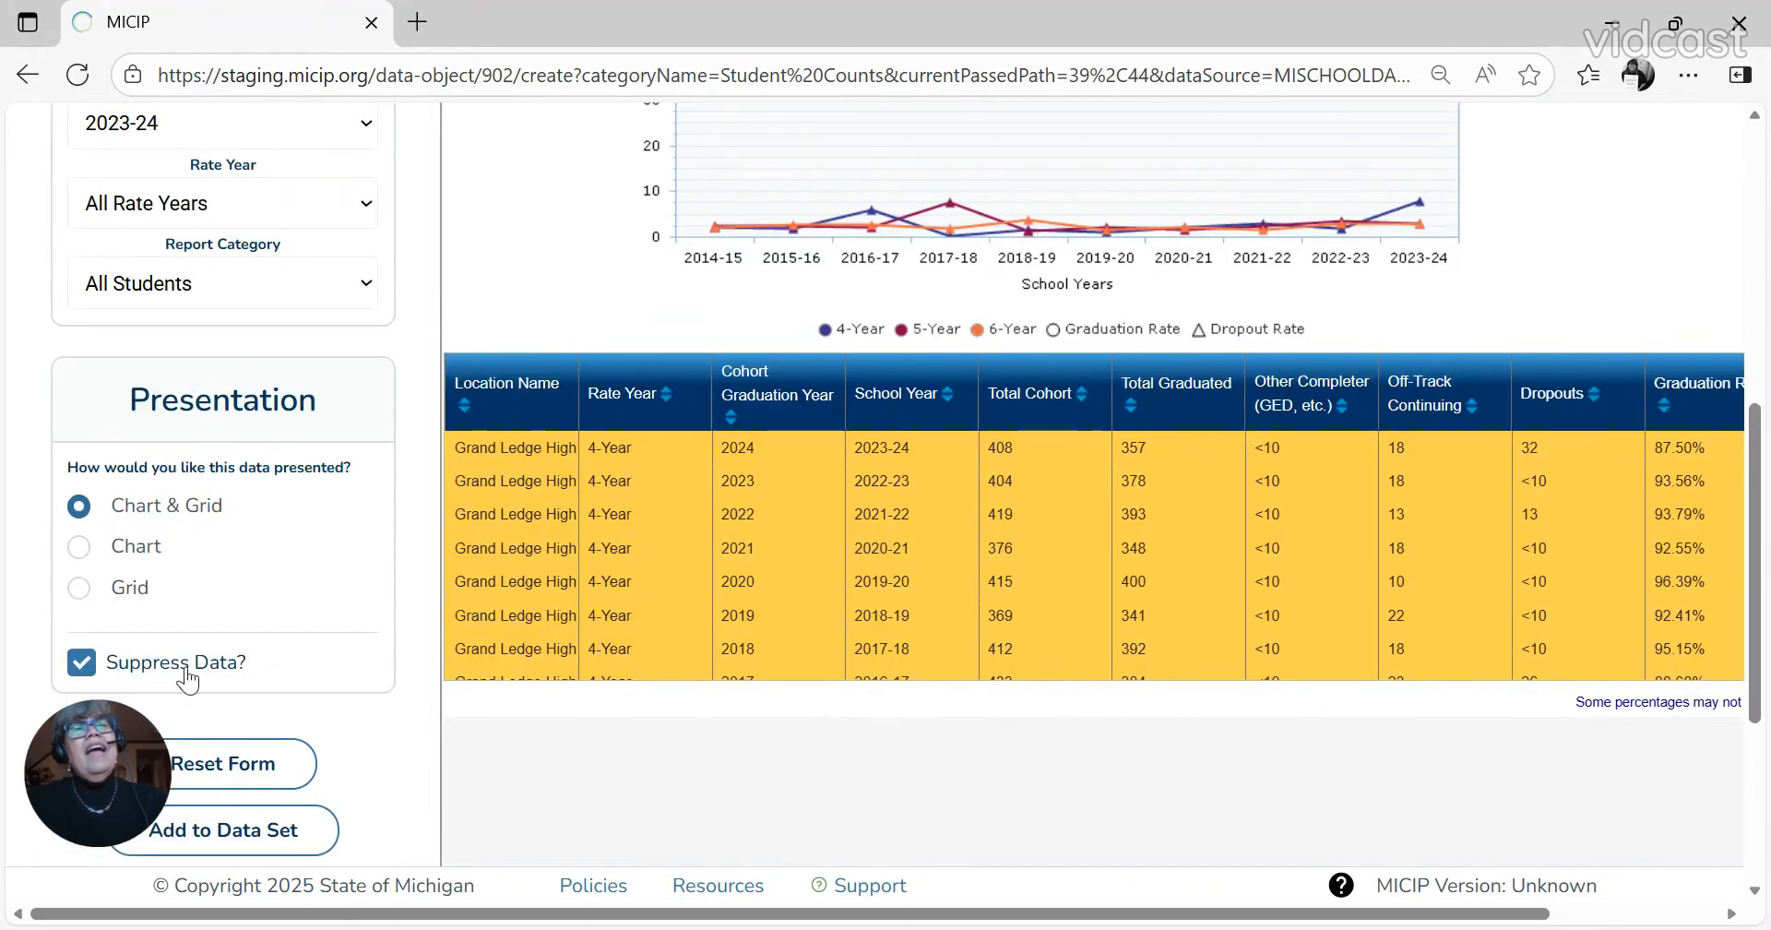
pyautogui.scroll(-4, 226, 786)
pyautogui.click(245, 558)
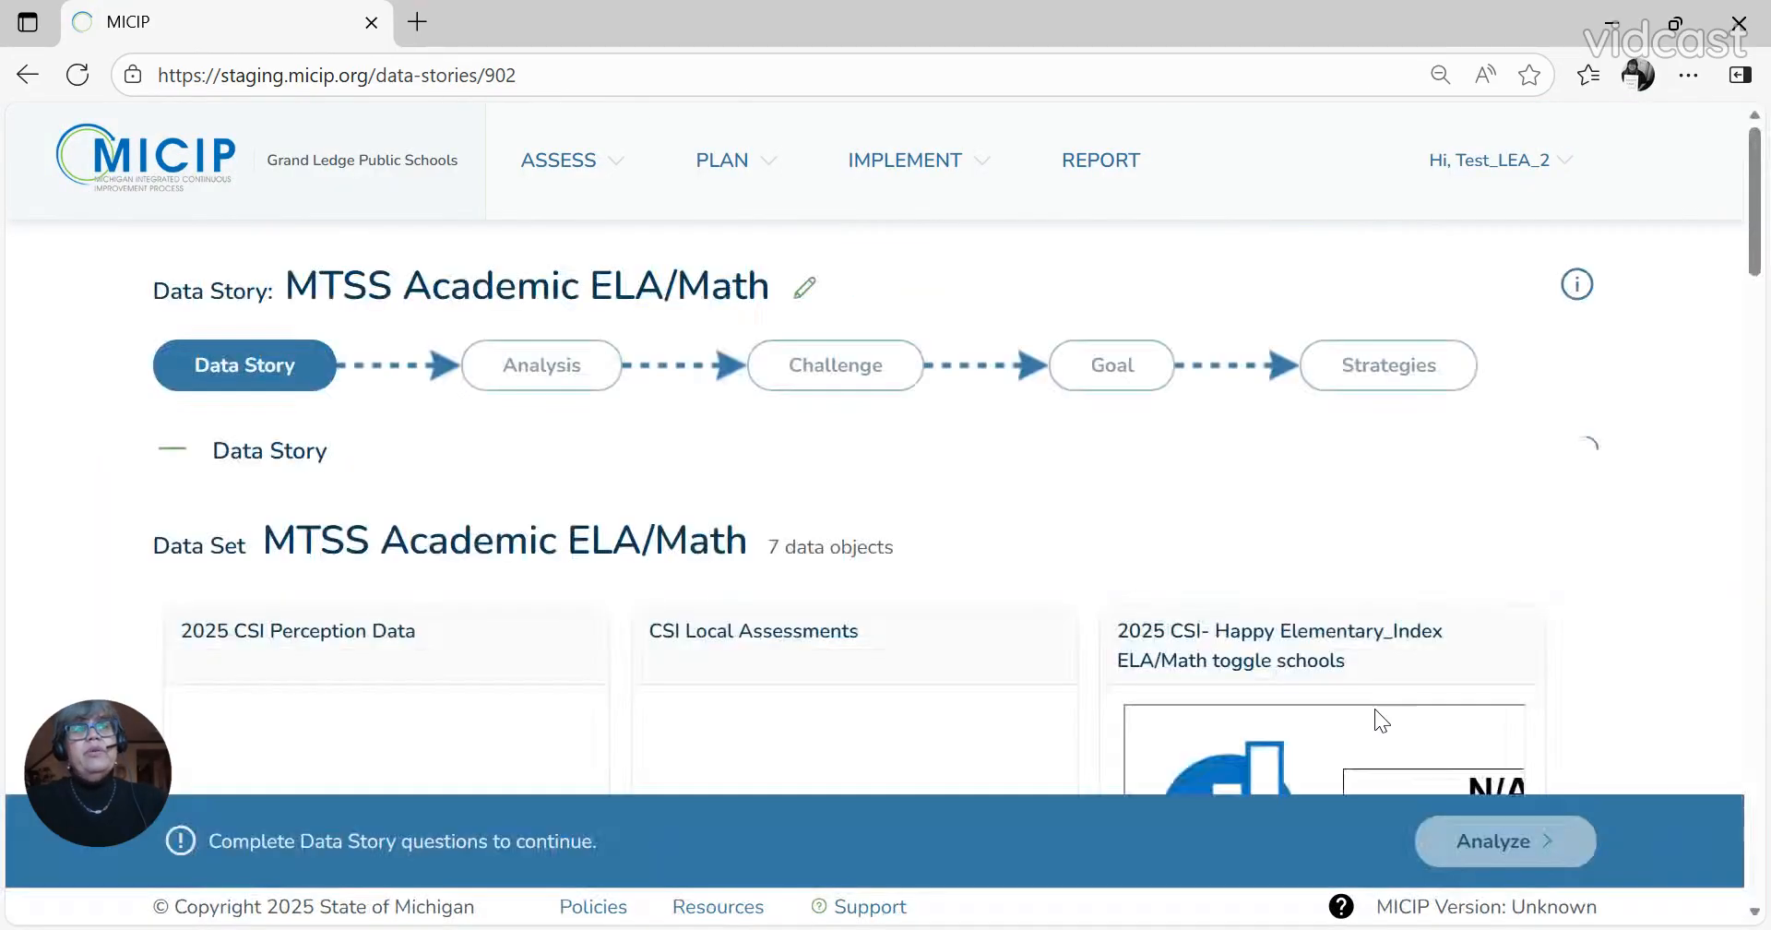
# Step: Review the data objects collected in the MTSS Academic ELA/Math data set, including the Grad/Dropout Rate chart
pyautogui.scroll(-3, 1538, 632)
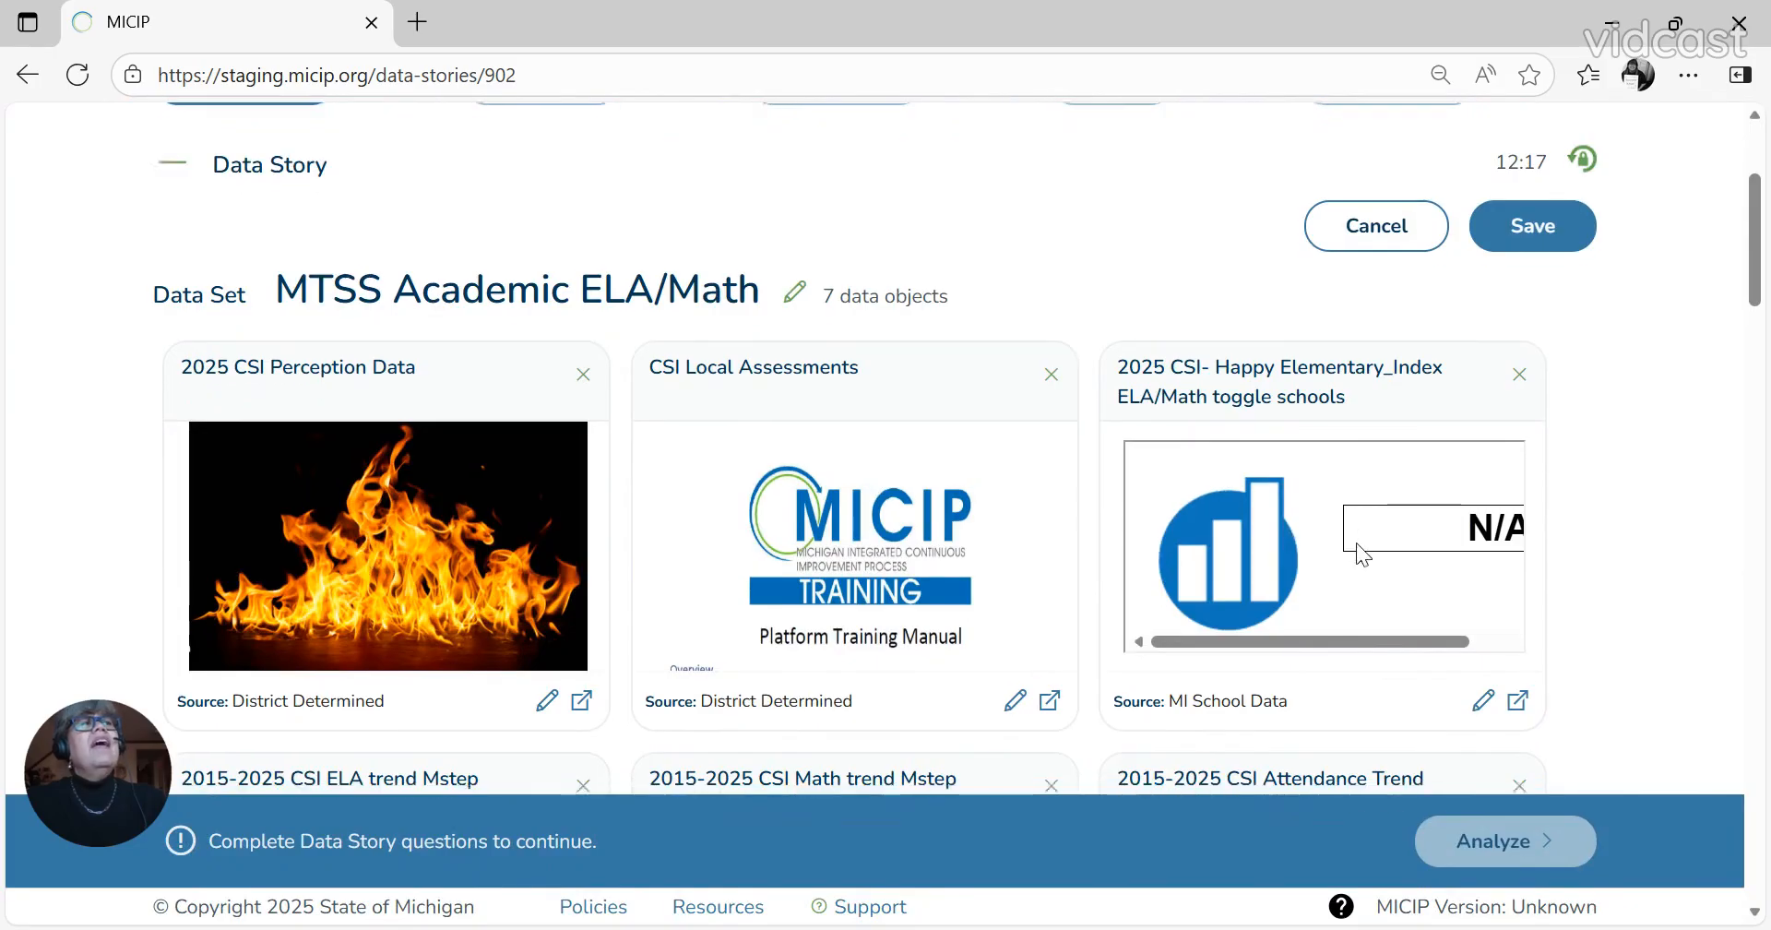
pyautogui.scroll(-3, 1356, 542)
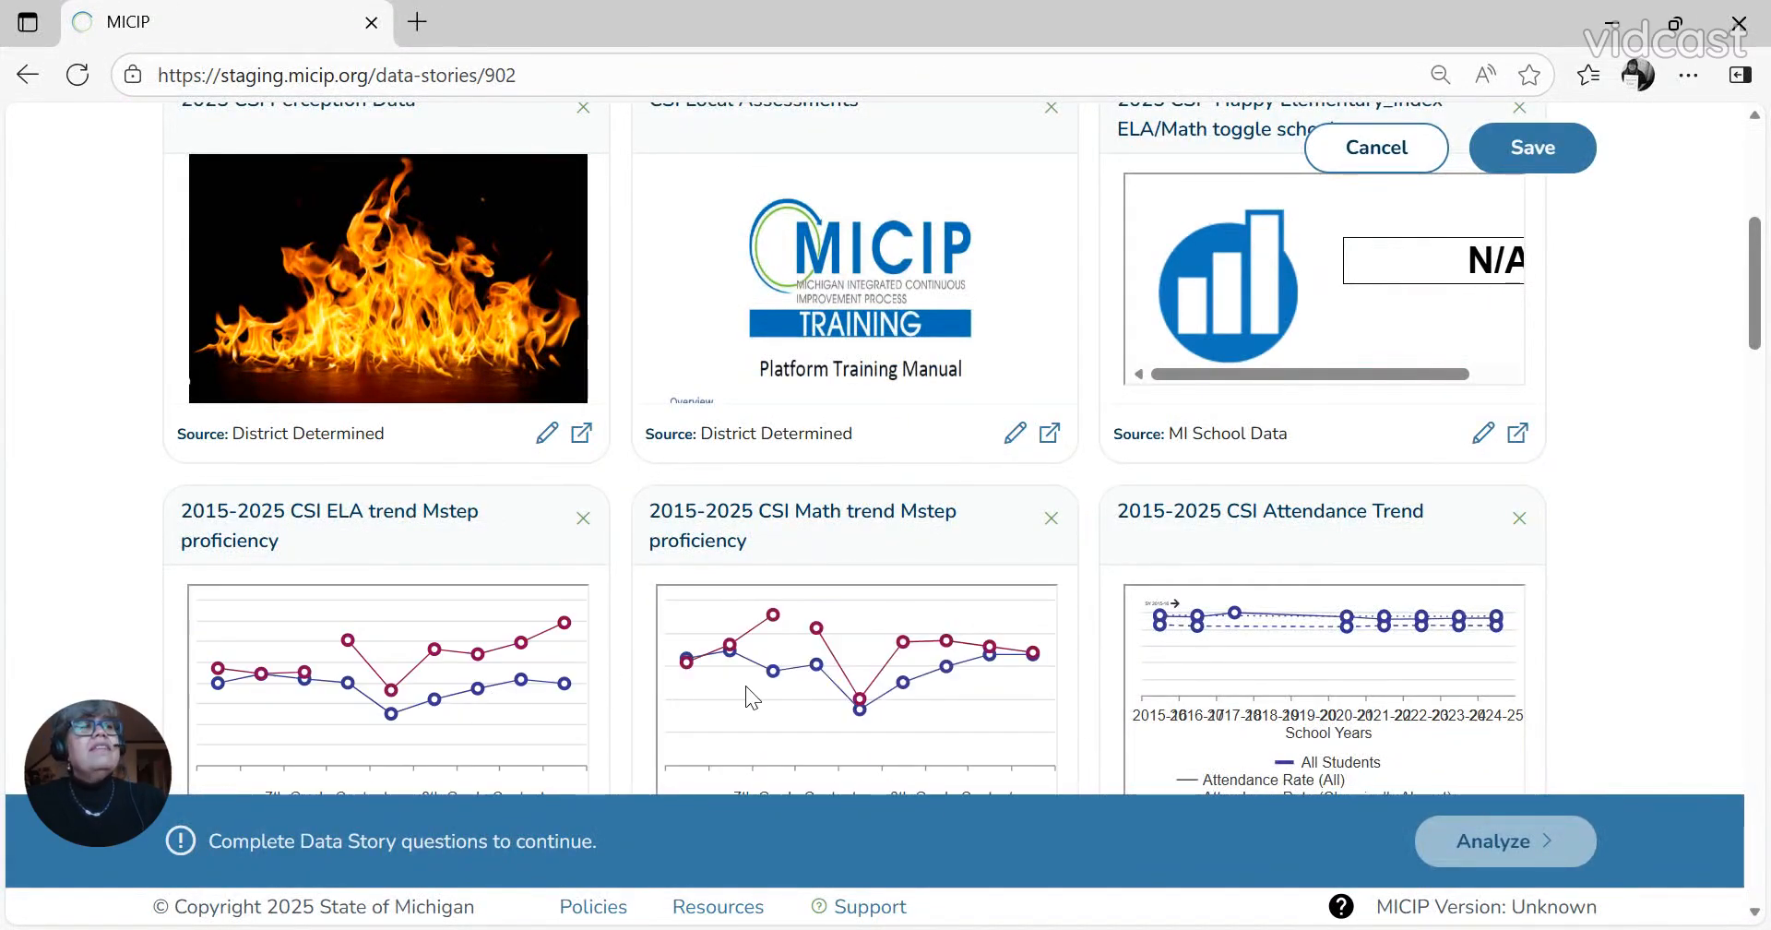
pyautogui.scroll(-2, 1068, 663)
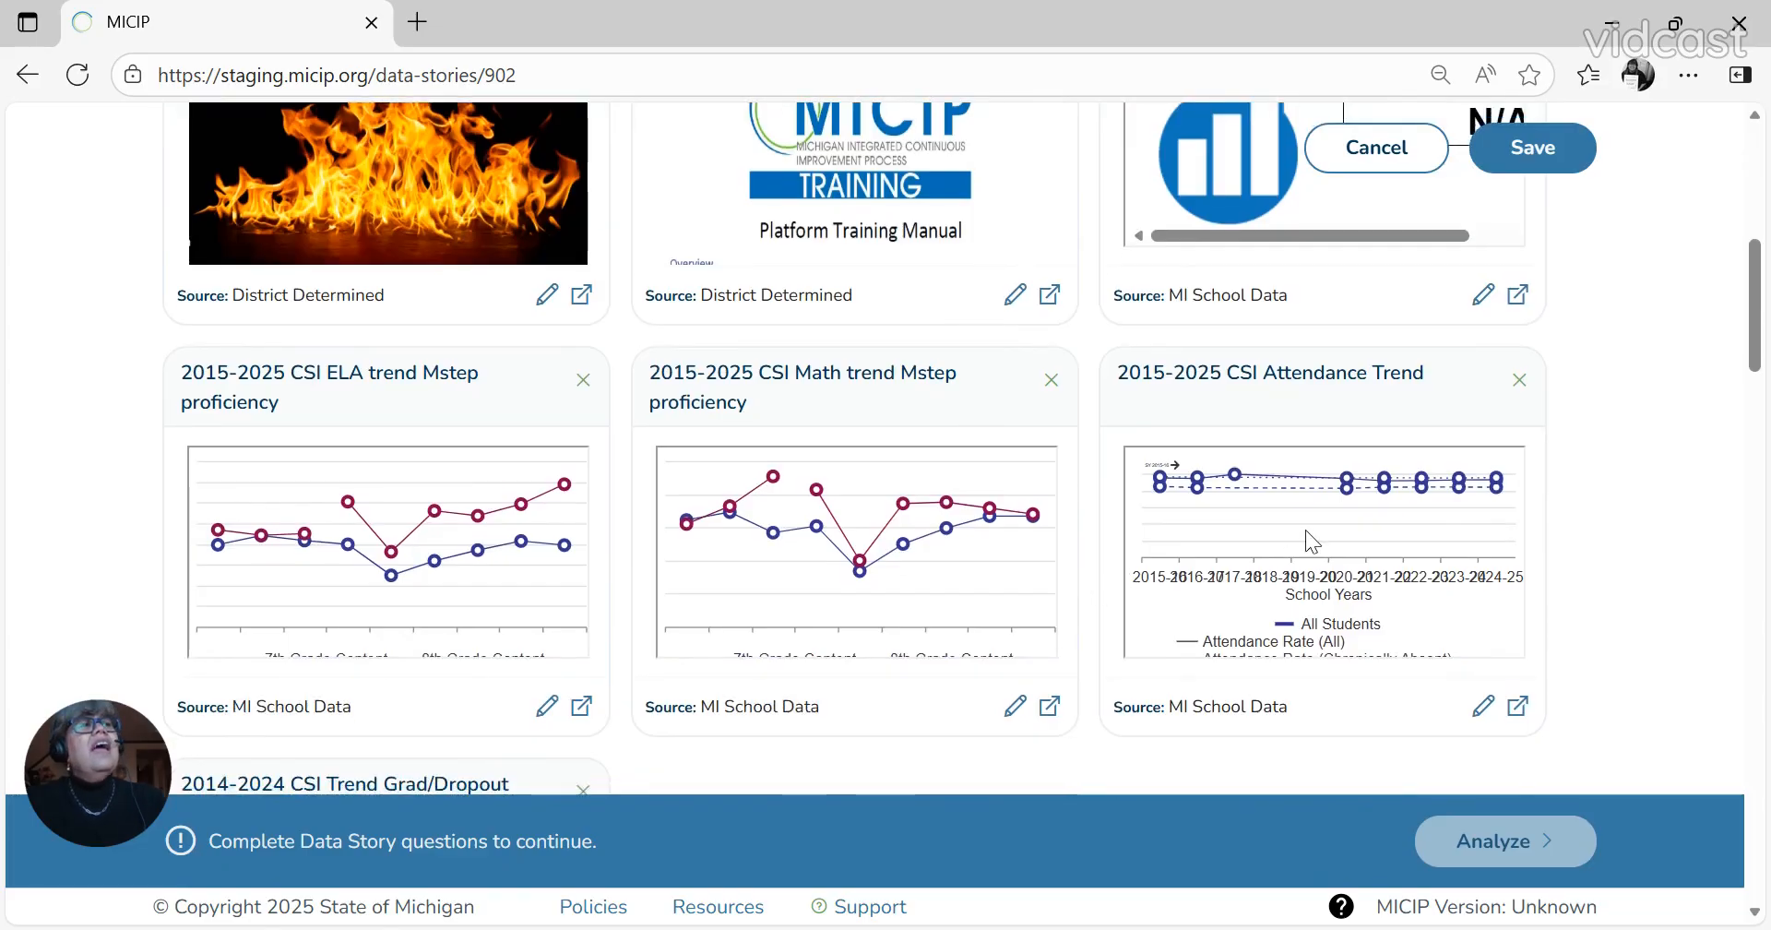
pyautogui.scroll(-3, 1457, 519)
pyautogui.scroll(-3, 367, 725)
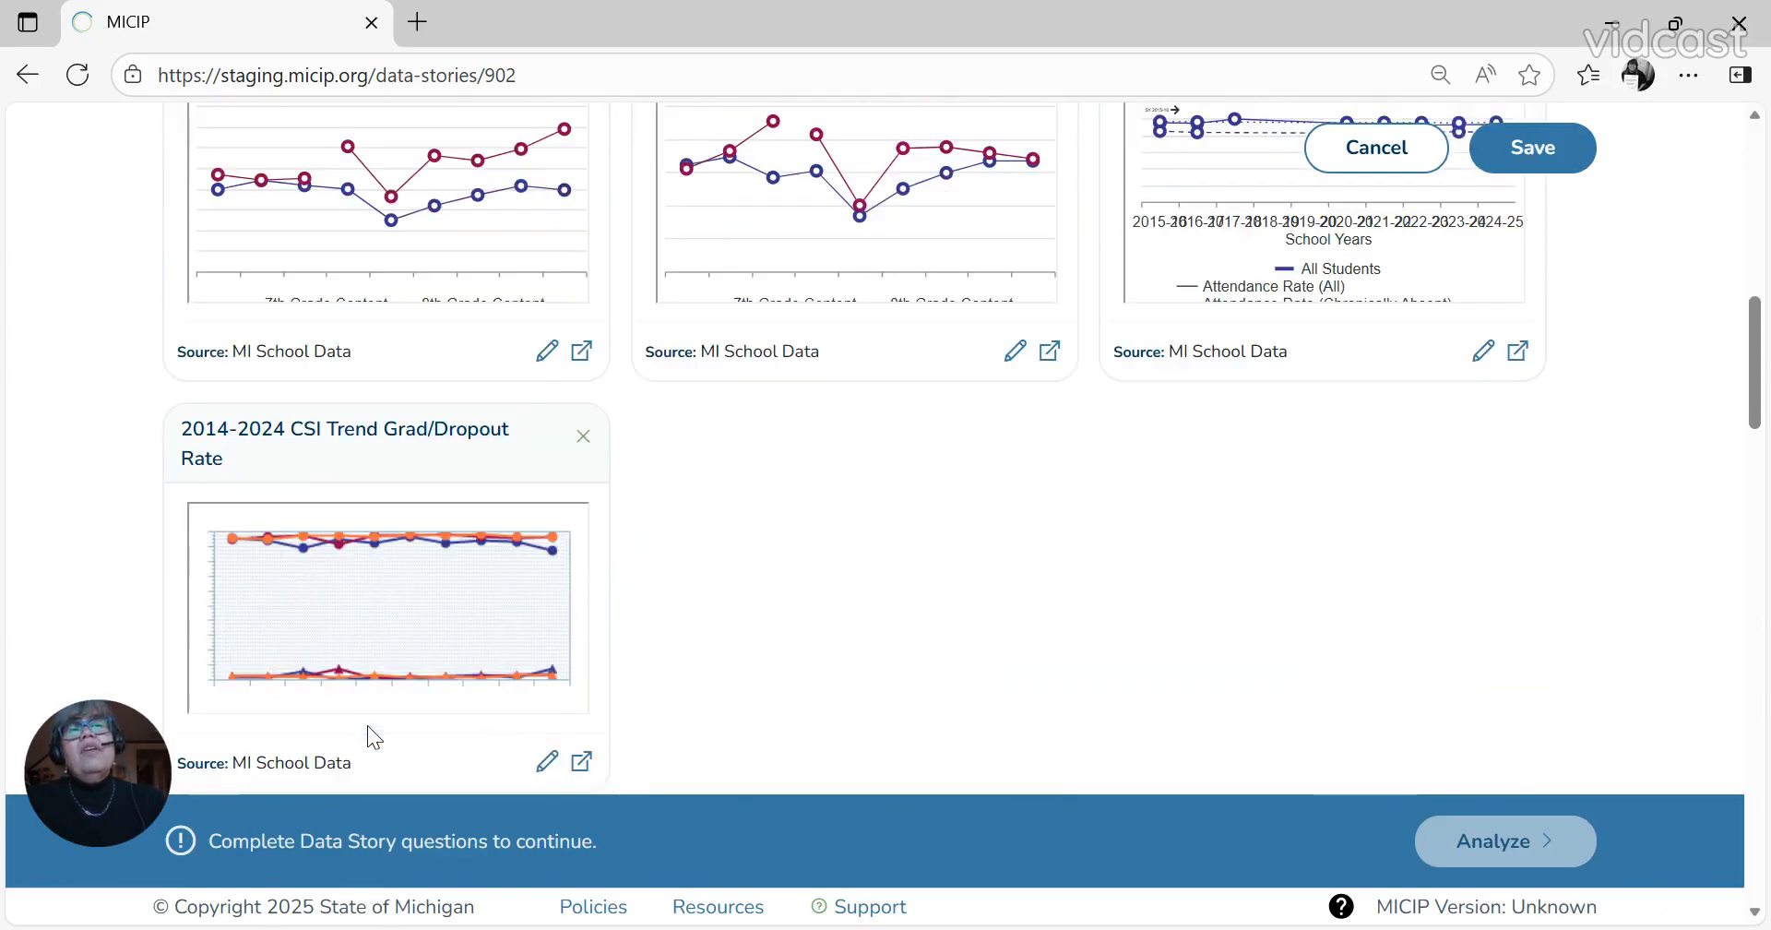
pyautogui.scroll(5, 1010, 629)
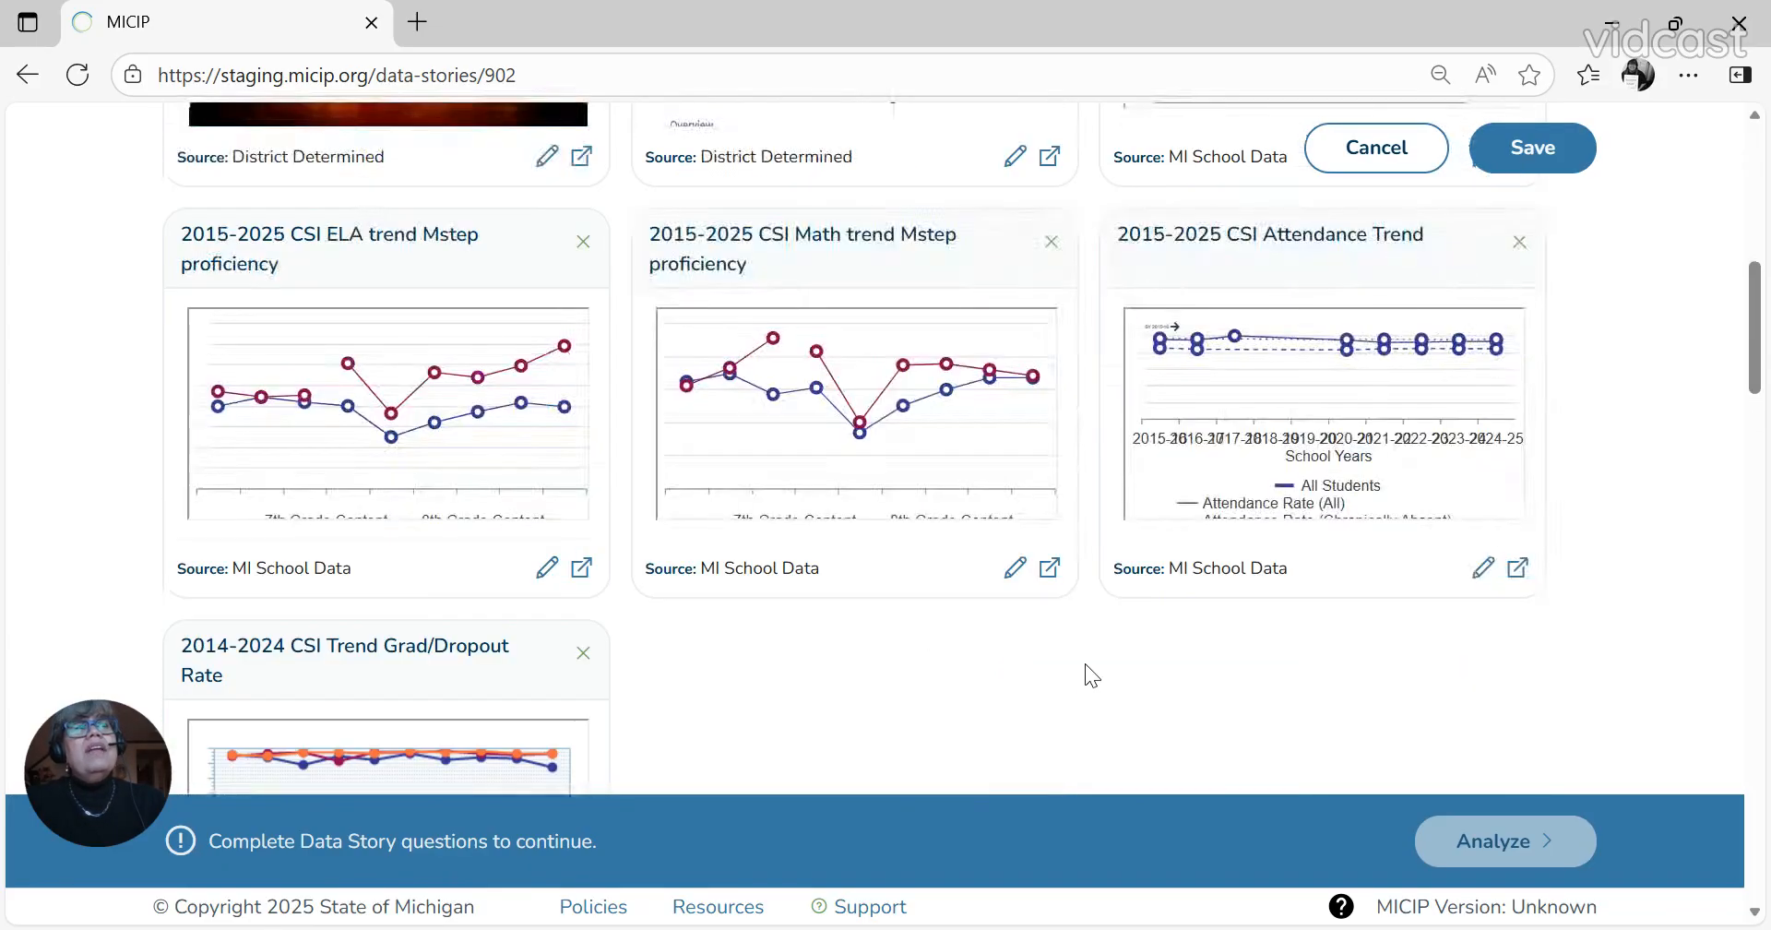
pyautogui.scroll(3, 1188, 666)
pyautogui.scroll(-3, 1144, 647)
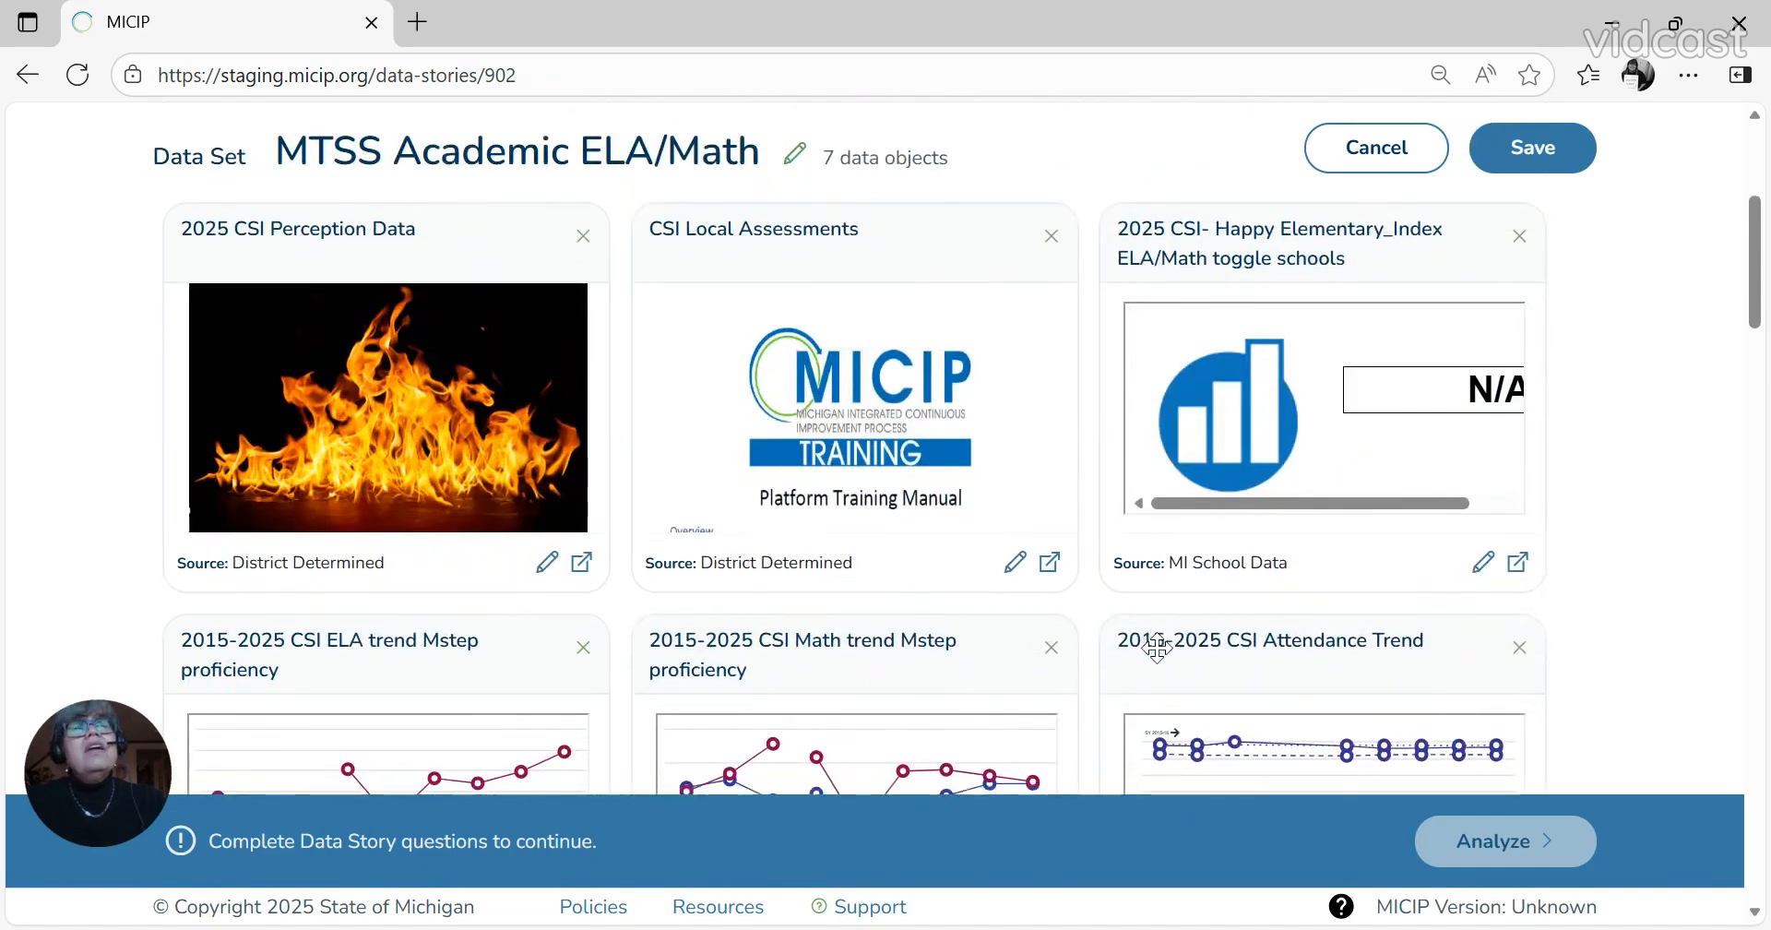
# Step: Start adding another data object as uploaded district data and choose the file Screenshot 2024-02-21 082946.png
pyautogui.scroll(-6, 1111, 649)
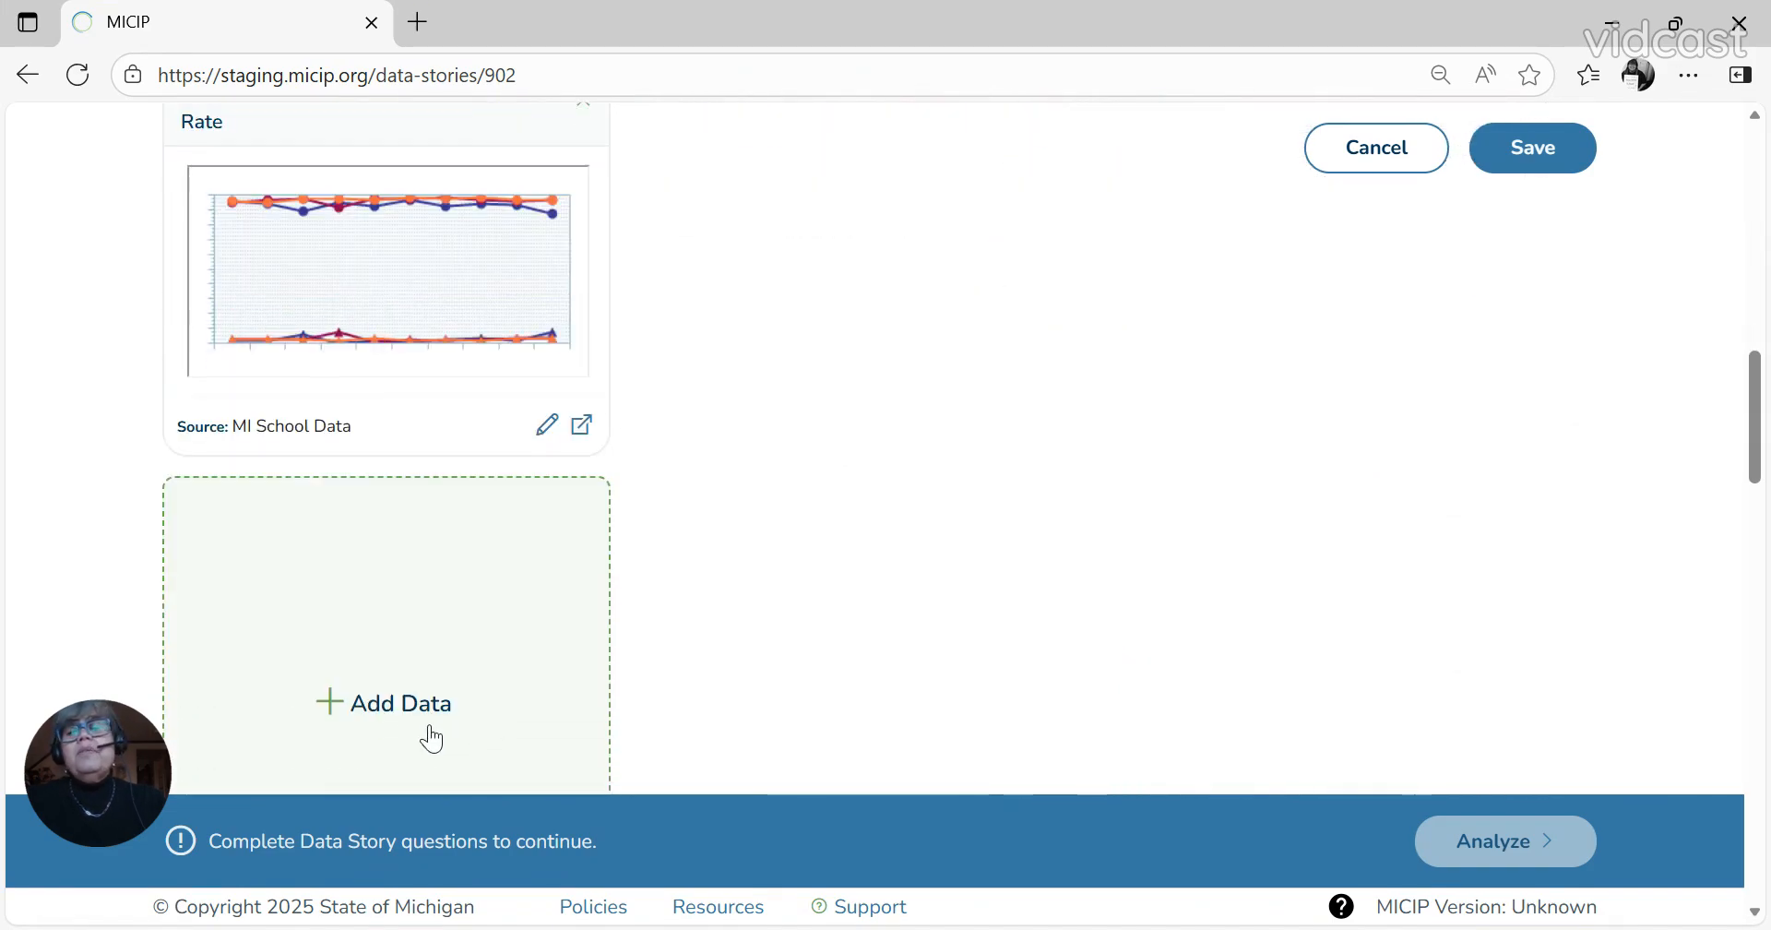
pyautogui.click(386, 723)
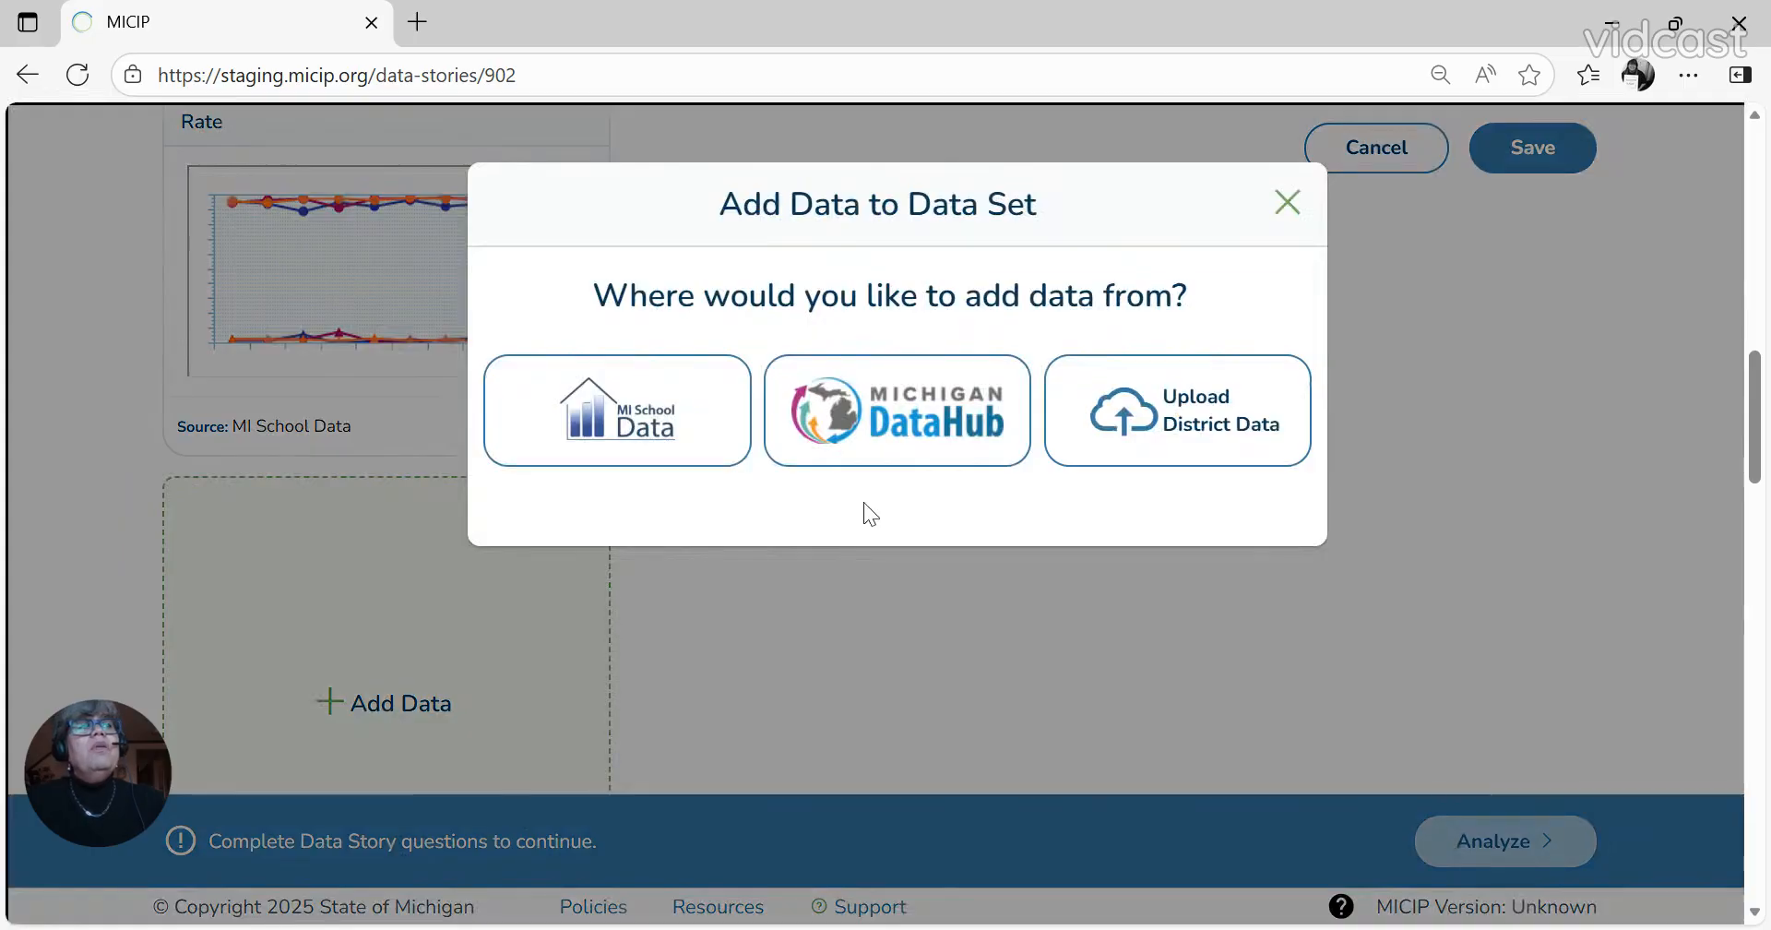
pyautogui.click(1254, 426)
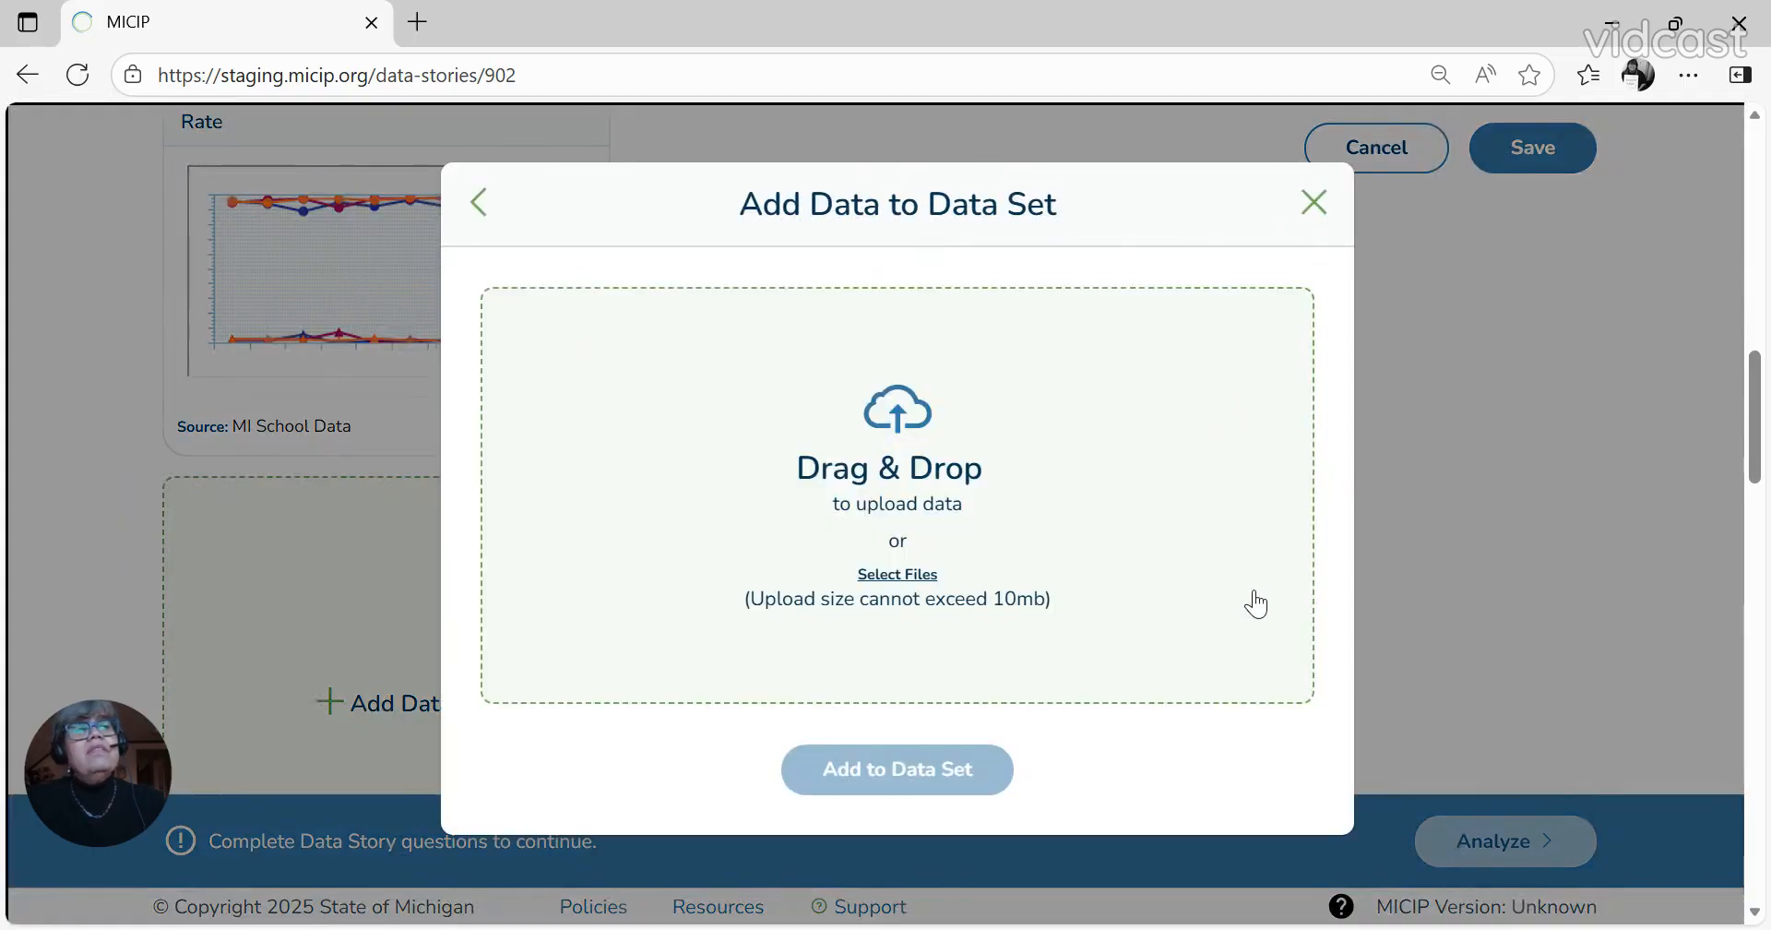
pyautogui.click(887, 577)
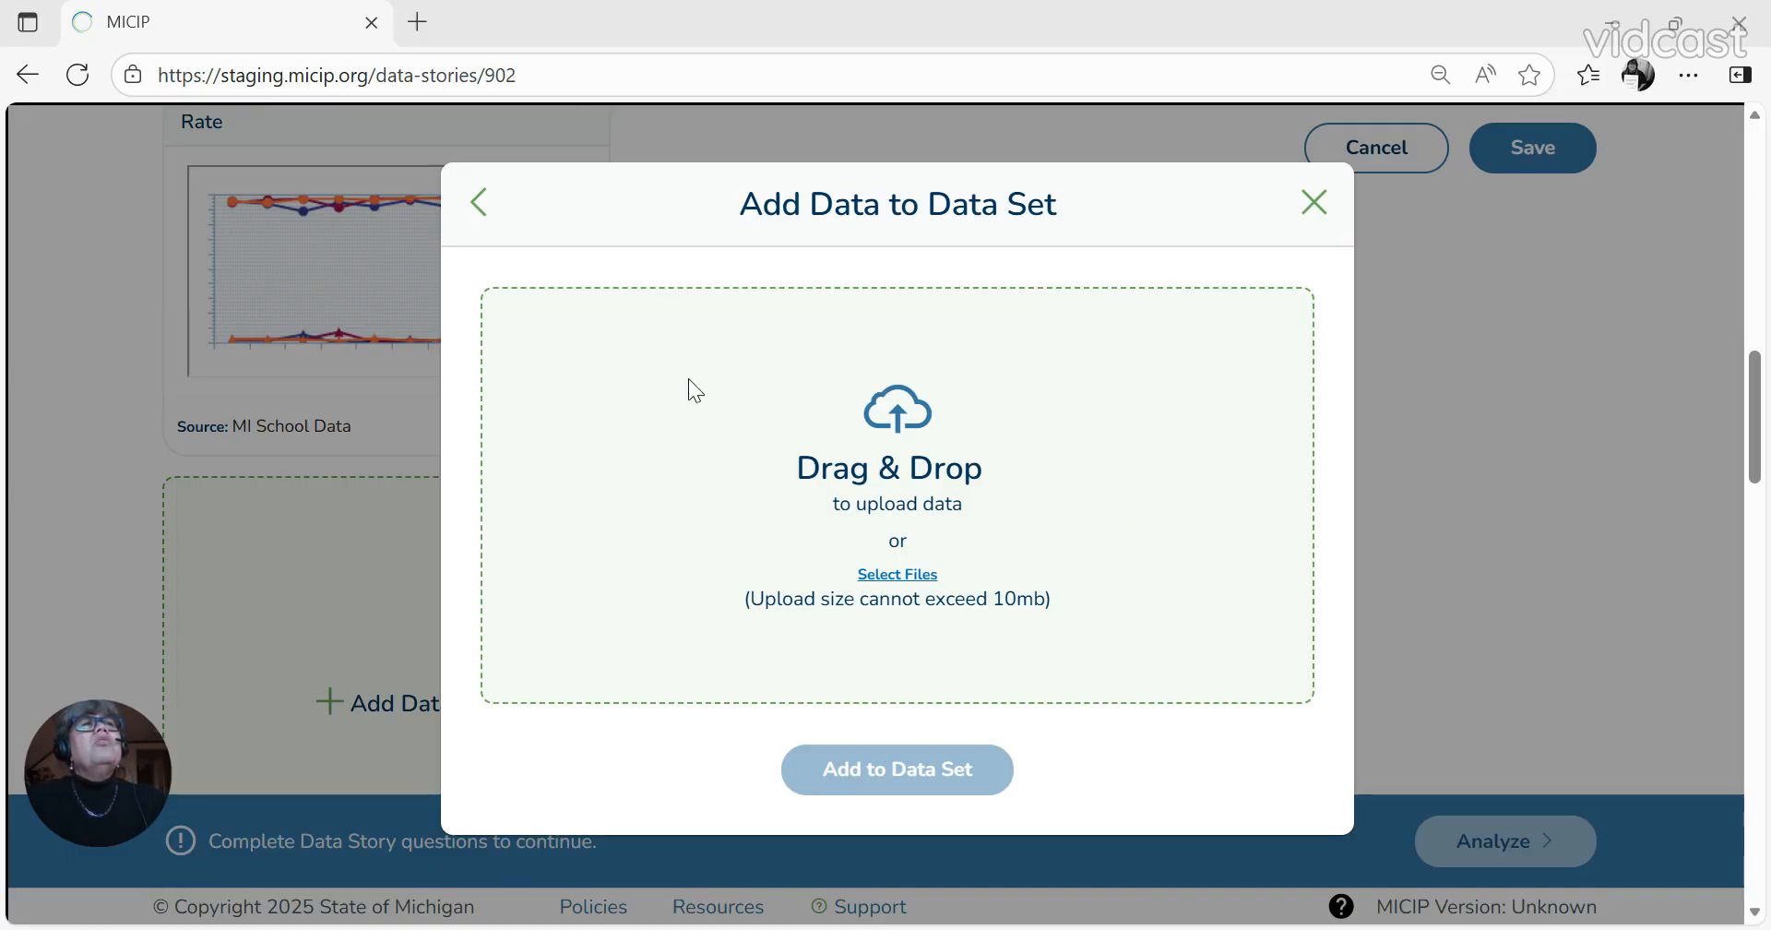
pyautogui.click(1082, 690)
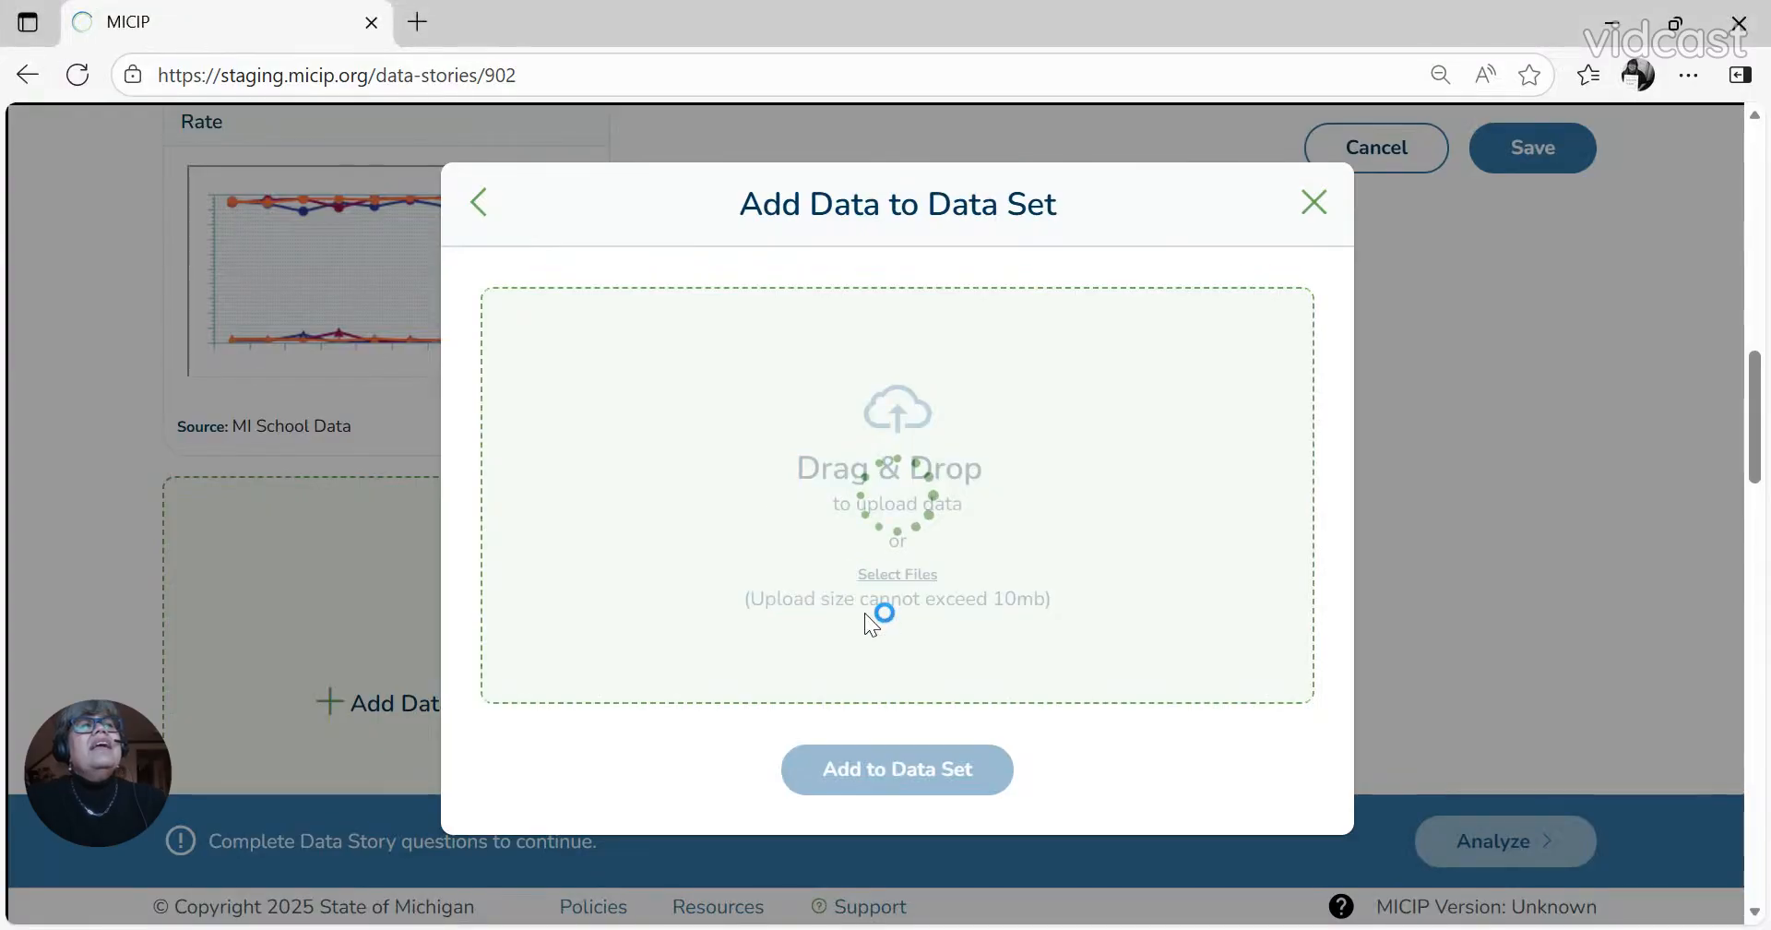
# Step: Name the uploaded data object "CSI End Target Measure"
pyautogui.click(565, 419)
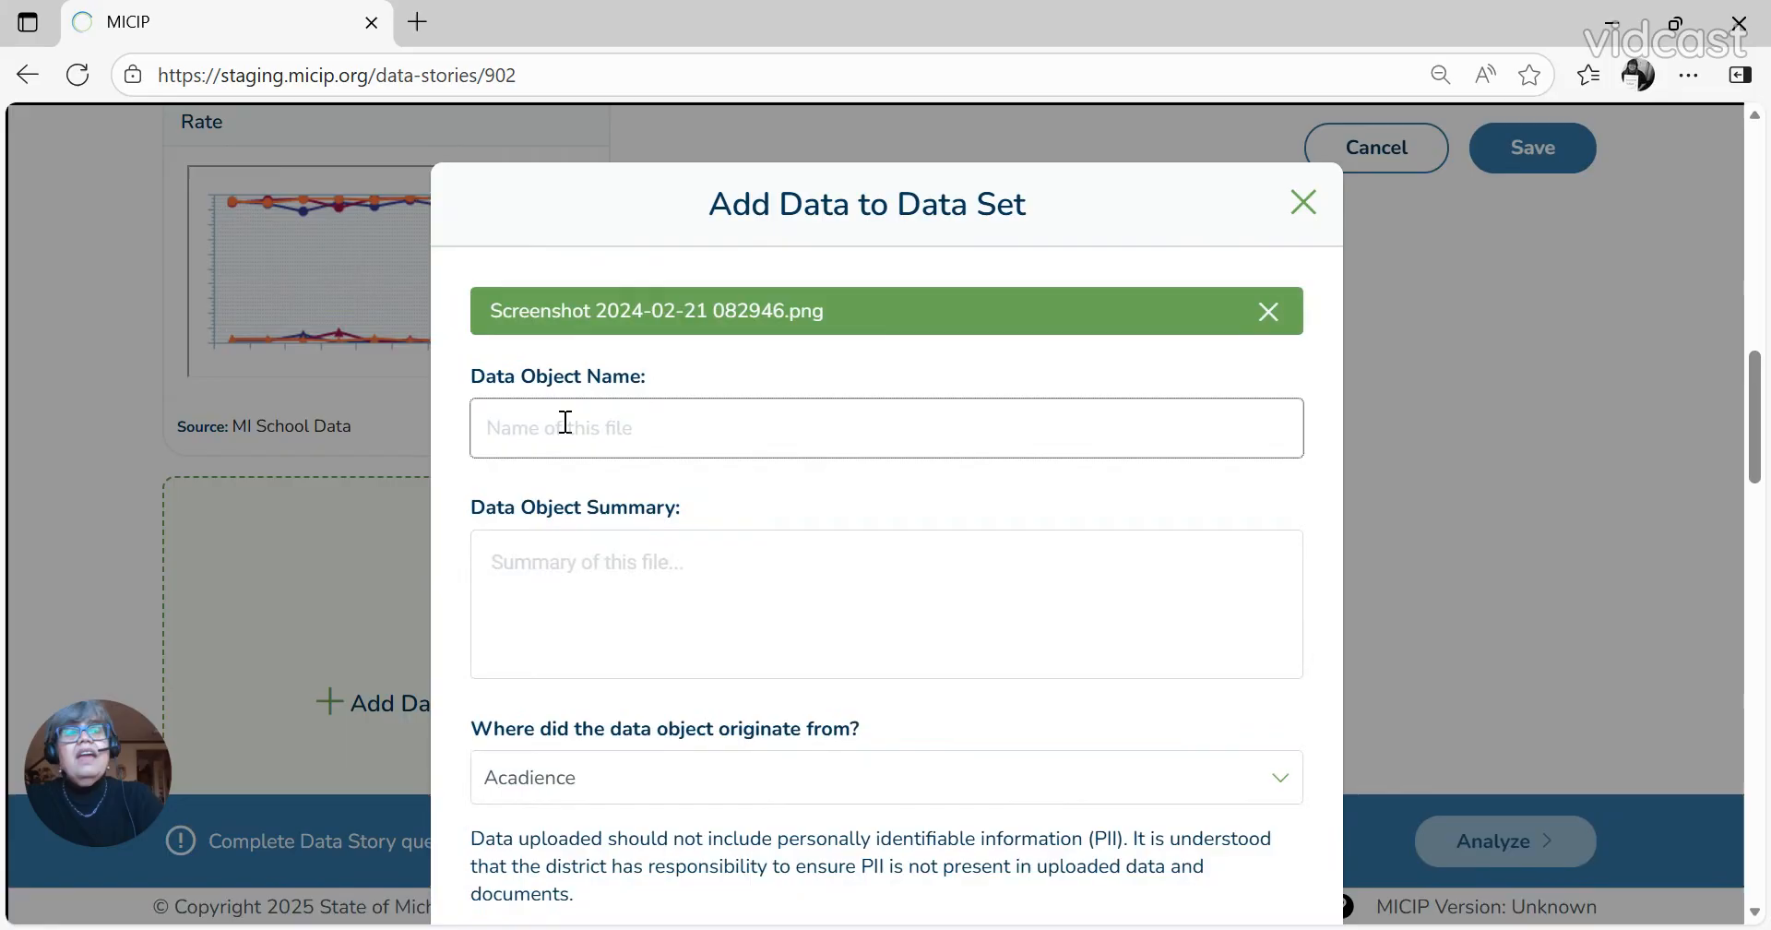
pyautogui.write('End Tar')
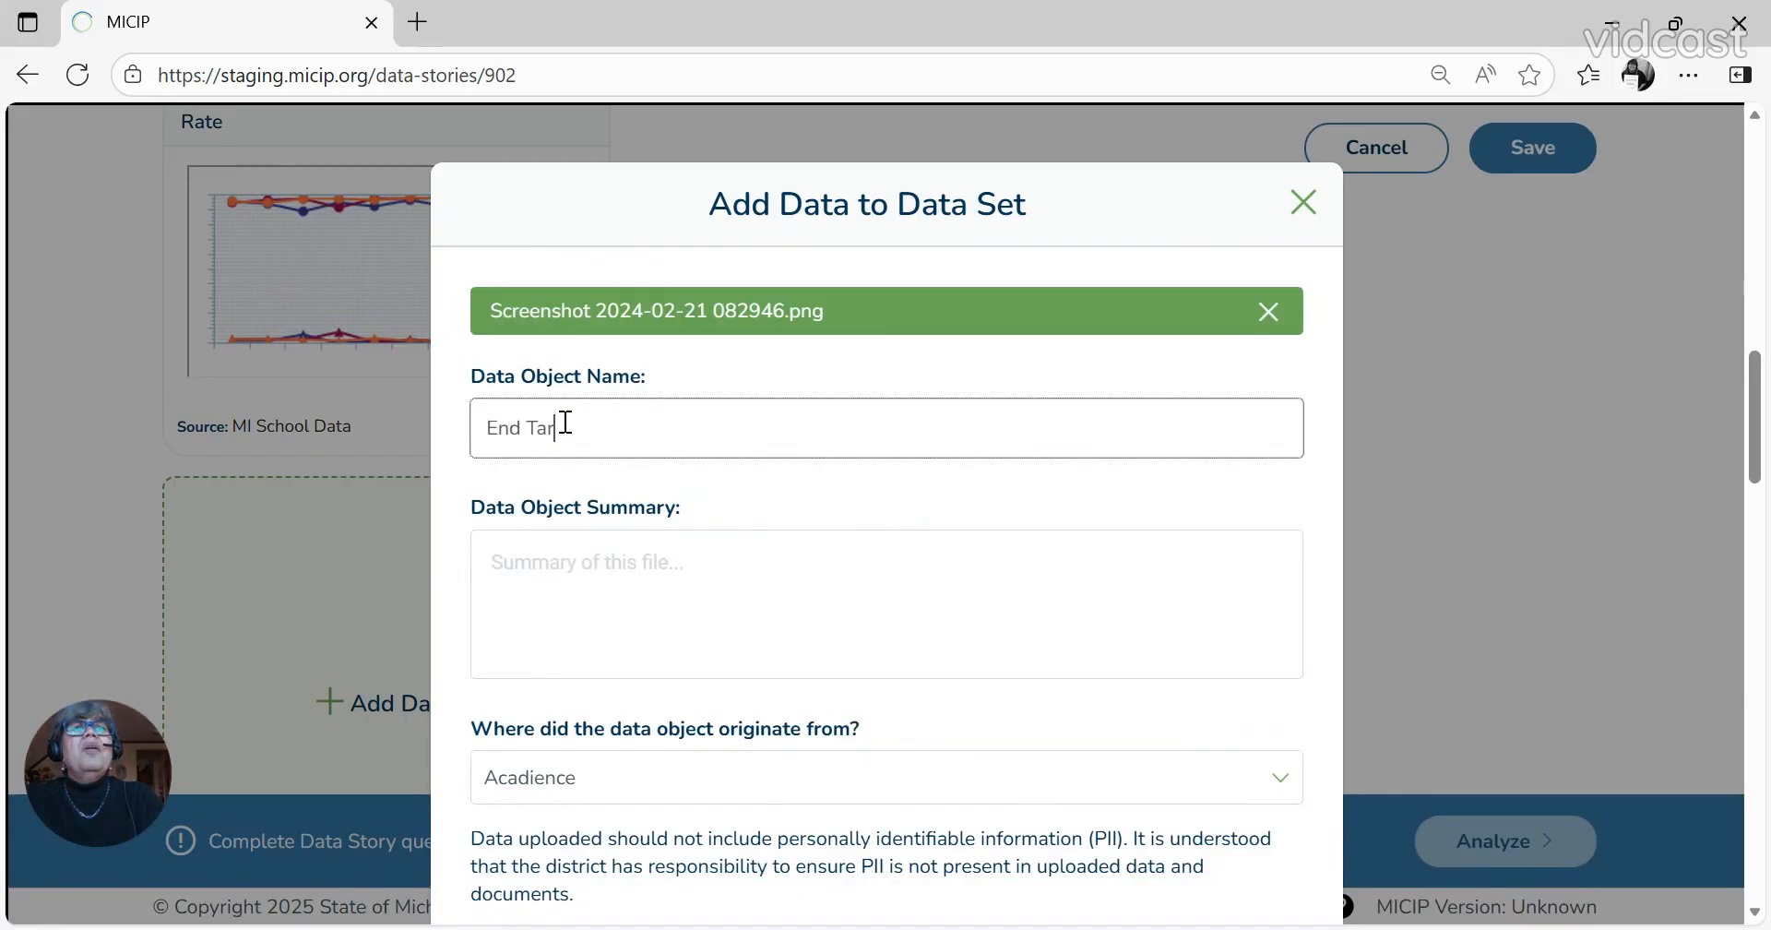
pyautogui.write('get Measur')
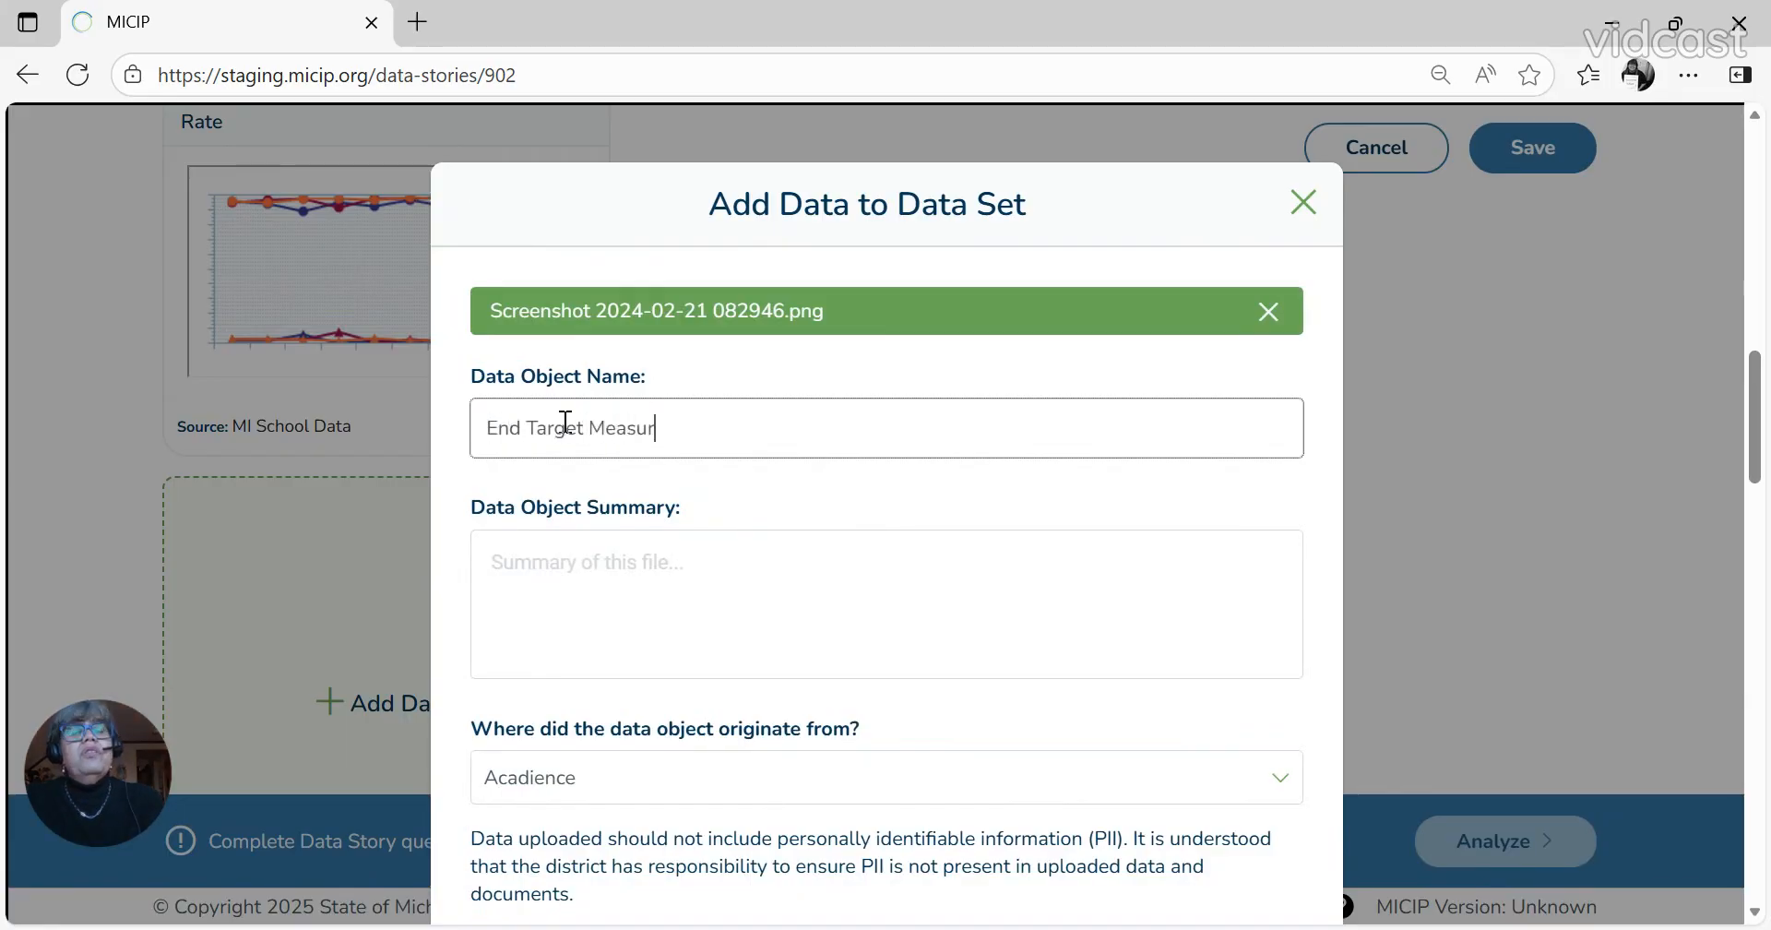
pyautogui.write('e')
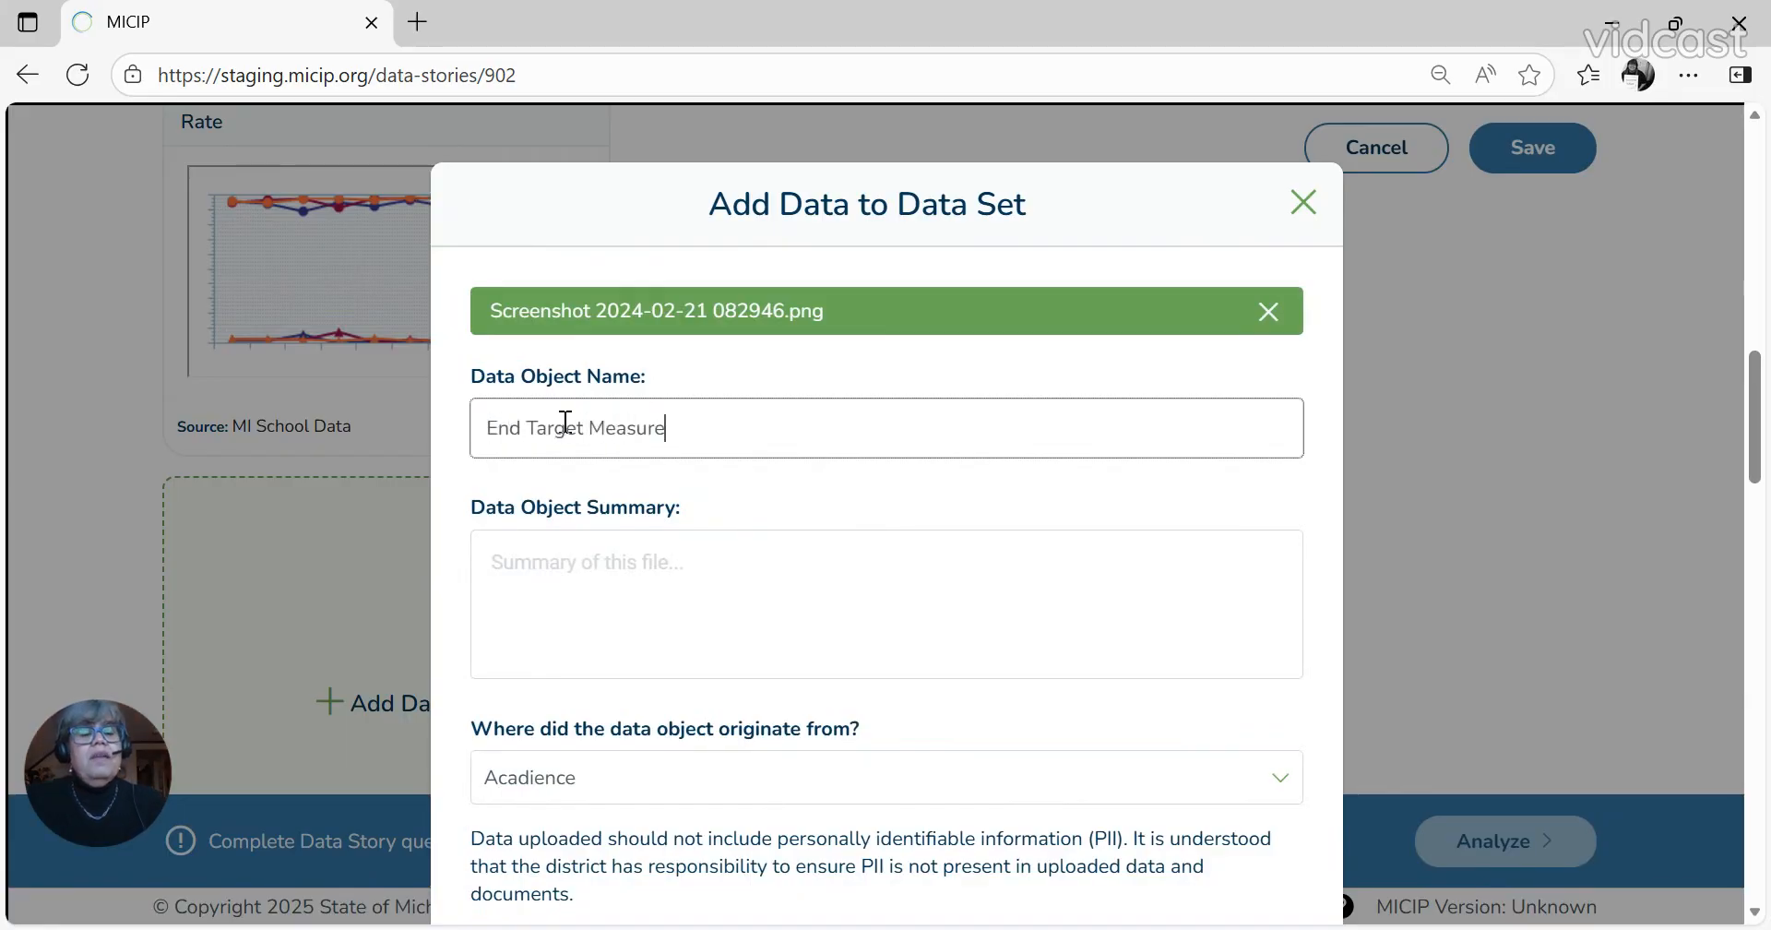
pyautogui.click(488, 427)
pyautogui.write('CSI')
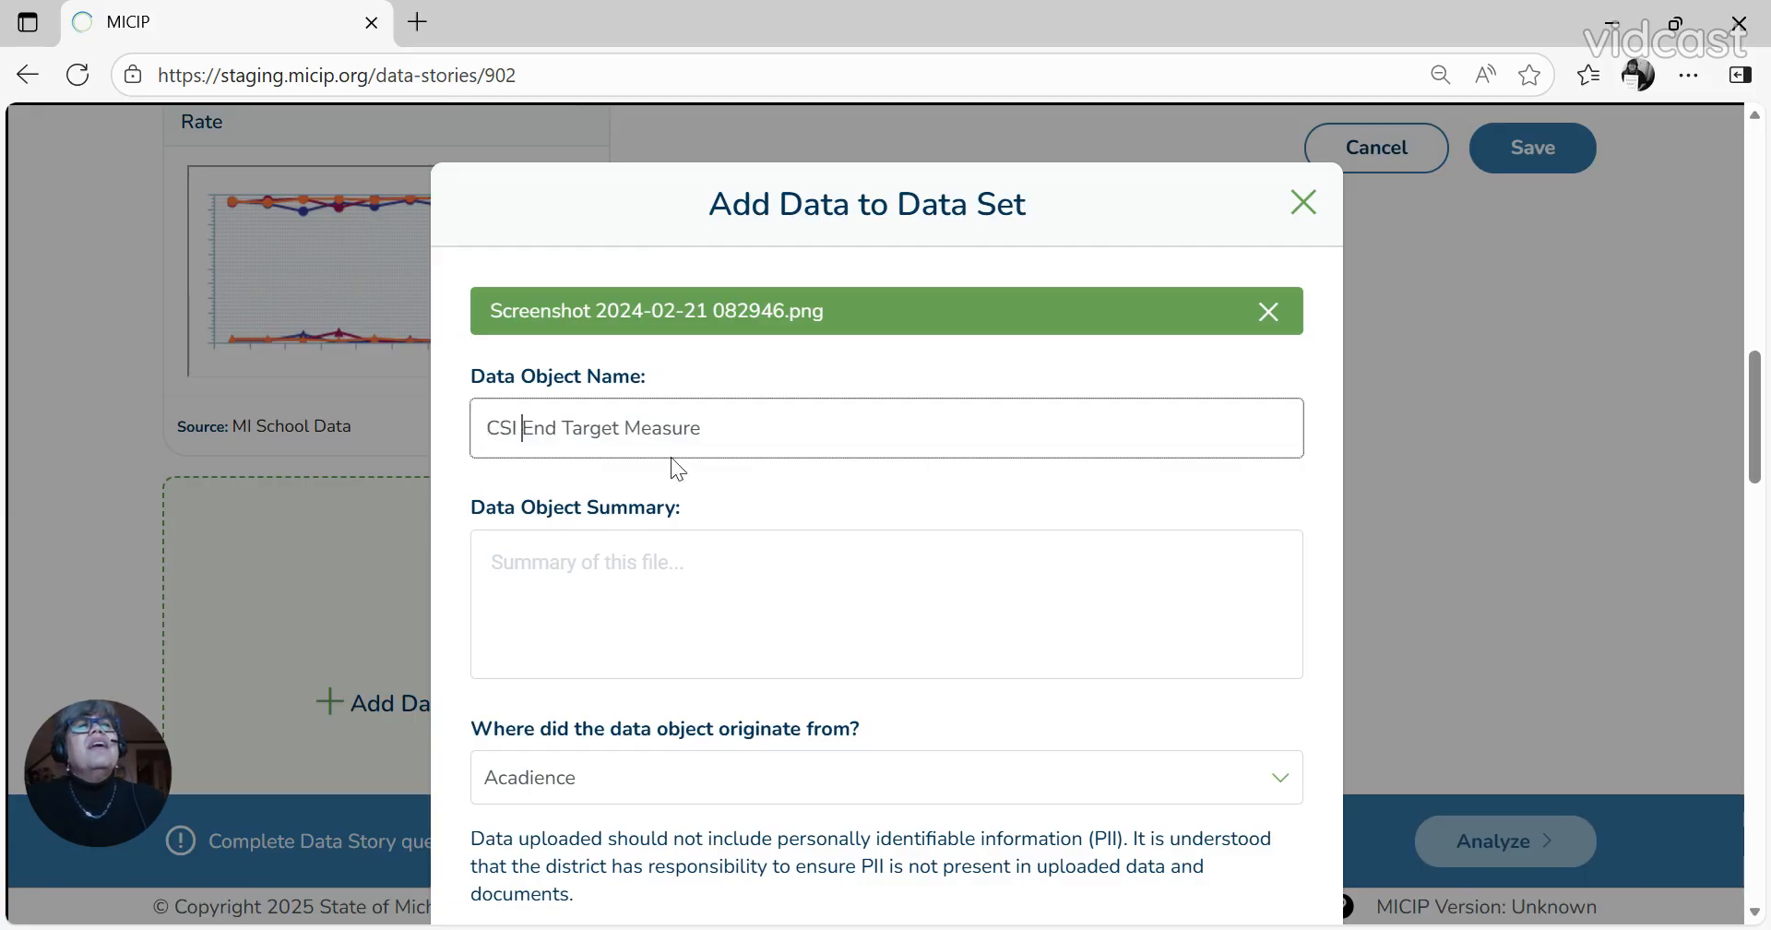
# Step: Copy the data object's name into its summary so it reads "CSI End Target Measure"
pyautogui.moveTo(733, 427); pyautogui.dragTo(482, 429)
pyautogui.hotkey('ctrl', 'c')
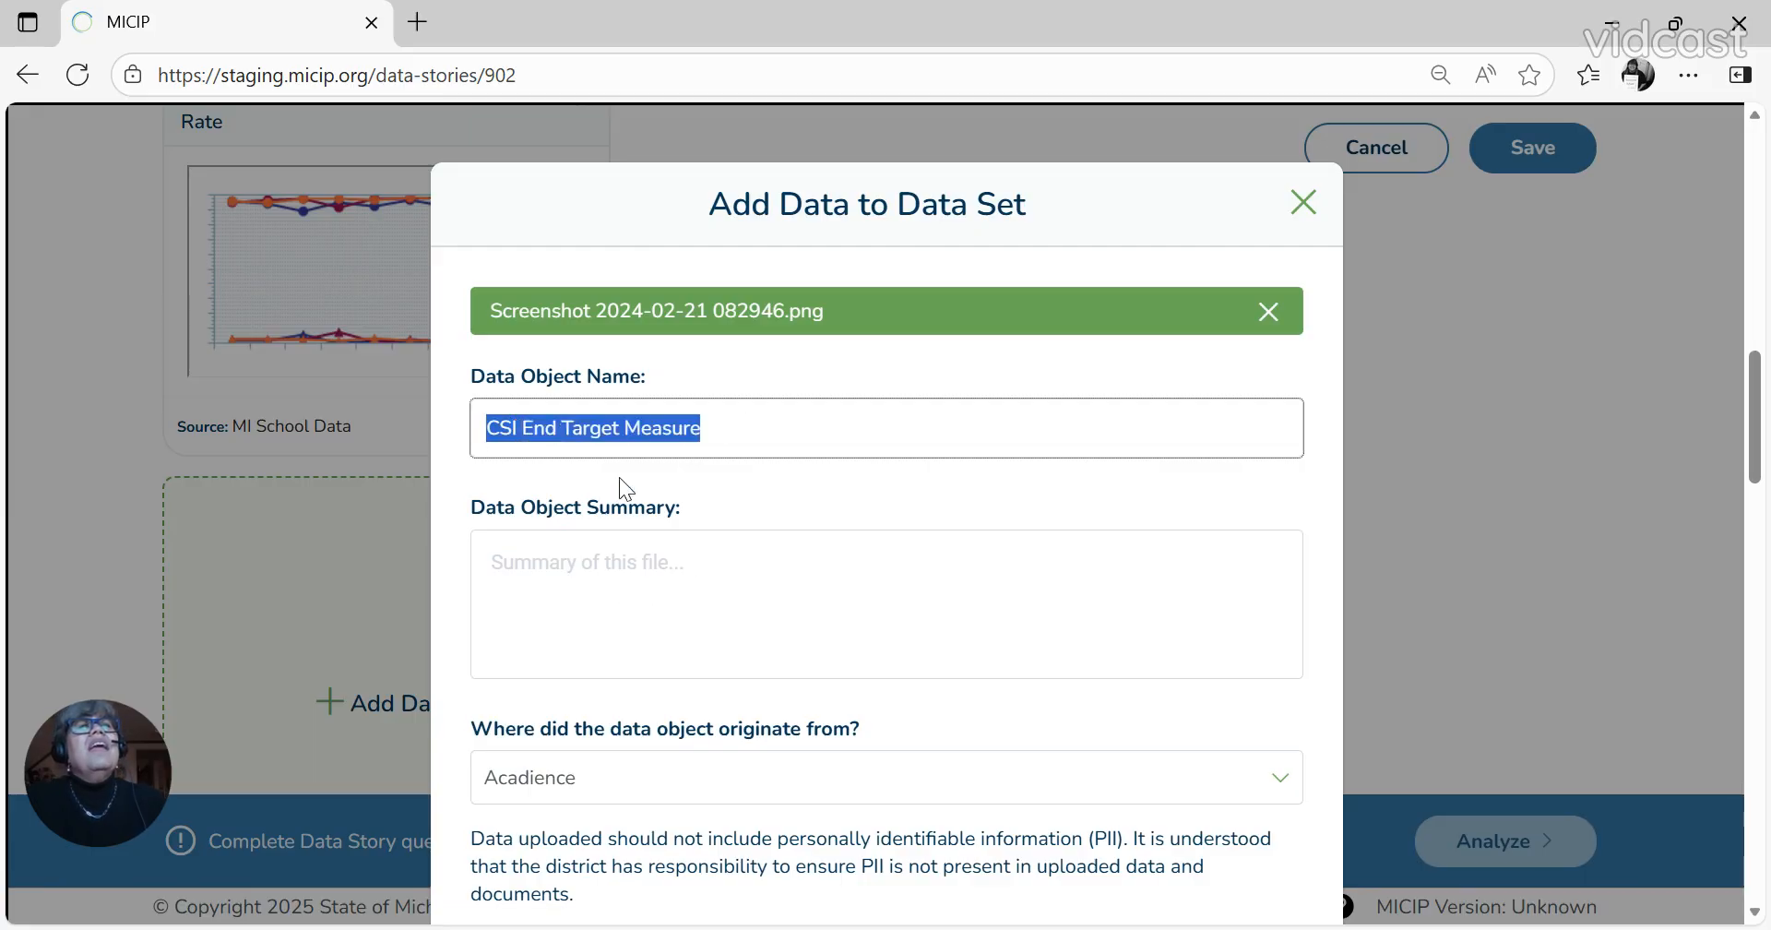
pyautogui.click(527, 567)
pyautogui.hotkey('ctrl', 'v')
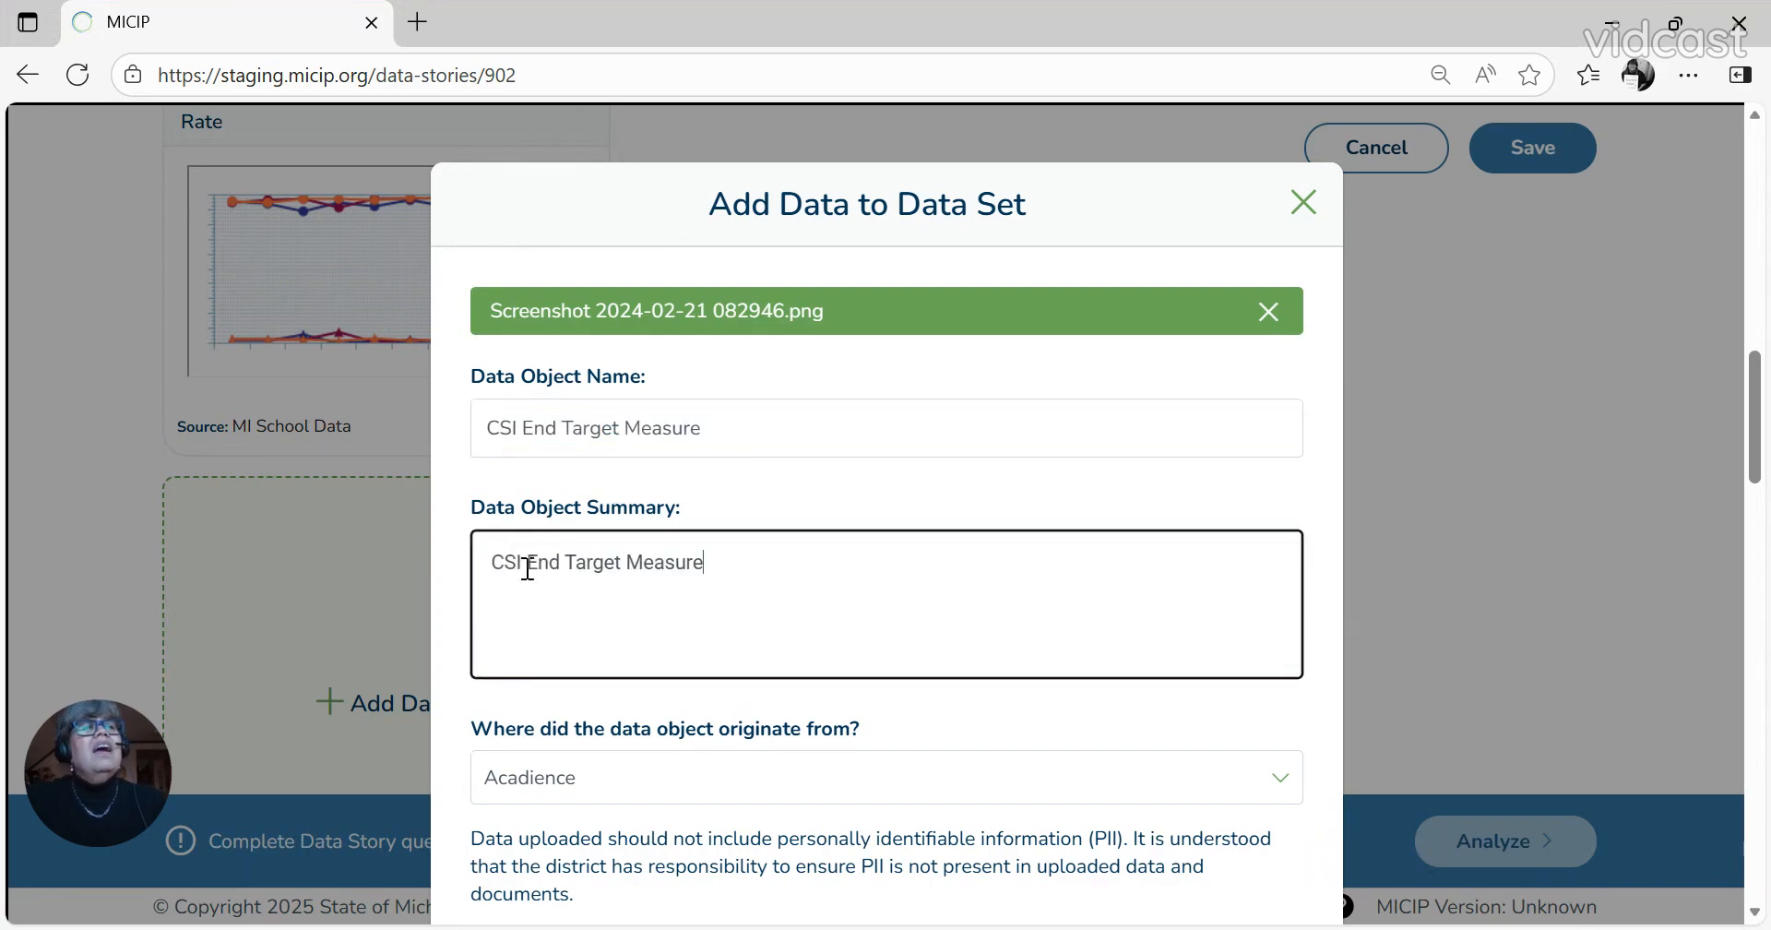
# Step: Set the uploaded data object's origin to District Determined and add it to the data set
pyautogui.scroll(-1, 613, 759)
pyautogui.click(613, 678)
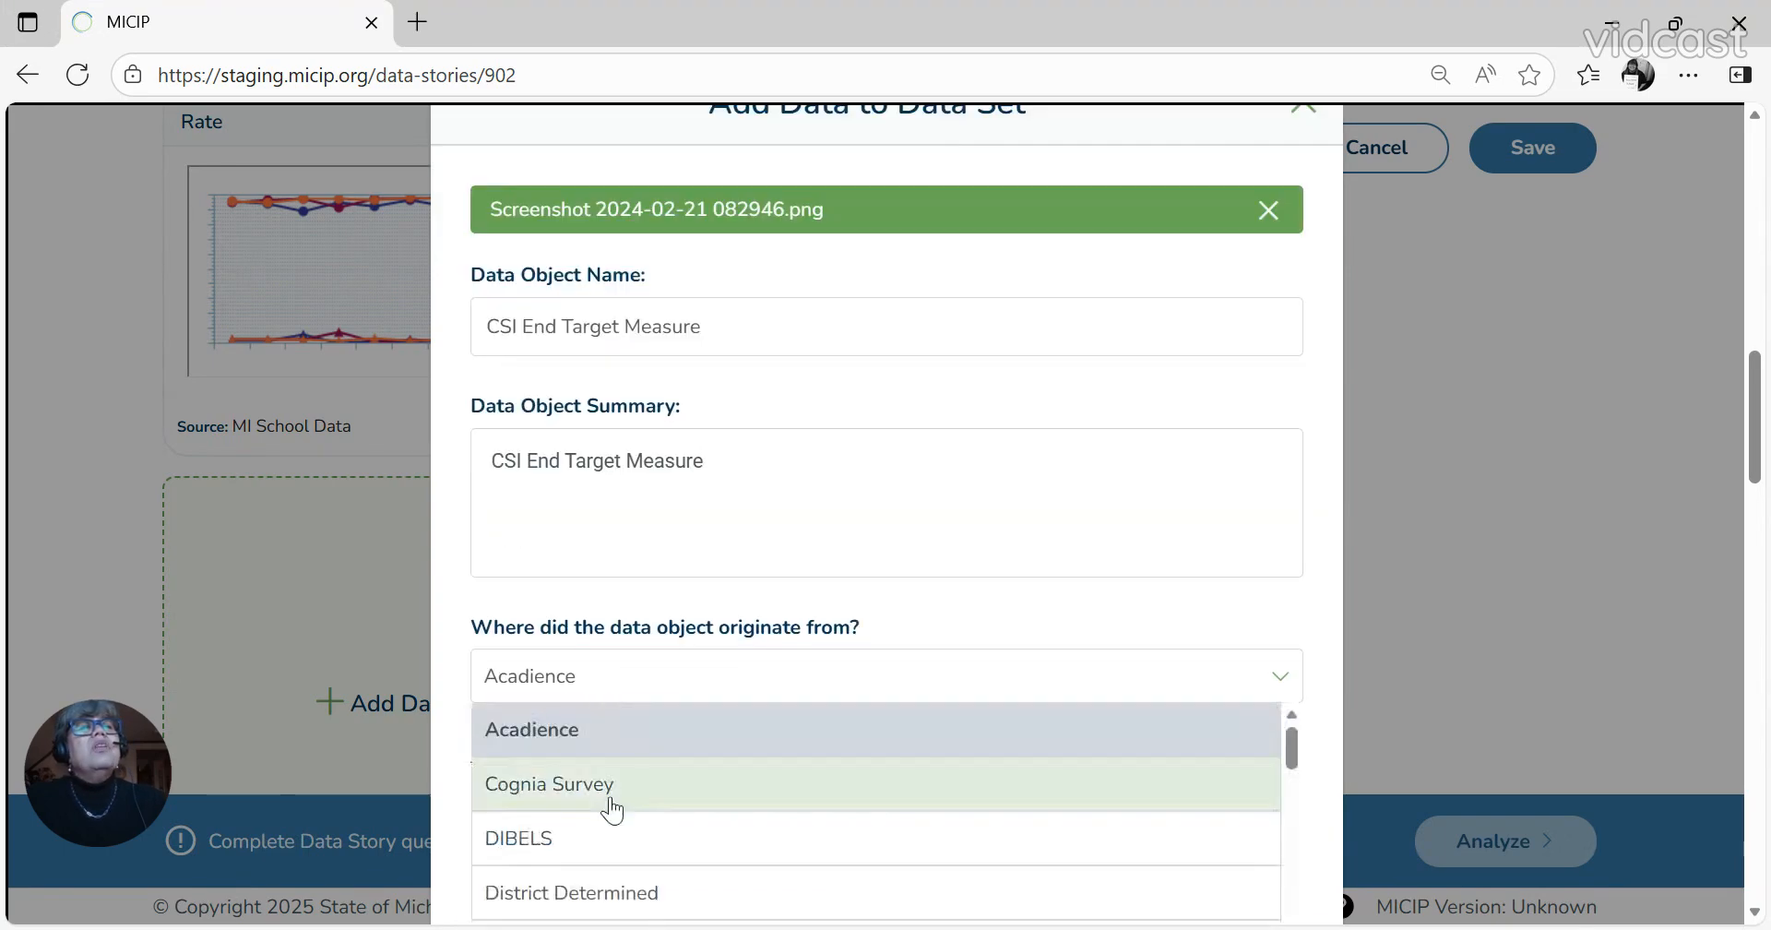
pyautogui.click(601, 893)
pyautogui.click(708, 871)
pyautogui.click(951, 900)
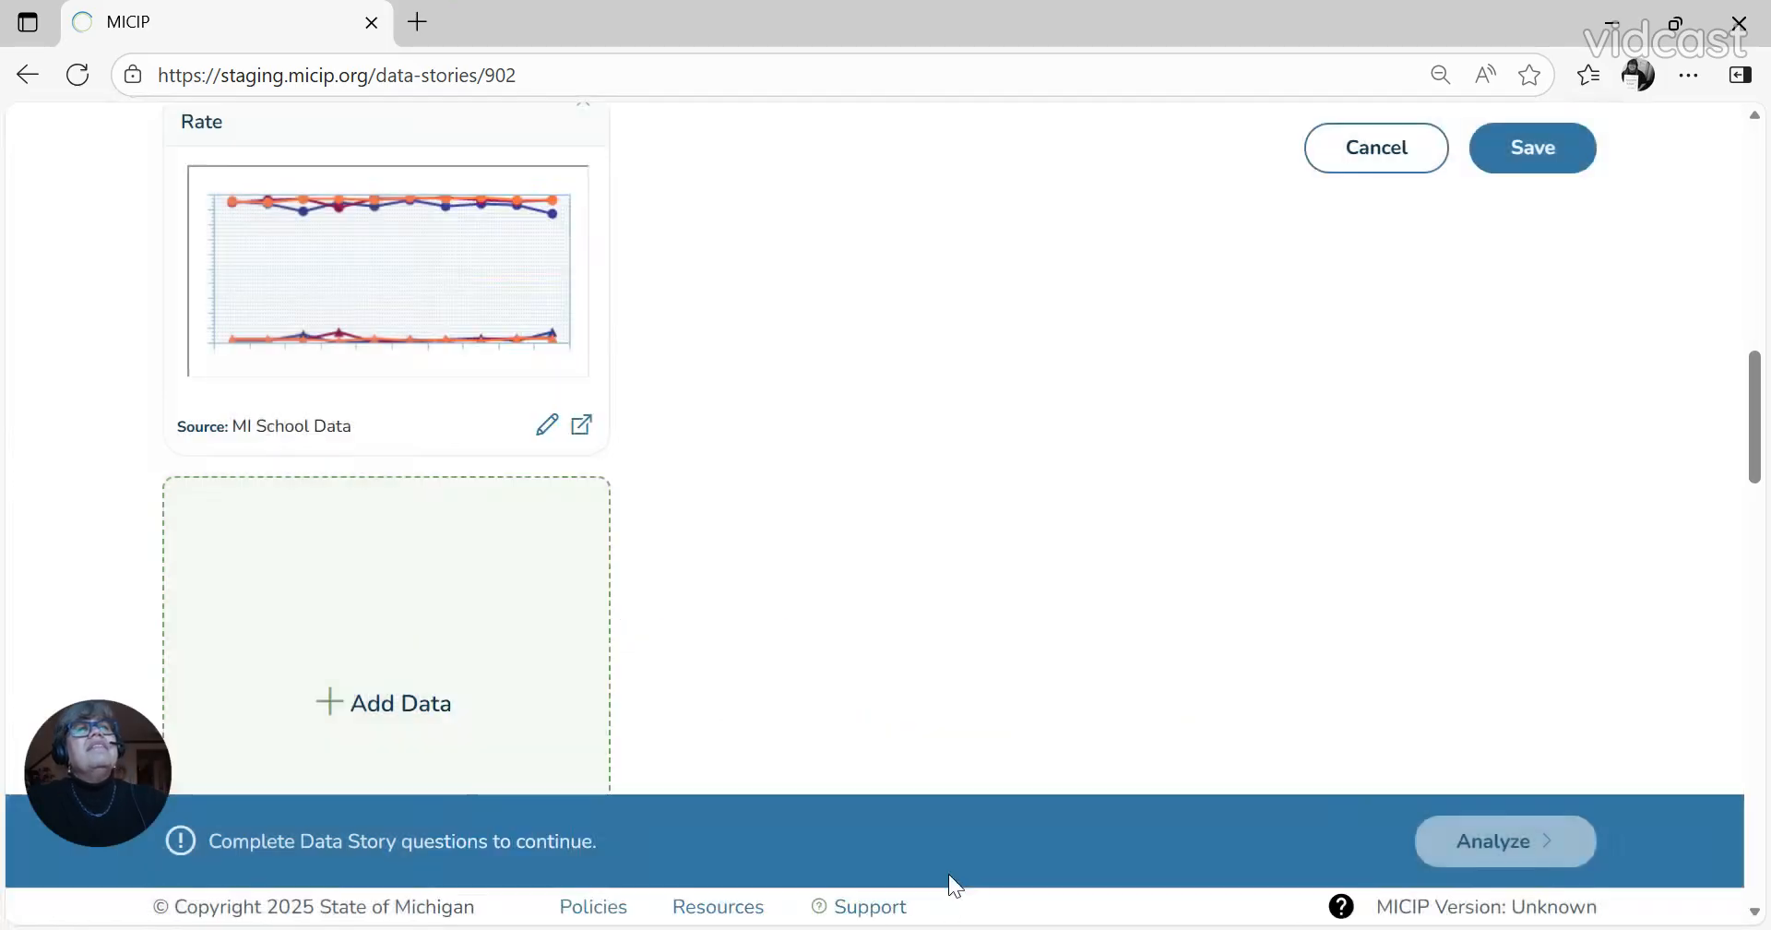
# Step: Review all data objects in the MTSS Academic ELA/Math data set, from the uploaded district files to the MI School Data charts
pyautogui.scroll(15, 1226, 629)
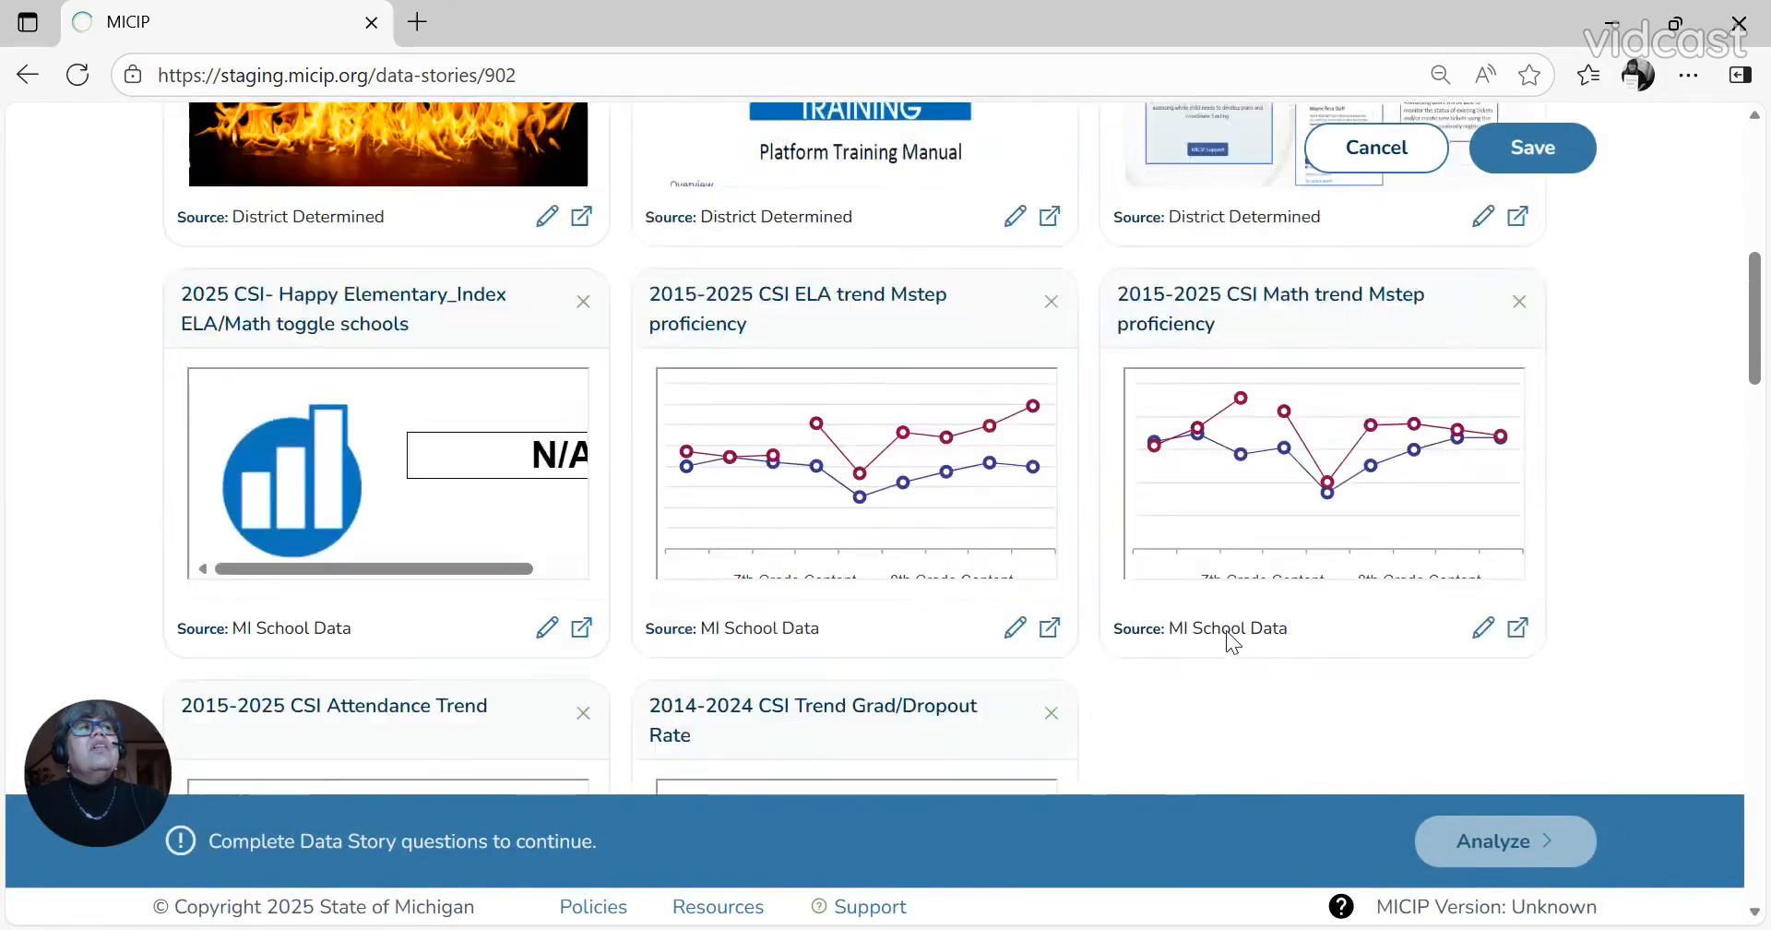
pyautogui.scroll(-2, 1271, 666)
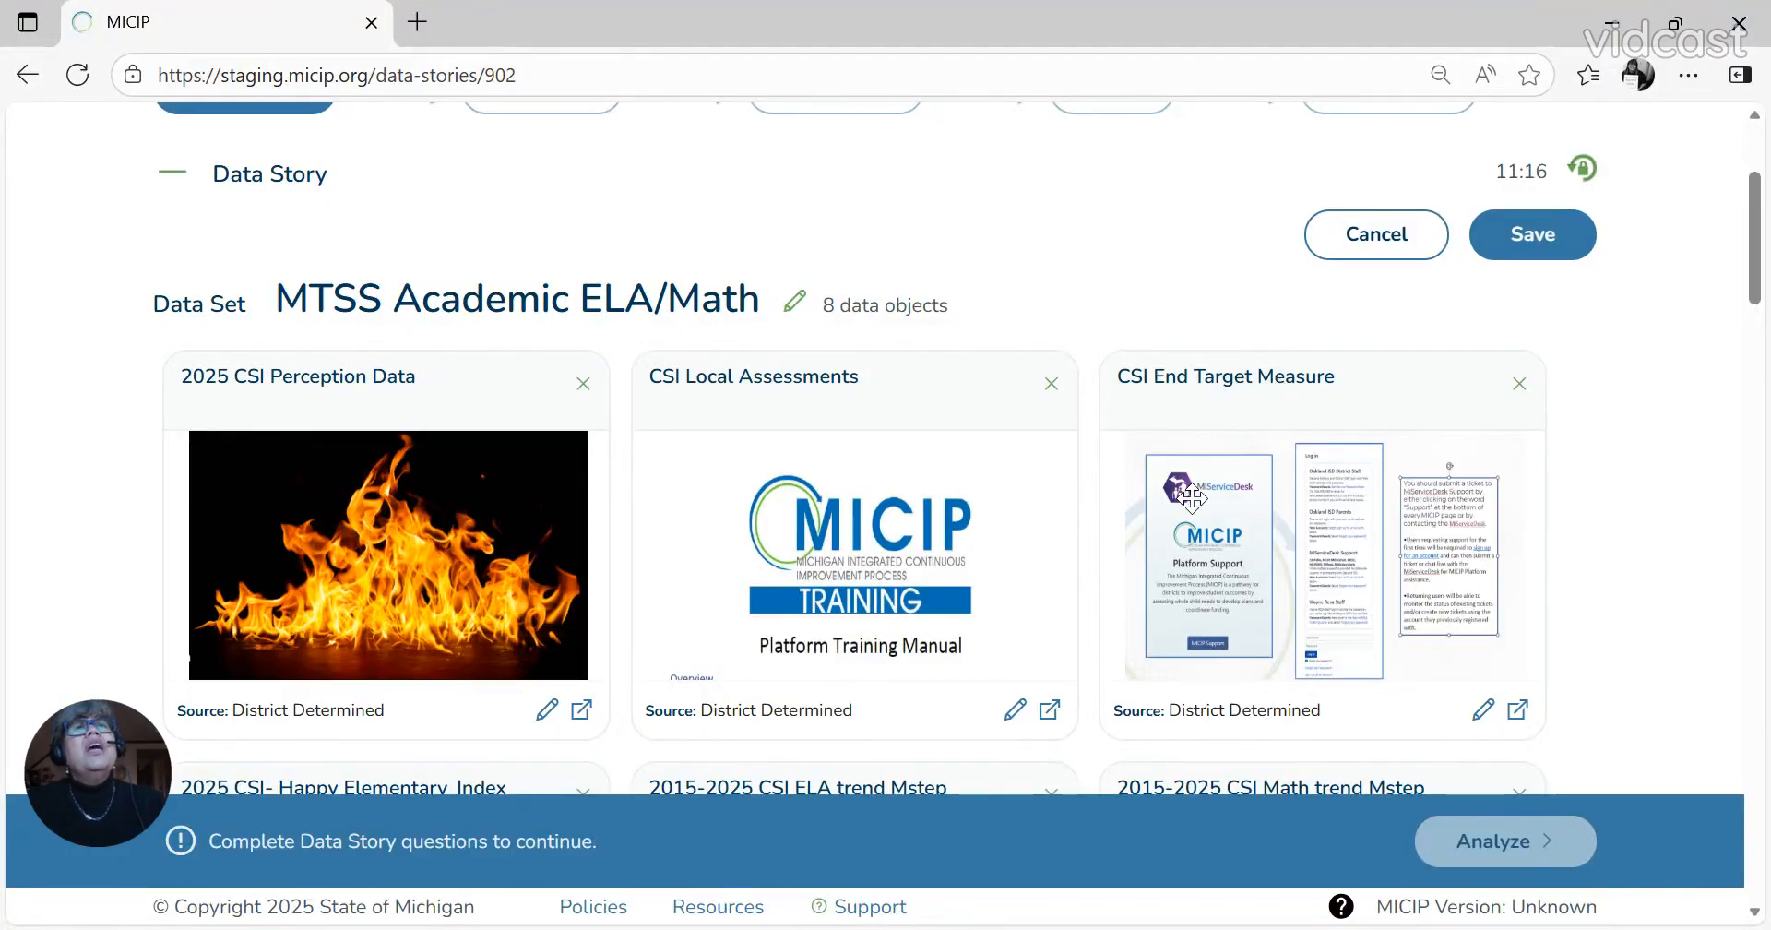
pyautogui.scroll(-4, 1190, 498)
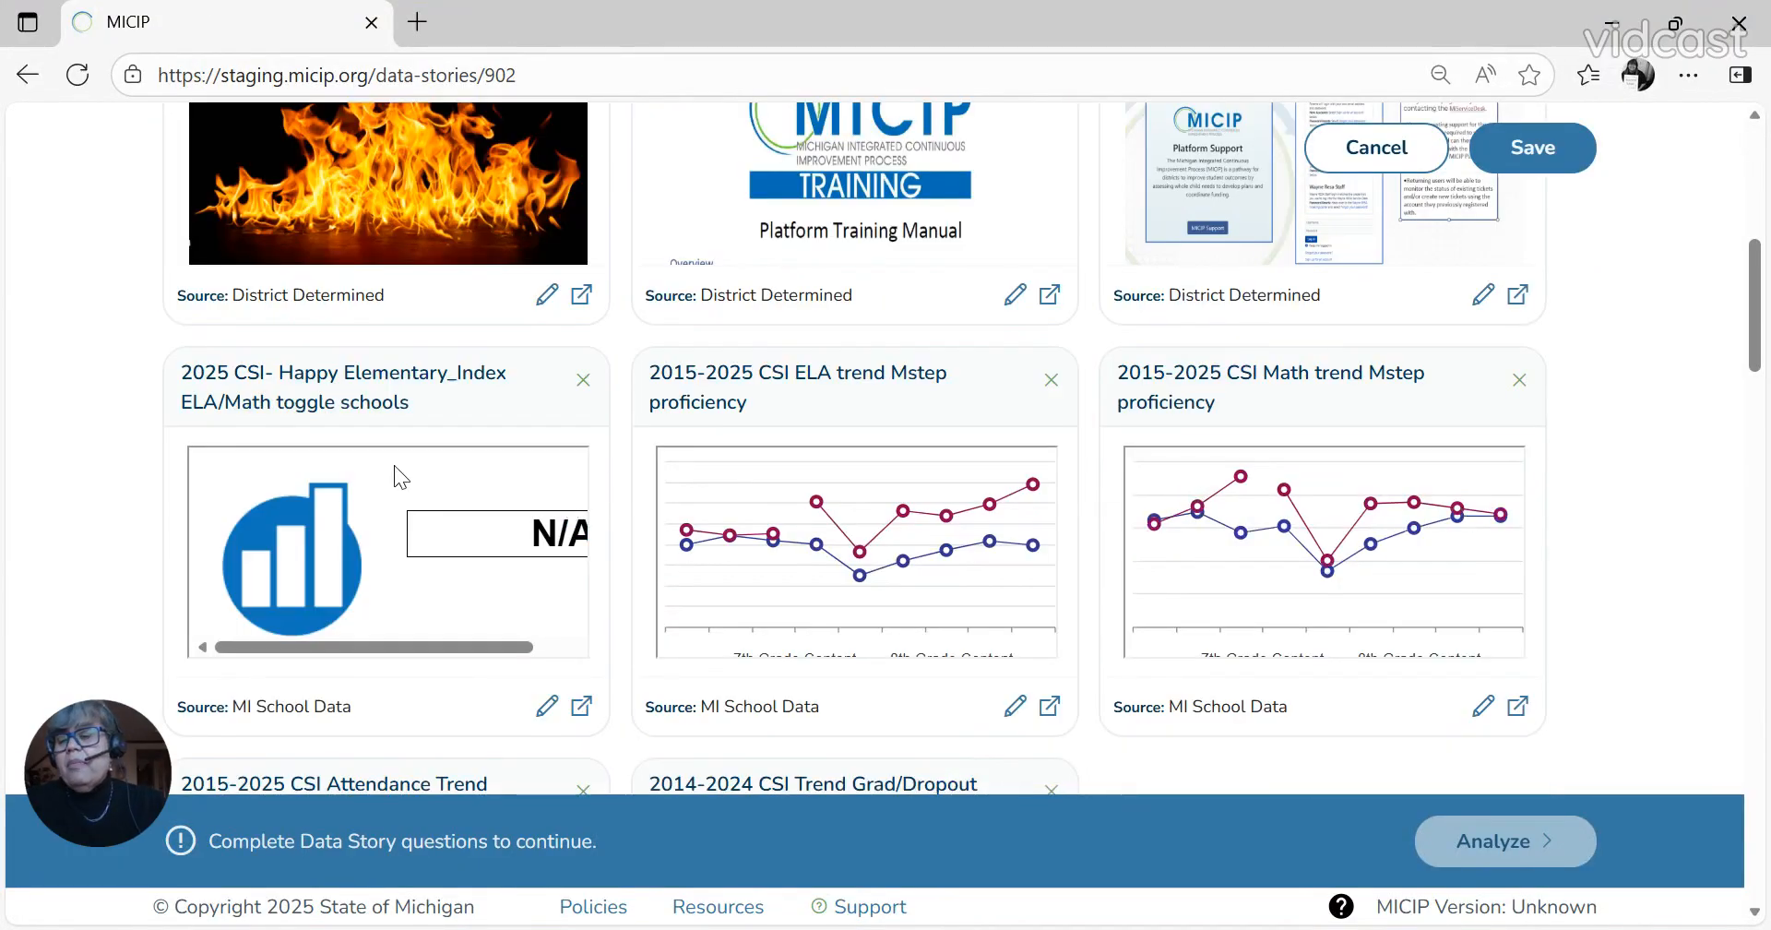
pyautogui.scroll(-5, 1199, 494)
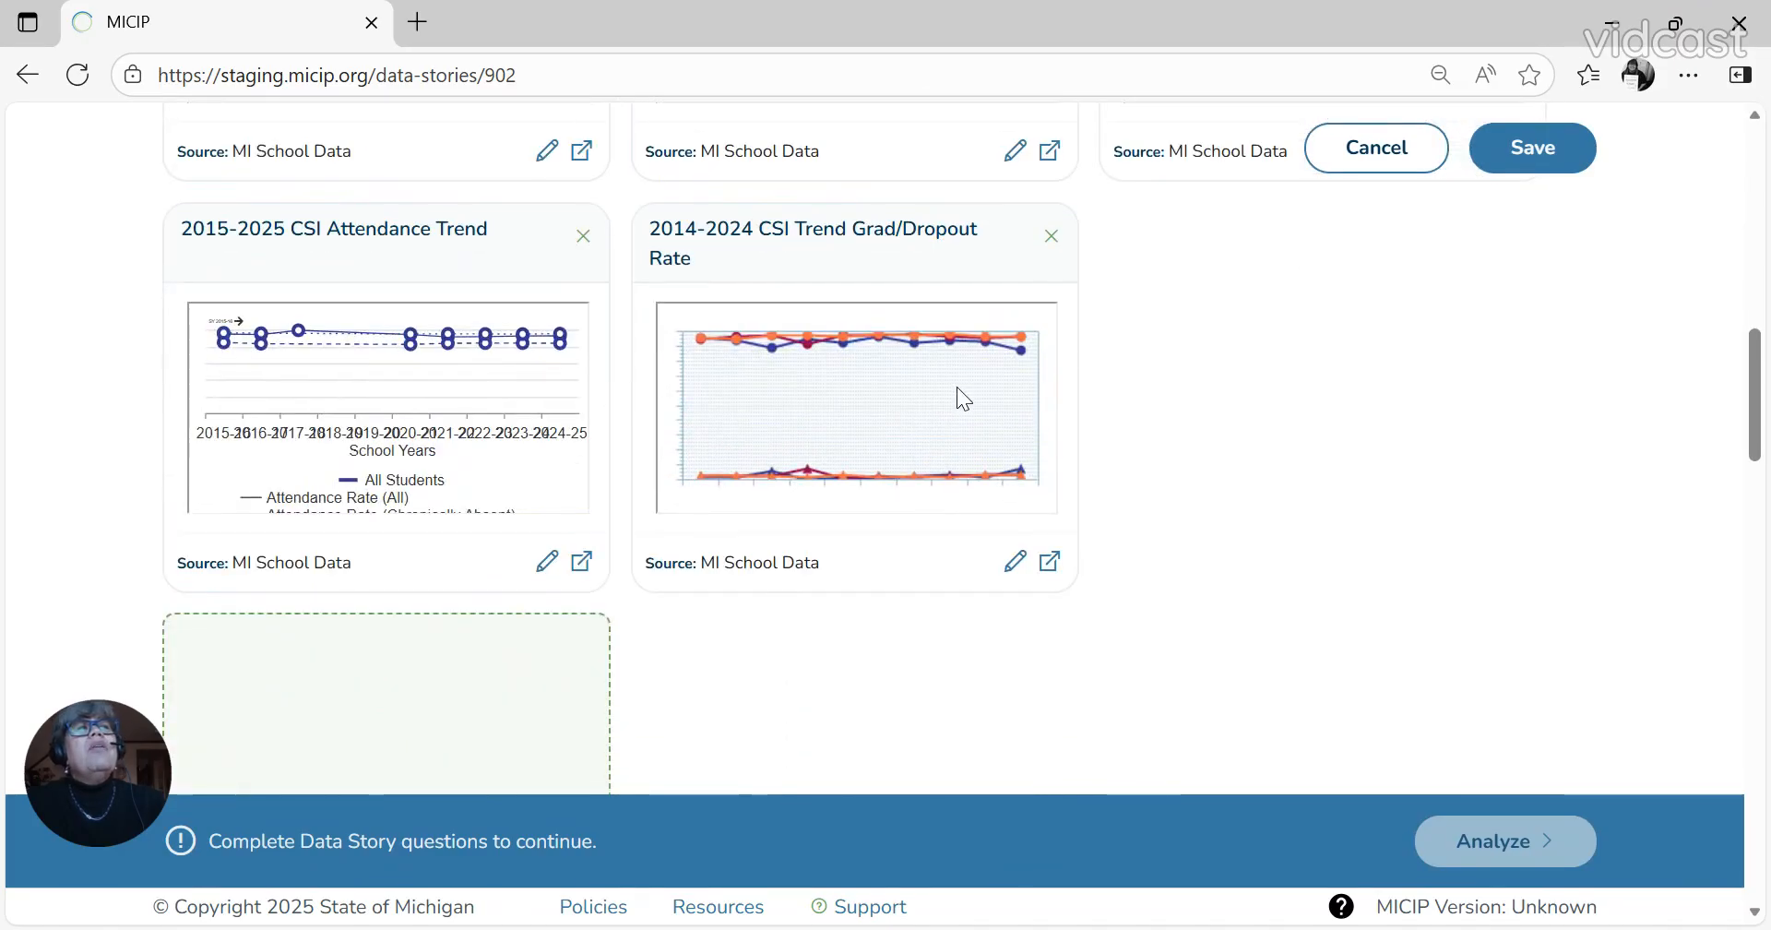
pyautogui.scroll(-3, 956, 387)
pyautogui.scroll(15, 1129, 549)
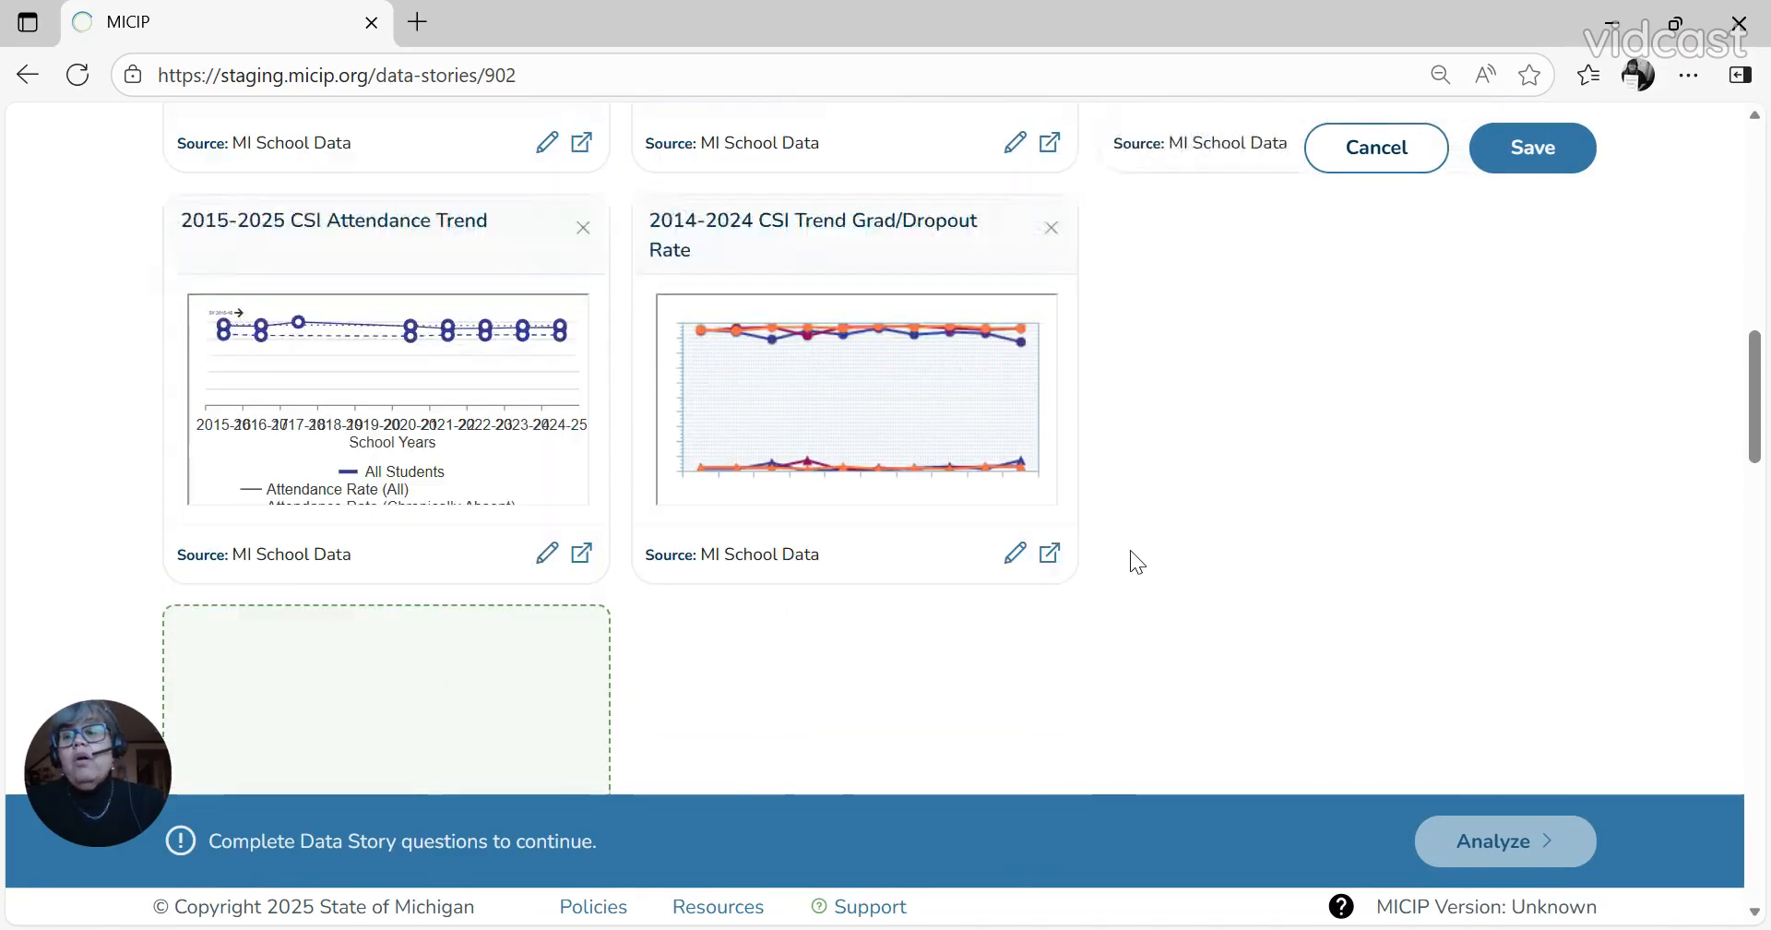
pyautogui.scroll(-8, 1131, 550)
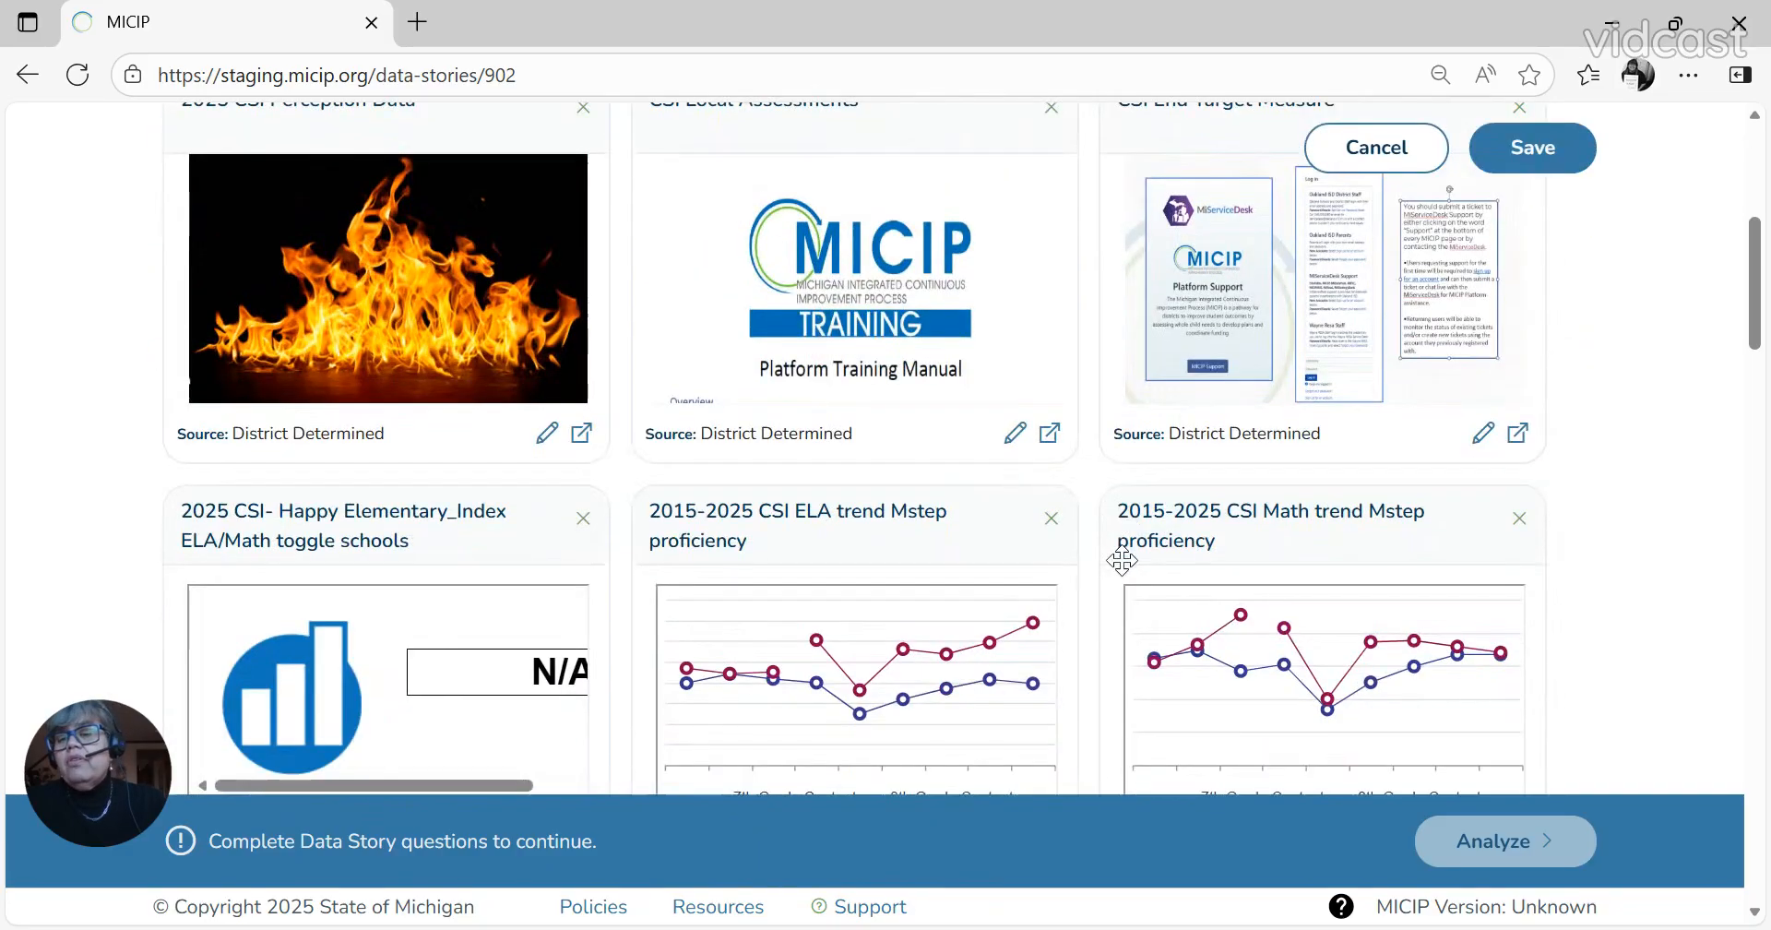
pyautogui.scroll(-10, 1120, 564)
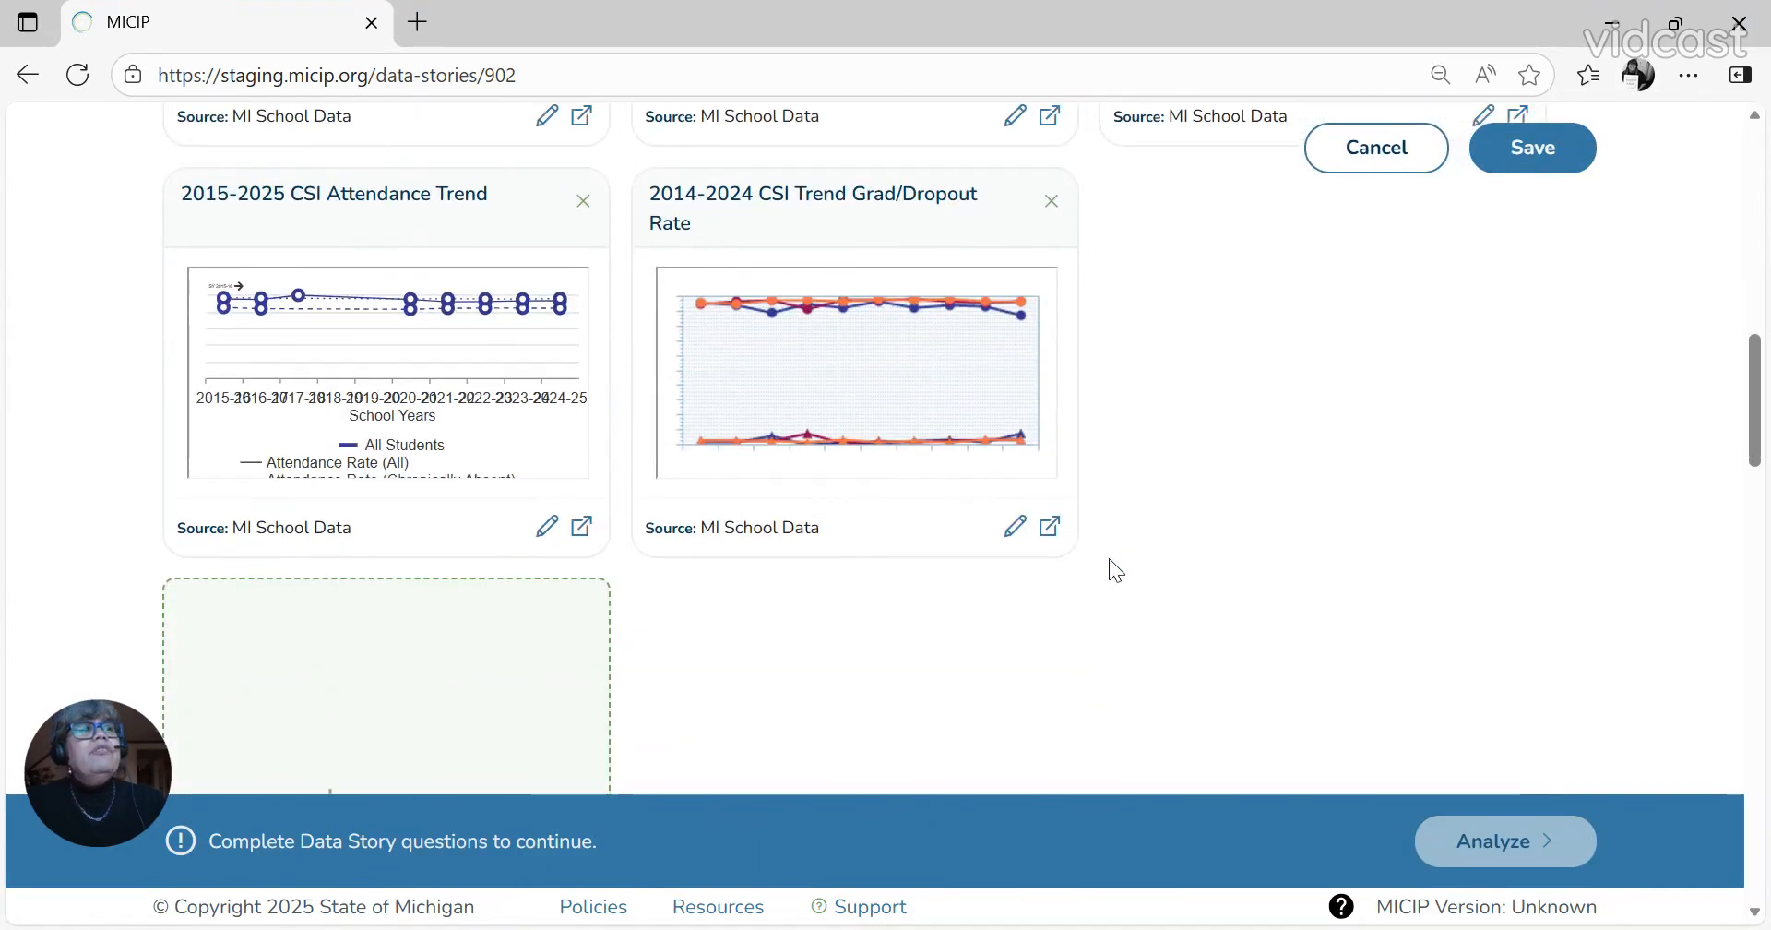
pyautogui.scroll(10, 1098, 548)
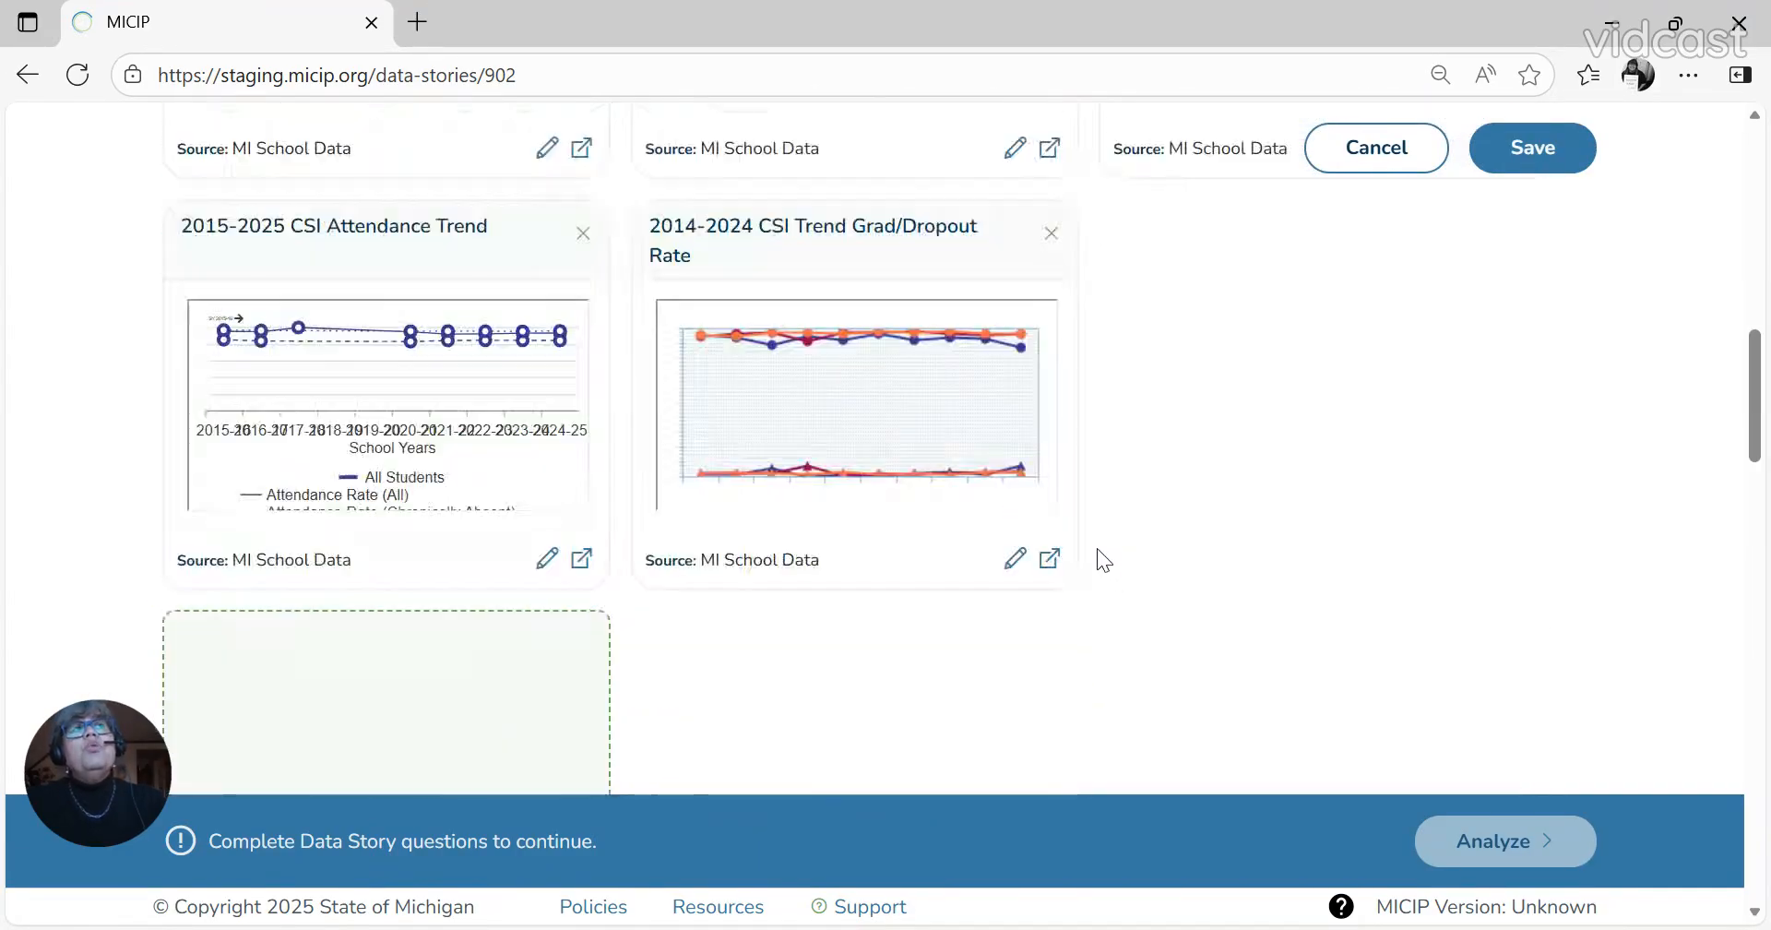
pyautogui.scroll(4, 1207, 583)
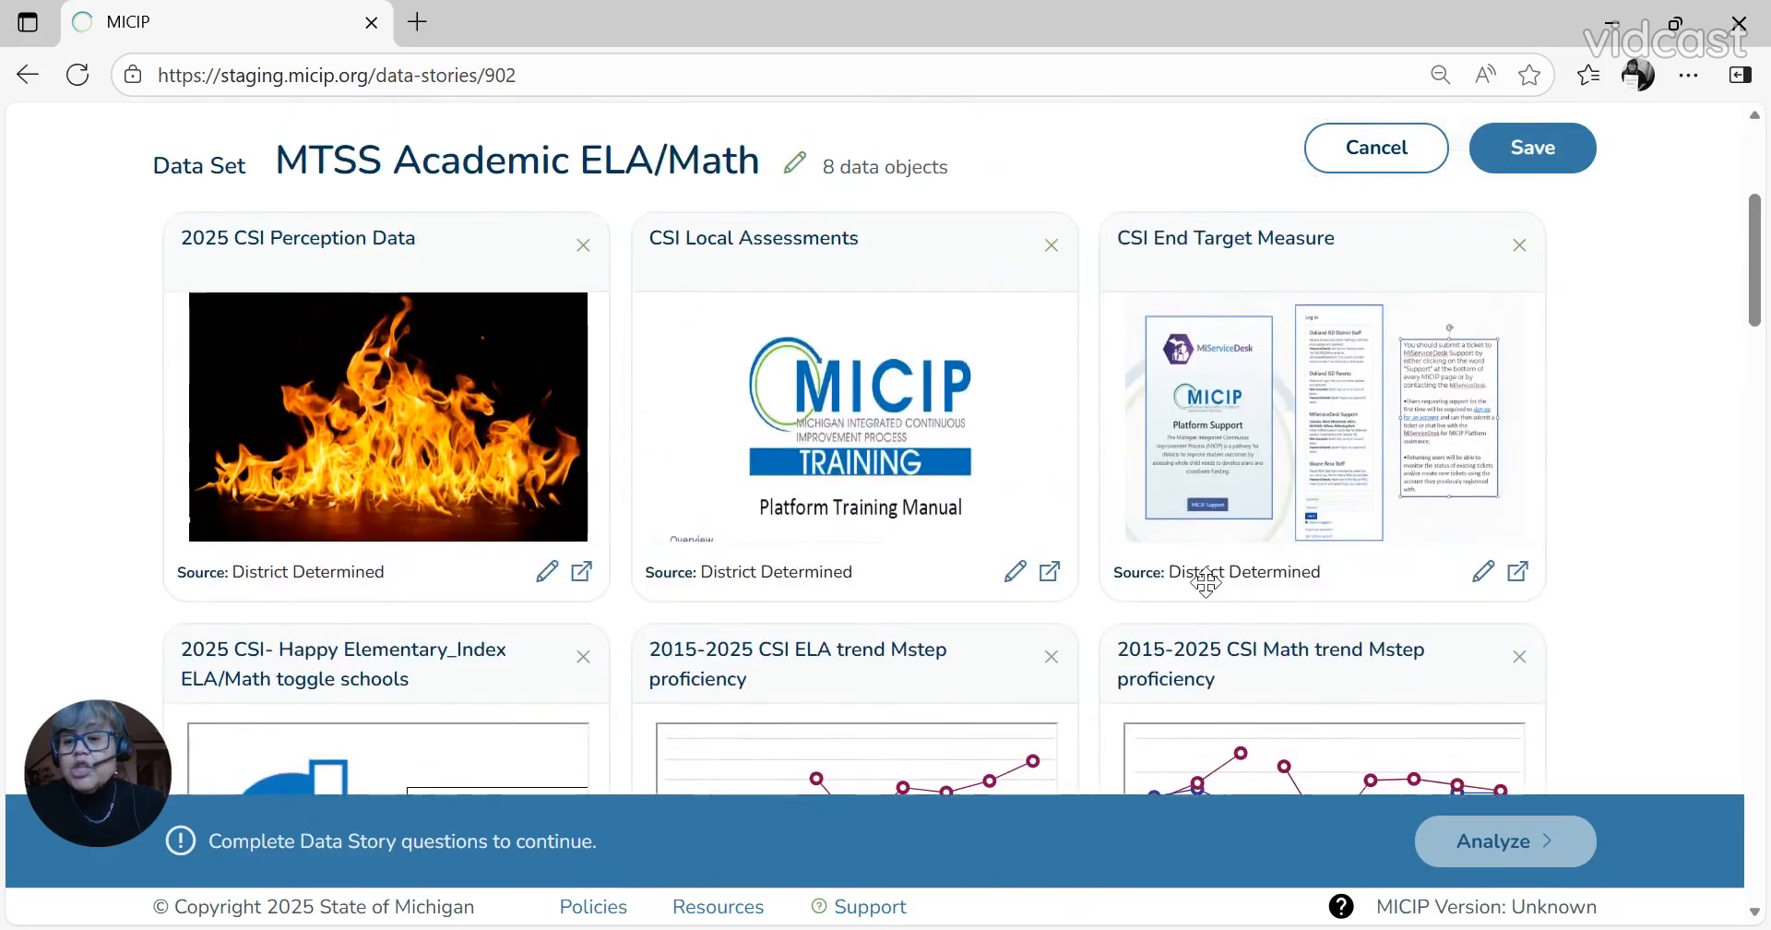